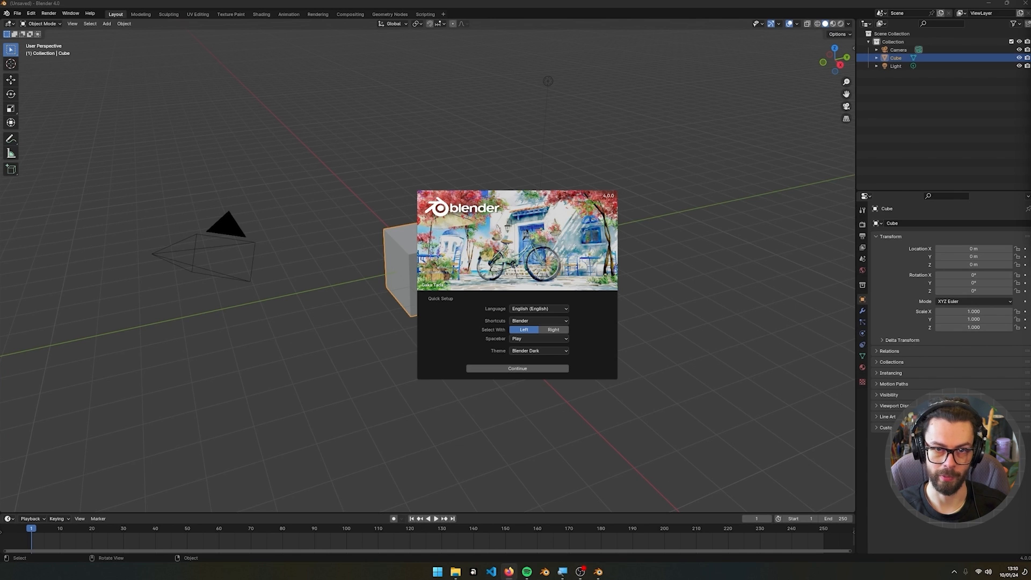
Switch to the browser and read through the README of the XinputReader repository on GitHub.
{"action": "left_click_drag", "start_coordinate": [1030, 106], "coordinate": [502, 82]}
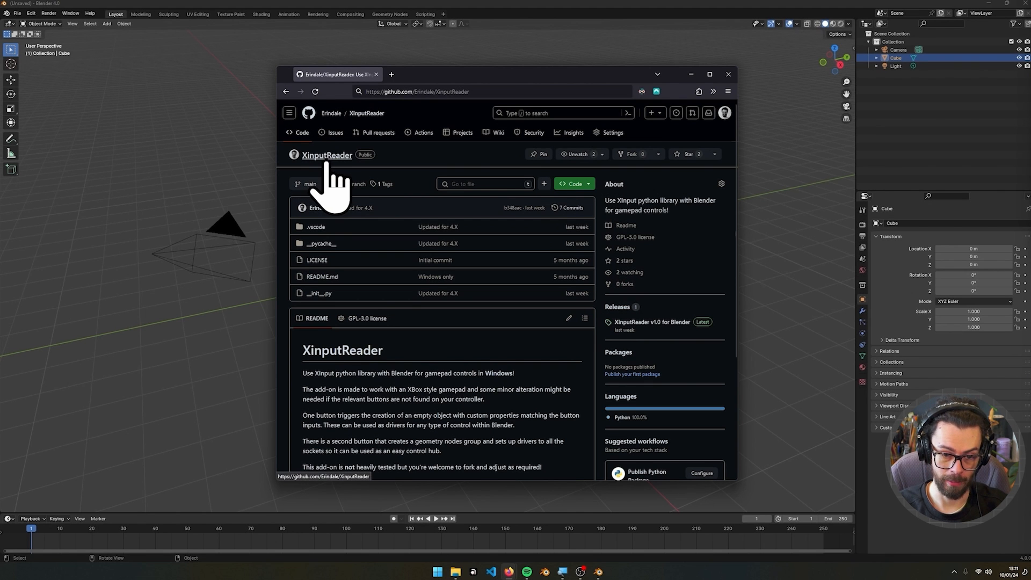
{"action": "scroll", "coordinate": [341, 196], "scroll_direction": "down", "scroll_amount": 3}
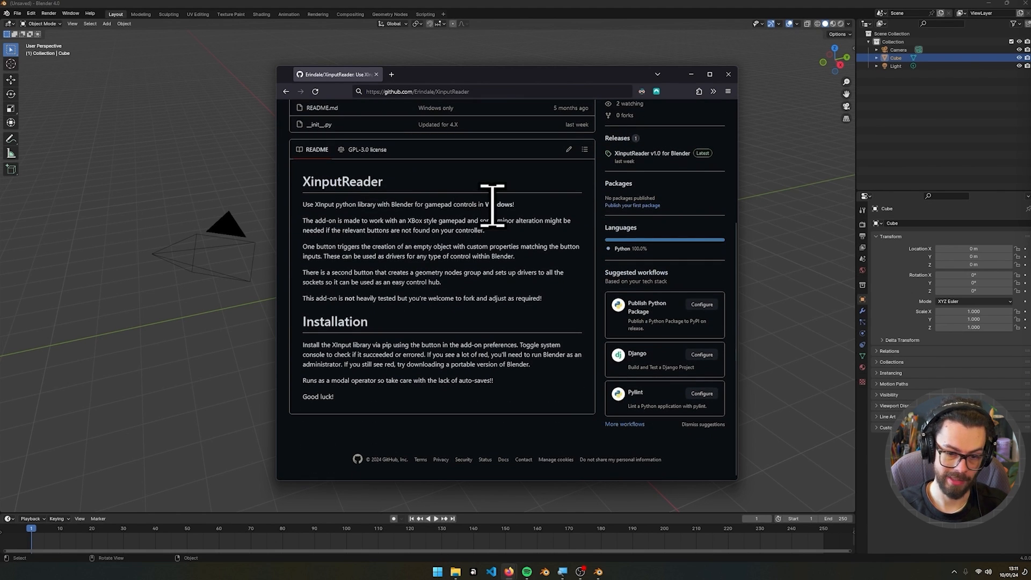
{"action": "scroll", "coordinate": [492, 199], "scroll_direction": "up", "scroll_amount": 3}
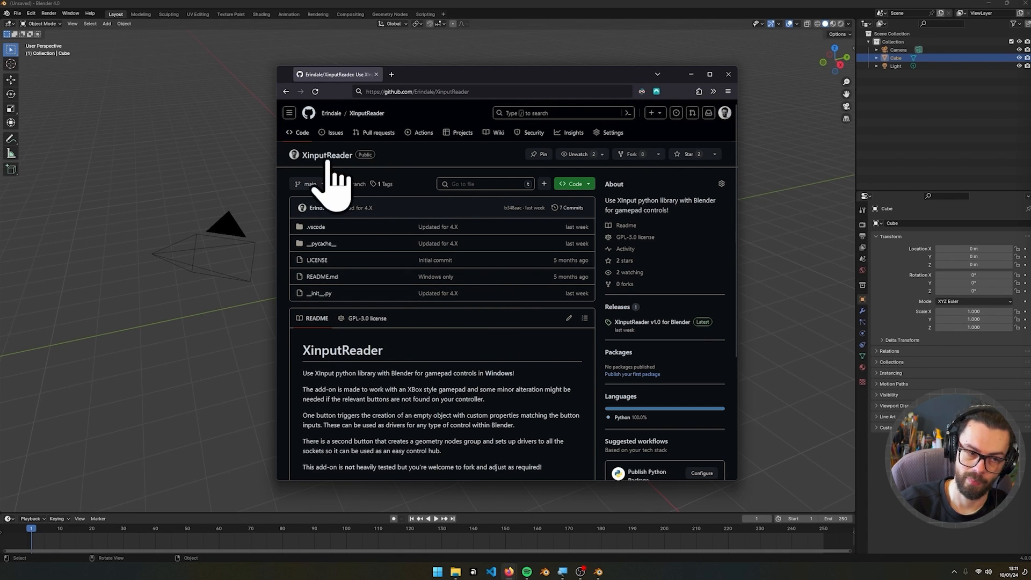
{"action": "scroll", "coordinate": [417, 296], "scroll_direction": "down", "scroll_amount": 3}
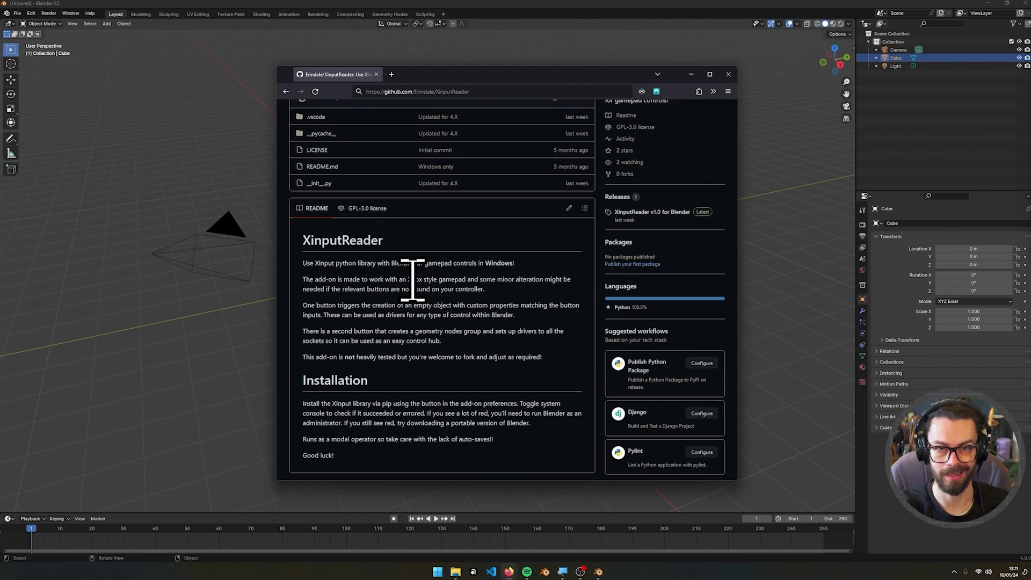
{"action": "scroll", "coordinate": [412, 279], "scroll_direction": "up", "scroll_amount": 3}
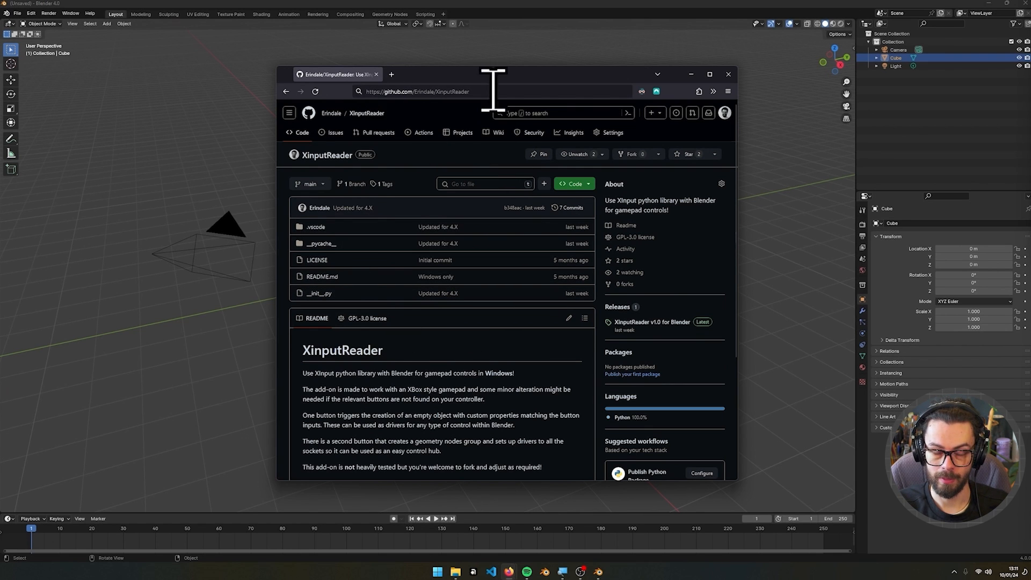
Open the XinputReader v1.0 for Blender release from the repository page.
{"action": "left_click", "coordinate": [585, 185]}
{"action": "left_click", "coordinate": [617, 369]}
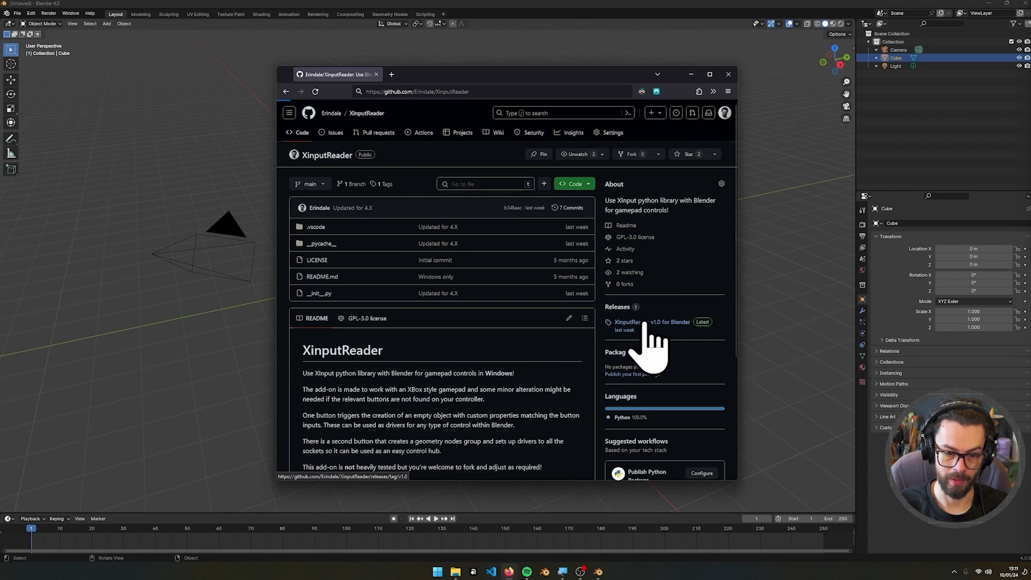
{"action": "left_click", "coordinate": [681, 323]}
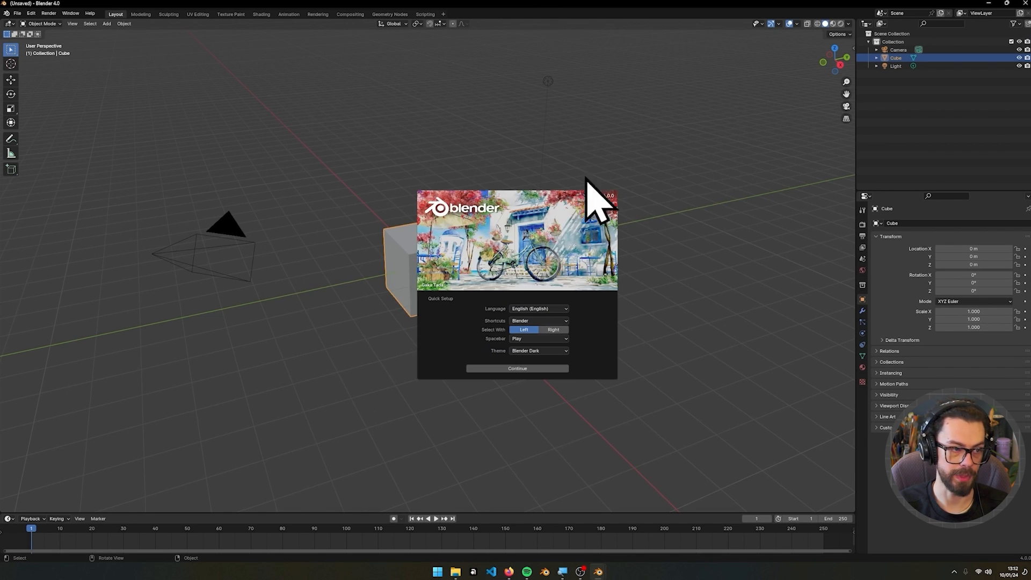
Switch to Blender, dismiss the splash screen and open the add-on preferences in a window clear of the screen edge.
{"action": "left_click", "coordinate": [722, 98]}
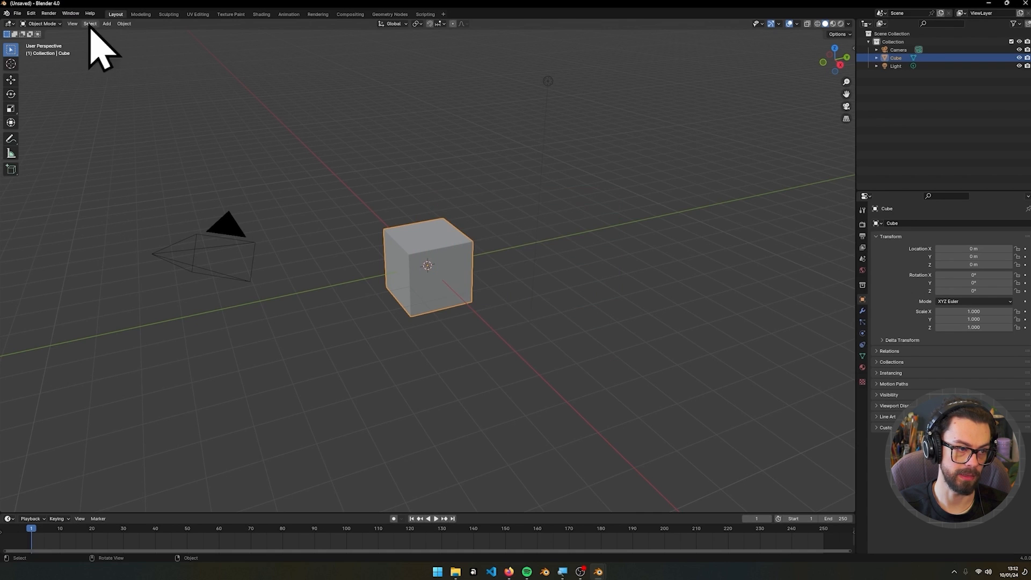
{"action": "left_click", "coordinate": [39, 15]}
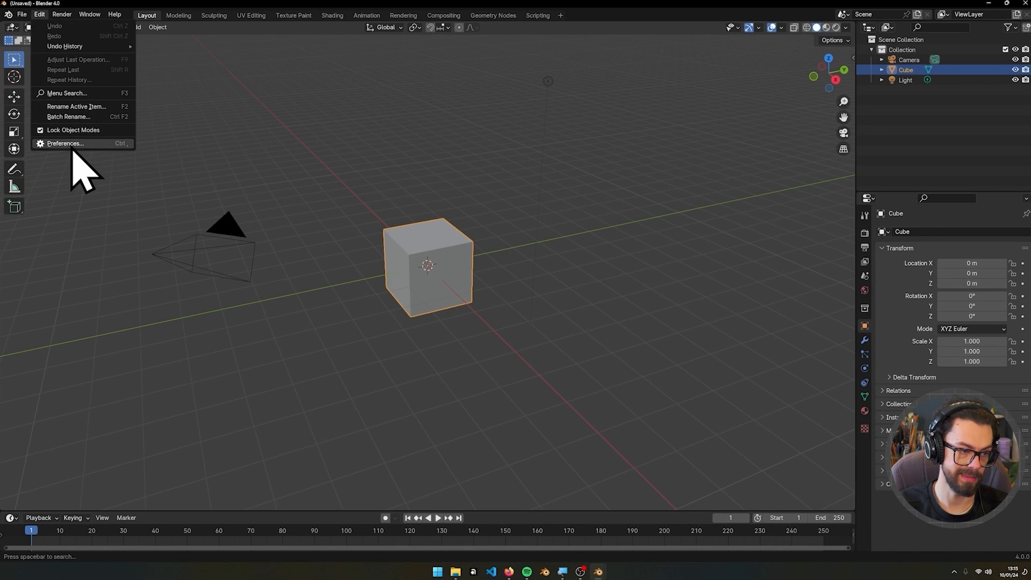
{"action": "left_click", "coordinate": [72, 150]}
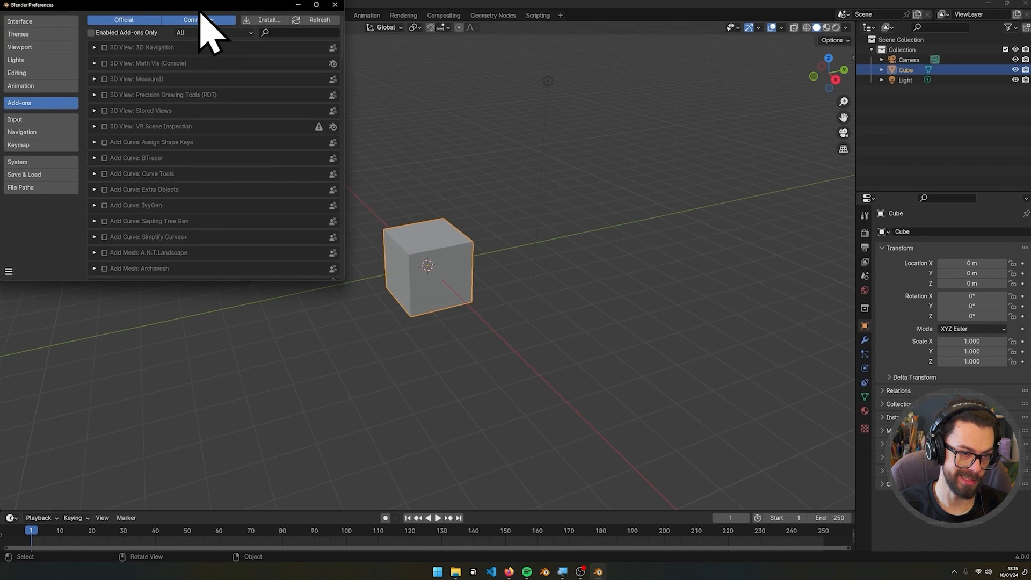
{"action": "left_click_drag", "start_coordinate": [199, 11], "coordinate": [307, 114]}
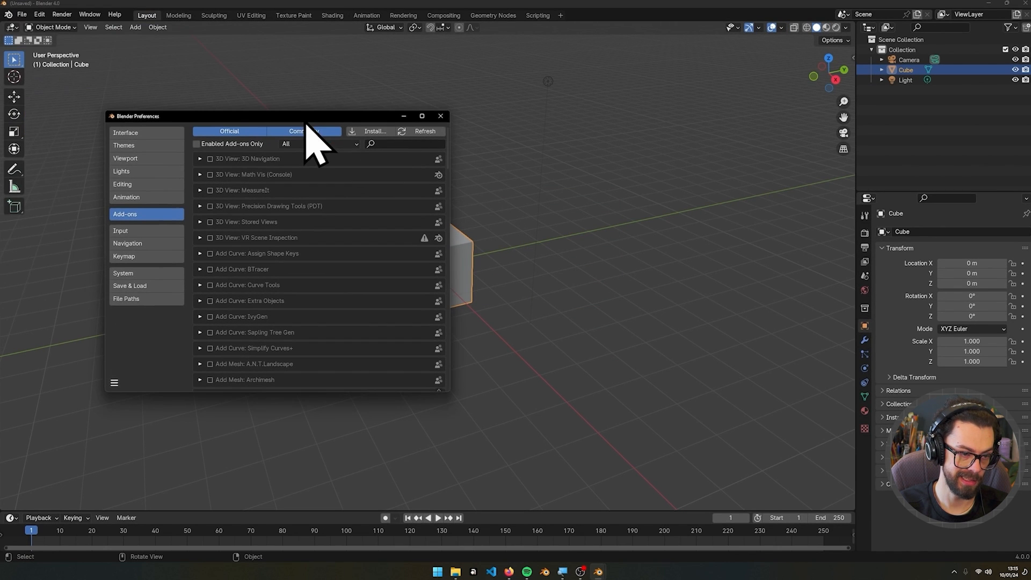
Install the add-on from XinputReader.zip in the Downloads folder, searching for "xinp", and enable 3D View: XInput Reader.
{"action": "left_click", "coordinate": [375, 134]}
{"action": "left_click", "coordinate": [423, 110]}
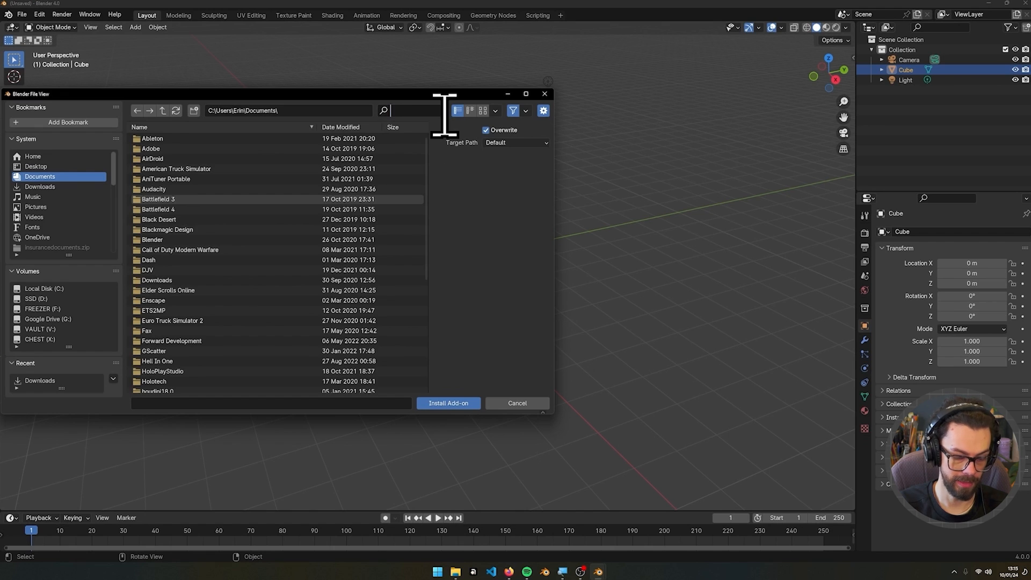
{"action": "type", "text": "xinp"}
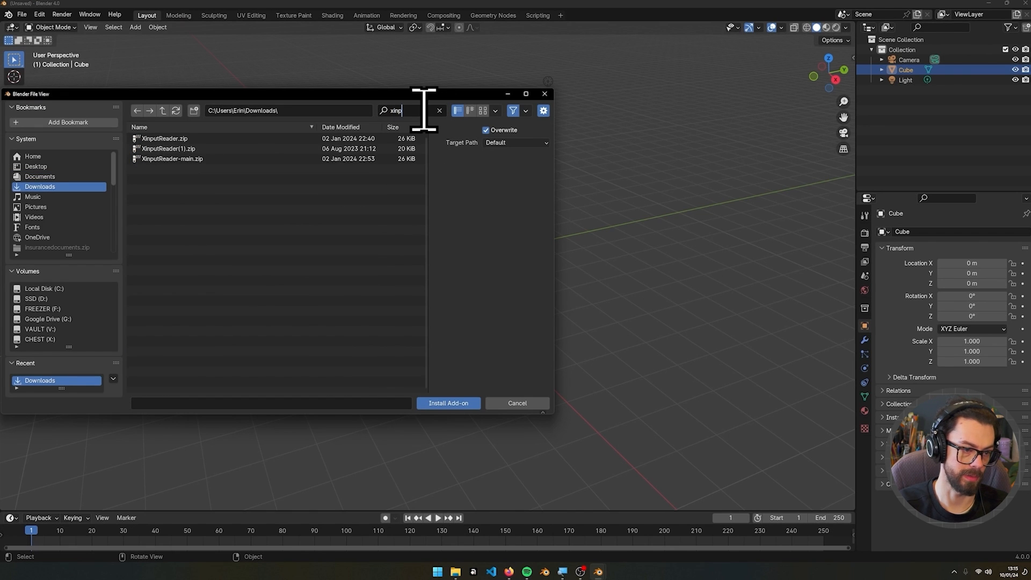
{"action": "double_click", "coordinate": [211, 139]}
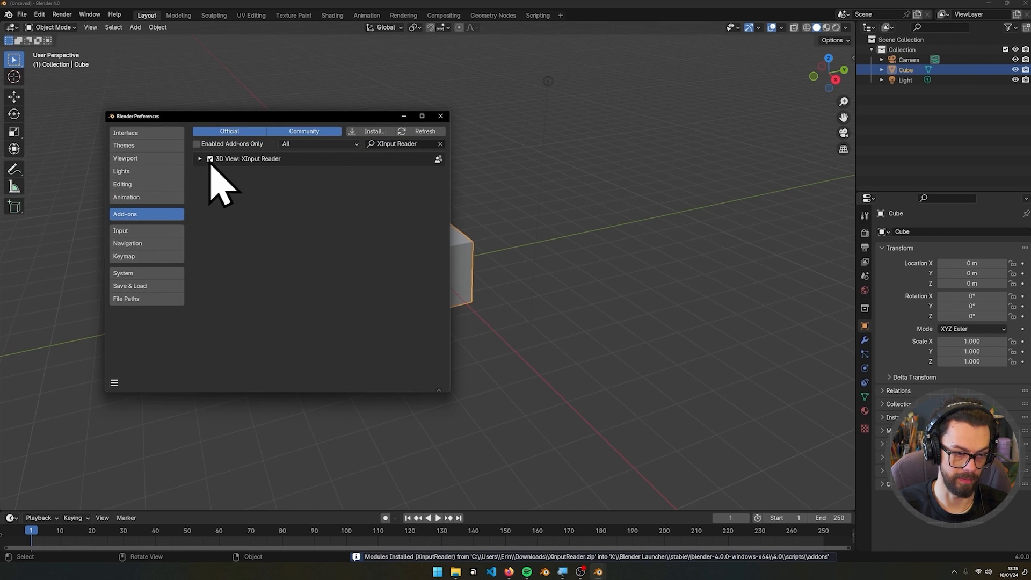
Expand the XInput Reader add-on's details and show the system console beside the preferences.
{"action": "left_click", "coordinate": [201, 159]}
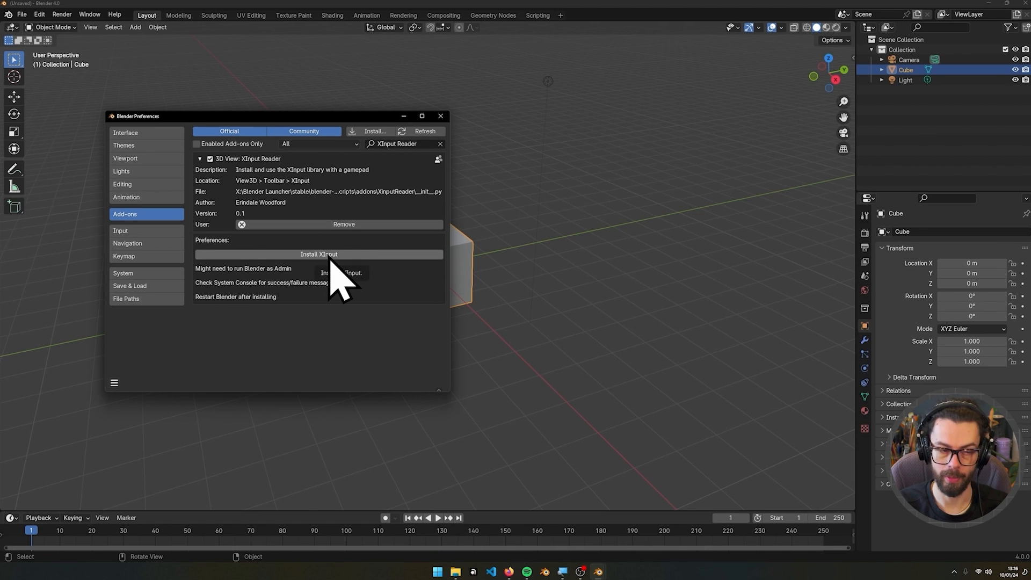
{"action": "left_click", "coordinate": [88, 14]}
{"action": "left_click", "coordinate": [96, 116]}
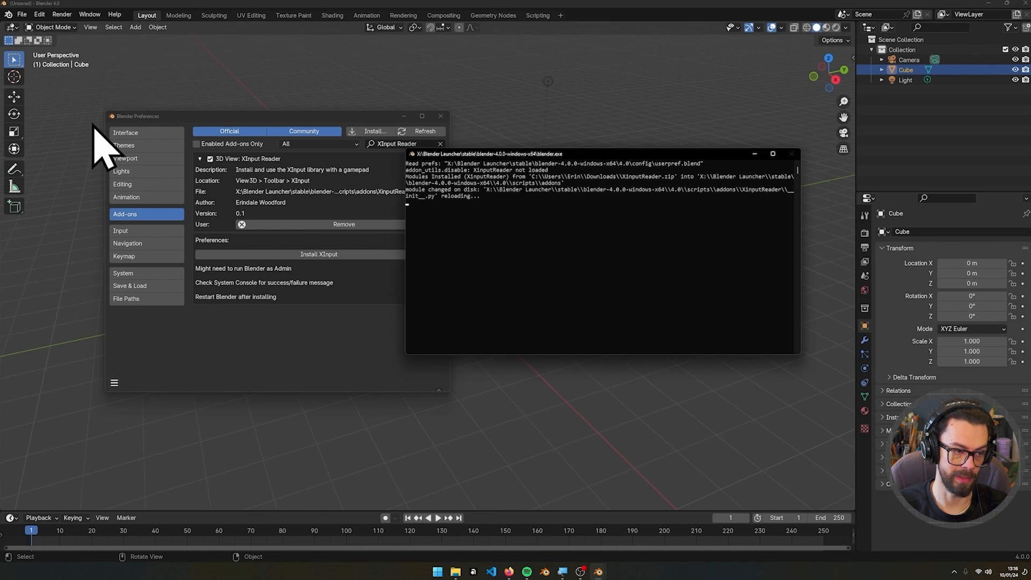
{"action": "left_click_drag", "start_coordinate": [478, 158], "coordinate": [538, 121]}
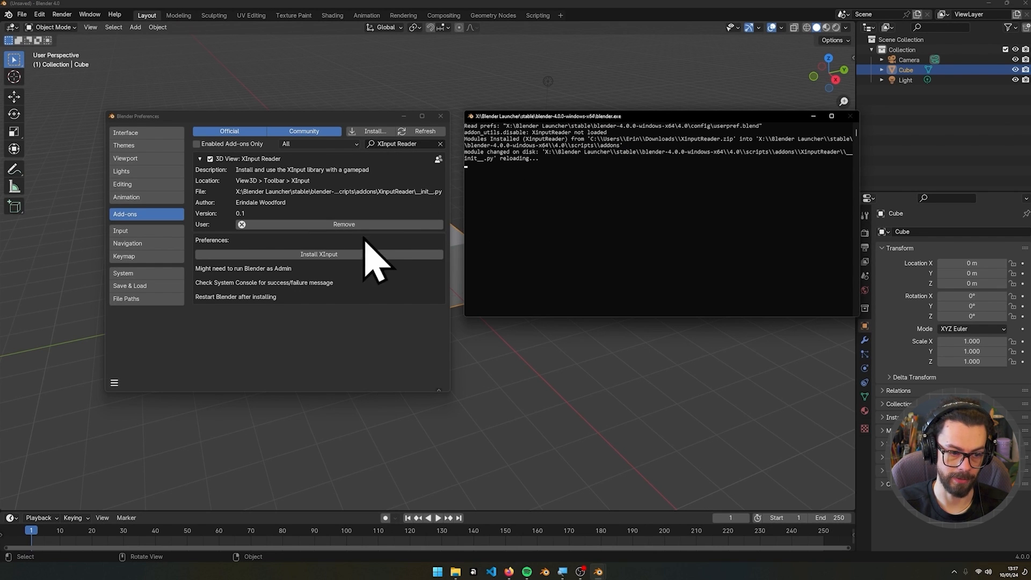
Install the XInput library from the add-on's preferences, and close the system console and the preferences.
{"action": "left_click", "coordinate": [319, 257]}
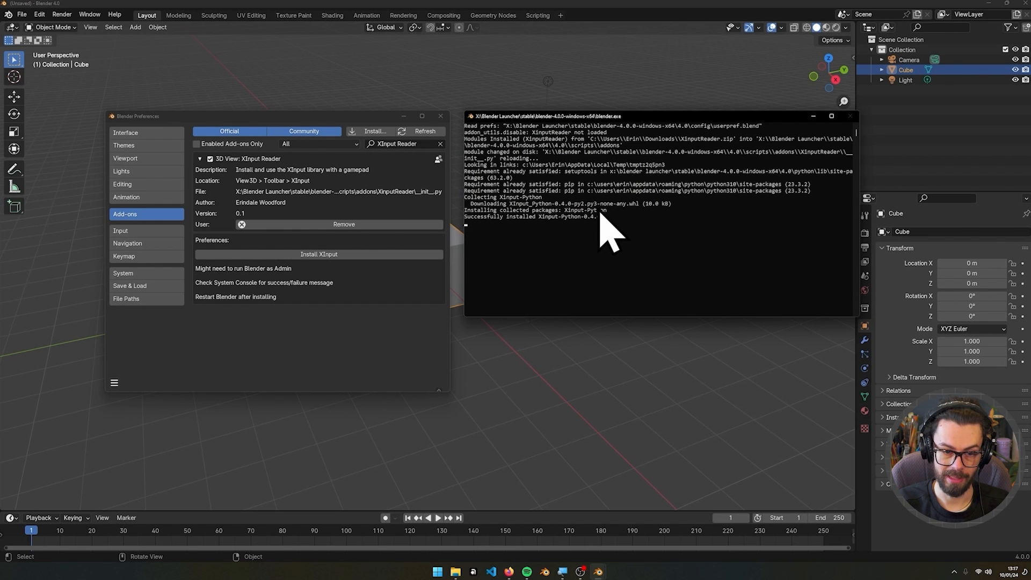
{"action": "left_click", "coordinate": [392, 355]}
{"action": "left_click", "coordinate": [455, 123]}
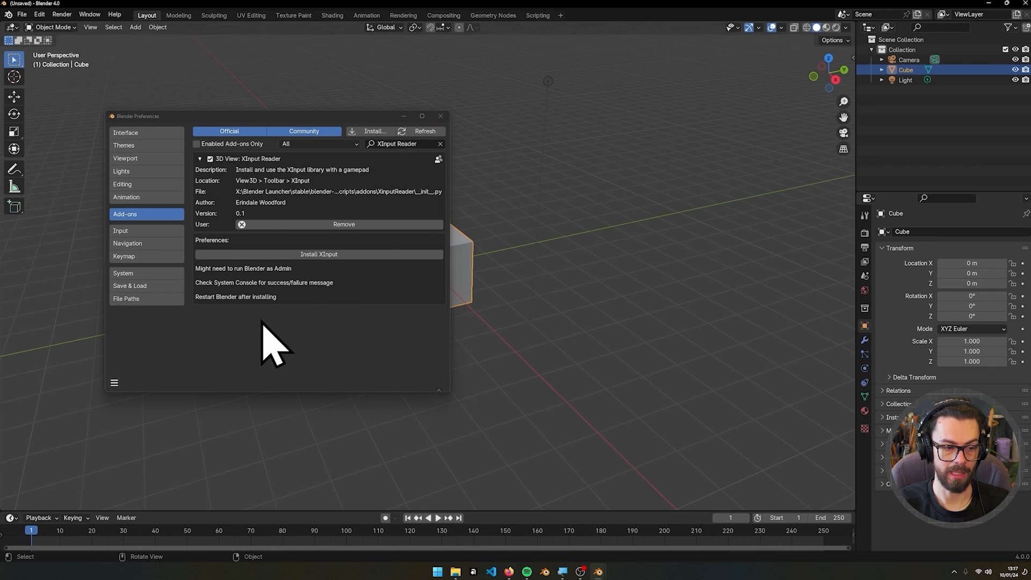
{"action": "left_click", "coordinate": [440, 116]}
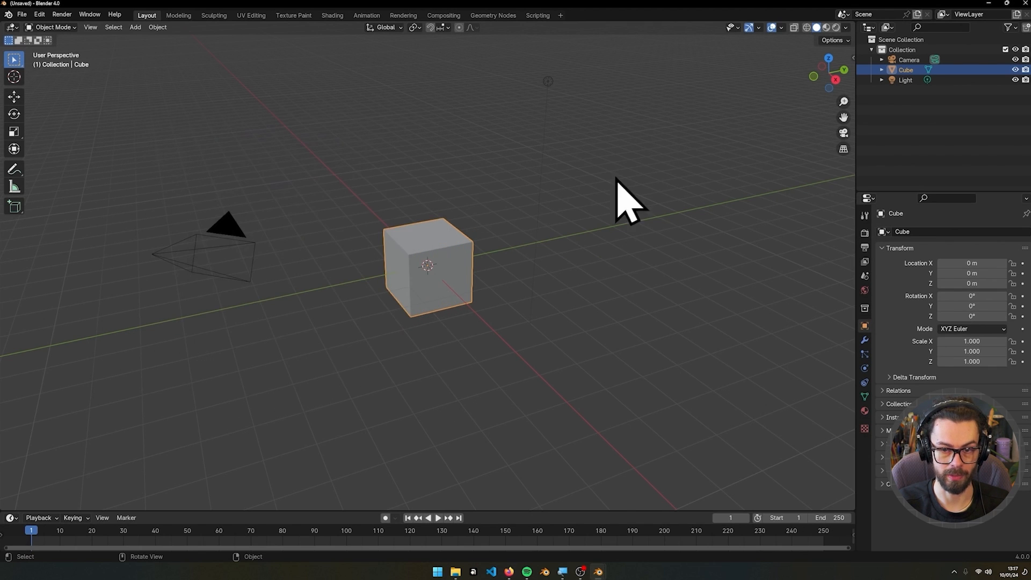
Try to start controller monitoring with XInput Reader in the 3D viewport's sidebar.
{"action": "key", "text": "n"}
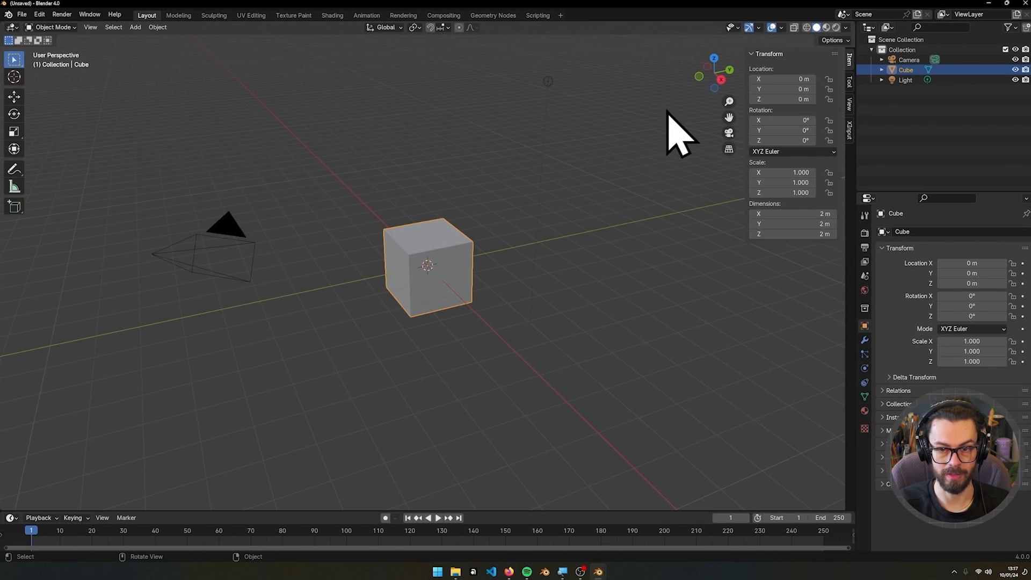
{"action": "left_click", "coordinate": [850, 133]}
{"action": "left_click", "coordinate": [817, 80]}
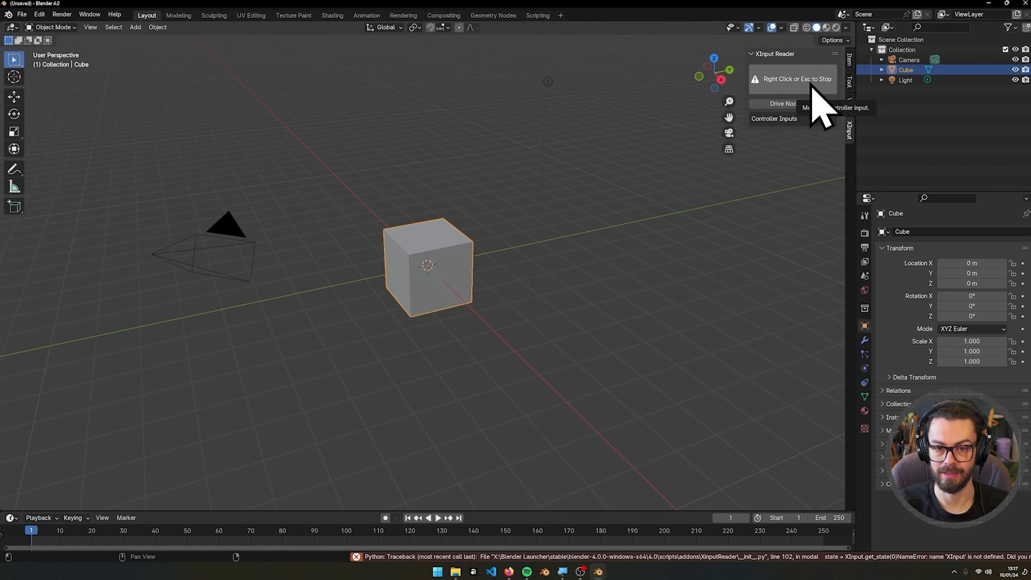
{"action": "right_click", "coordinate": [782, 156]}
{"action": "left_click", "coordinate": [700, 128]}
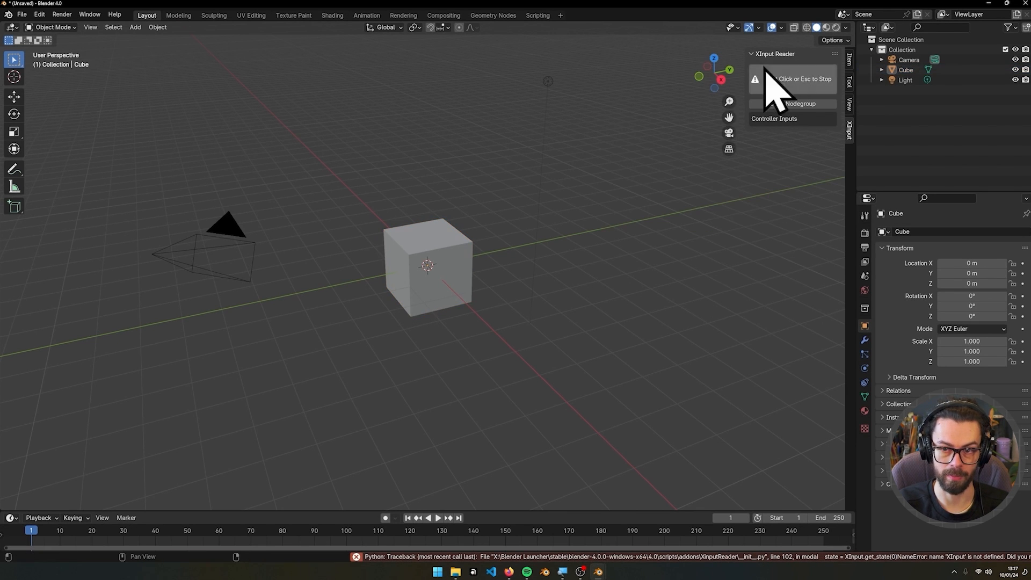
Restart Blender without saving the file and start controller monitoring with XInput Reader.
{"action": "left_click", "coordinate": [1022, 5]}
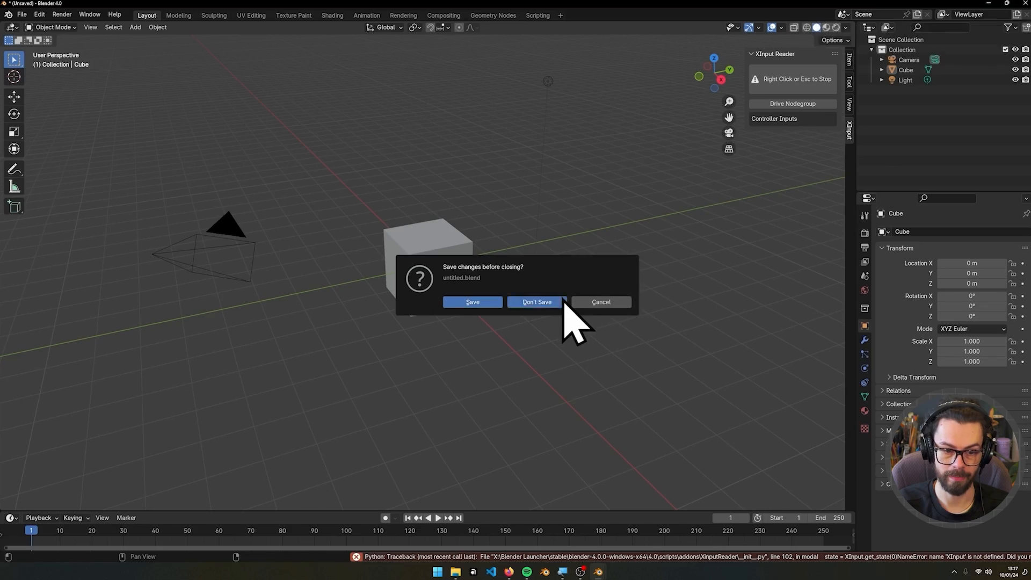
{"action": "left_click", "coordinate": [561, 299]}
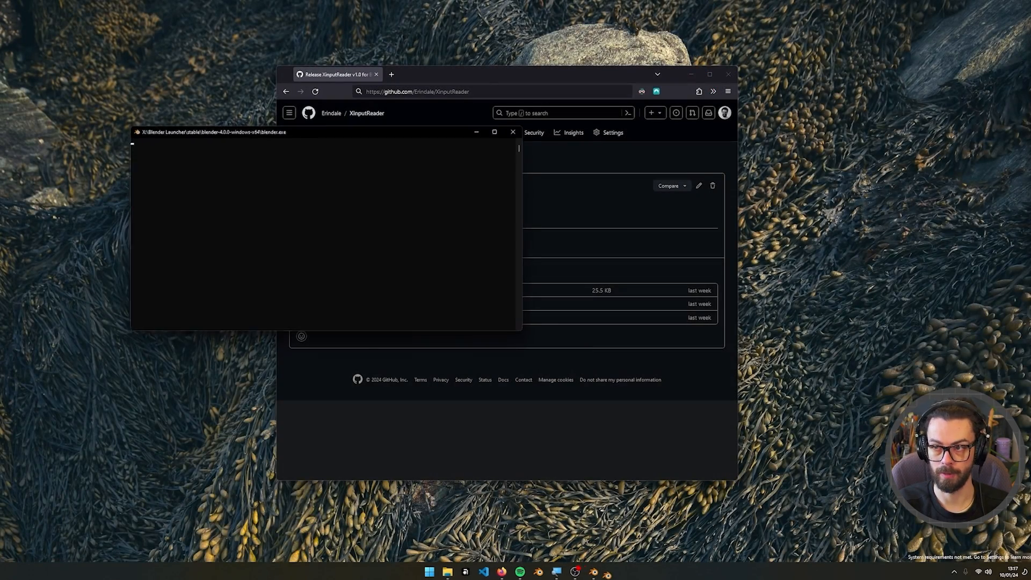
{"action": "key", "text": "n"}
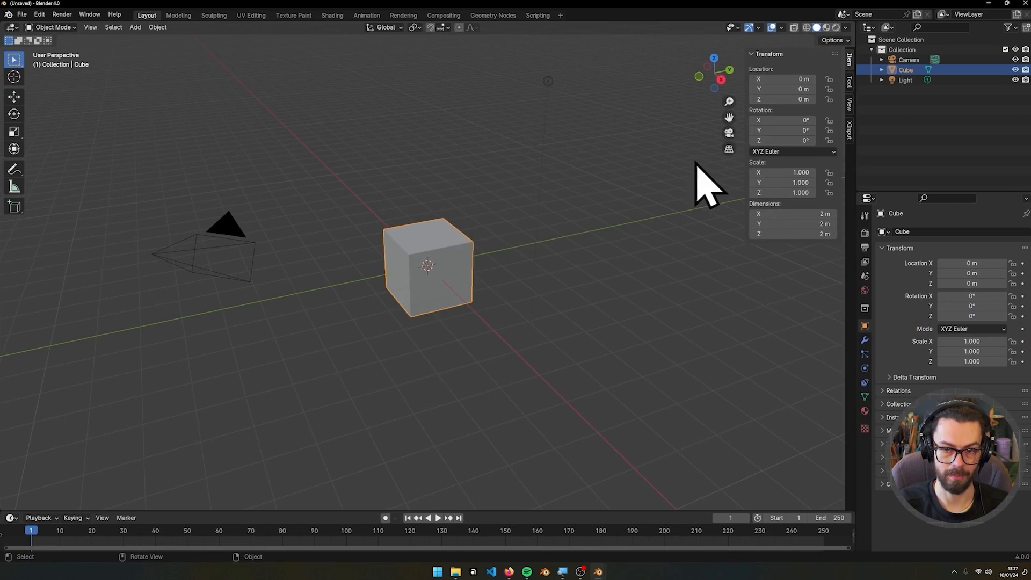
{"action": "left_click", "coordinate": [851, 132]}
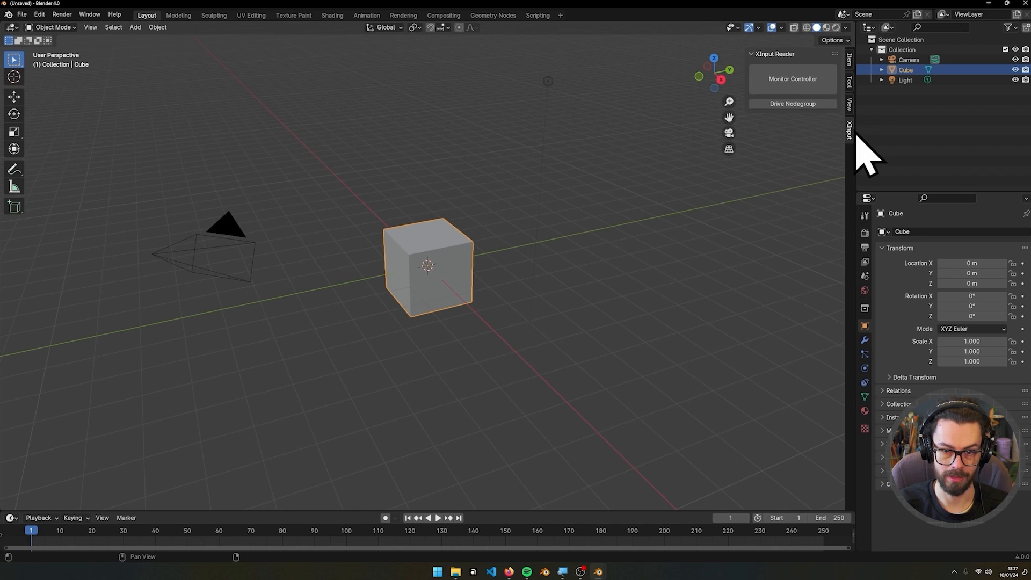
{"action": "left_click", "coordinate": [810, 92]}
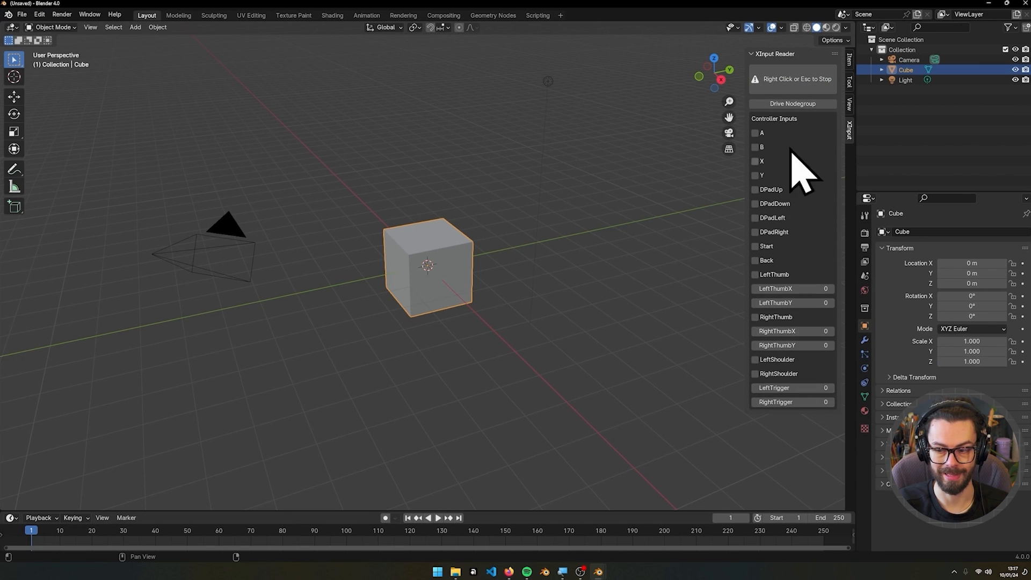
Widen the 3D viewport's sidebar and enlarge its contents so all the controller inputs fit.
{"action": "middle_click_drag", "start_coordinate": [803, 242], "coordinate": [800, 180], "text": "ctrl"}
{"action": "left_click_drag", "start_coordinate": [744, 201], "coordinate": [611, 212]}
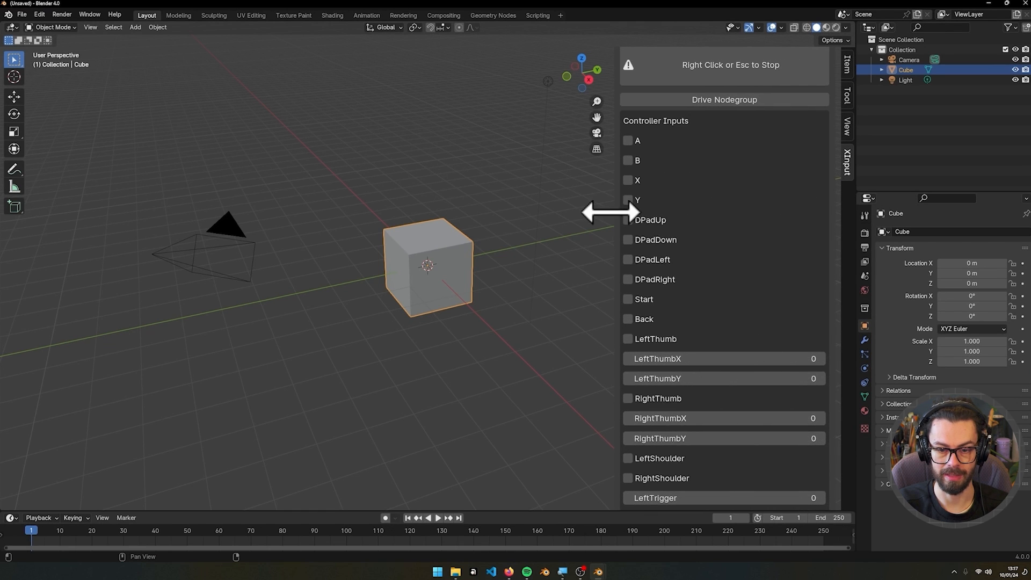
{"action": "middle_click_drag", "start_coordinate": [739, 200], "coordinate": [742, 222], "text": "ctrl"}
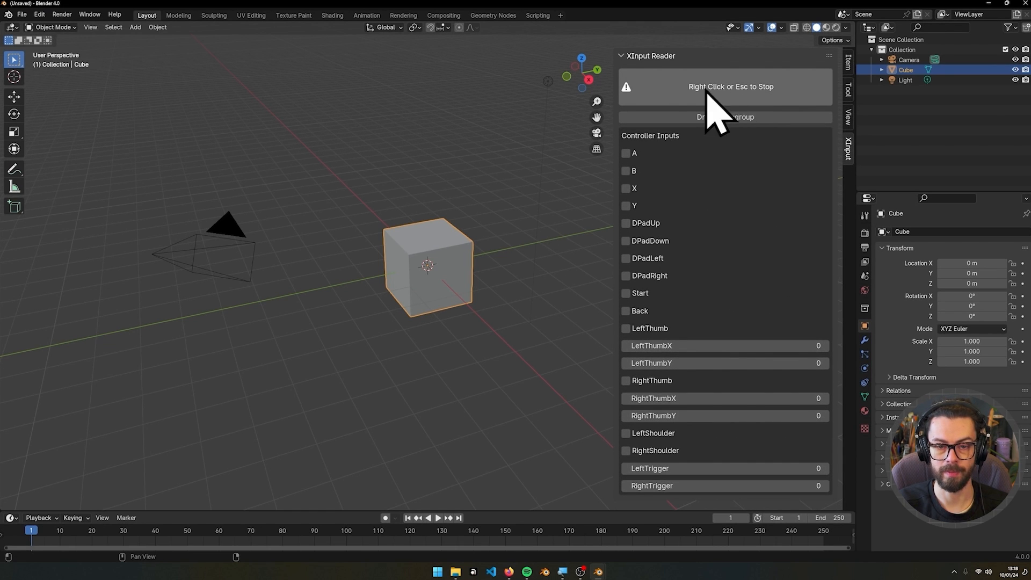
Stop and restart XInput Reader's controller monitoring several times, leaving it running.
{"action": "right_click", "coordinate": [544, 175]}
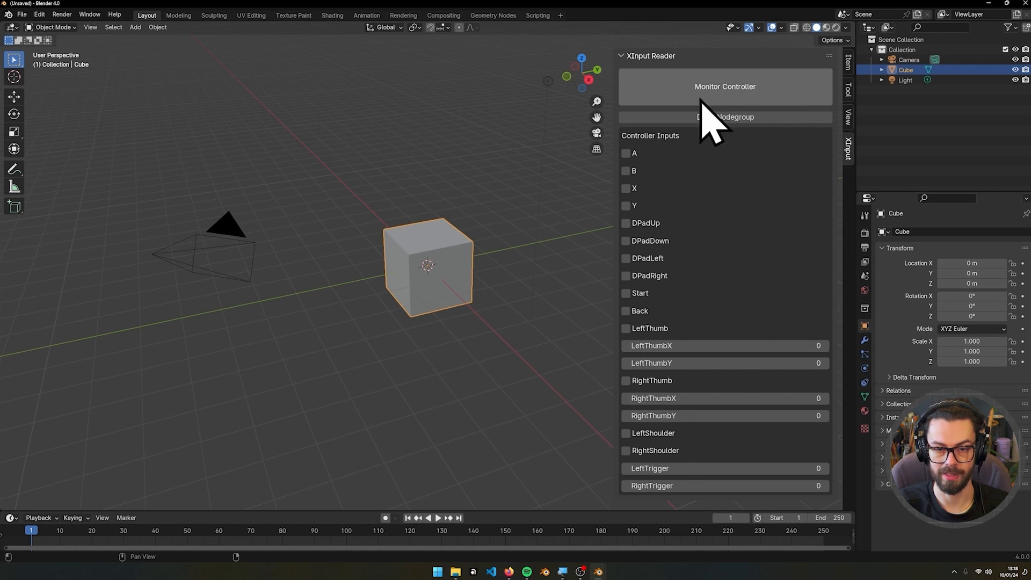
{"action": "left_click", "coordinate": [742, 92]}
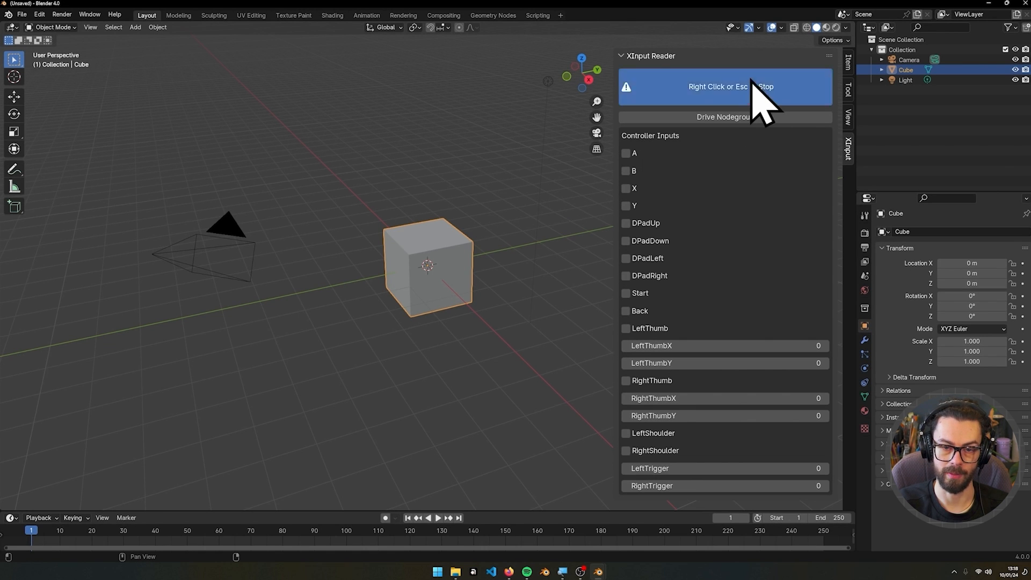
{"action": "right_click", "coordinate": [534, 132]}
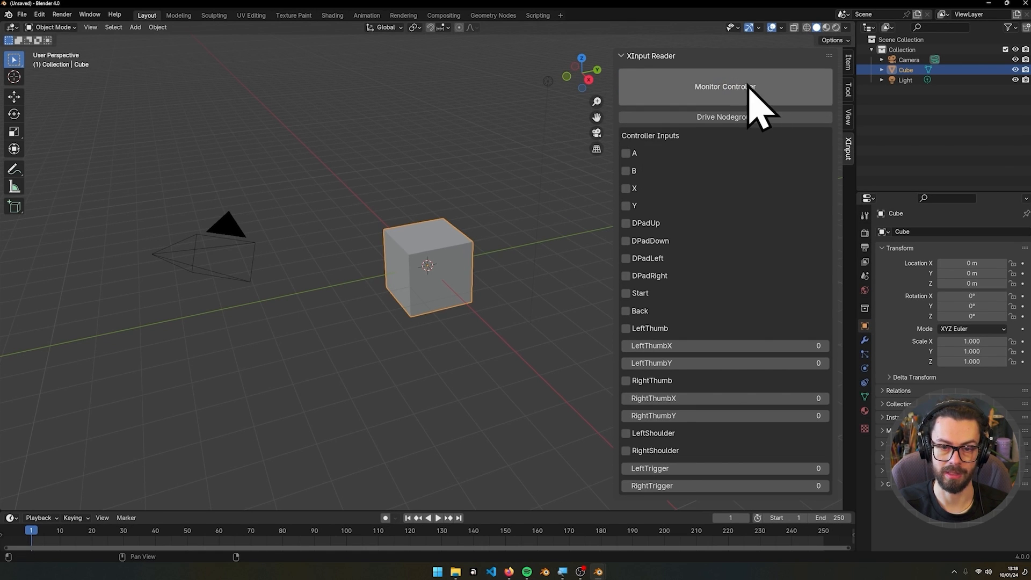
{"action": "left_click", "coordinate": [687, 90]}
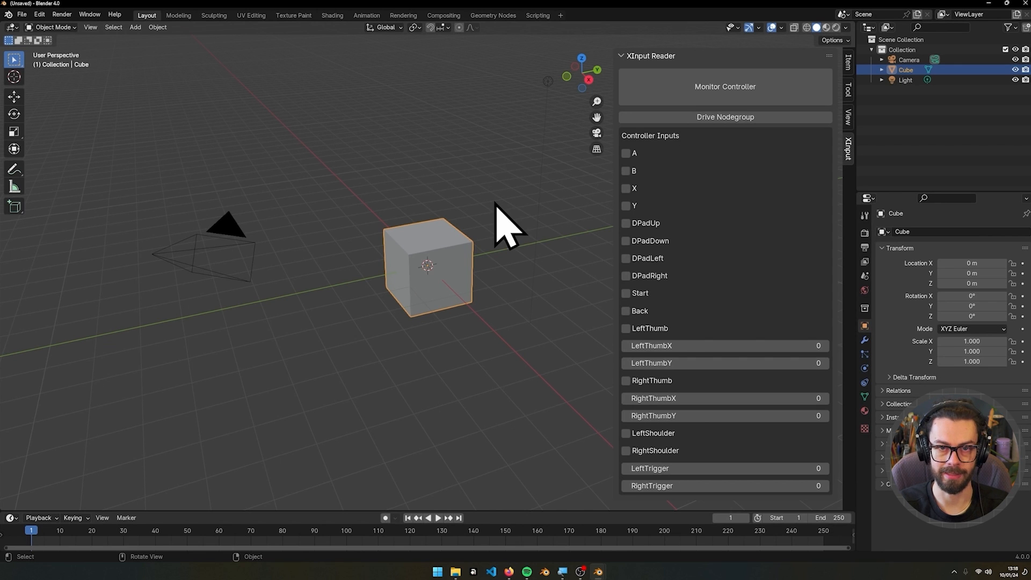
{"action": "left_click", "coordinate": [758, 91]}
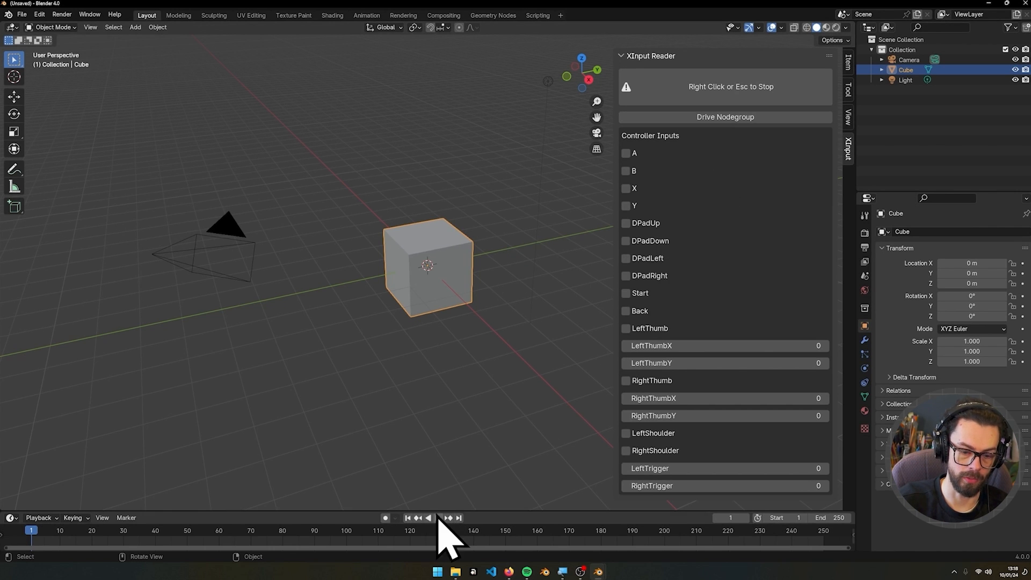
Turn the enlarged timeline area into a Geometry Node Editor and create a new geometry node tree on the cube.
{"action": "left_click_drag", "start_coordinate": [436, 510], "coordinate": [377, 359]}
{"action": "left_click", "coordinate": [11, 366]}
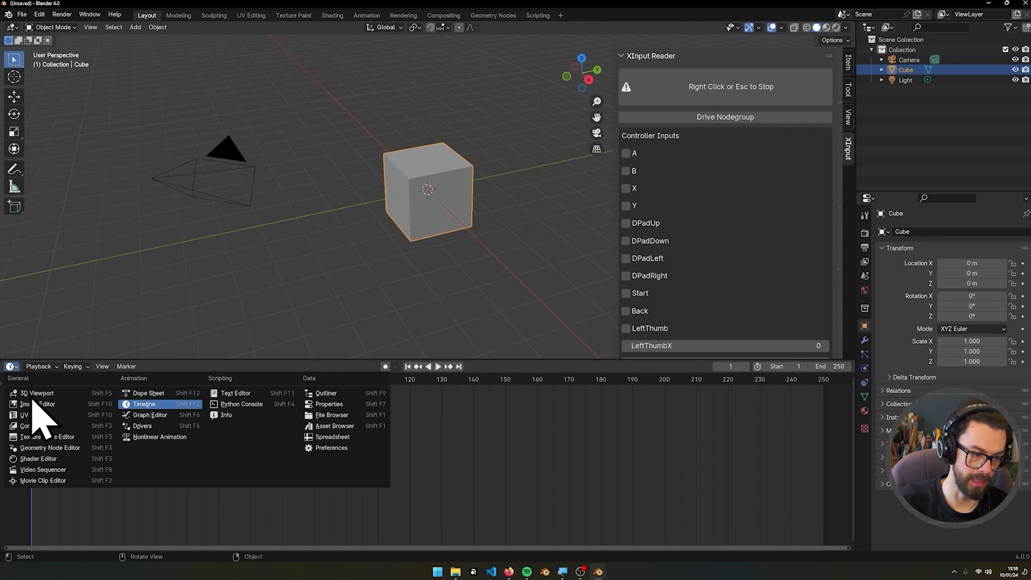
{"action": "left_click", "coordinate": [40, 436]}
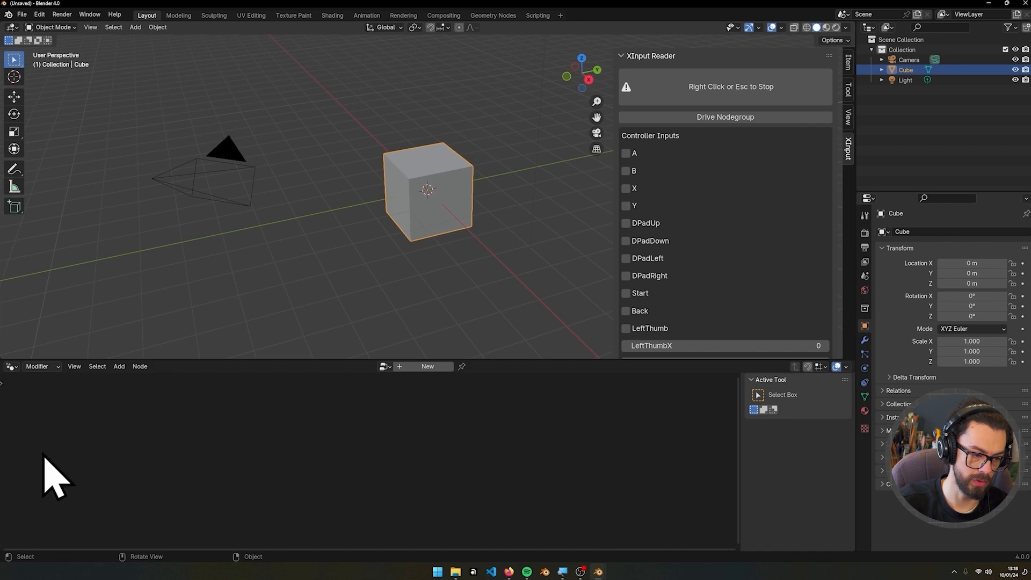
{"action": "left_click", "coordinate": [427, 367]}
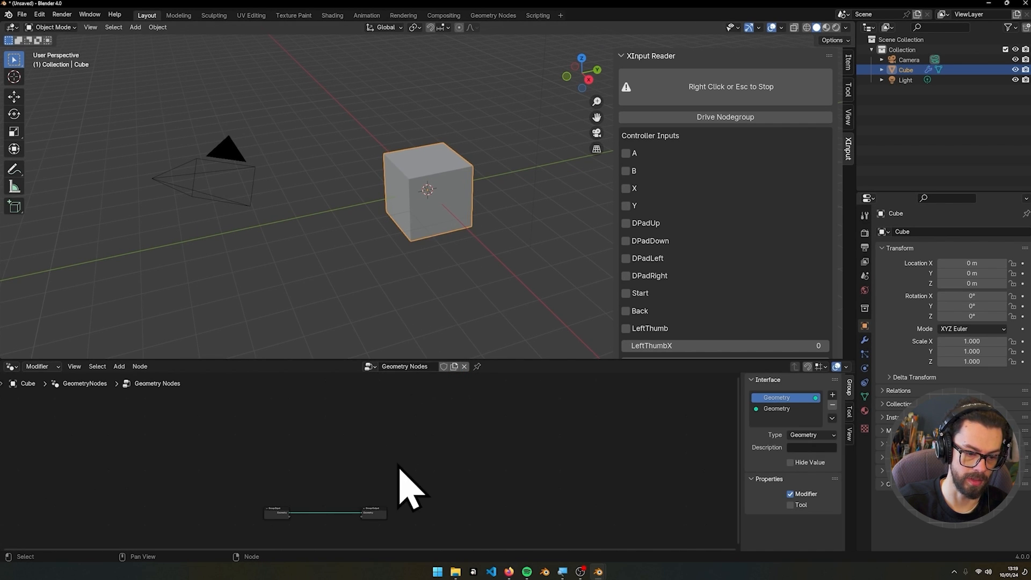
{"action": "middle_click_drag", "start_coordinate": [401, 472], "coordinate": [417, 461]}
{"action": "scroll", "coordinate": [421, 470], "scroll_direction": "up", "scroll_amount": 4}
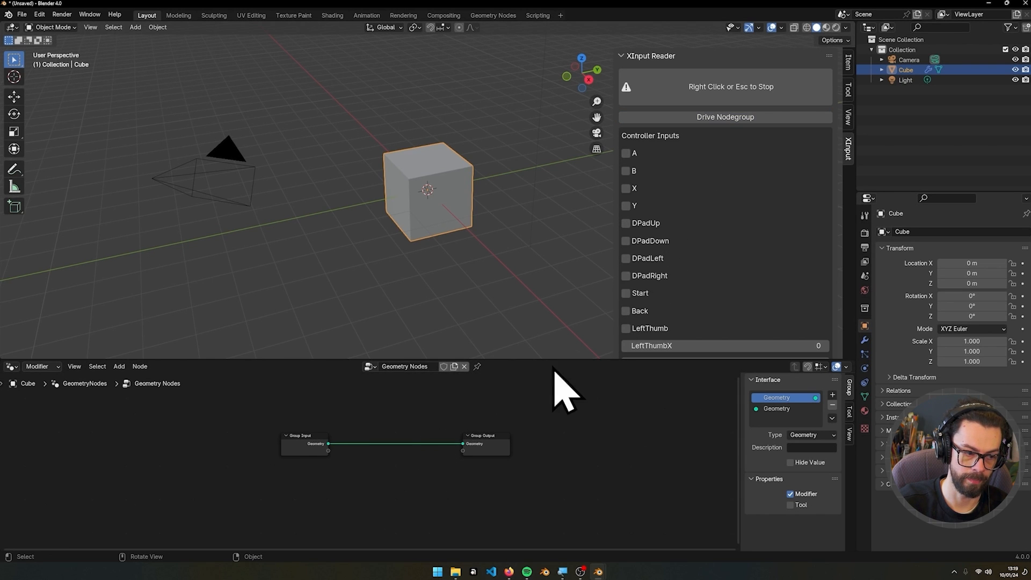
Add the XInput Reader group node to the cube's node tree, placed beside the Group Input node.
{"action": "left_click", "coordinate": [118, 367]}
{"action": "mouse_move", "coordinate": [156, 526]}
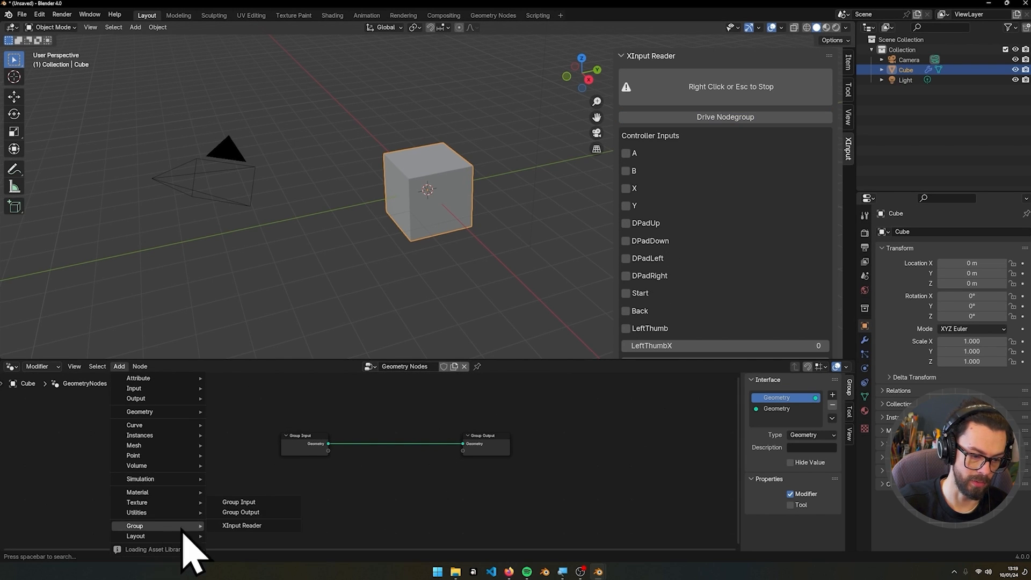
{"action": "left_click", "coordinate": [256, 526]}
{"action": "left_click", "coordinate": [179, 390]}
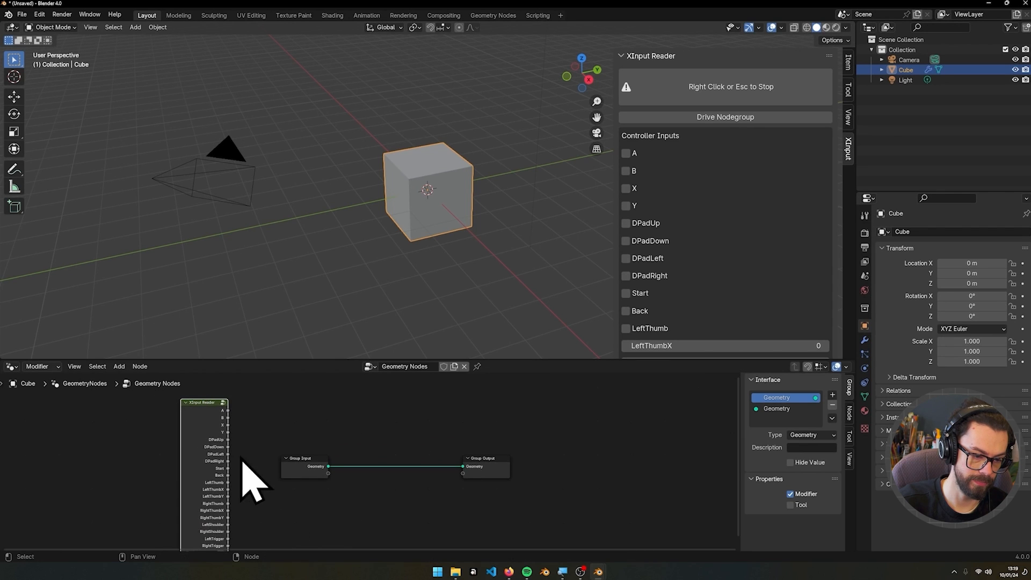
{"action": "middle_click_drag", "start_coordinate": [260, 472], "coordinate": [264, 461]}
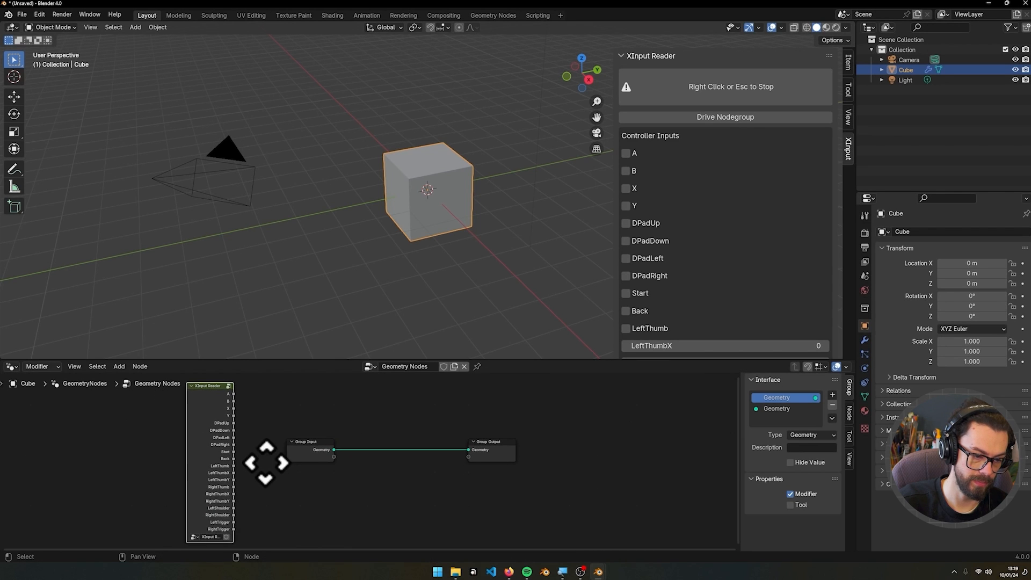
Examine the contents of the XInput Reader node group and return to the cube's node tree.
{"action": "left_click", "coordinate": [228, 388]}
{"action": "middle_click_drag", "start_coordinate": [454, 485], "coordinate": [442, 419]}
{"action": "middle_click_drag", "start_coordinate": [399, 512], "coordinate": [407, 494]}
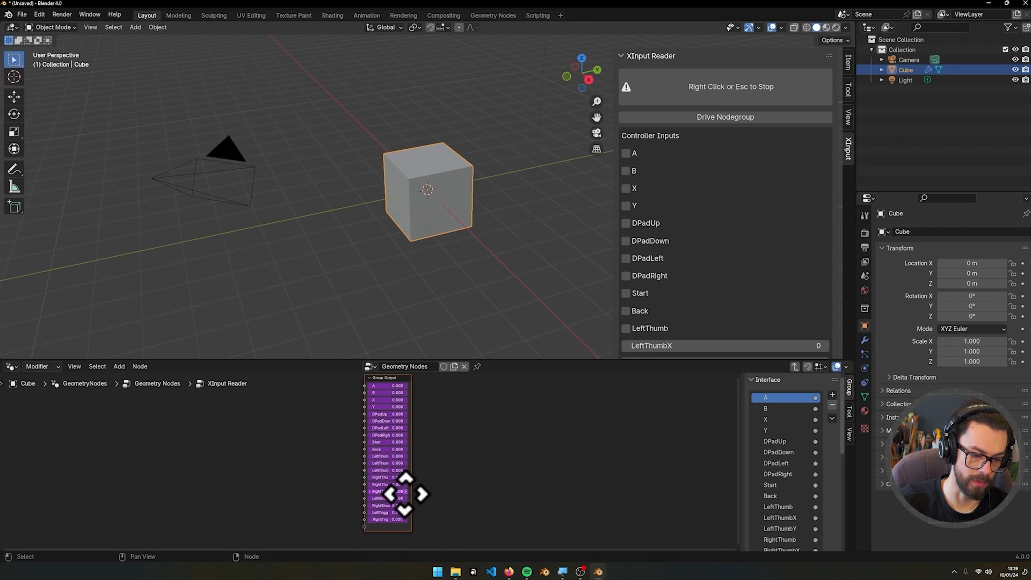
{"action": "left_click", "coordinate": [795, 367]}
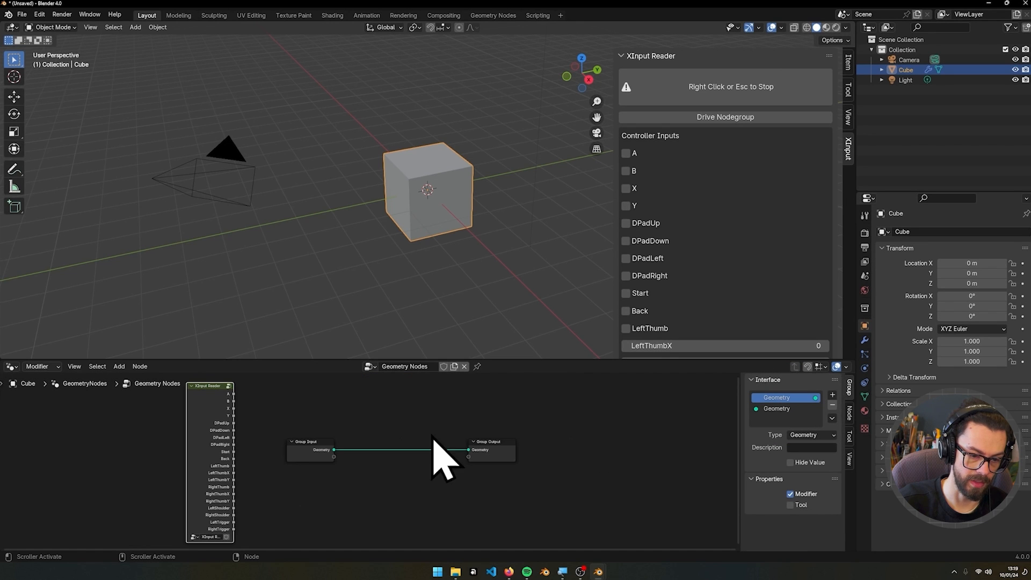
Insert a Transform Geometry node between Group Input and Group Output and connect XInput Reader's RightTrigger output to its Scale.
{"action": "left_click", "coordinate": [118, 366]}
{"action": "mouse_move", "coordinate": [141, 379]}
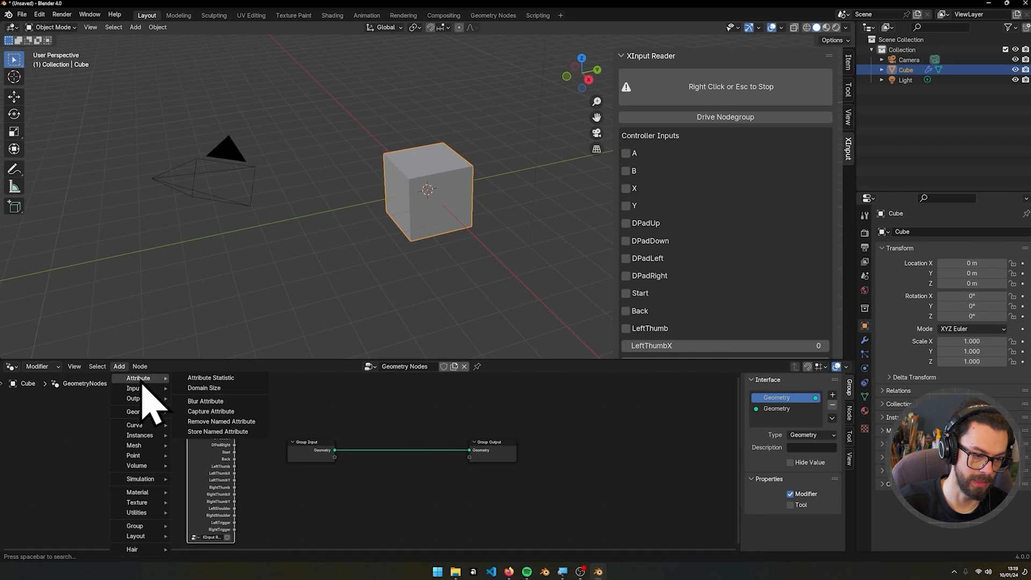
{"action": "mouse_move", "coordinate": [140, 416]}
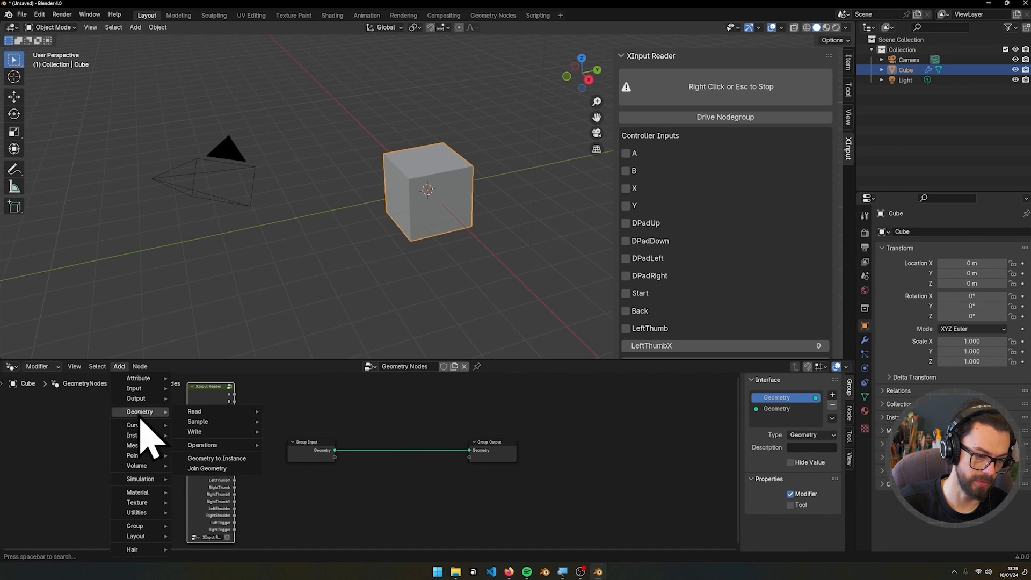
{"action": "mouse_move", "coordinate": [226, 446]}
{"action": "left_click", "coordinate": [338, 559]}
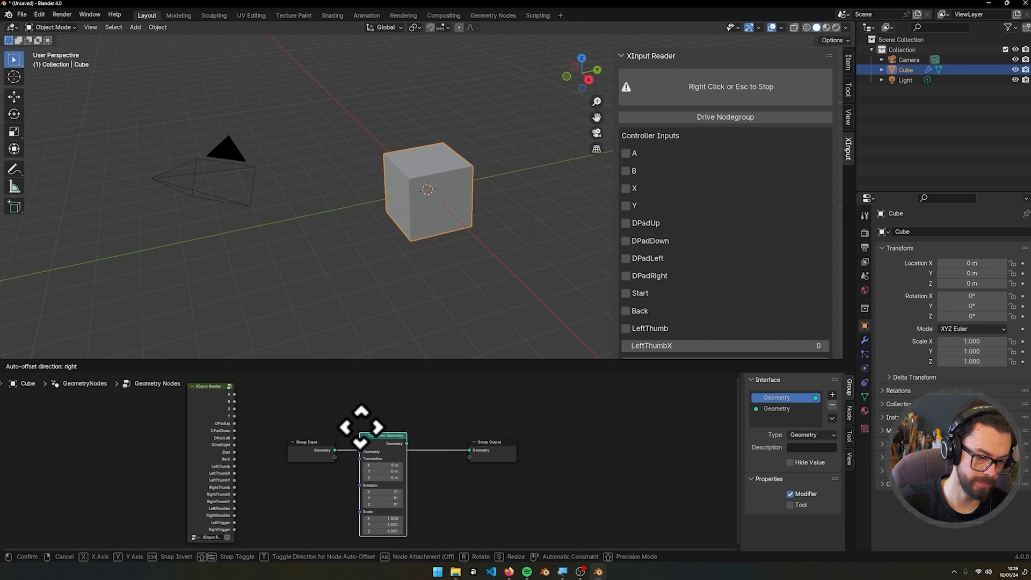
{"action": "left_click", "coordinate": [361, 427]}
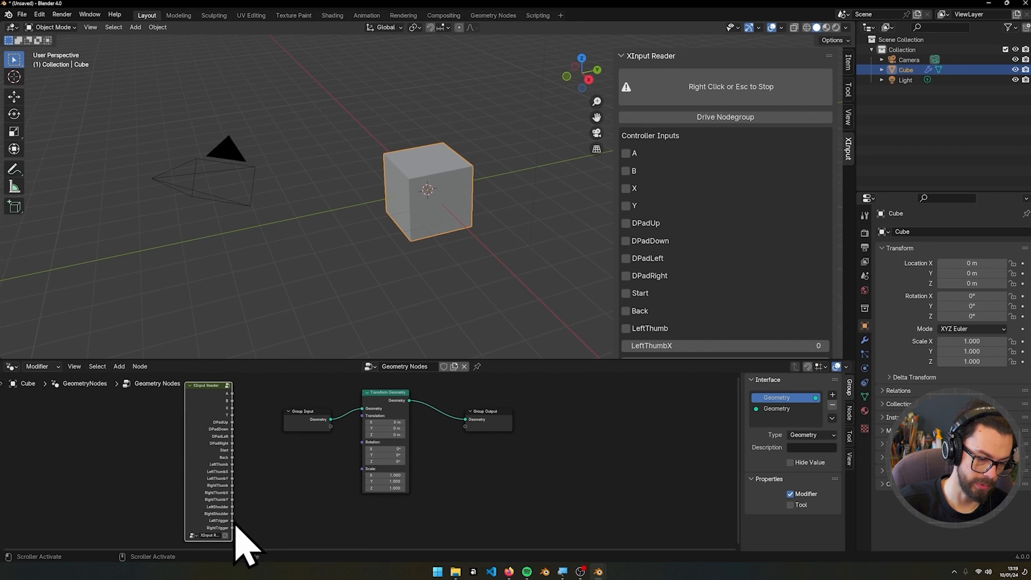
{"action": "left_click_drag", "start_coordinate": [232, 528], "coordinate": [362, 469]}
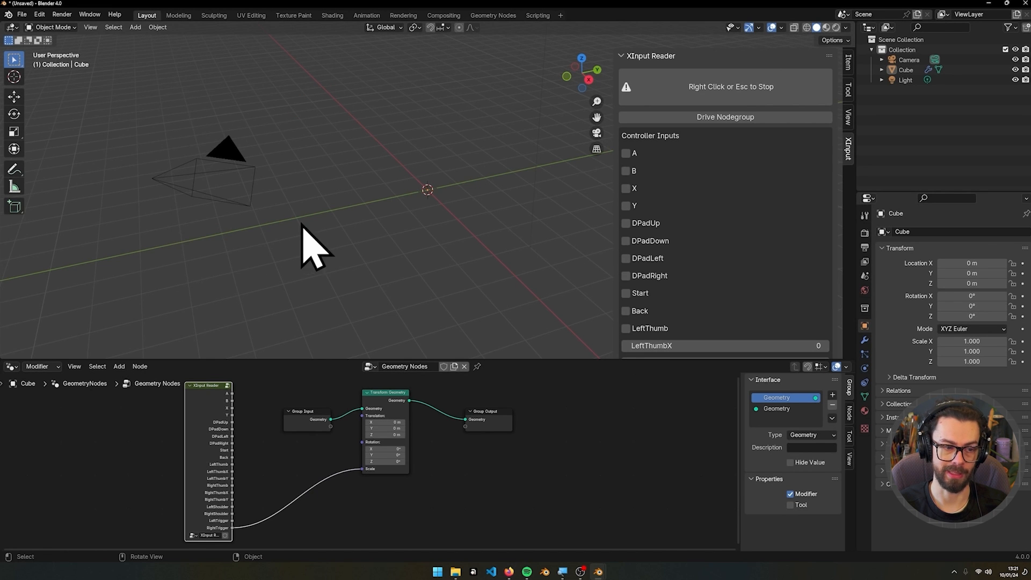
{"action": "middle_click_drag", "start_coordinate": [301, 223], "coordinate": [353, 219]}
{"action": "middle_click_drag", "start_coordinate": [480, 183], "coordinate": [410, 185]}
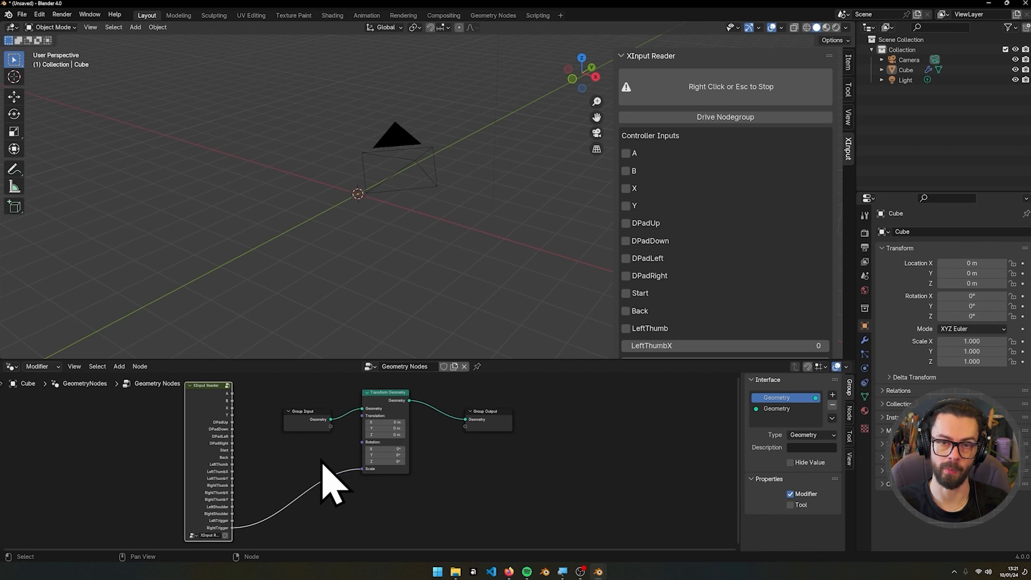
{"action": "middle_click_drag", "start_coordinate": [316, 459], "coordinate": [323, 457]}
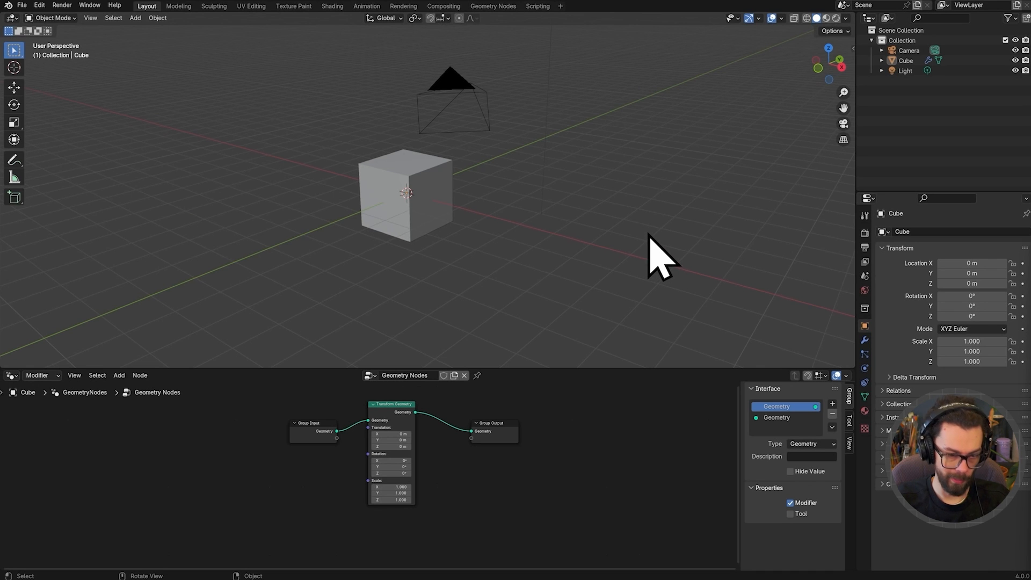
{"action": "middle_click_drag", "start_coordinate": [459, 138], "coordinate": [589, 137]}
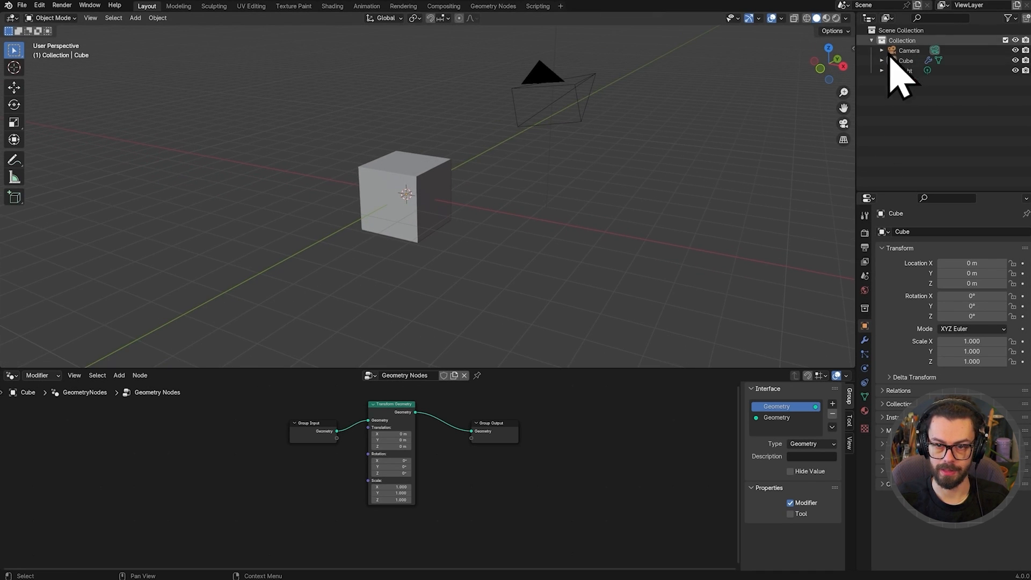
Widen the Outliner and Properties area and create a new scene collection named Camera.
{"action": "left_click_drag", "start_coordinate": [854, 85], "coordinate": [786, 89]}
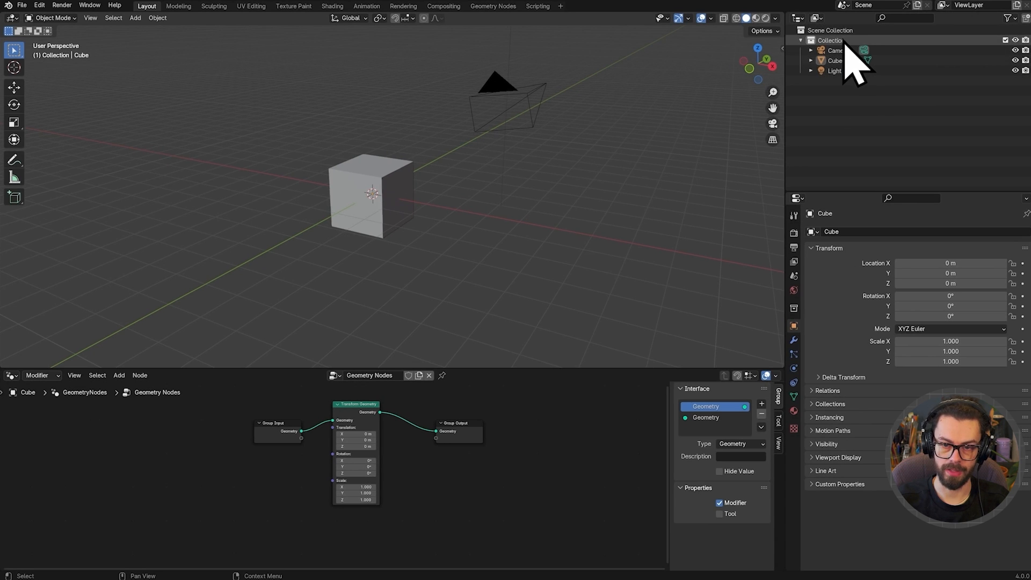
{"action": "key", "text": "c"}
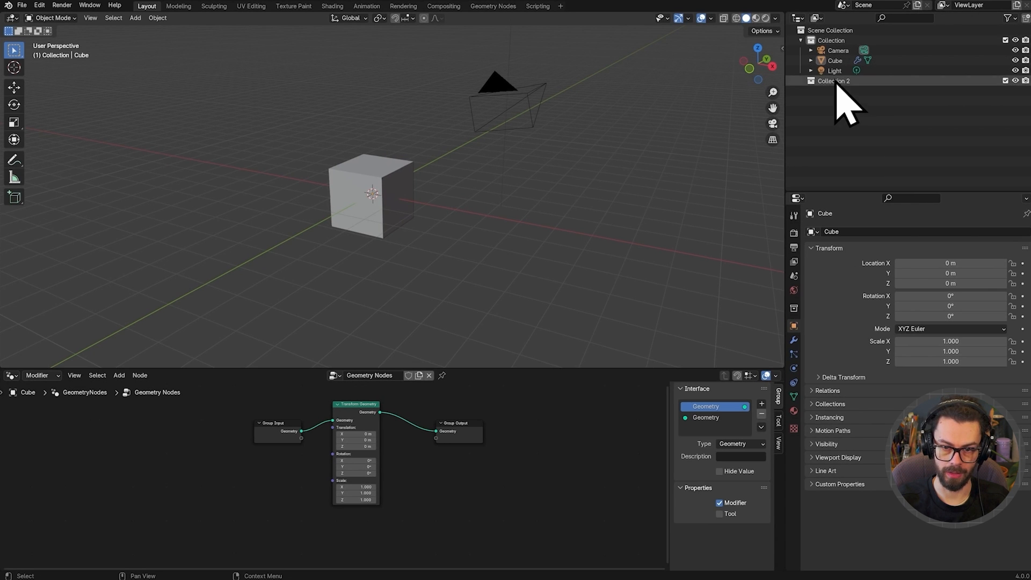
{"action": "left_click_drag", "start_coordinate": [836, 83], "coordinate": [833, 97]}
{"action": "double_click", "coordinate": [925, 80]}
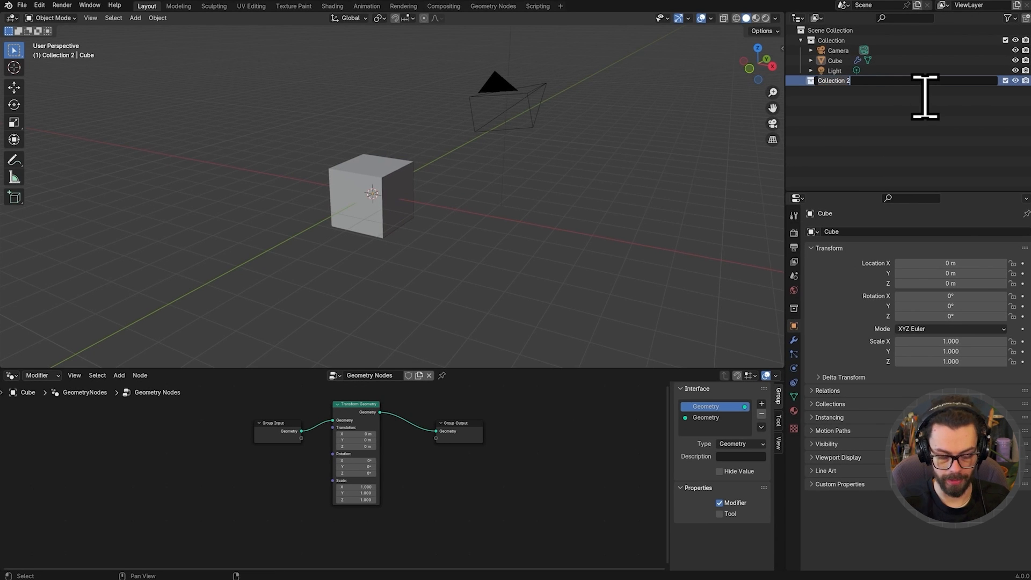
{"action": "type", "text": "Camera"}
{"action": "key", "text": "Return"}
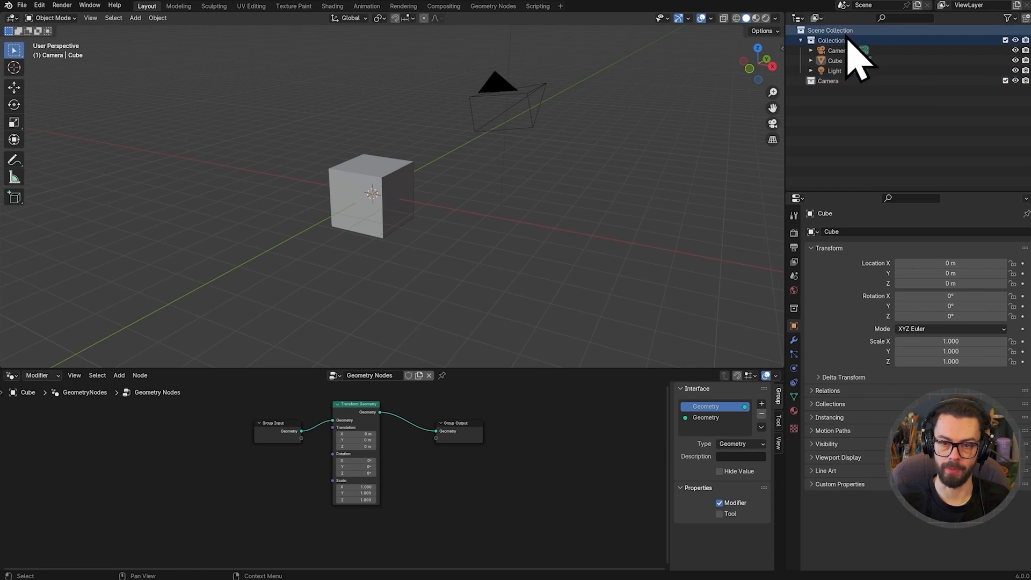
Move the camera object into the Camera collection and exclude the original Collection from the view layer.
{"action": "left_click_drag", "start_coordinate": [833, 52], "coordinate": [834, 106]}
{"action": "left_click", "coordinate": [834, 107]}
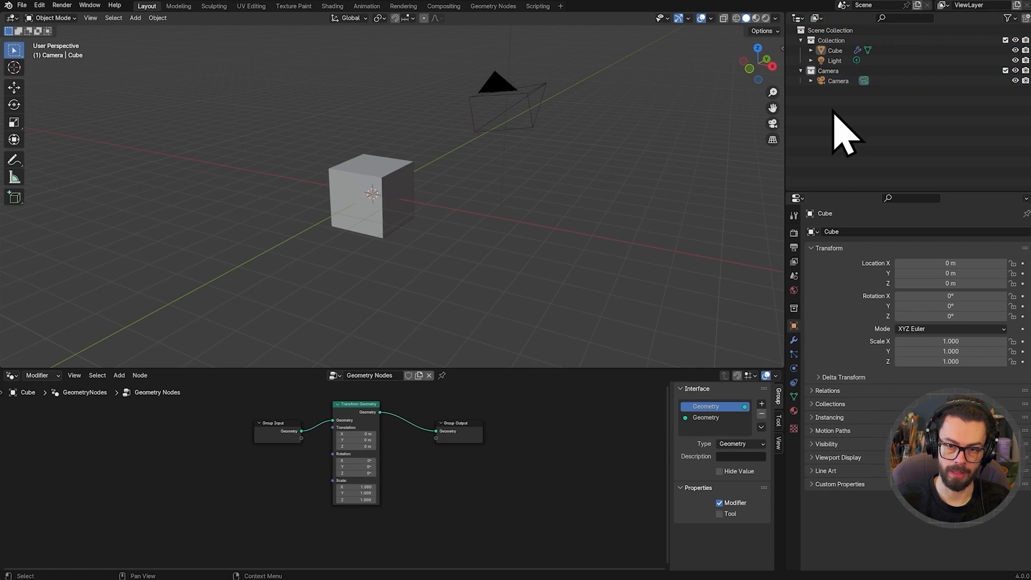
{"action": "left_click", "coordinate": [1006, 40]}
Add a mesh plane at the world origin in the Camera collection.
{"action": "scroll", "coordinate": [407, 167], "scroll_direction": "up", "scroll_amount": 4}
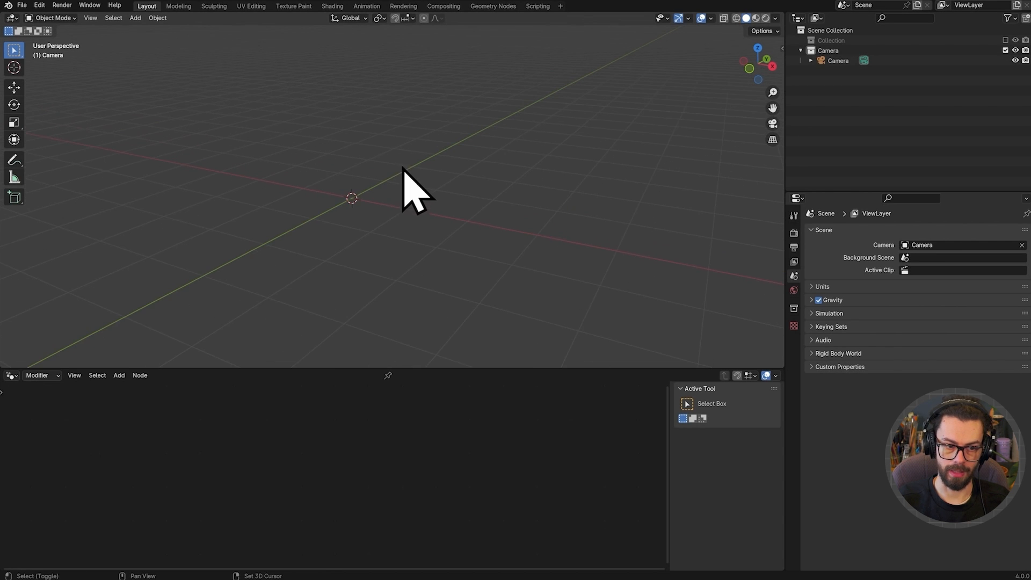
{"action": "middle_click_drag", "start_coordinate": [404, 169], "coordinate": [442, 177], "text": "shift"}
{"action": "key", "text": "shift+a"}
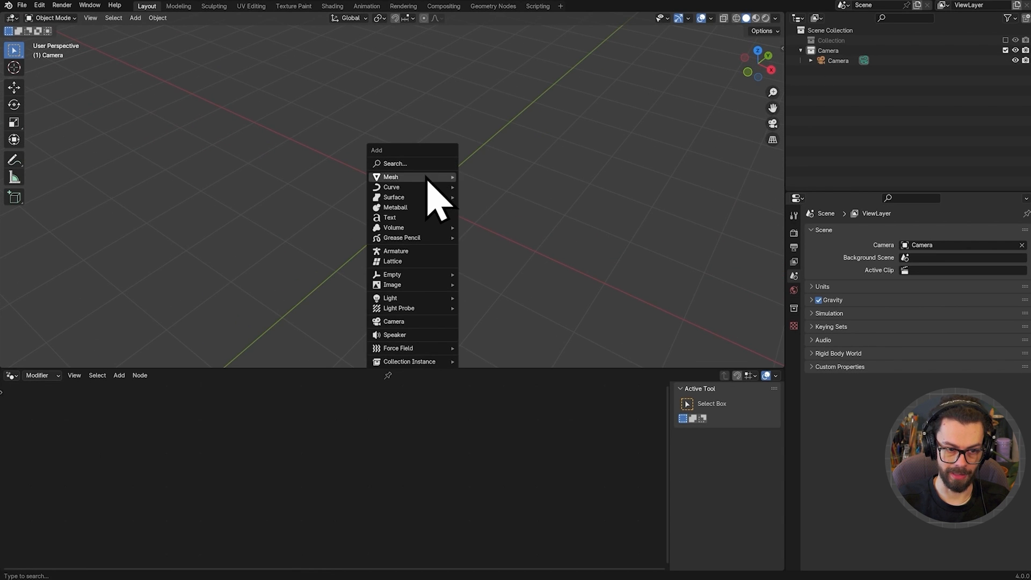
{"action": "mouse_move", "coordinate": [430, 178]}
{"action": "left_click", "coordinate": [482, 176]}
{"action": "middle_click_drag", "start_coordinate": [559, 249], "coordinate": [432, 210]}
{"action": "middle_click_drag", "start_coordinate": [395, 174], "coordinate": [400, 159]}
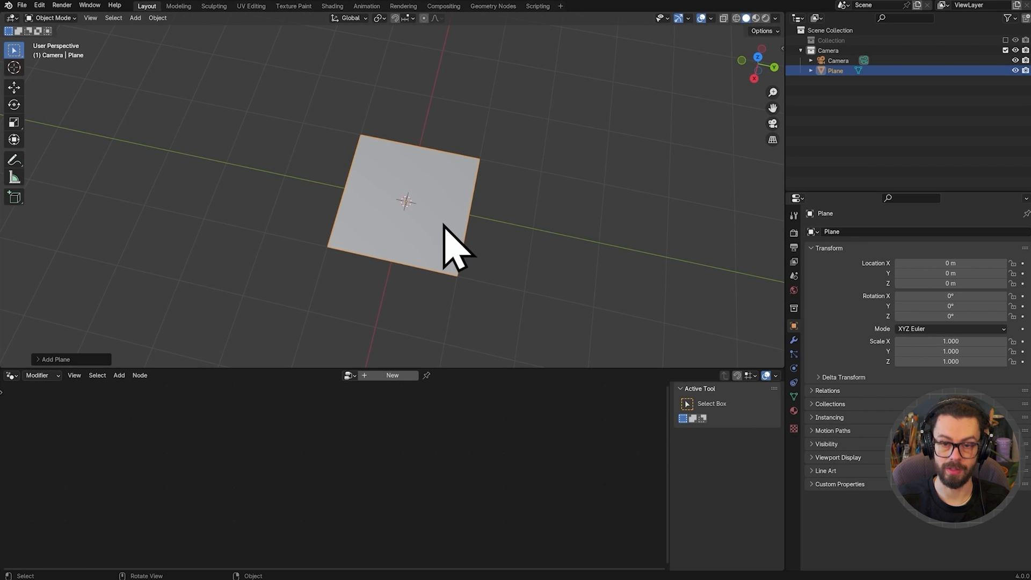
Inset the plane's face by about 0.12 m in Edit Mode.
{"action": "key", "text": "KP_7"}
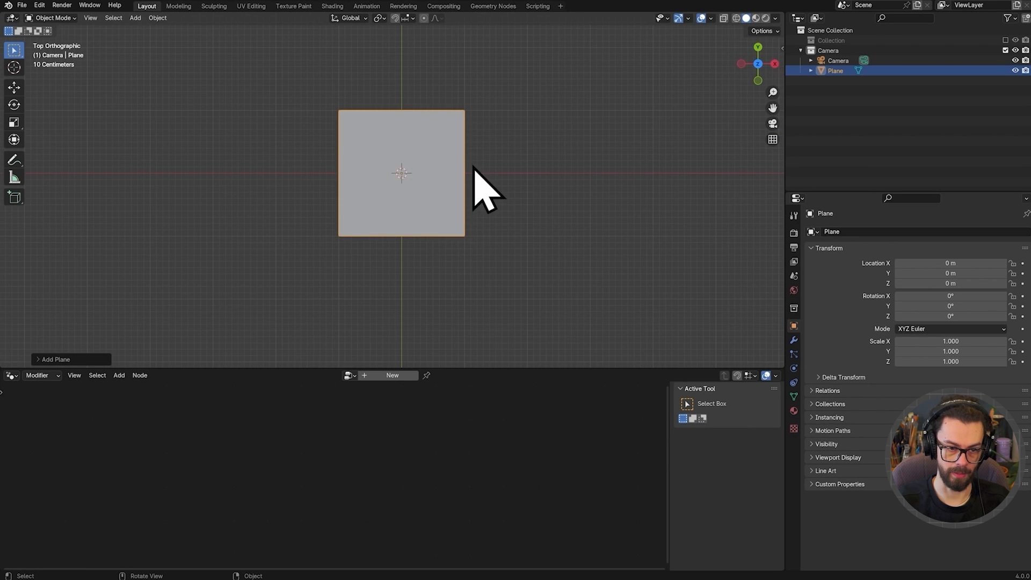
{"action": "scroll", "coordinate": [490, 180], "scroll_direction": "up", "scroll_amount": 1}
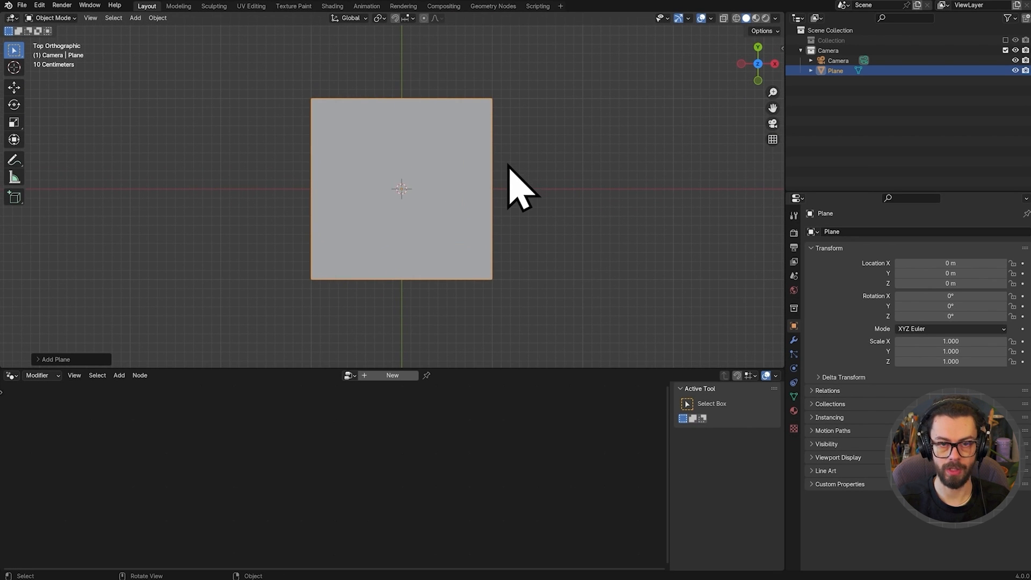
{"action": "key", "text": "Tab"}
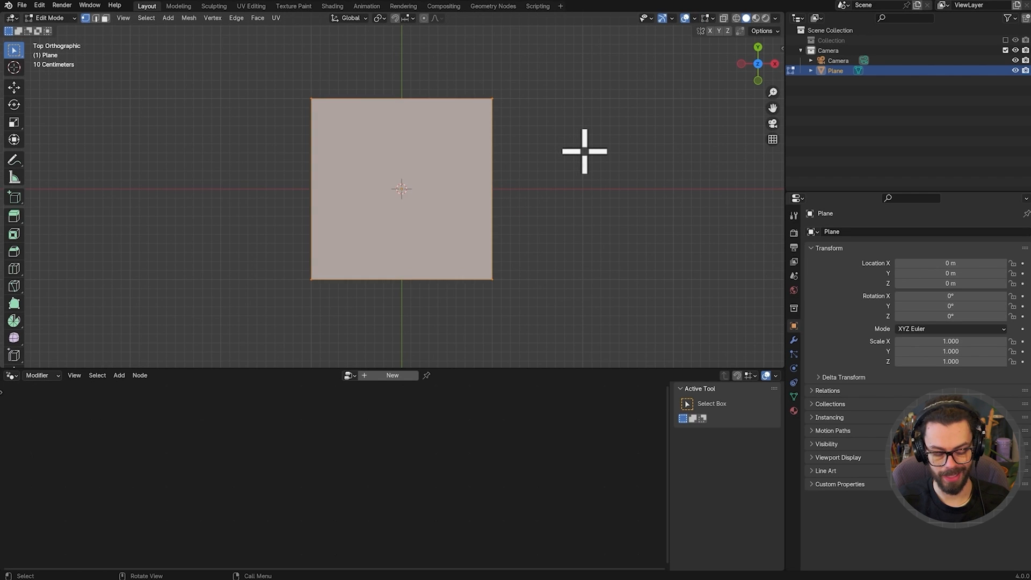
{"action": "key", "text": "i"}
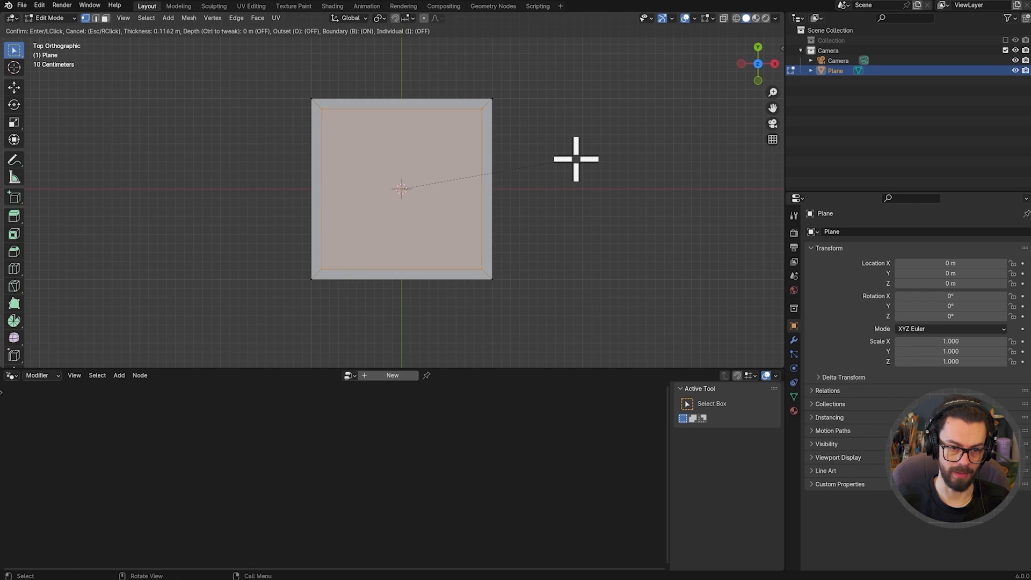
{"action": "left_click", "coordinate": [576, 158]}
Delete the plane's inner face to leave a square frame and rename the object Joystick Bounds.
{"action": "key", "text": "x"}
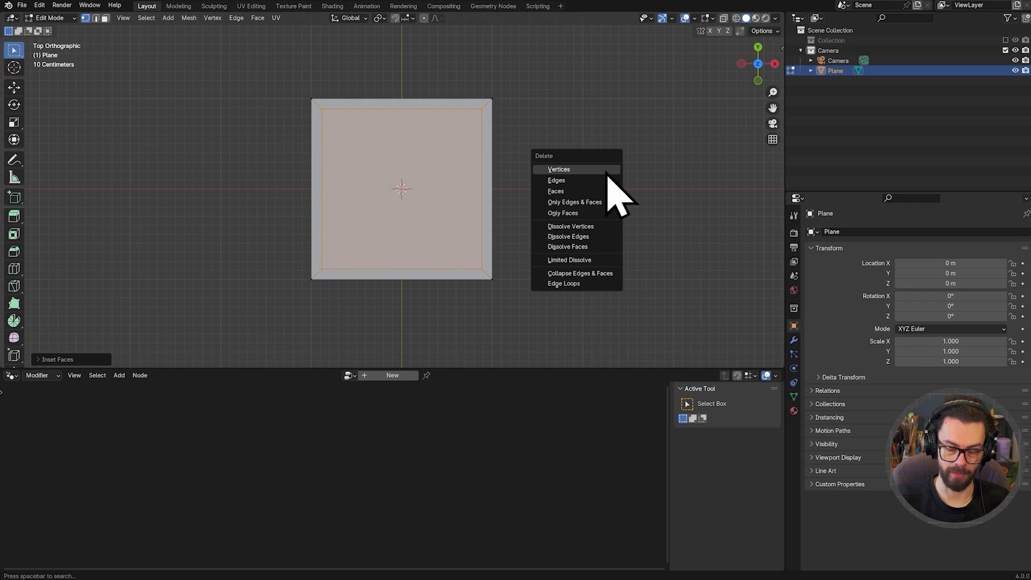
{"action": "left_click", "coordinate": [606, 192]}
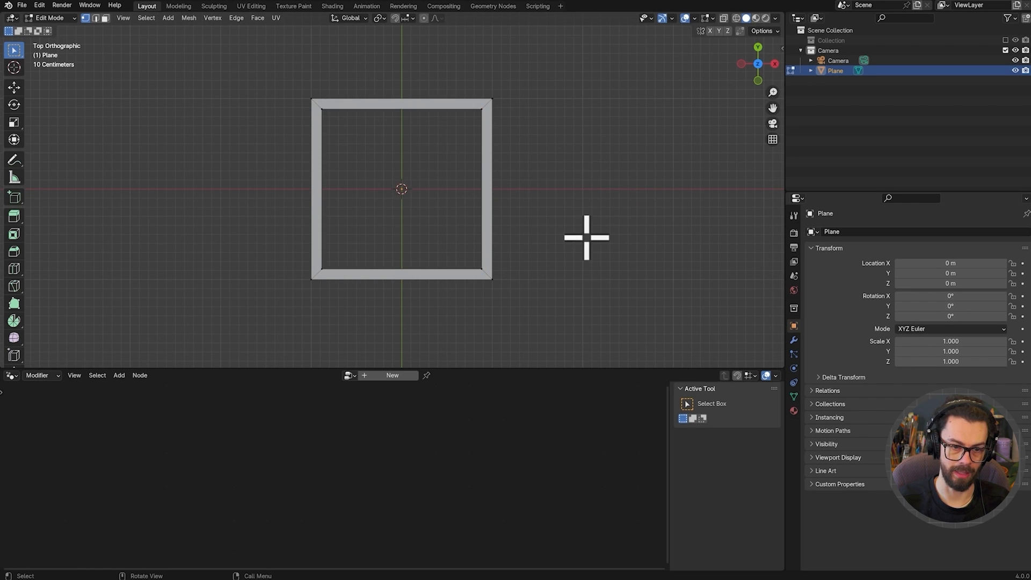
{"action": "key", "text": "Tab"}
{"action": "double_click", "coordinate": [836, 70]}
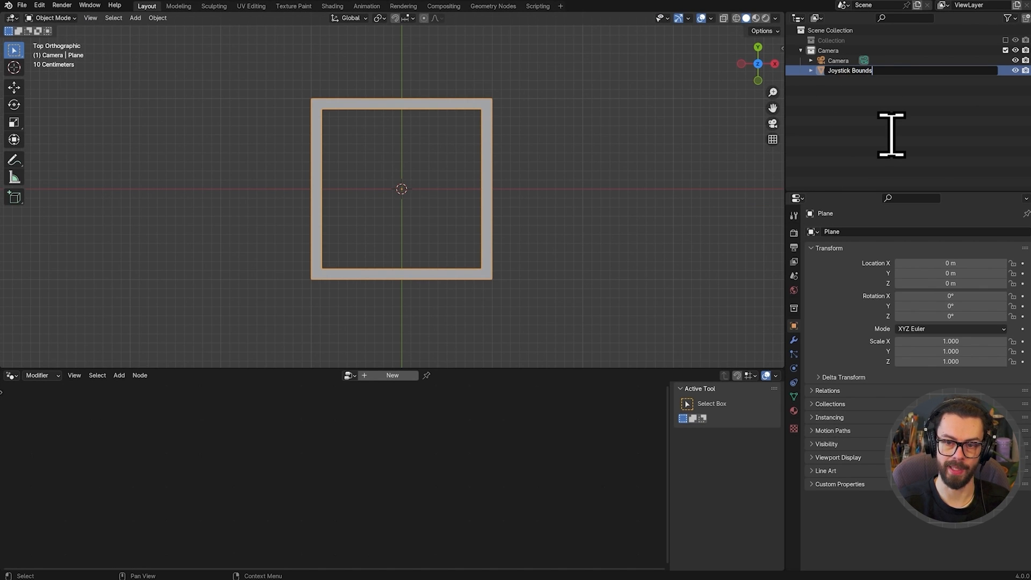
{"action": "key", "text": "Return"}
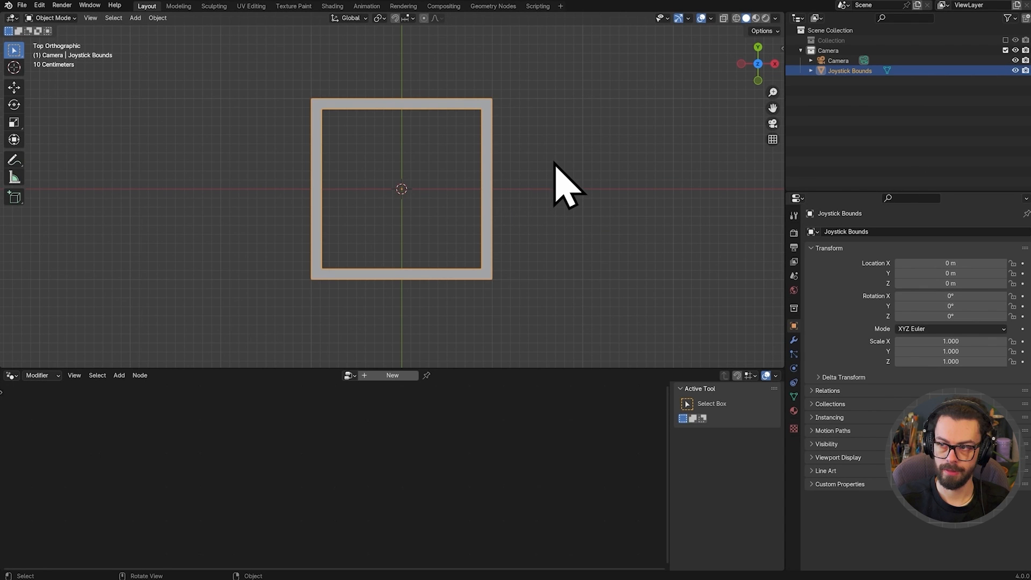
Add an ico sphere at the centre of the Joystick Bounds frame.
{"action": "key", "text": "shift+a"}
{"action": "mouse_move", "coordinate": [556, 165]}
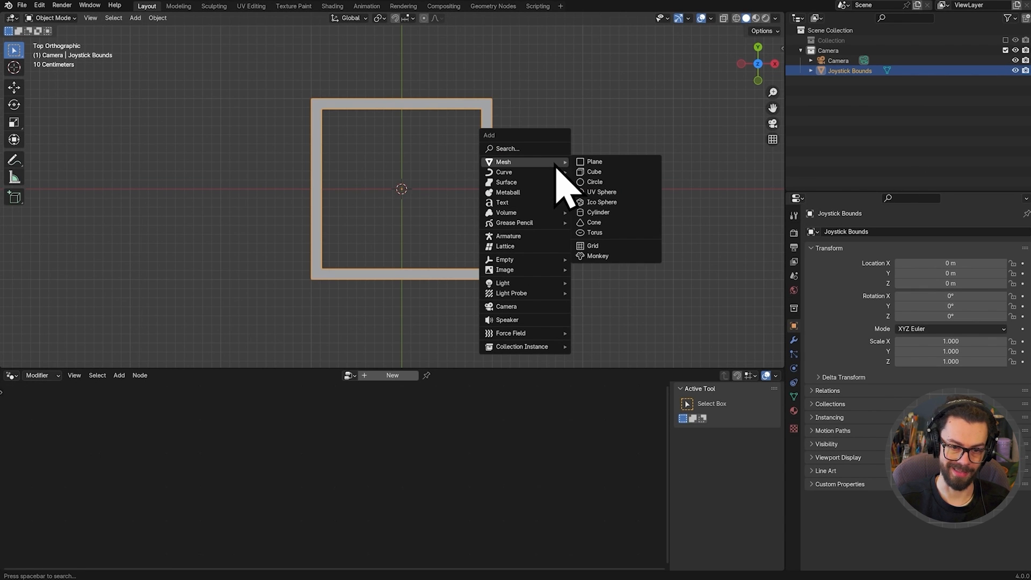
{"action": "left_click", "coordinate": [613, 204]}
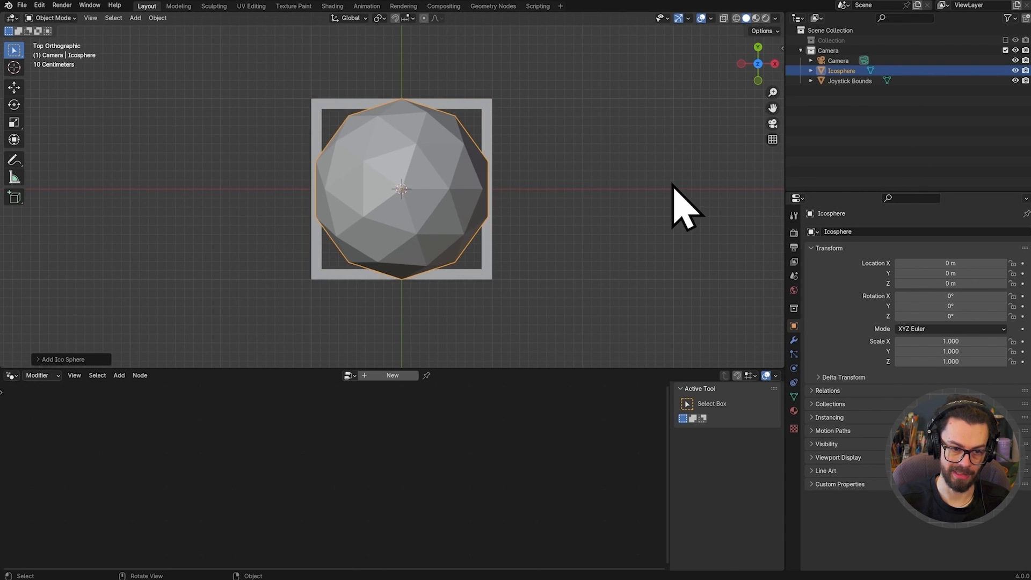
Scale the ico sphere to about 0.243 inside the bounds frame and rename it Joystick.
{"action": "key", "text": "s"}
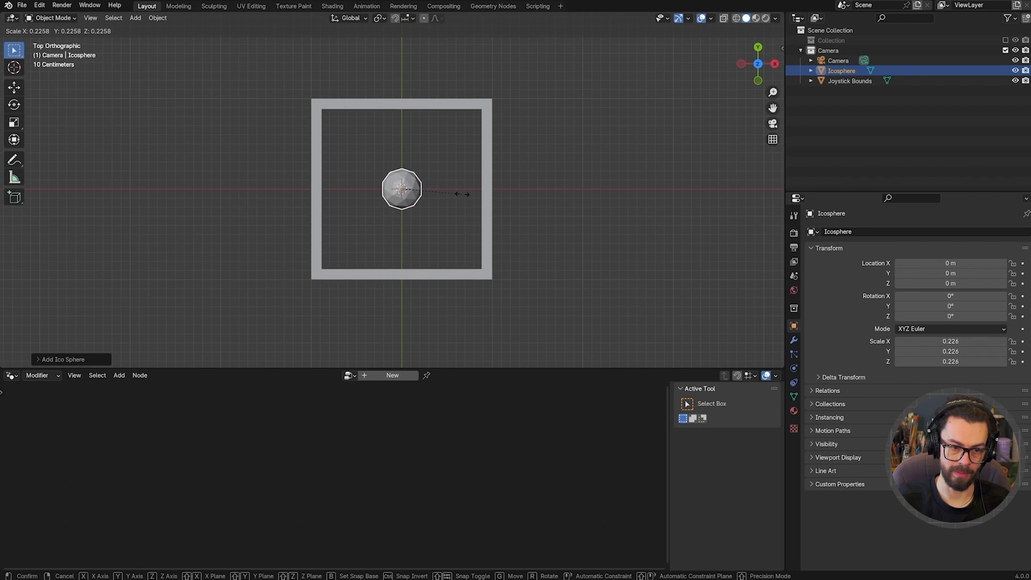
{"action": "left_click", "coordinate": [467, 196]}
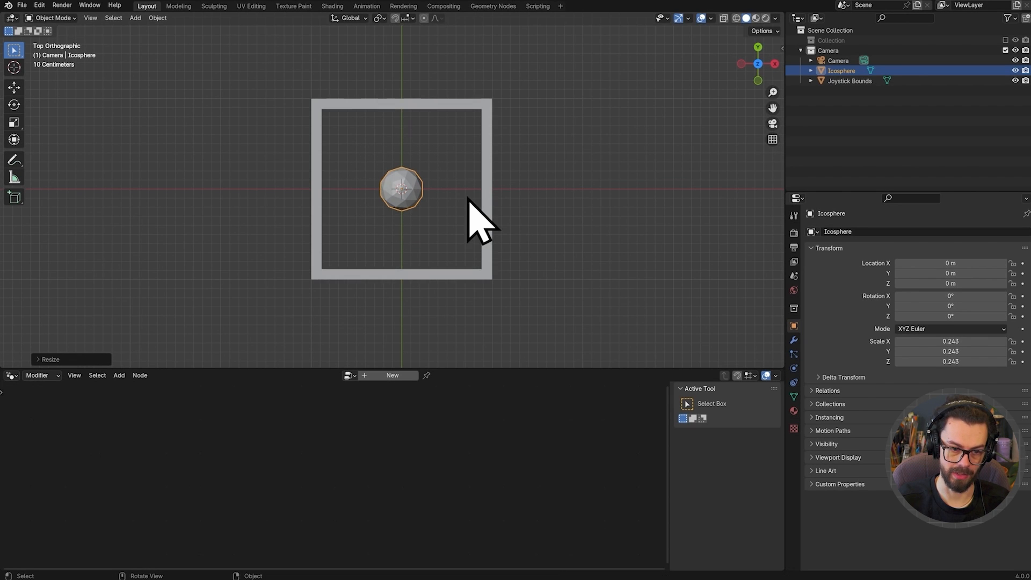
{"action": "double_click", "coordinate": [841, 71]}
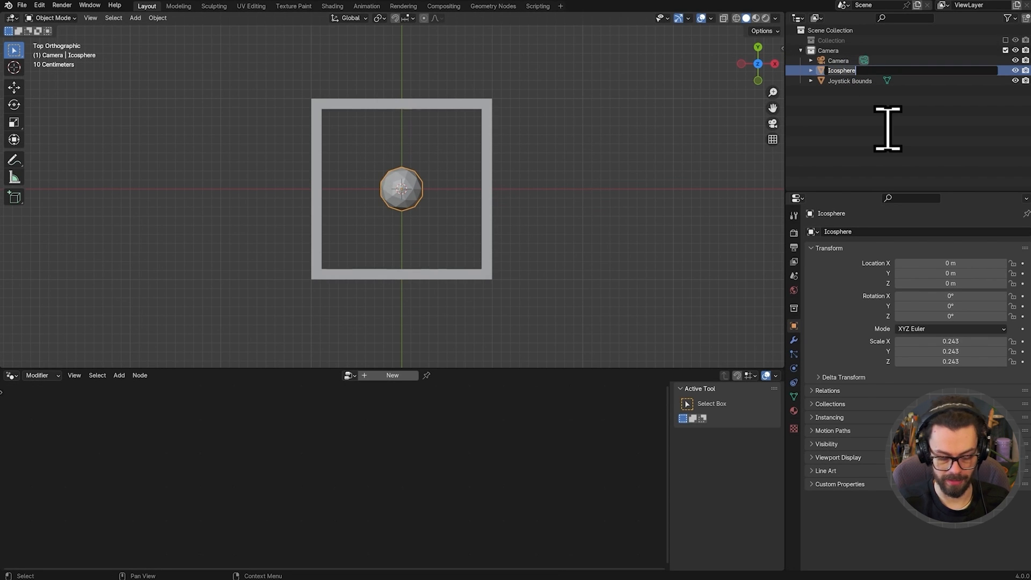
{"action": "type", "text": "Joystick"}
{"action": "key", "text": "Return"}
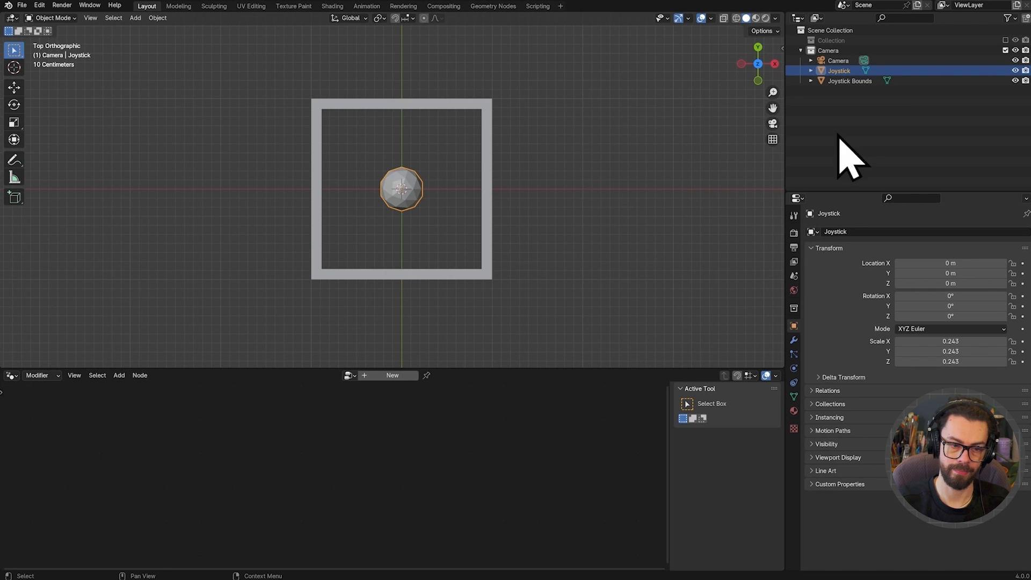
Try moving the Joystick sphere freely out of the bounds frame's plane.
{"action": "key", "text": "g"}
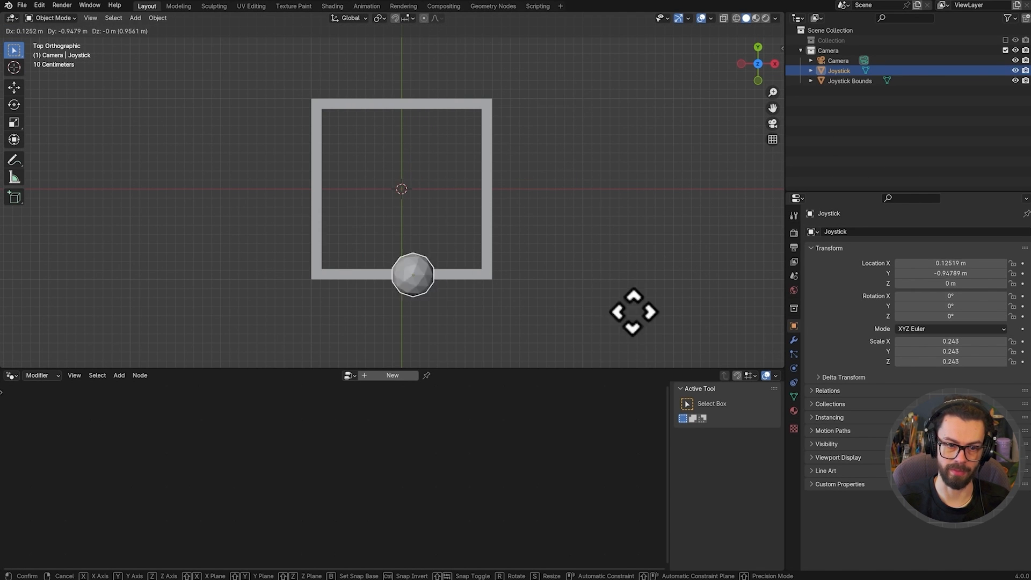
{"action": "right_click", "coordinate": [628, 301]}
{"action": "middle_click_drag", "start_coordinate": [627, 281], "coordinate": [584, 180]}
{"action": "key", "text": "g"}
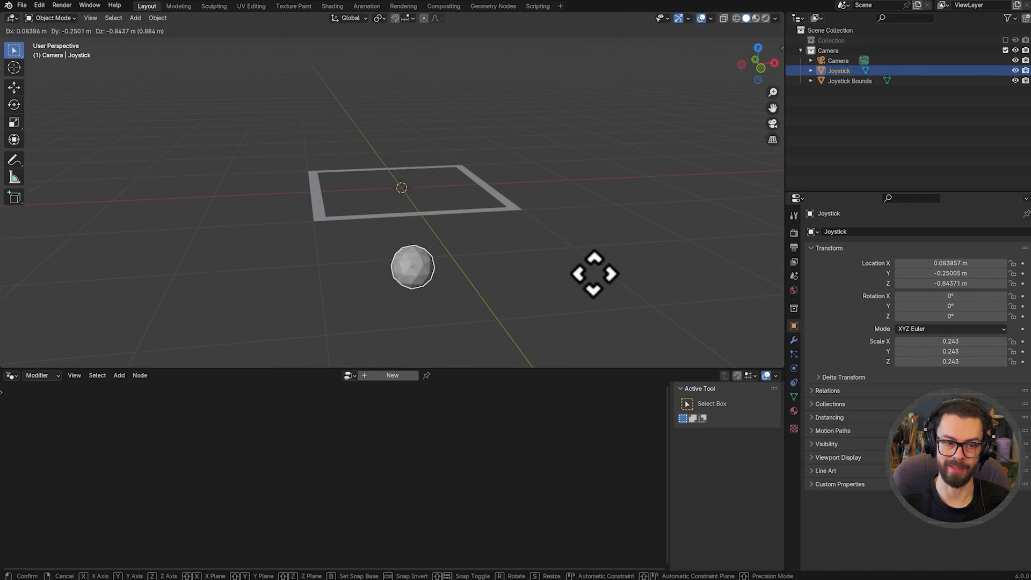
{"action": "right_click", "coordinate": [594, 153]}
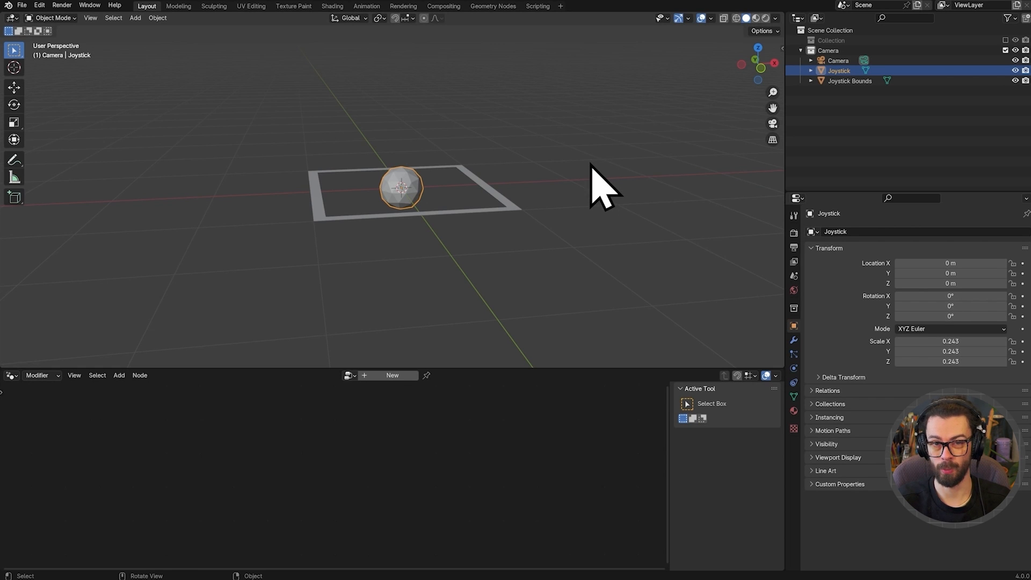
{"action": "middle_click_drag", "start_coordinate": [564, 101], "coordinate": [553, 198]}
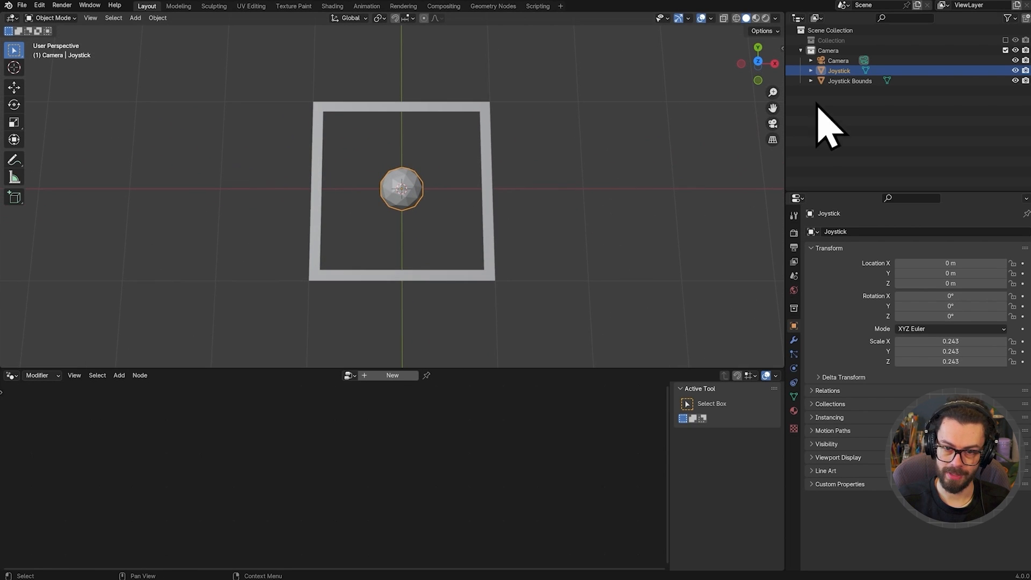
Parent the Joystick sphere to the Joystick Bounds frame using the Object option.
{"action": "left_click", "coordinate": [490, 110], "text": "shift"}
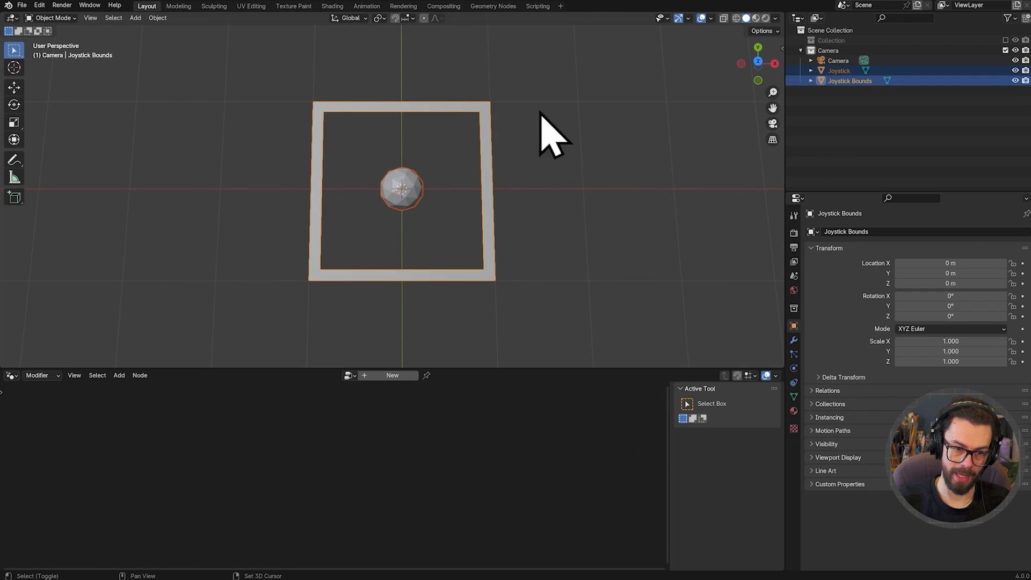
{"action": "left_click", "coordinate": [417, 185]}
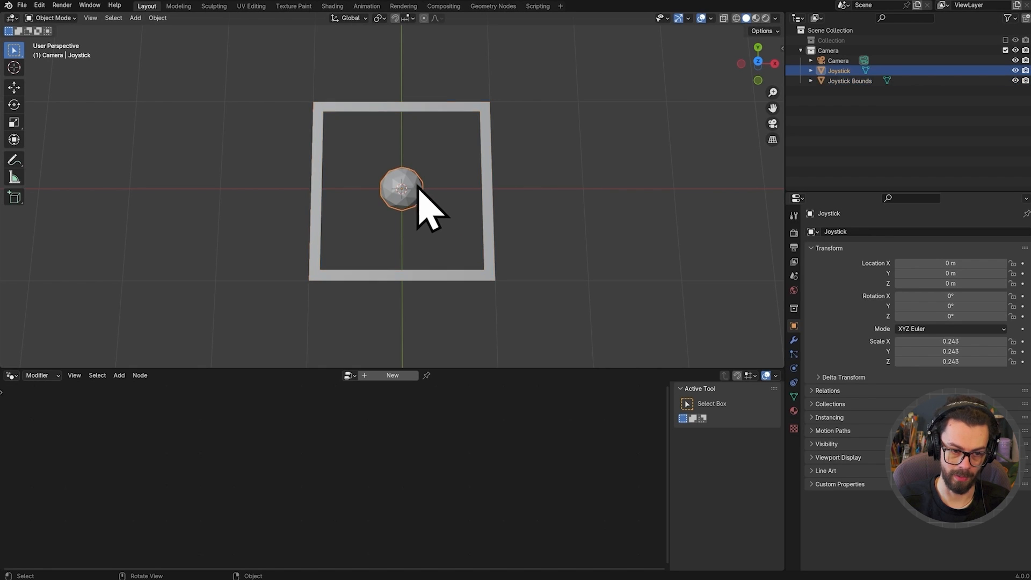
{"action": "left_click", "coordinate": [486, 114], "text": "shift"}
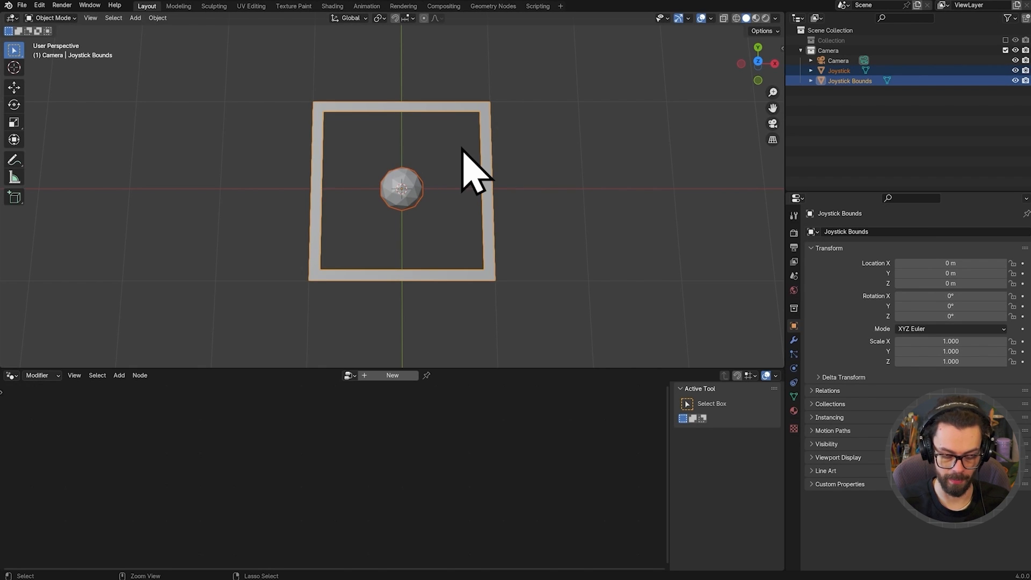
{"action": "key", "text": "ctrl+p"}
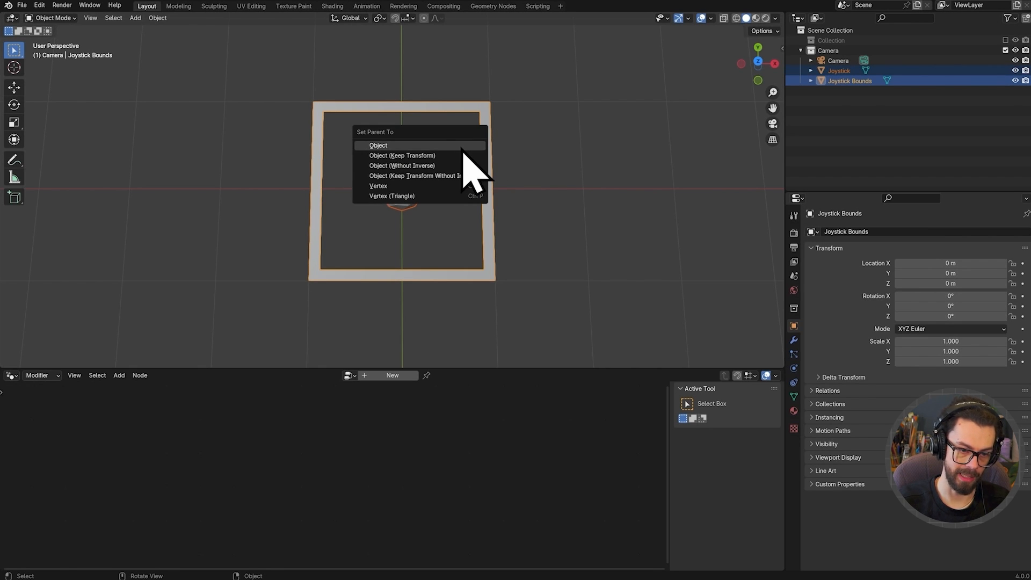
{"action": "left_click", "coordinate": [463, 148]}
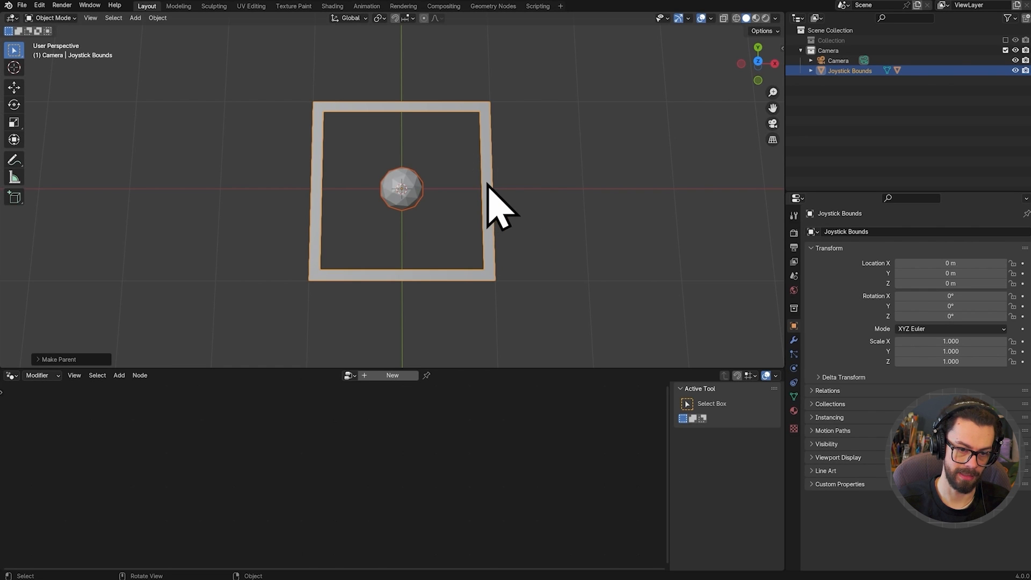
Try moving and scaling the parented objects, and moving the Joystick sphere independently of its bounds frame.
{"action": "key", "text": "g"}
{"action": "key", "text": "Escape"}
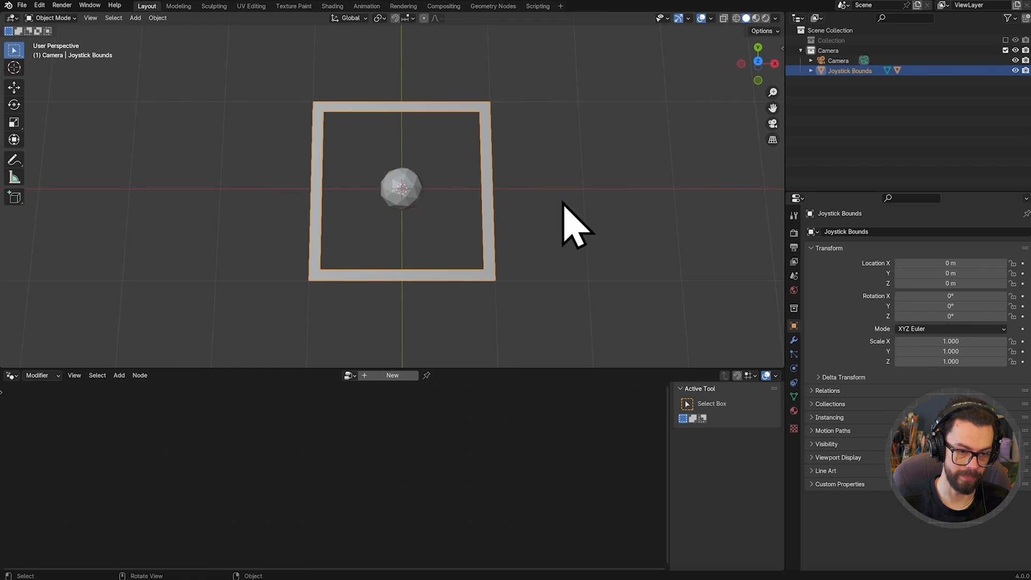
{"action": "key", "text": "s"}
{"action": "key", "text": "Escape"}
{"action": "left_click", "coordinate": [403, 189]}
{"action": "key", "text": "g"}
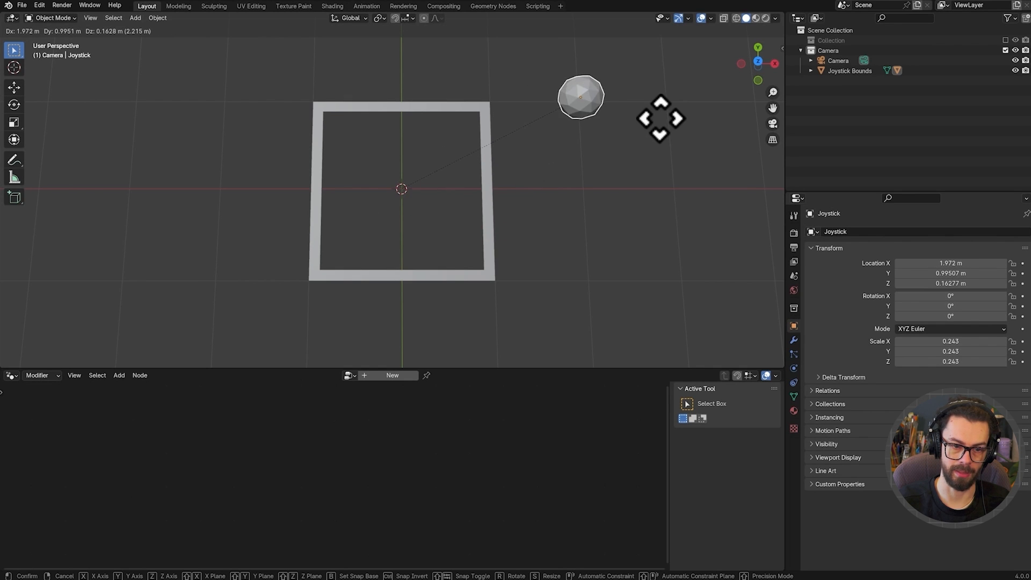
{"action": "key", "text": "Escape"}
{"action": "middle_click_drag", "start_coordinate": [531, 171], "coordinate": [506, 134]}
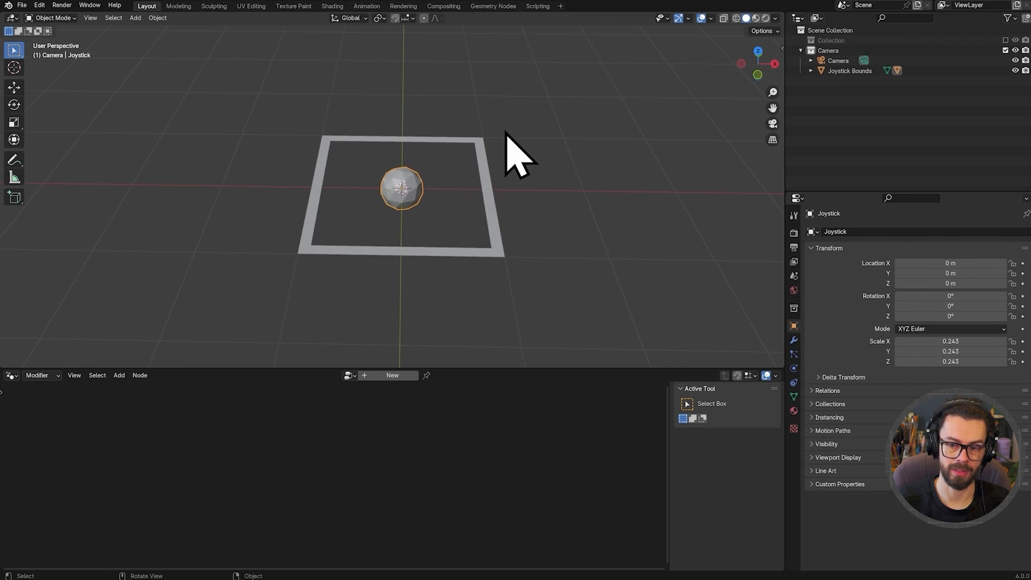
{"action": "left_click", "coordinate": [811, 72]}
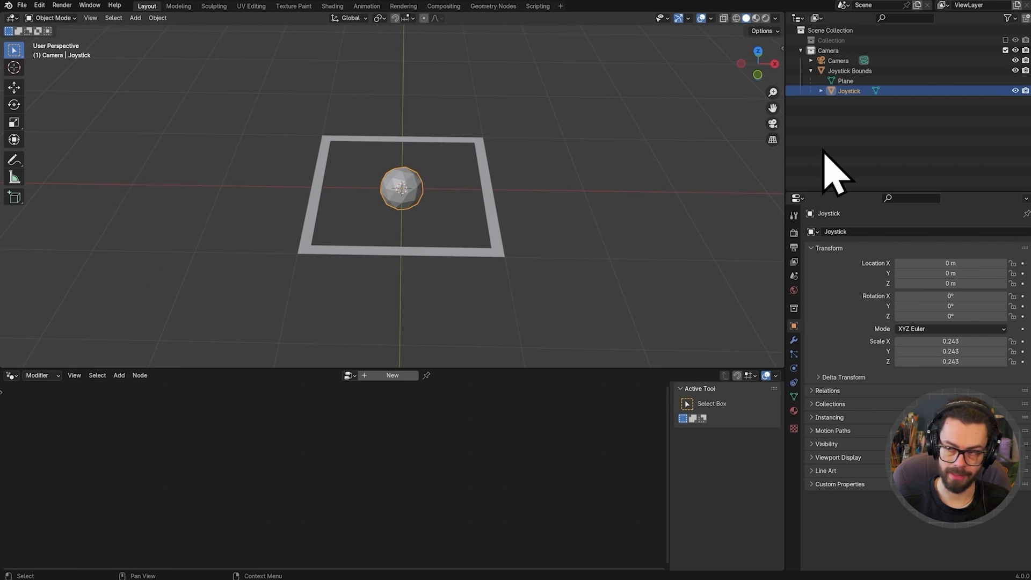
{"action": "key", "text": "g"}
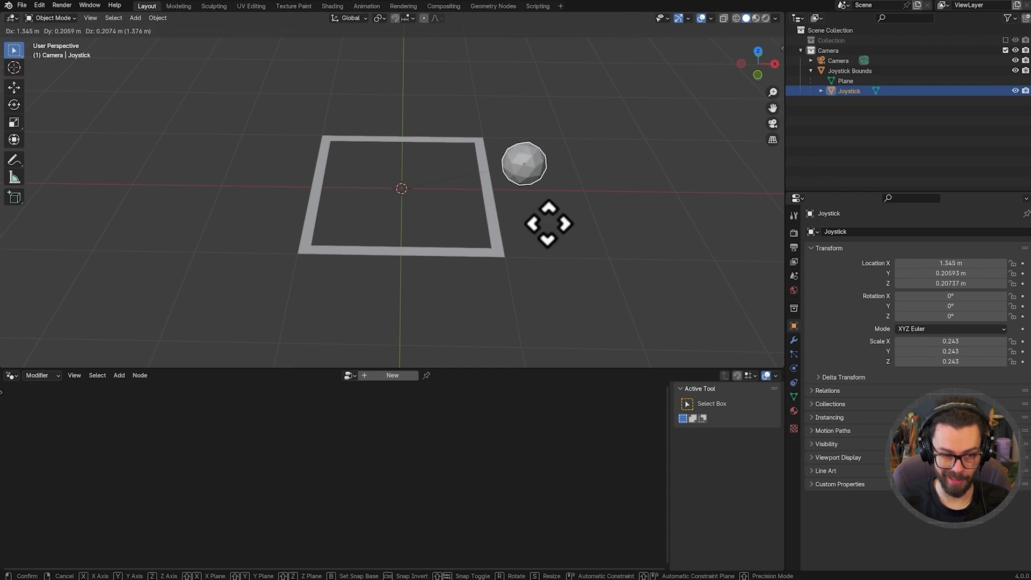
{"action": "key", "text": "Escape"}
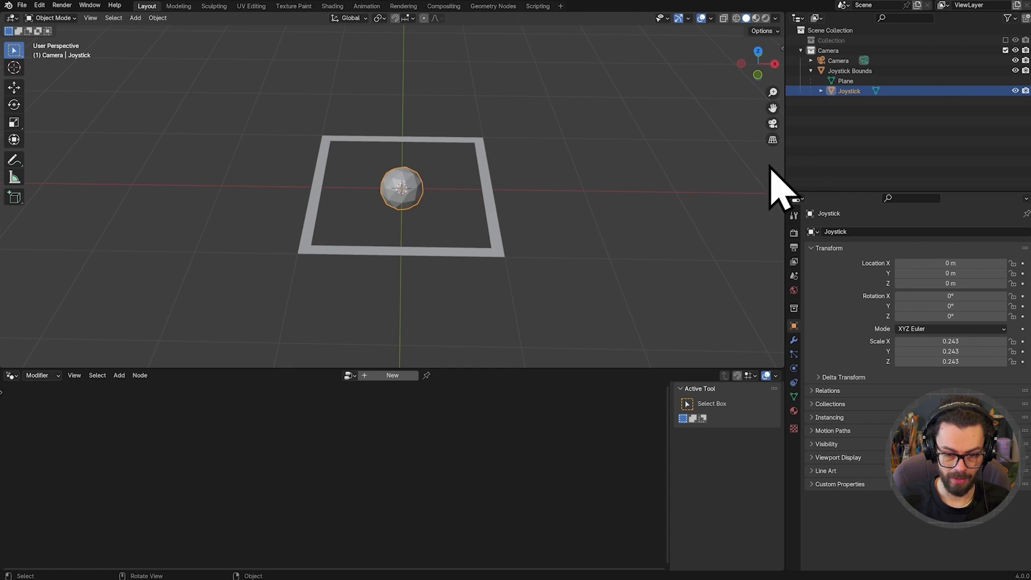
Add a Limit Location constraint to the Joystick sphere.
{"action": "left_click", "coordinate": [797, 393]}
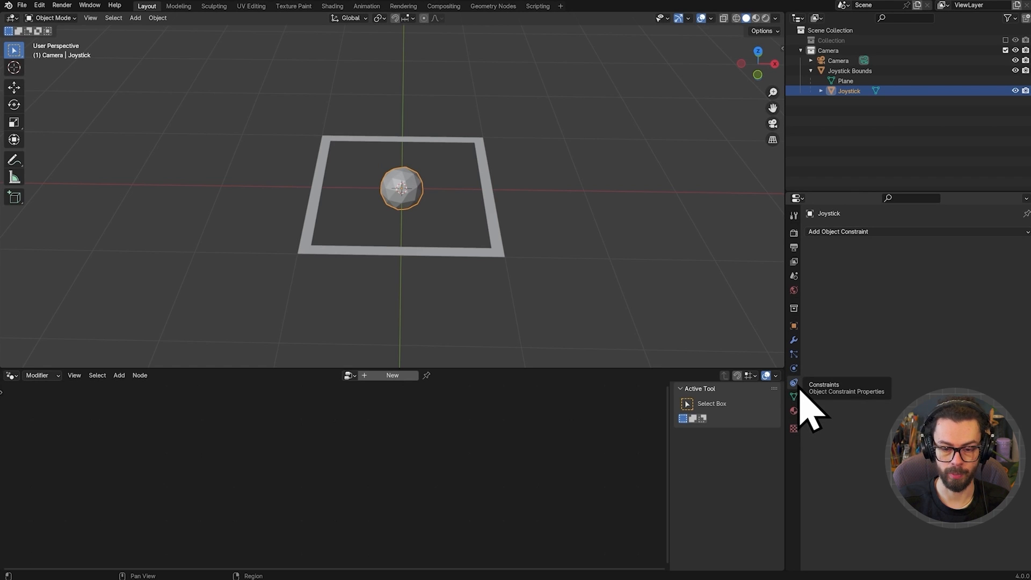
{"action": "left_click", "coordinate": [857, 232]}
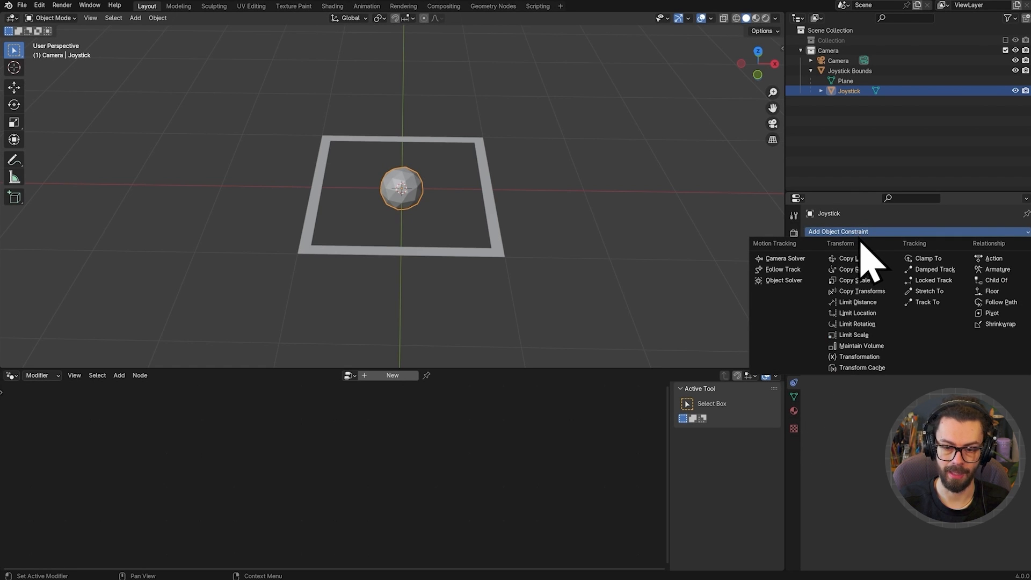
{"action": "left_click", "coordinate": [859, 314]}
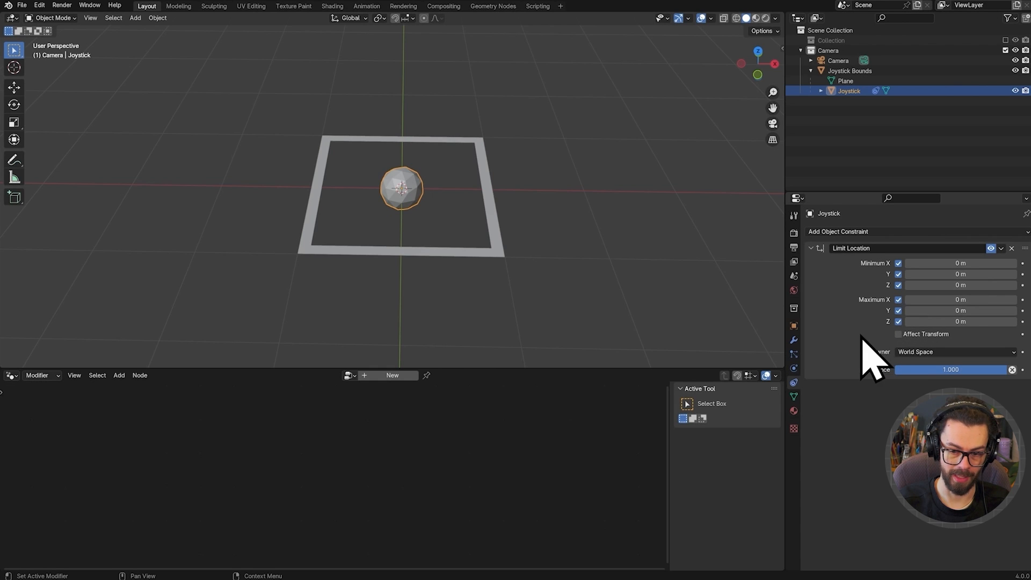
Limit the Joystick's location to a minimum of -1 m and maximum of 1 m on X and Y, with Z kept at 0 m.
{"action": "left_click", "coordinate": [970, 264]}
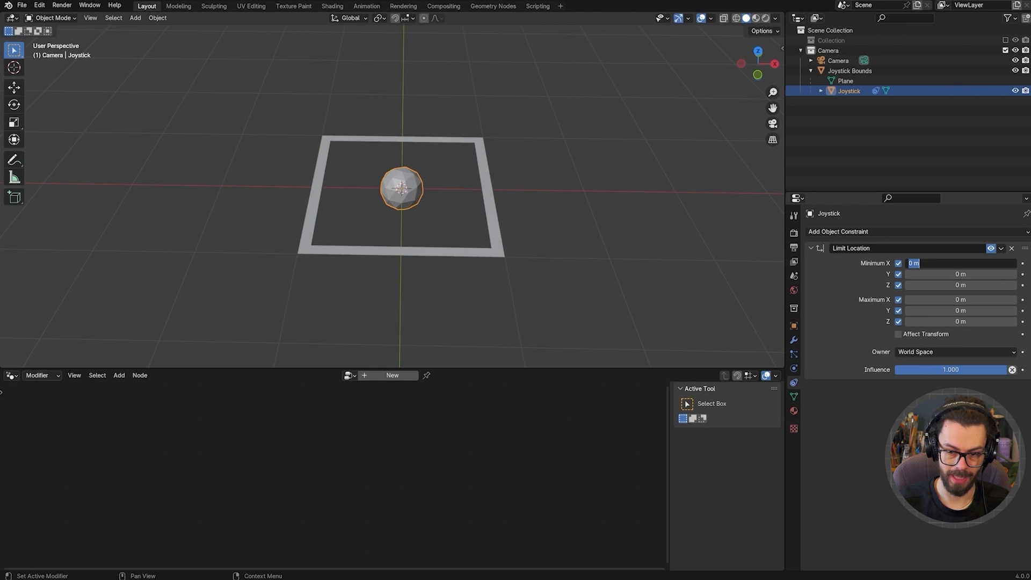
{"action": "key", "text": "Tab"}
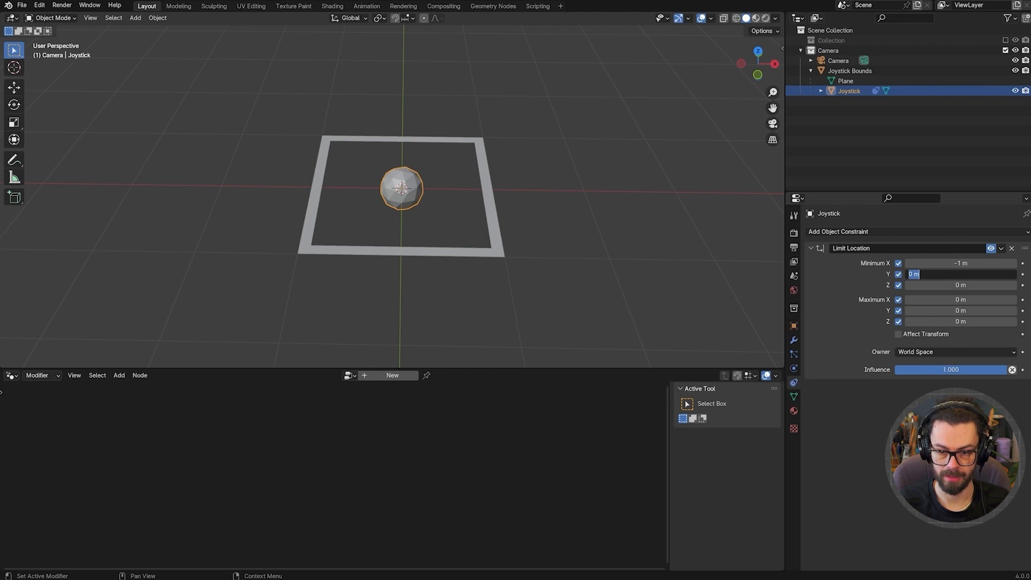
{"action": "key", "text": "Tab"}
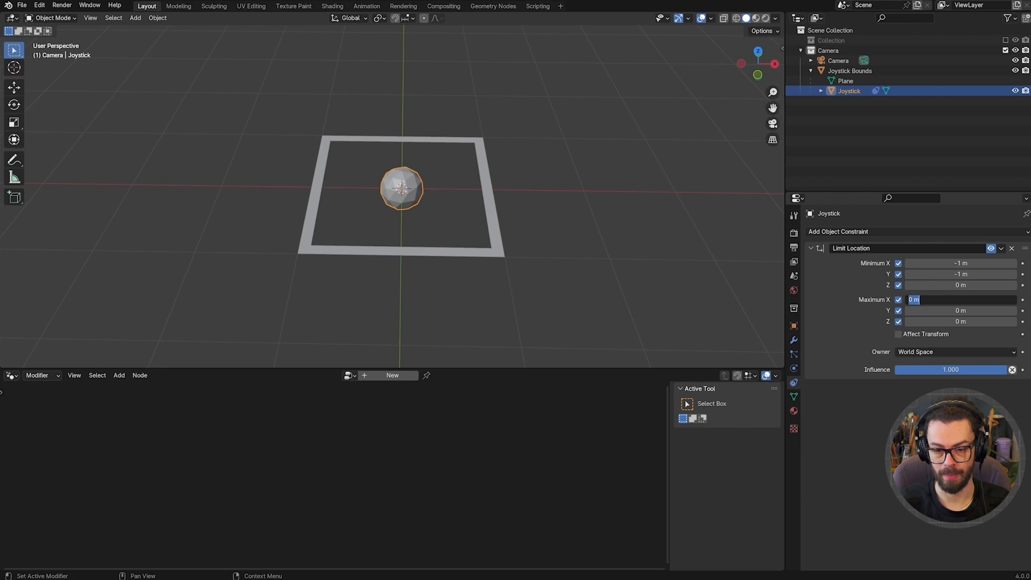
{"action": "type", "text": "1"}
{"action": "key", "text": "Tab"}
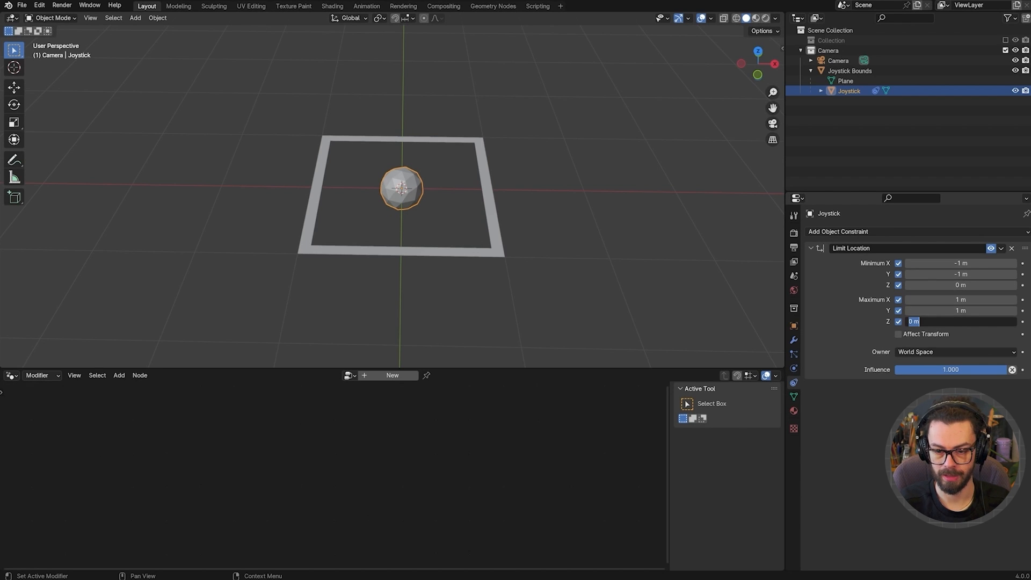
{"action": "type", "text": "0"}
{"action": "key", "text": "Return"}
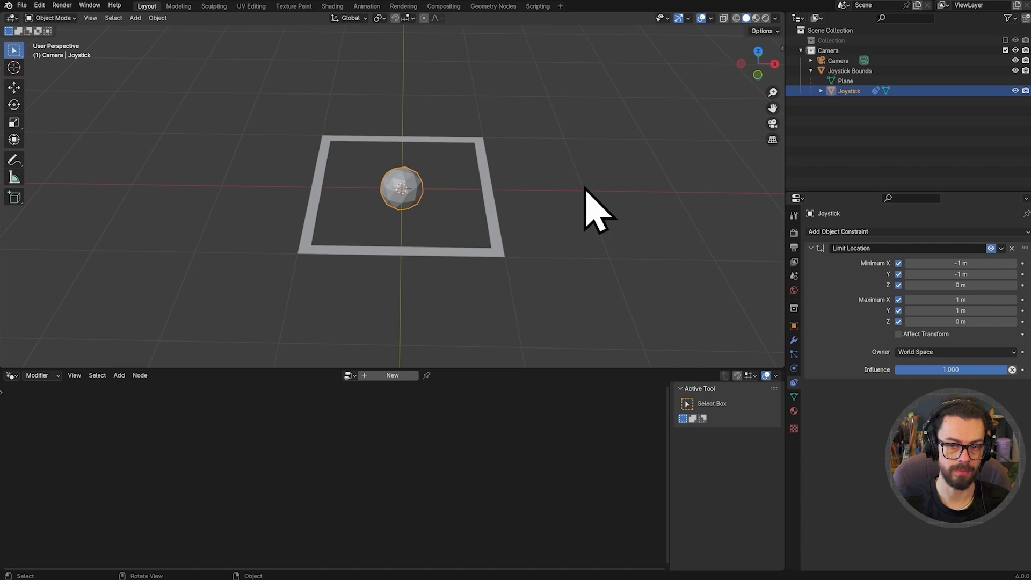
Show the Joystick's transform values in the viewport and test its movement against the location limits.
{"action": "key", "text": "n"}
{"action": "middle_click_drag", "start_coordinate": [450, 120], "coordinate": [408, 225]}
{"action": "key", "text": "g"}
{"action": "right_click", "coordinate": [429, 201]}
{"action": "key", "text": "g"}
{"action": "right_click", "coordinate": [429, 157]}
Move the Joystick past the frame's negative X side, to a location of about X -3.73 m, Y 0.54 m and Z 0.03 m.
{"action": "key", "text": "g"}
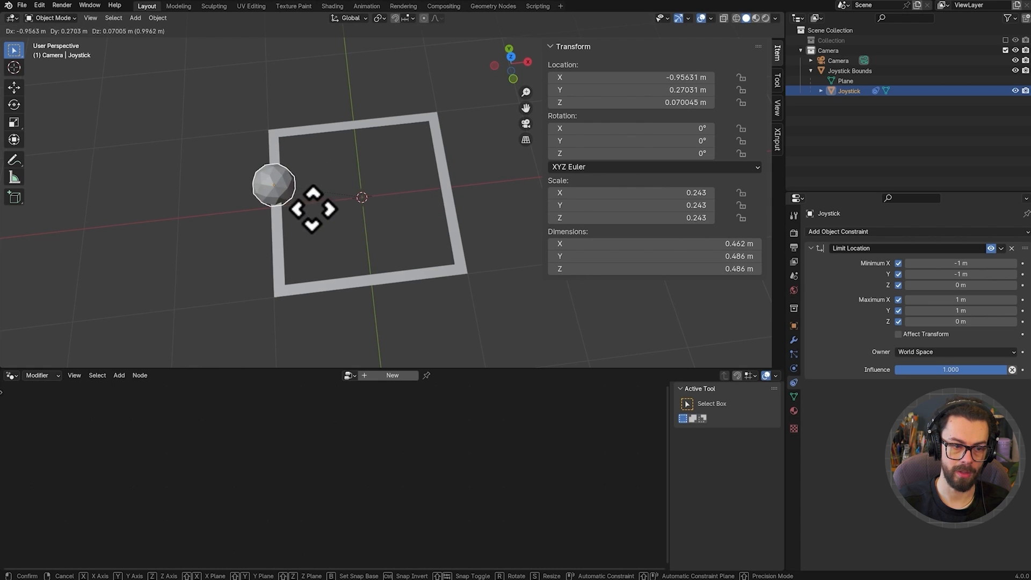
{"action": "left_click", "coordinate": [205, 215]}
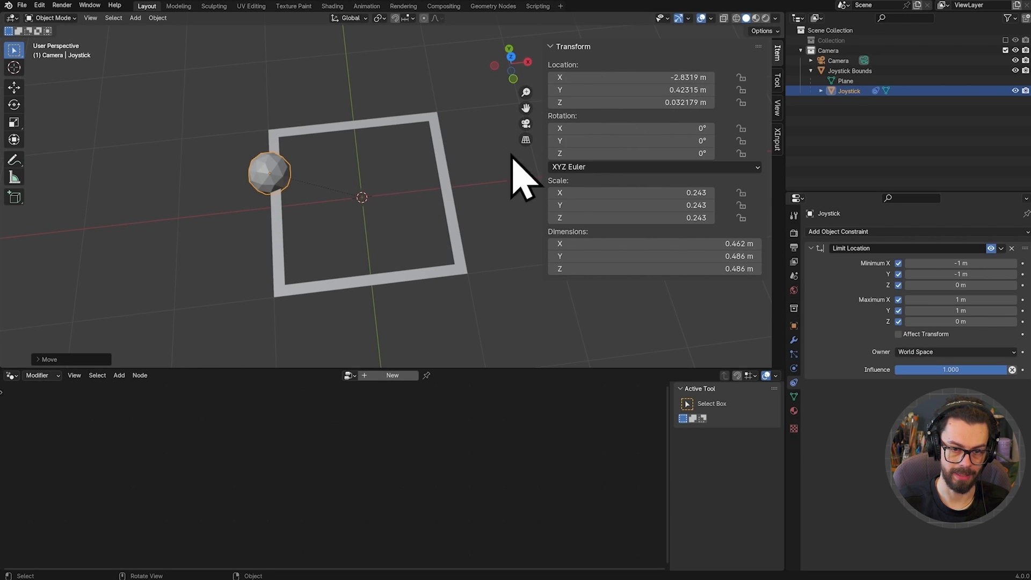
{"action": "key", "text": "g"}
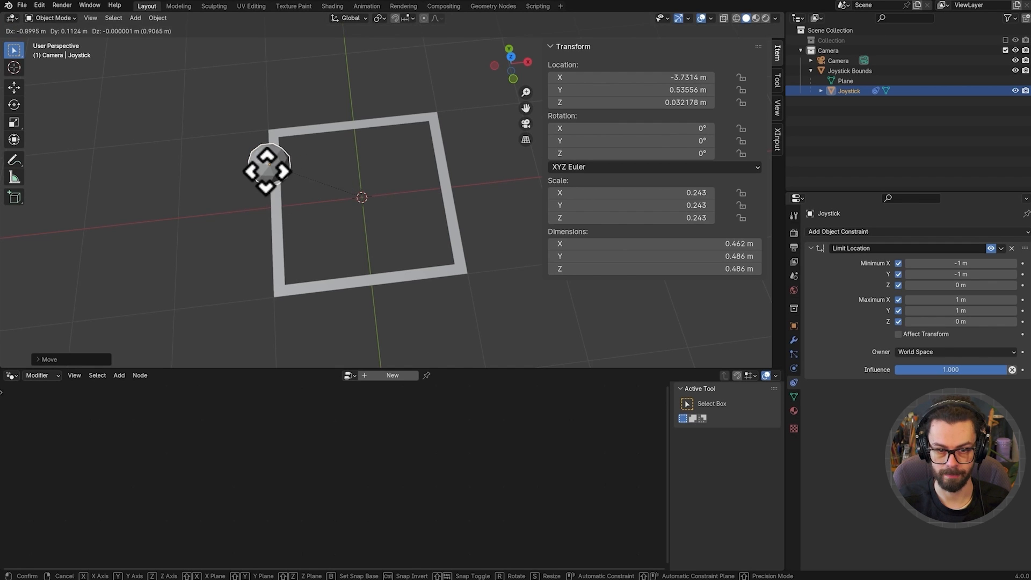
{"action": "left_click", "coordinate": [266, 167]}
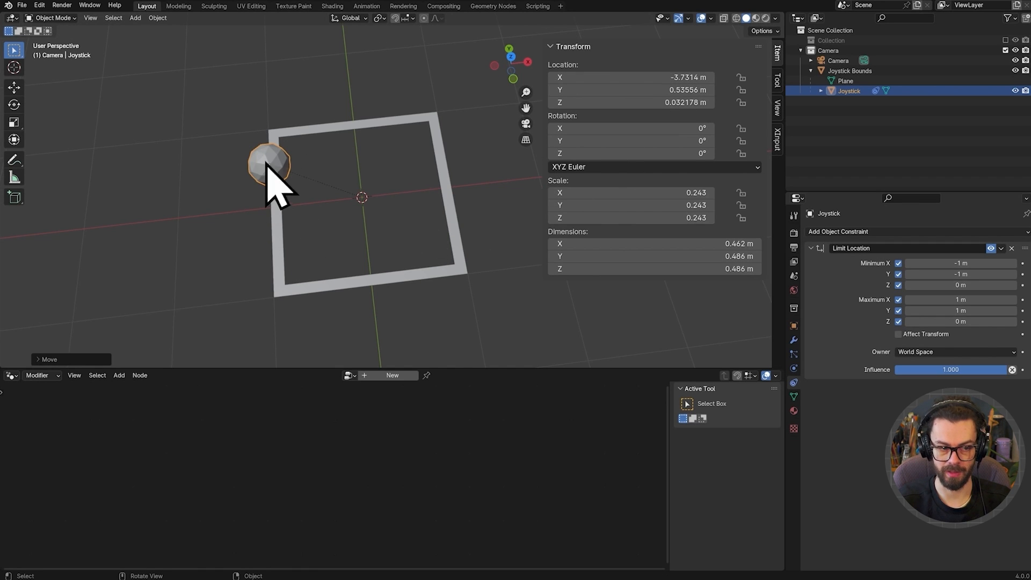
{"action": "key", "text": "g"}
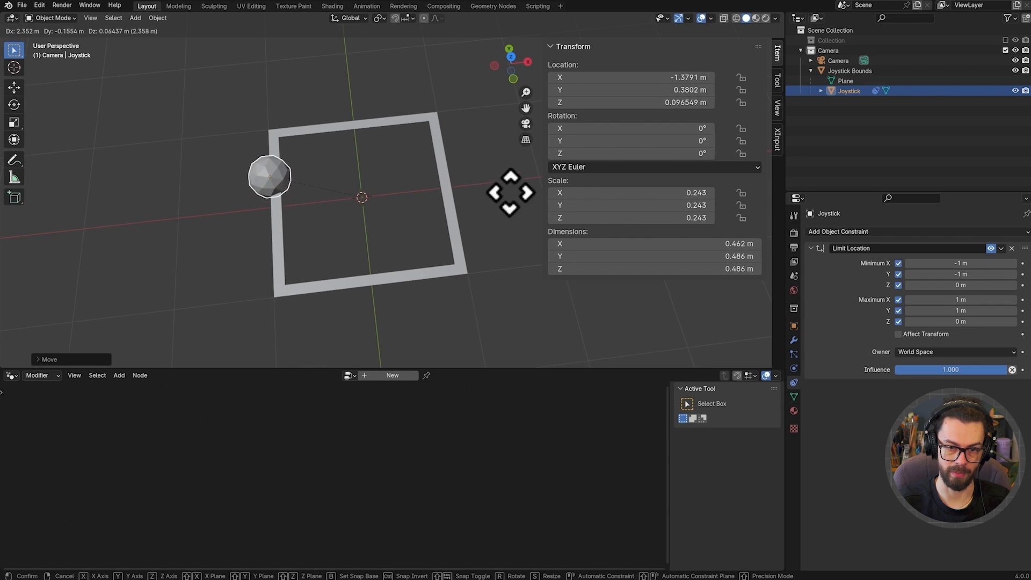
{"action": "right_click", "coordinate": [486, 205]}
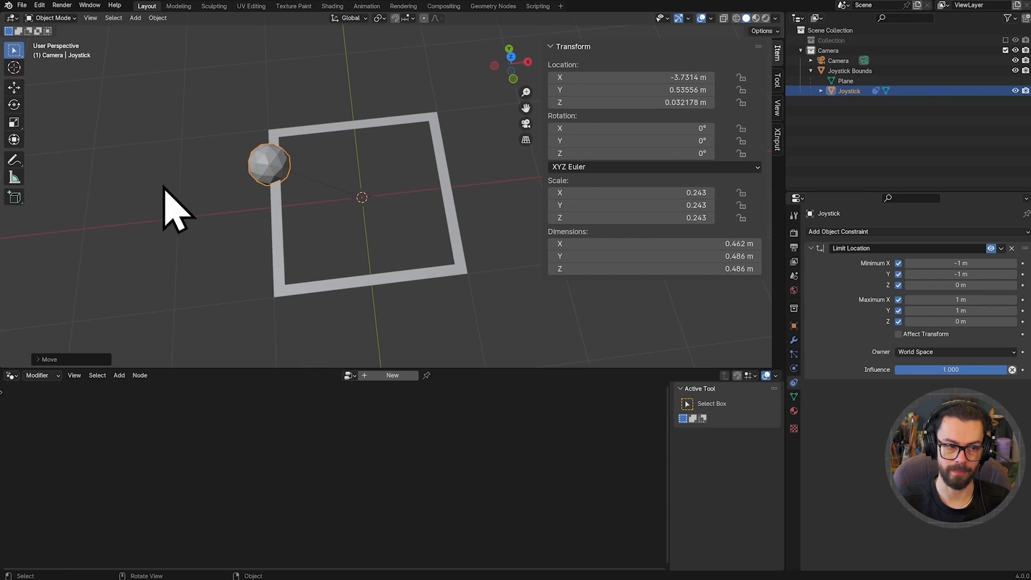
{"action": "left_click_drag", "start_coordinate": [177, 173], "coordinate": [158, 225]}
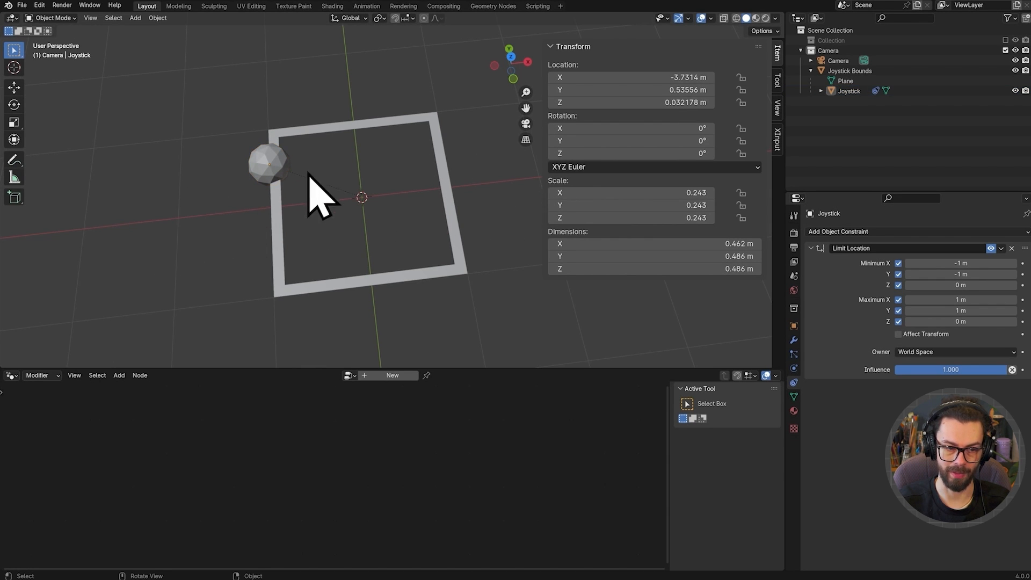
{"action": "key", "text": "ctrl+z"}
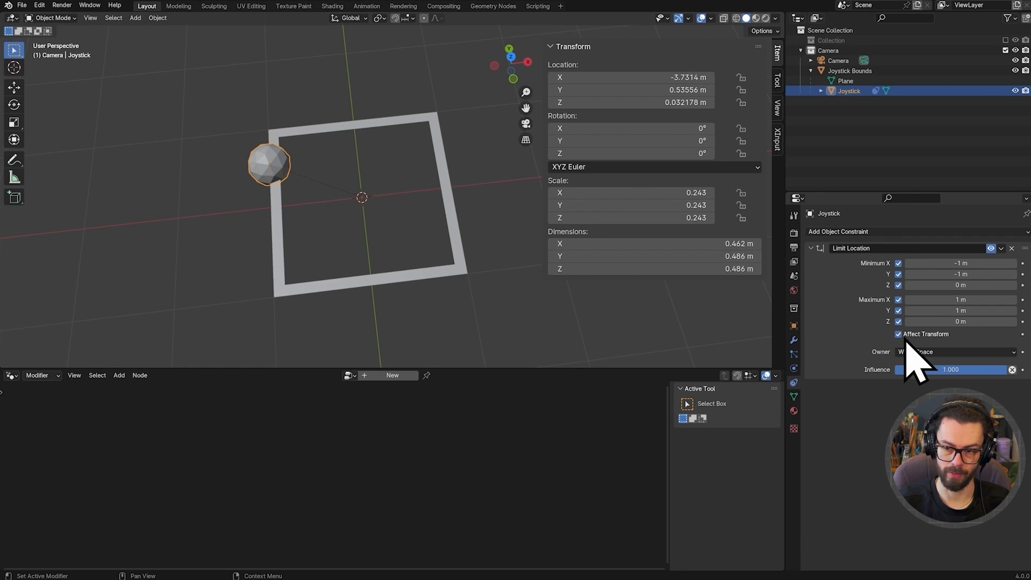
Move the Joystick to the frame's negative X and Y corner, at a location of X -1 m, Y -1 m.
{"action": "key", "text": "g"}
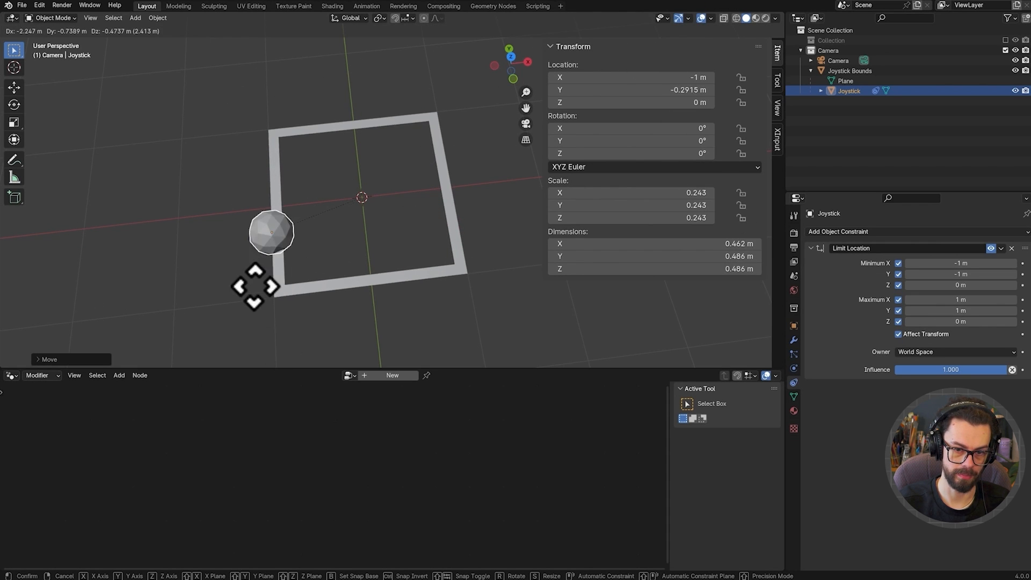
{"action": "left_click", "coordinate": [315, 170]}
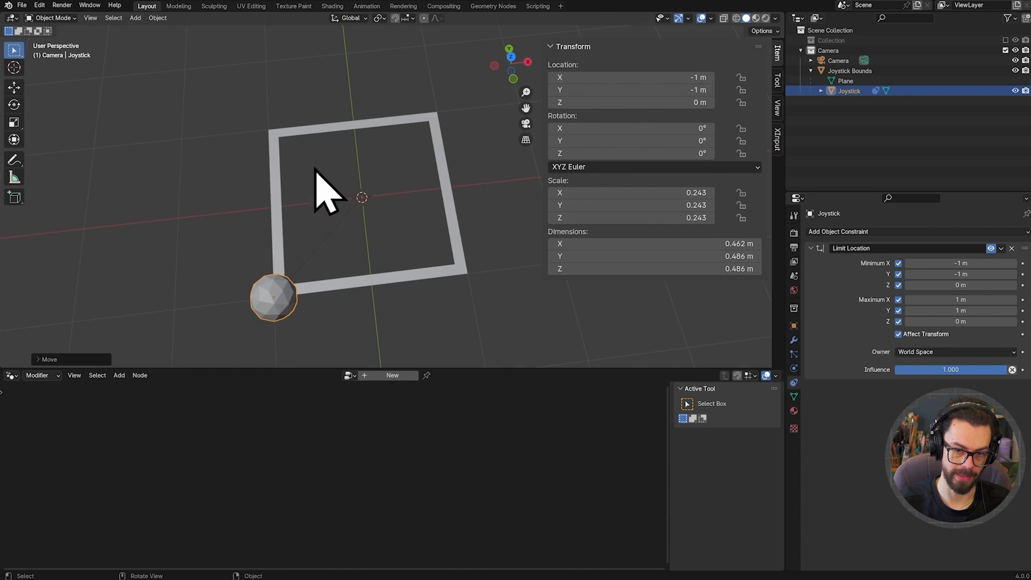
Rotate the Joystick Bounds frame freely to about X 31.5°, Y -12° and Z -15.9°.
{"action": "left_click", "coordinate": [440, 188]}
{"action": "middle_click_drag", "start_coordinate": [430, 207], "coordinate": [444, 173]}
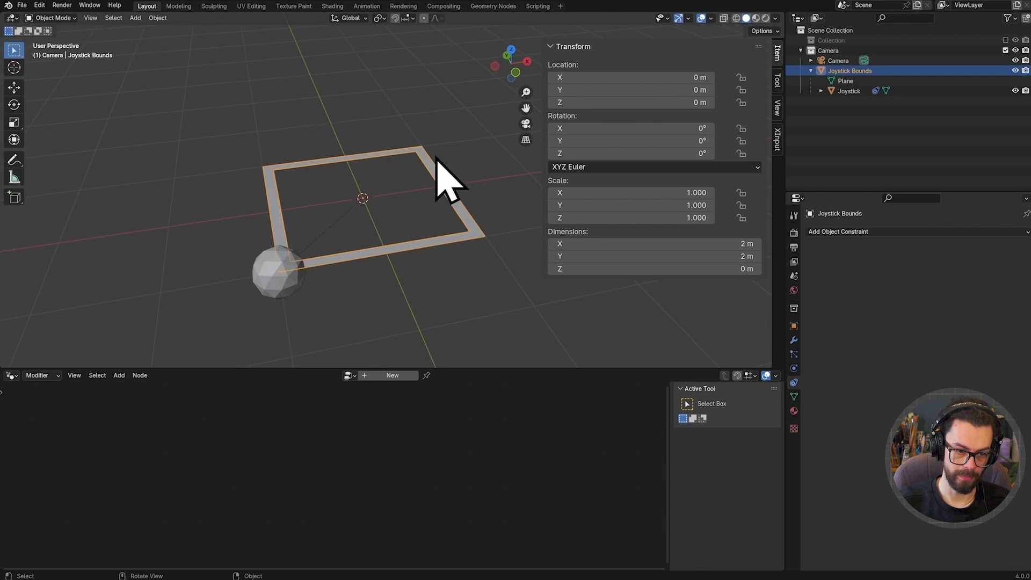
{"action": "key", "text": "r"}
{"action": "key", "text": "r"}
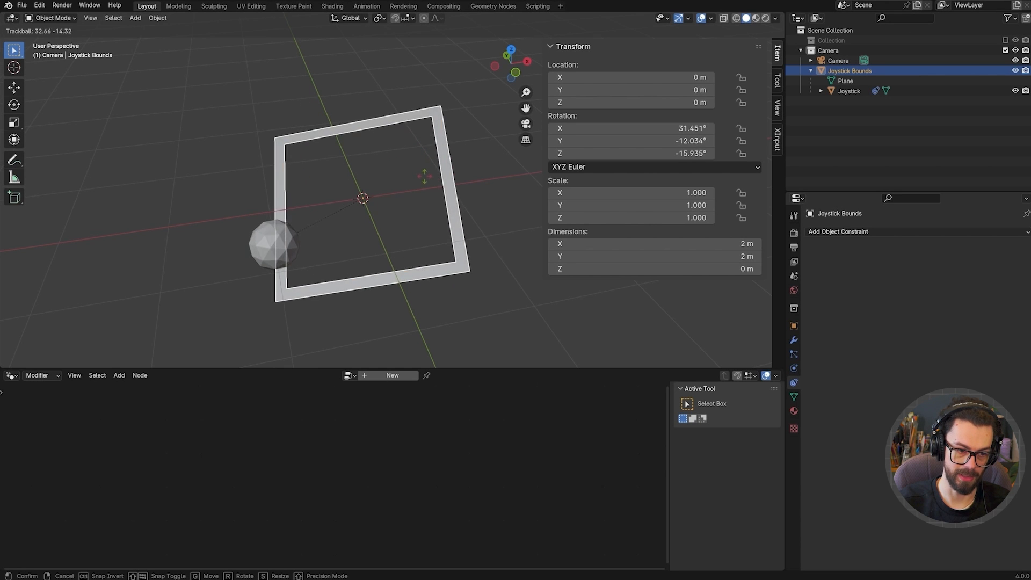
{"action": "left_click", "coordinate": [415, 185]}
{"action": "middle_click_drag", "start_coordinate": [415, 192], "coordinate": [411, 178]}
Try moving the Joystick Bounds frame, and reset its location and rotation to zero.
{"action": "key", "text": "g"}
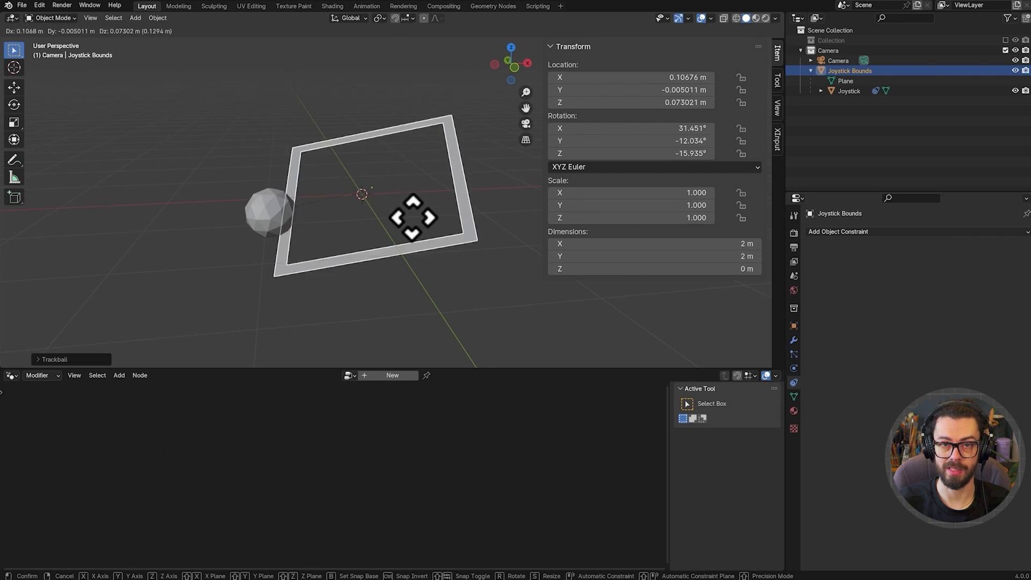
{"action": "right_click", "coordinate": [405, 184]}
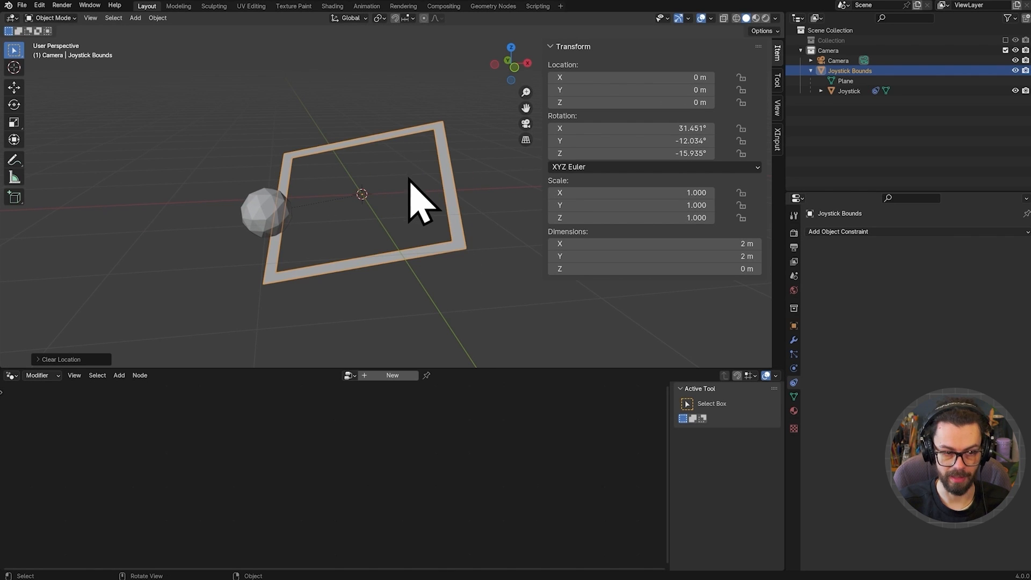
{"action": "key", "text": "alt+r"}
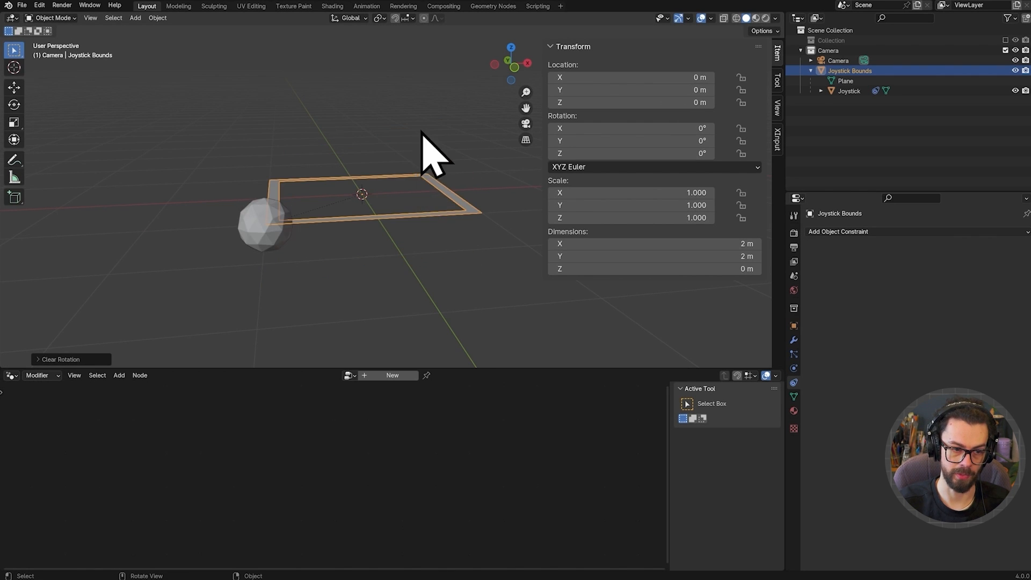
{"action": "middle_click_drag", "start_coordinate": [422, 131], "coordinate": [390, 204]}
Set the owner of the Joystick's Limit Location constraint to Local Space.
{"action": "left_click", "coordinate": [283, 274]}
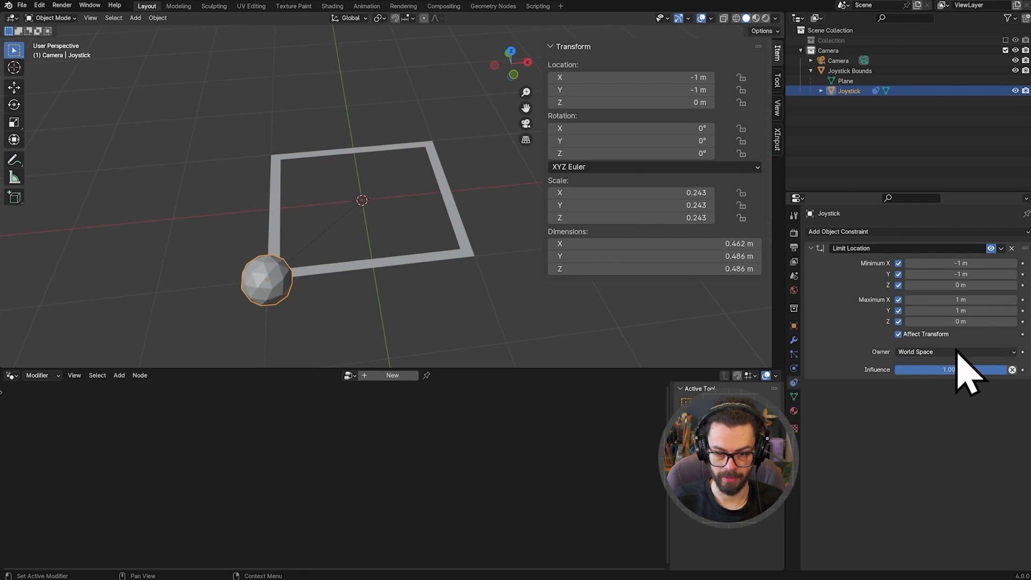
{"action": "middle_click_drag", "start_coordinate": [876, 320], "coordinate": [861, 306], "text": "ctrl"}
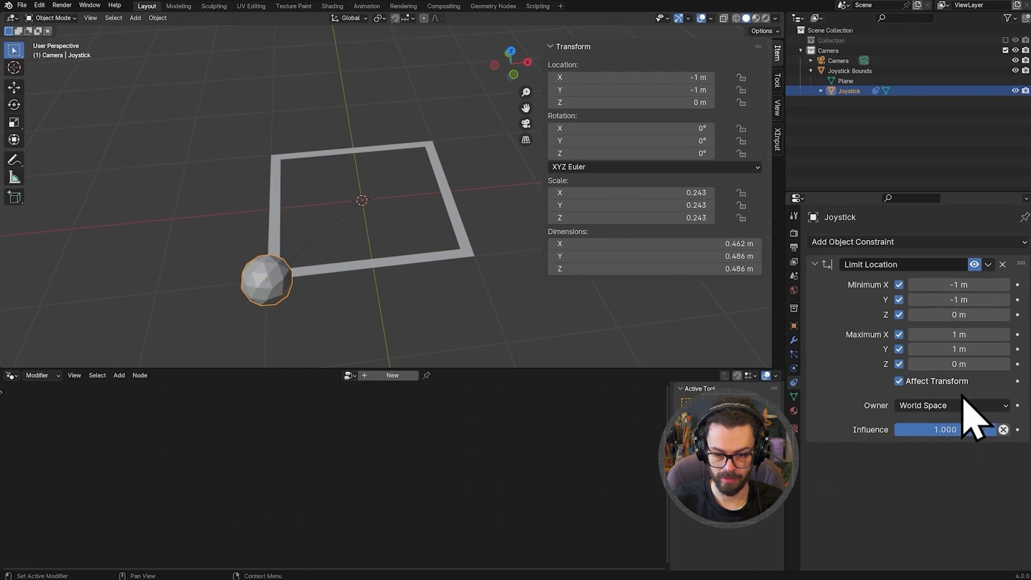
{"action": "left_click", "coordinate": [964, 405]}
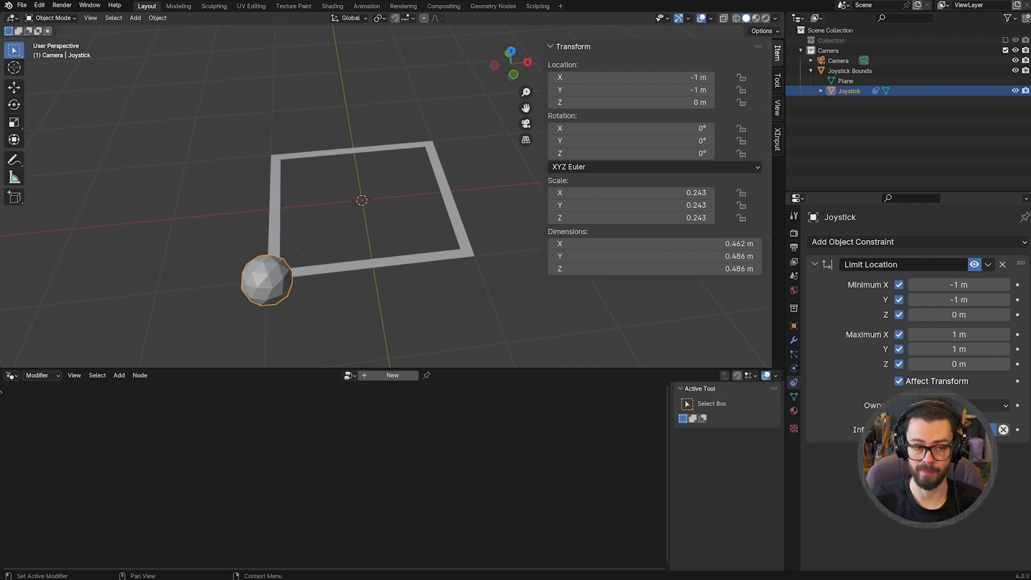
Try moving the Joystick Bounds frame and the Joystick separately to test the local-space limits.
{"action": "left_click", "coordinate": [455, 215]}
{"action": "key", "text": "g"}
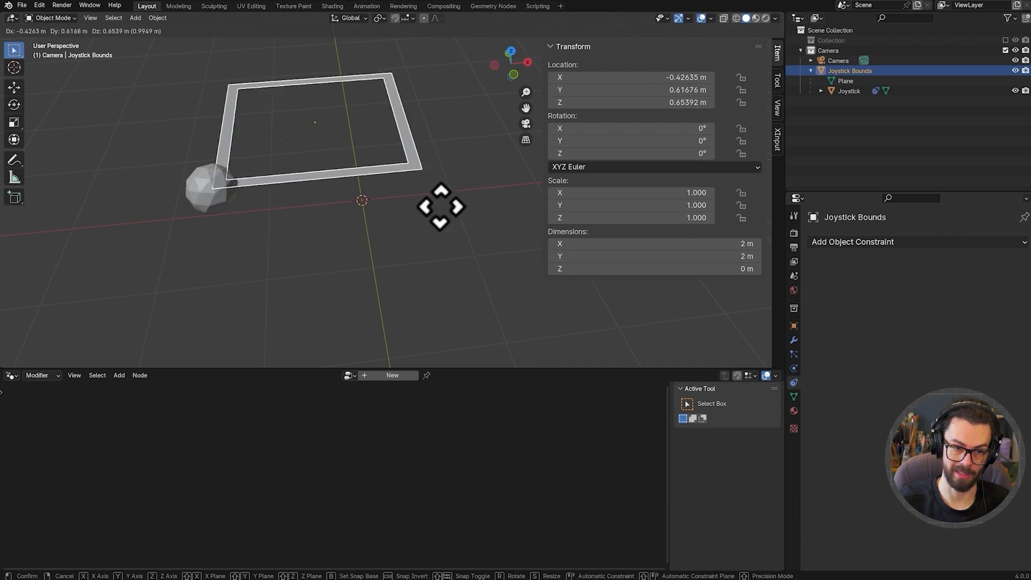
{"action": "key", "text": "Escape"}
{"action": "left_click", "coordinate": [287, 285]}
{"action": "key", "text": "g"}
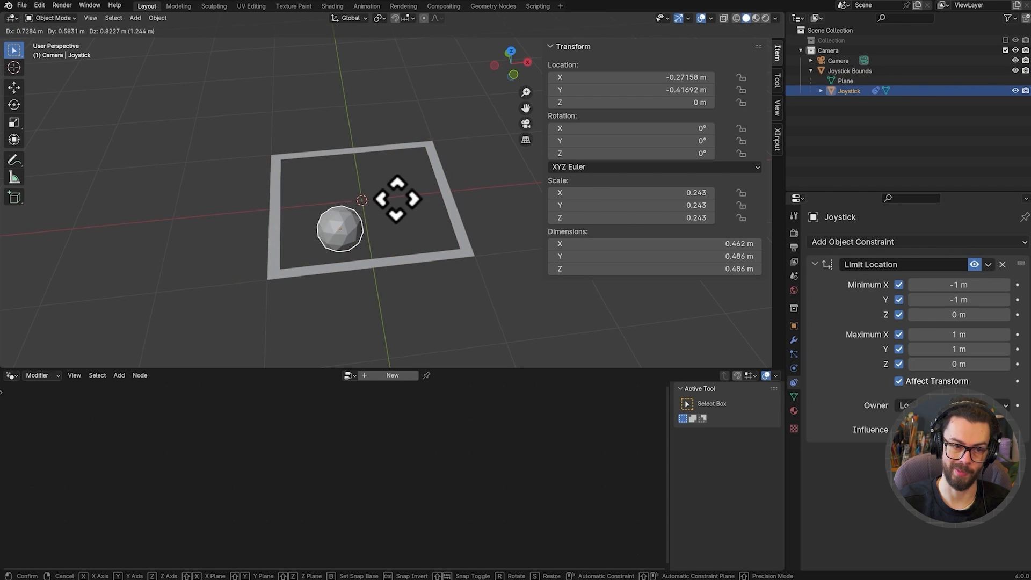
{"action": "key", "text": "Escape"}
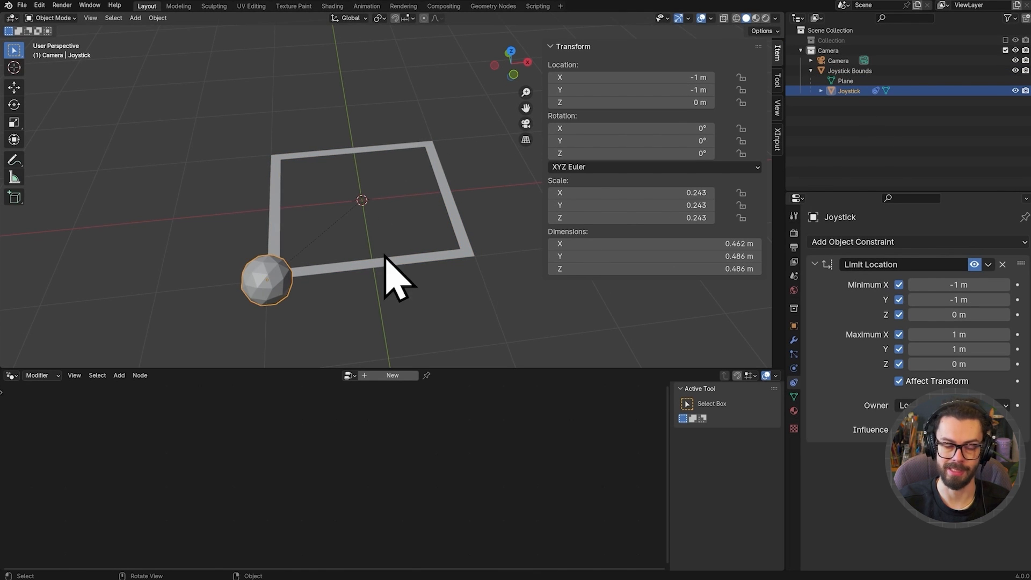
Move the Joystick Bounds to about X 0.1 m, Y 0.65 m, Z 1.22 m and rotate it freely until nearly upright.
{"action": "middle_click_drag", "start_coordinate": [417, 226], "coordinate": [467, 277]}
{"action": "left_click", "coordinate": [475, 264]}
{"action": "key", "text": "g"}
{"action": "left_click", "coordinate": [462, 134]}
{"action": "key", "text": "r"}
{"action": "key", "text": "r"}
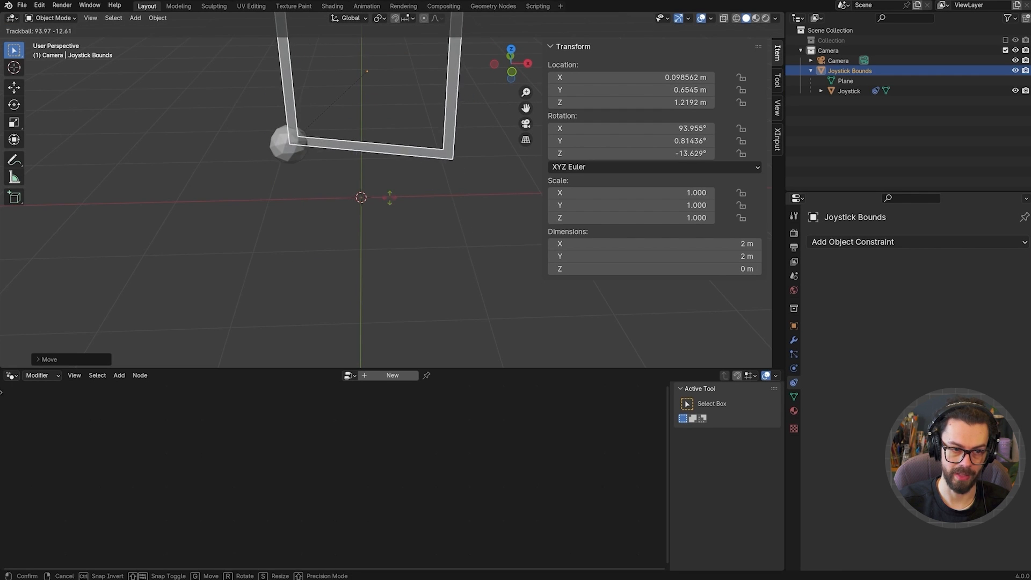
{"action": "left_click", "coordinate": [299, 208]}
Move the Joystick around inside the upright frame to test its location limits from several viewing angles.
{"action": "left_click", "coordinate": [285, 210]}
{"action": "middle_click_drag", "start_coordinate": [288, 210], "coordinate": [349, 211]}
{"action": "key", "text": "g"}
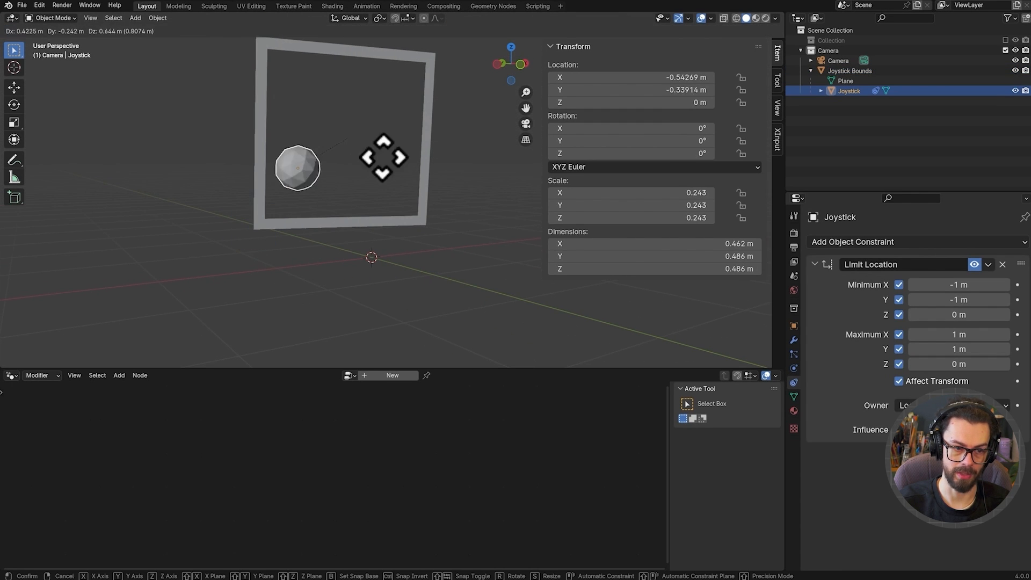
{"action": "left_click", "coordinate": [555, 186]}
{"action": "middle_click_drag", "start_coordinate": [554, 186], "coordinate": [448, 184]}
{"action": "key", "text": "g"}
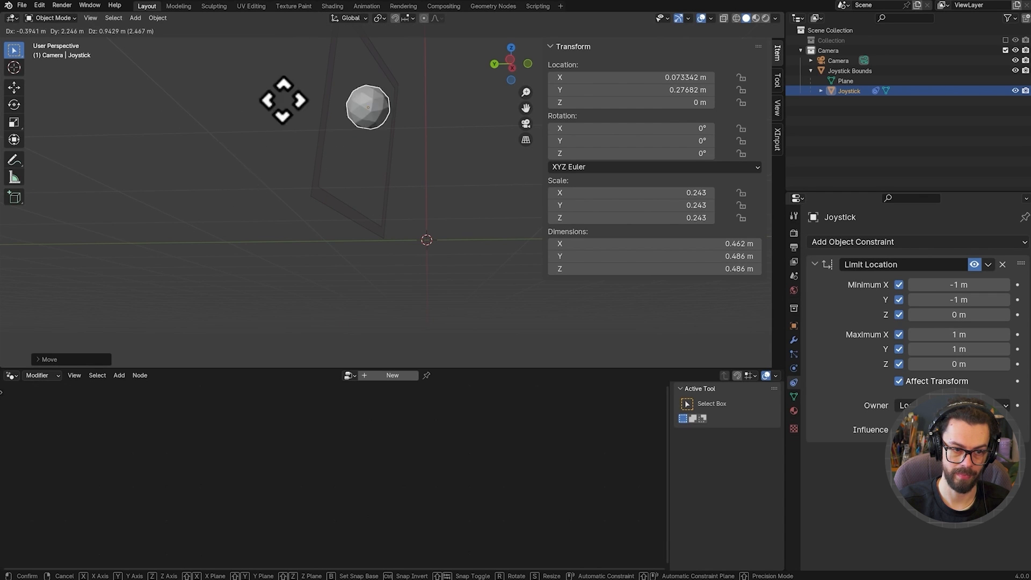
{"action": "left_click", "coordinate": [337, 132]}
{"action": "middle_click_drag", "start_coordinate": [338, 131], "coordinate": [374, 255]}
Reset the Joystick Bounds' rotation and location to zero, with the Joystick back at the frame's centre.
{"action": "left_click", "coordinate": [428, 141]}
{"action": "key", "text": "alt+r"}
{"action": "key", "text": "alt+g"}
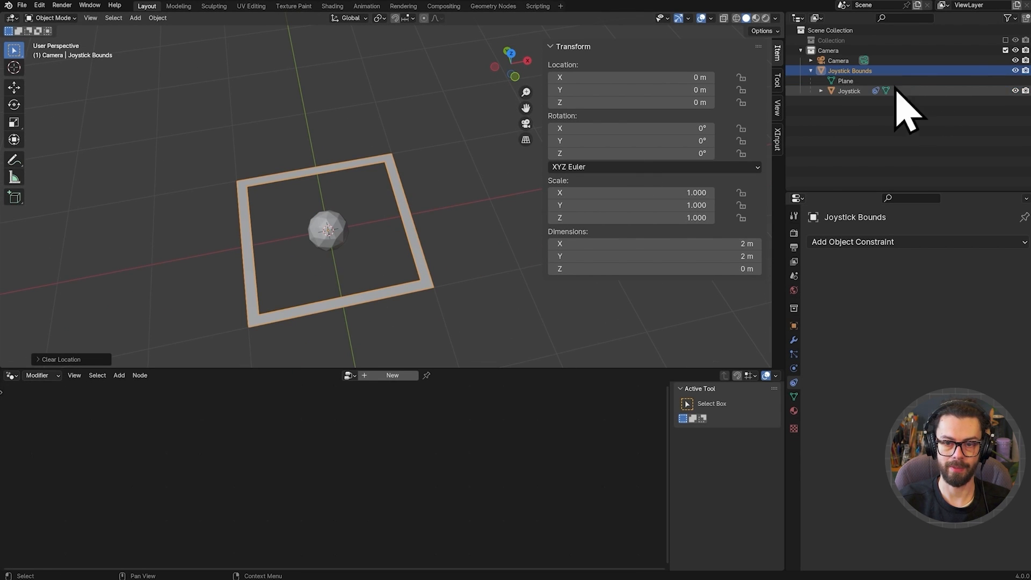
{"action": "key", "text": "g"}
{"action": "right_click", "coordinate": [421, 138]}
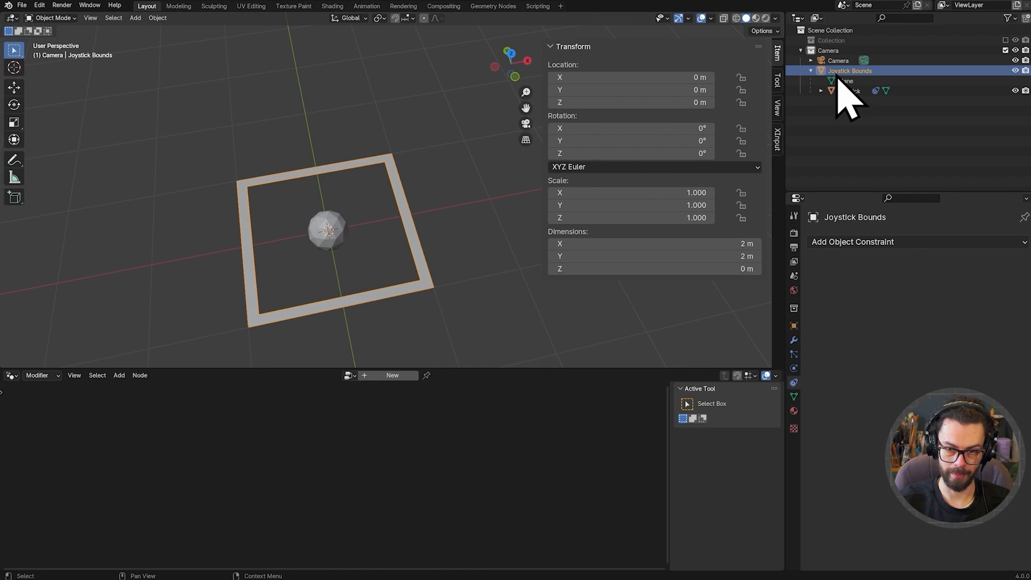
Clear the Camera's rotation and location, and hide the viewport's transform values.
{"action": "key", "text": "KP_0"}
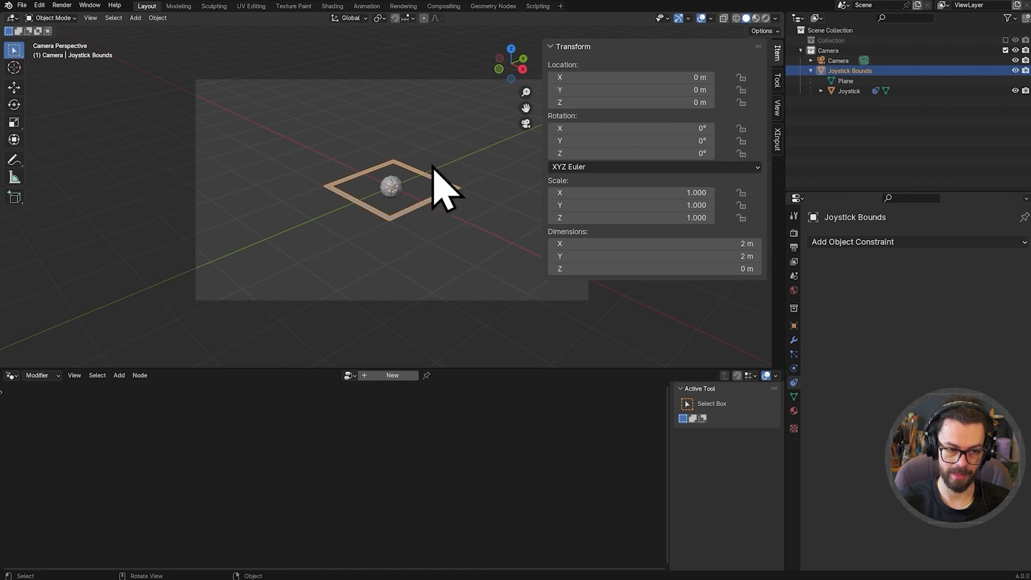
{"action": "left_click", "coordinate": [837, 62]}
{"action": "key", "text": "alt+r"}
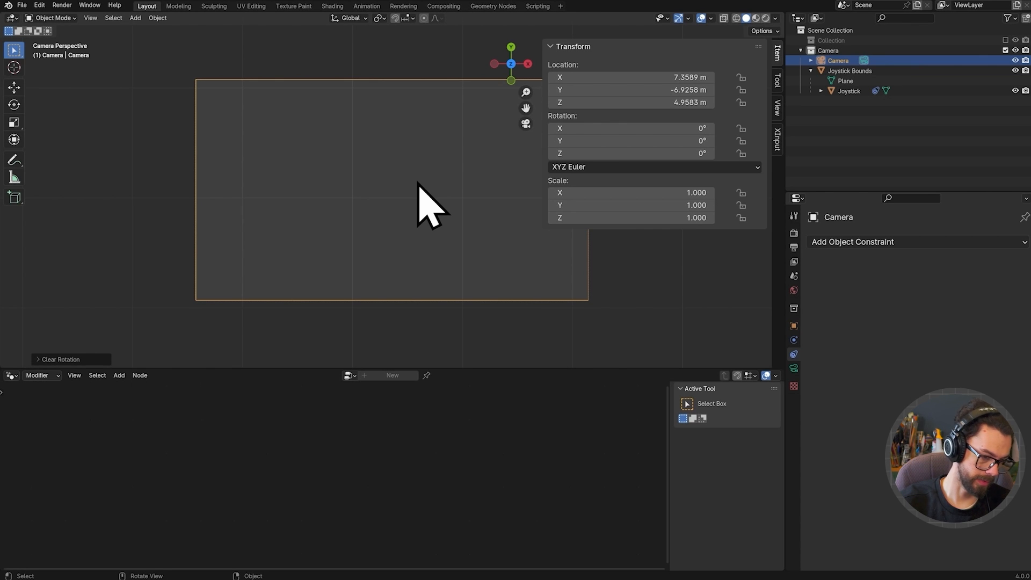
{"action": "key", "text": "alt+g"}
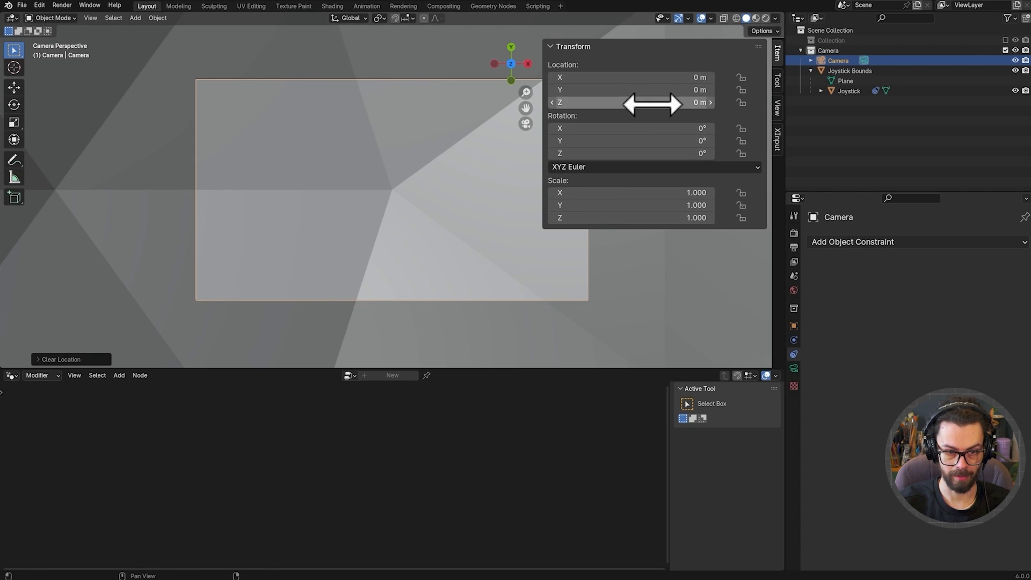
{"action": "key", "text": "n"}
{"action": "key", "text": "KP_0"}
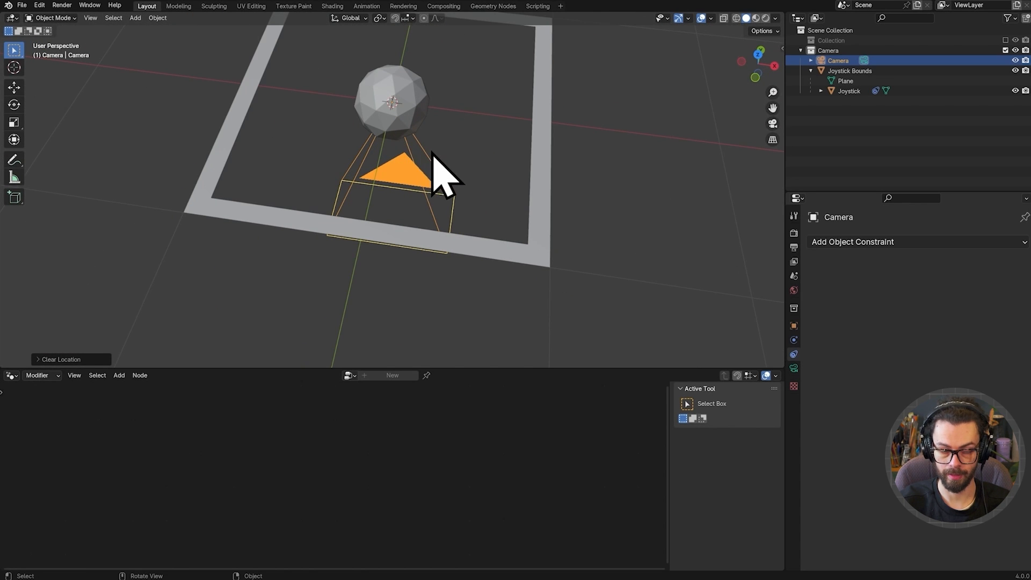
{"action": "key", "text": "KP_0"}
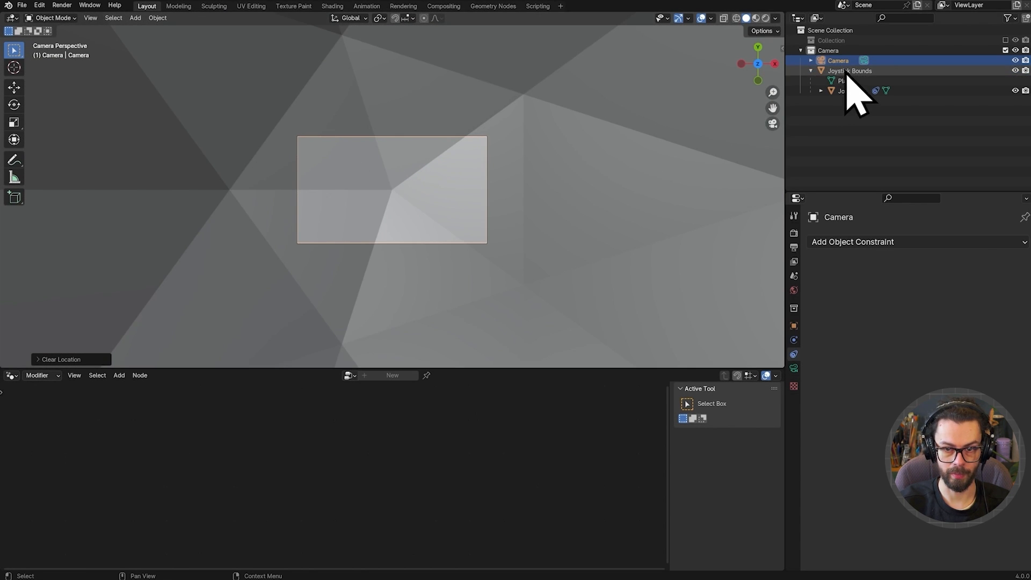
Scale the Joystick Bounds and move it down along Z into the Camera's view.
{"action": "left_click", "coordinate": [845, 71]}
{"action": "scroll", "coordinate": [540, 181], "scroll_direction": "down", "scroll_amount": 2}
{"action": "middle_click_drag", "start_coordinate": [540, 181], "coordinate": [537, 171]}
{"action": "scroll", "coordinate": [526, 177], "scroll_direction": "down", "scroll_amount": 12}
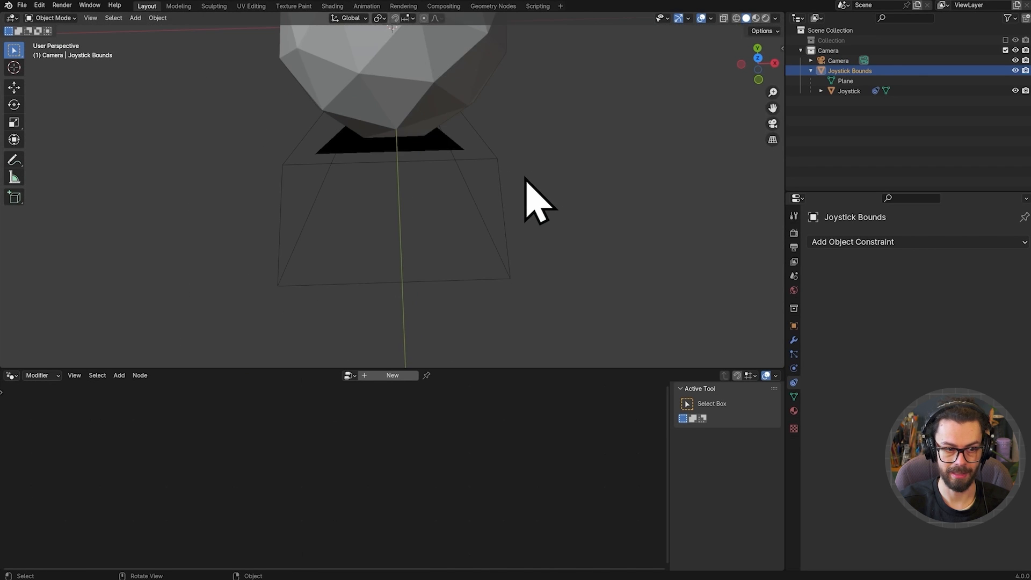
{"action": "middle_click_drag", "start_coordinate": [481, 141], "coordinate": [499, 106]}
{"action": "key", "text": "s"}
{"action": "left_click", "coordinate": [481, 104]}
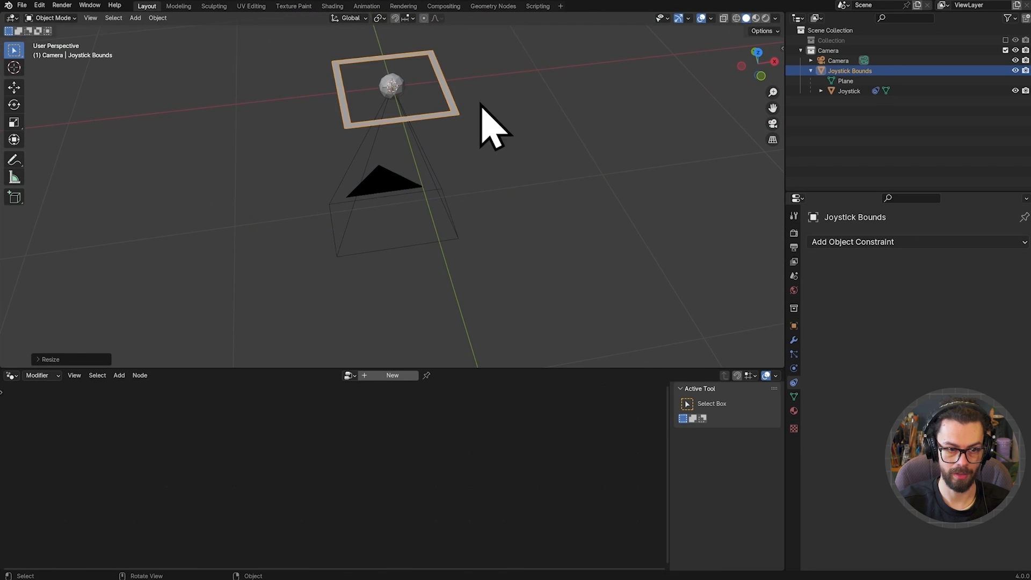
{"action": "key", "text": "g"}
{"action": "key", "text": "z"}
{"action": "left_click", "coordinate": [480, 237]}
{"action": "key", "text": "KP_0"}
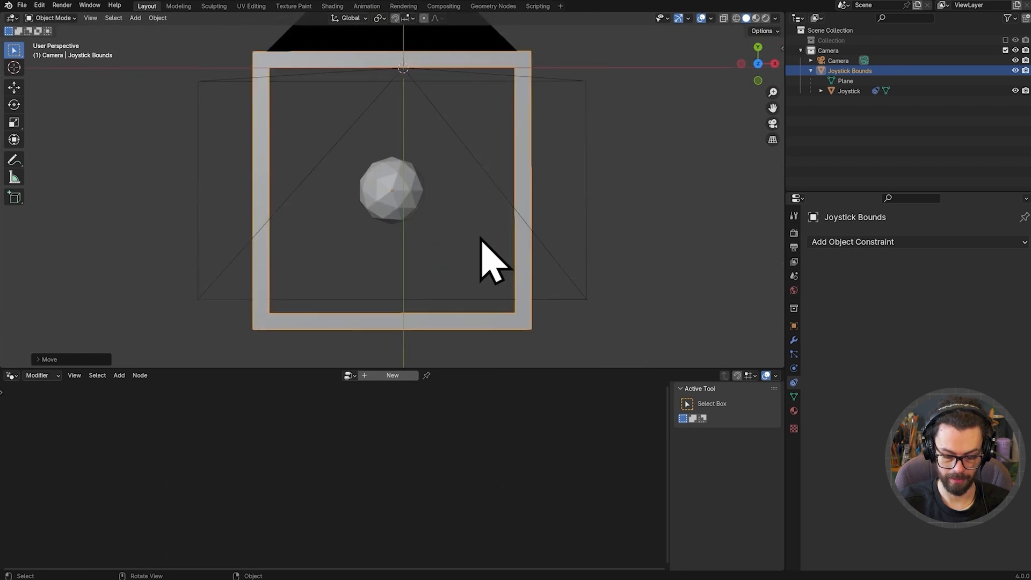
Shrink the Joystick Bounds and place it in the lower-left corner of the camera view.
{"action": "scroll", "coordinate": [483, 207], "scroll_direction": "up", "scroll_amount": 4}
{"action": "key", "text": "g"}
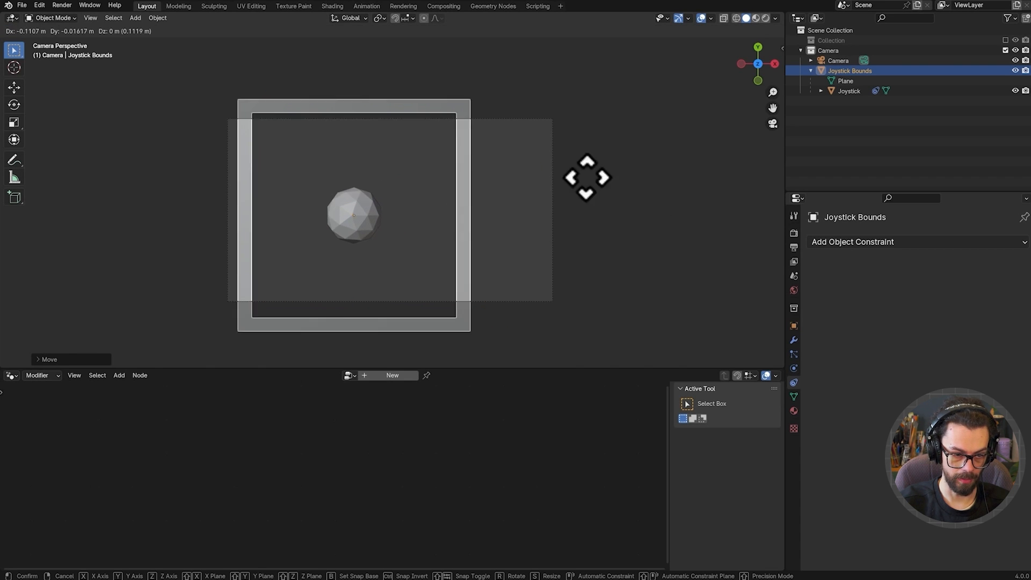
{"action": "left_click", "coordinate": [518, 218]}
{"action": "key", "text": "s"}
{"action": "left_click", "coordinate": [355, 221]}
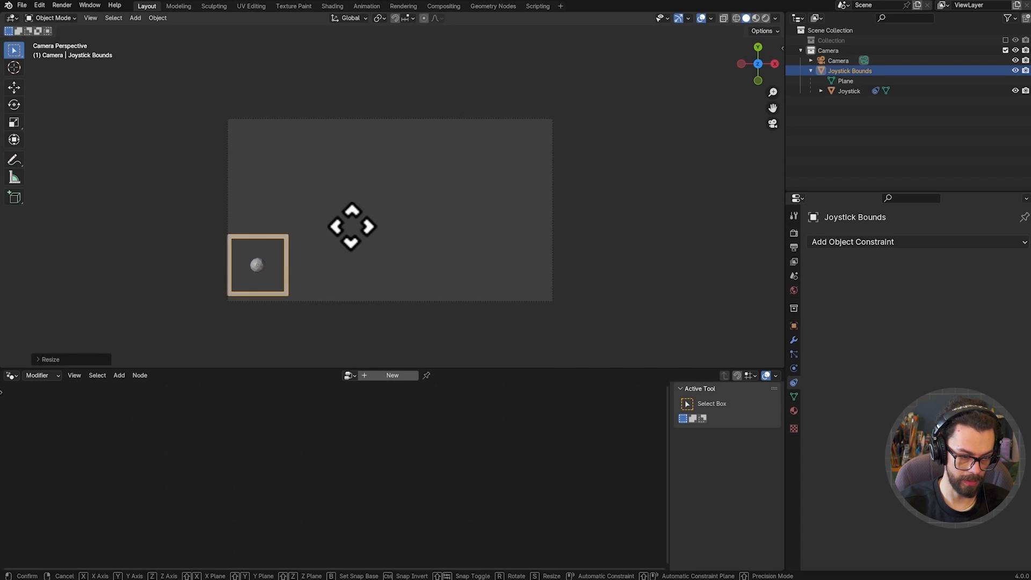
{"action": "key", "text": "s"}
{"action": "key", "text": "g"}
{"action": "left_click", "coordinate": [375, 242]}
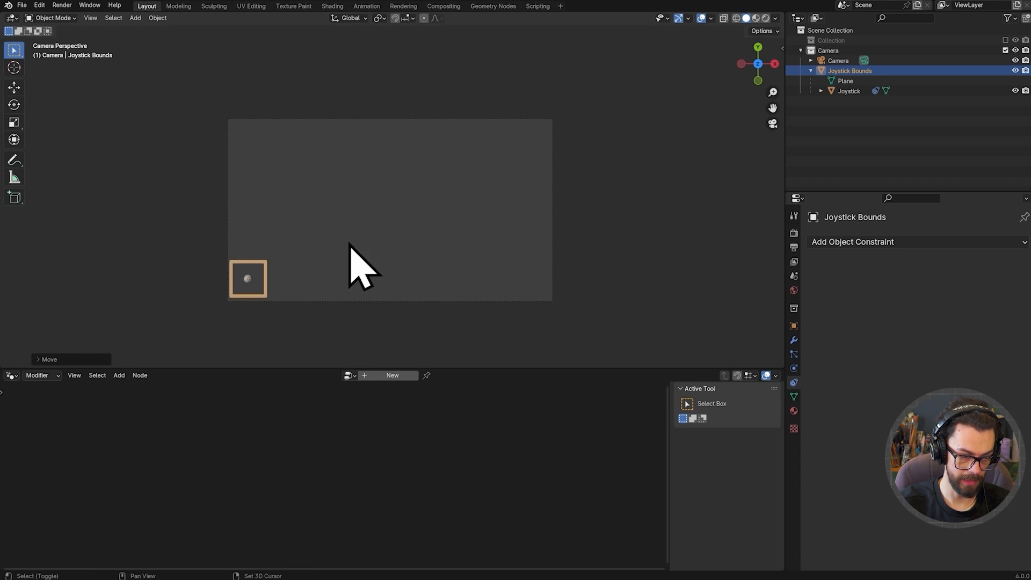
Refine the Joystick Bounds' size and position, leaving a small margin from the camera frame's lower-left corner.
{"action": "scroll", "coordinate": [392, 237], "scroll_direction": "up", "scroll_amount": 5}
{"action": "key", "text": "g"}
{"action": "left_click", "coordinate": [471, 200]}
{"action": "key", "text": "s"}
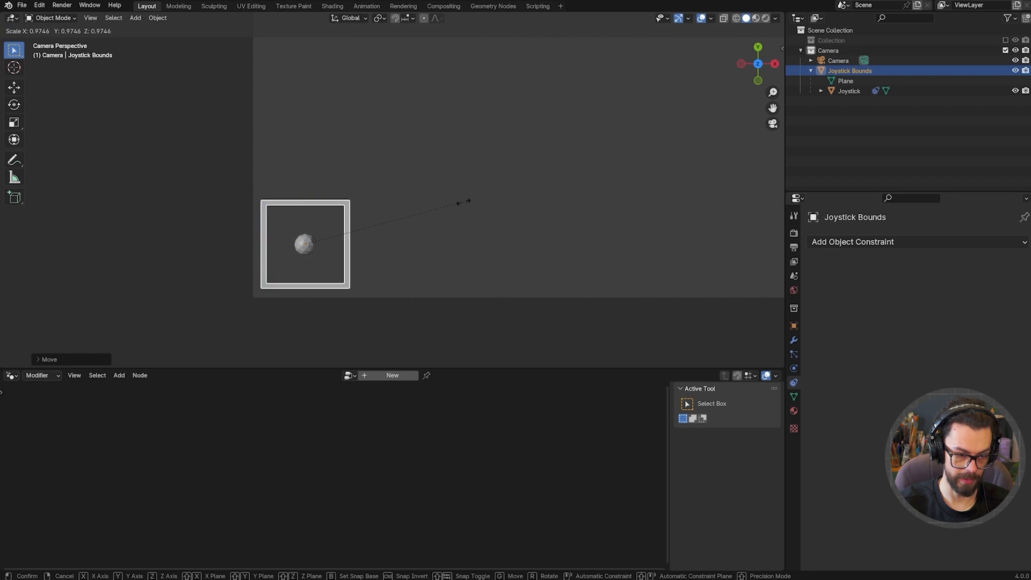
{"action": "left_click", "coordinate": [447, 209]}
{"action": "key", "text": "g"}
{"action": "left_click", "coordinate": [423, 247]}
{"action": "scroll", "coordinate": [506, 177], "scroll_direction": "down", "scroll_amount": 3}
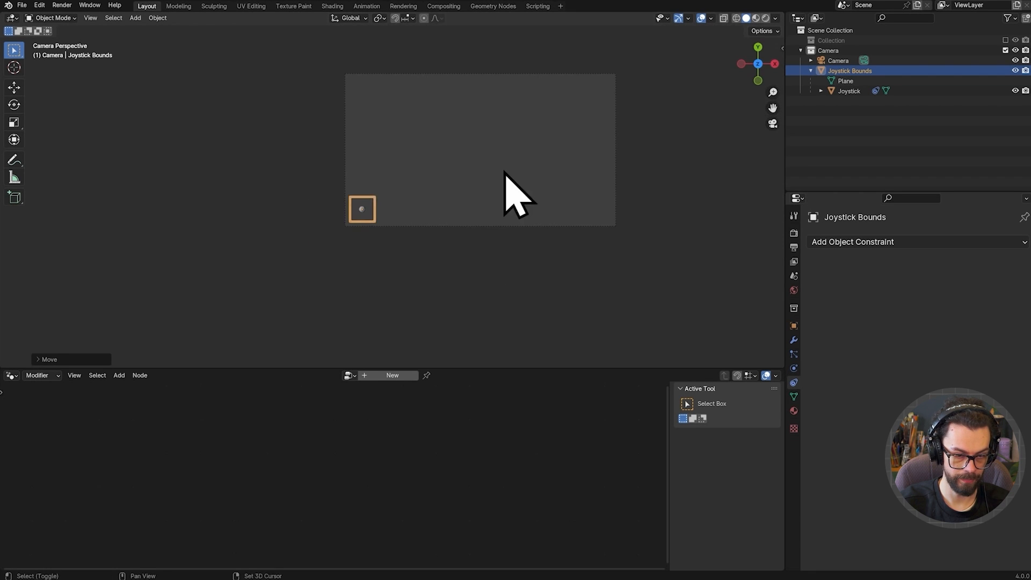
Parent the Joystick Bounds to the Camera.
{"action": "middle_click_drag", "start_coordinate": [507, 177], "coordinate": [398, 247]}
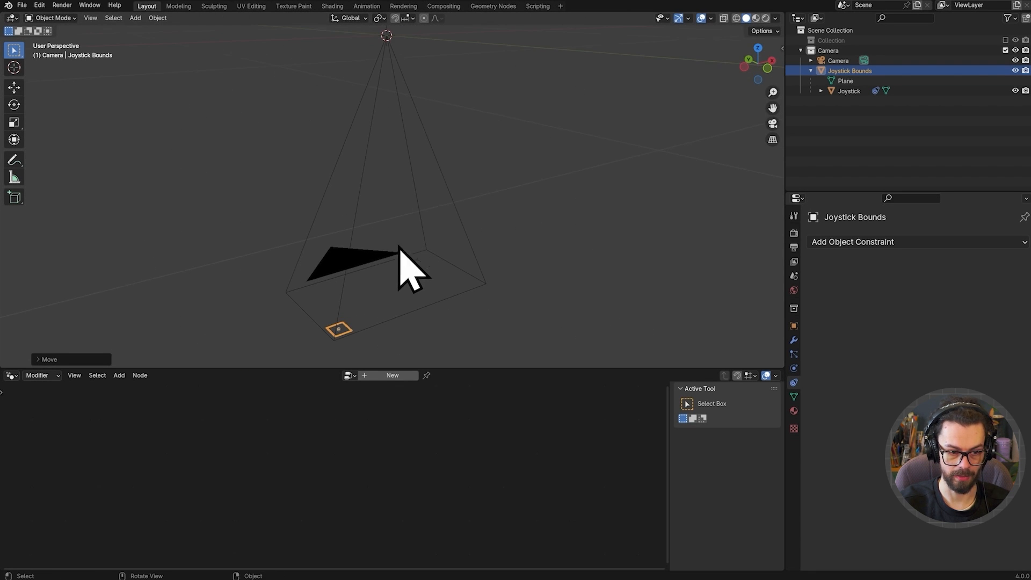
{"action": "key", "text": "g"}
{"action": "right_click", "coordinate": [414, 303]}
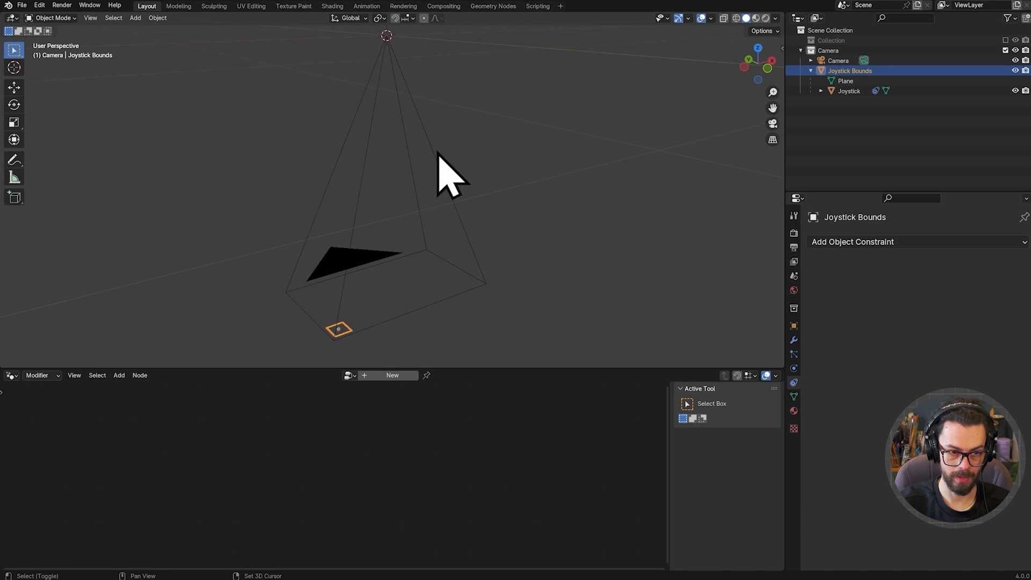
{"action": "left_click", "coordinate": [423, 160], "text": "shift"}
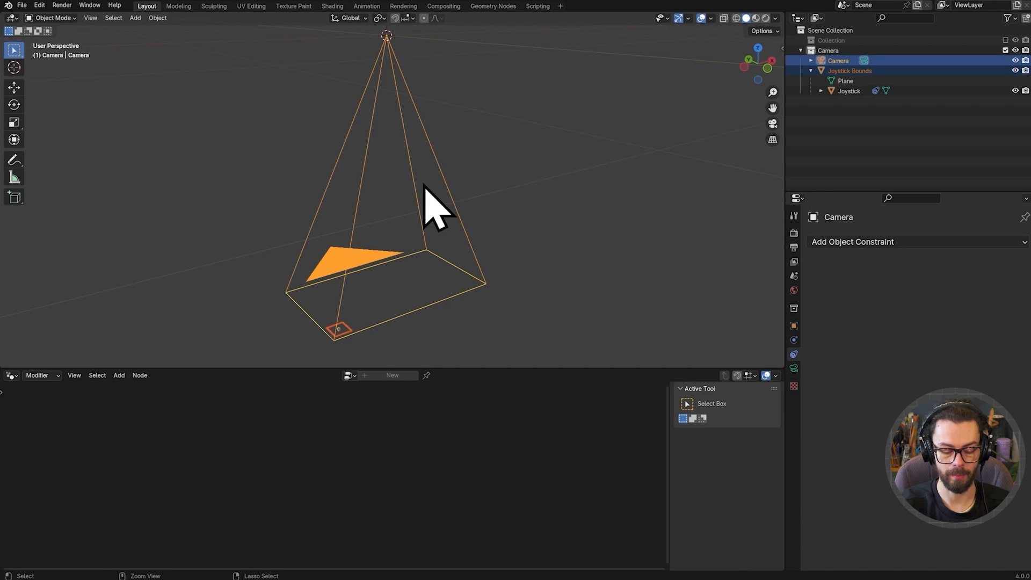
{"action": "key", "text": "ctrl+p"}
{"action": "left_click", "coordinate": [433, 184]}
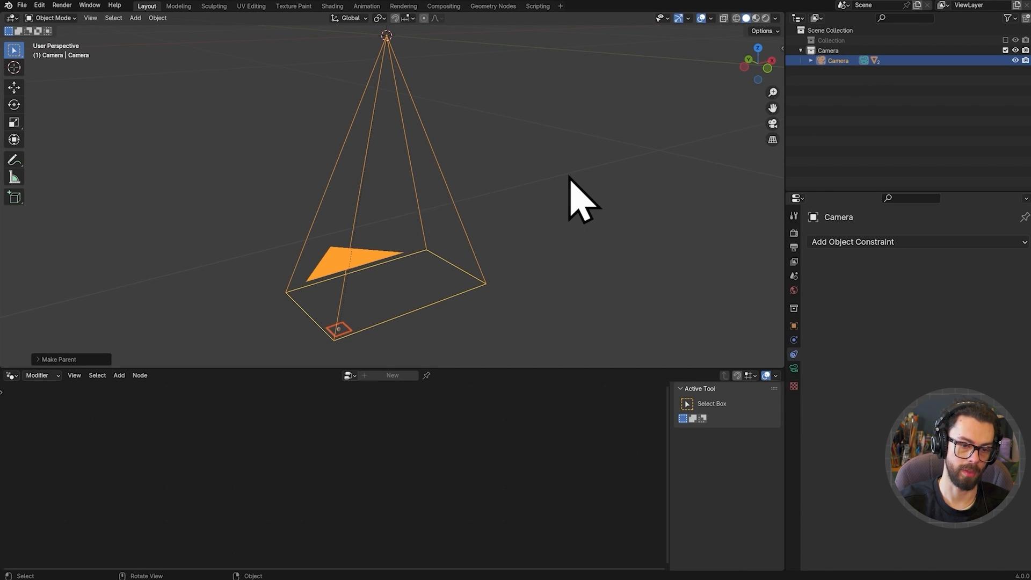
Look through the Camera and walk it to a new angle to check that the joystick frame follows.
{"action": "key", "text": "KP_0"}
{"action": "key", "text": "shift+grave"}
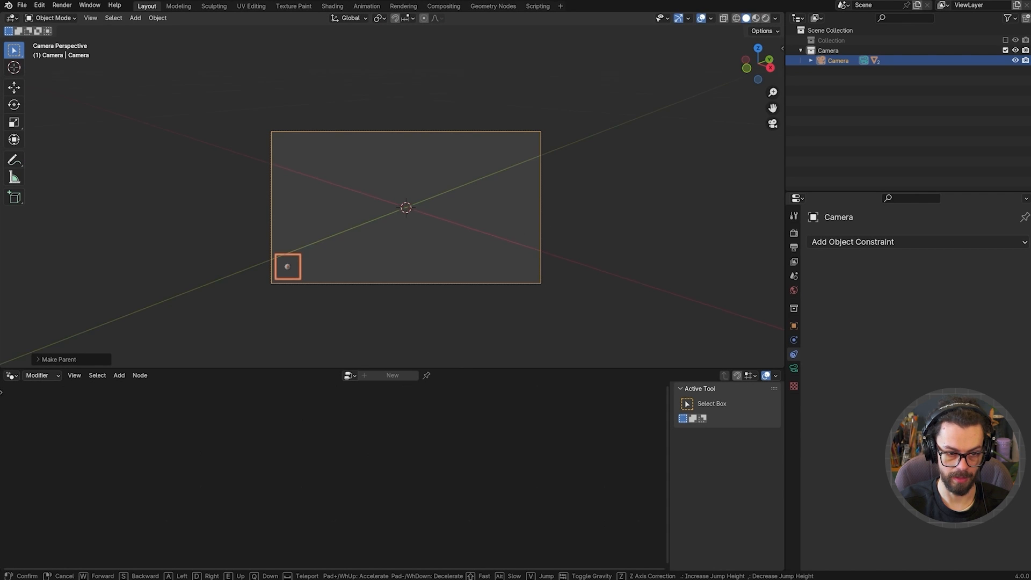
{"action": "left_click", "coordinate": [517, 235]}
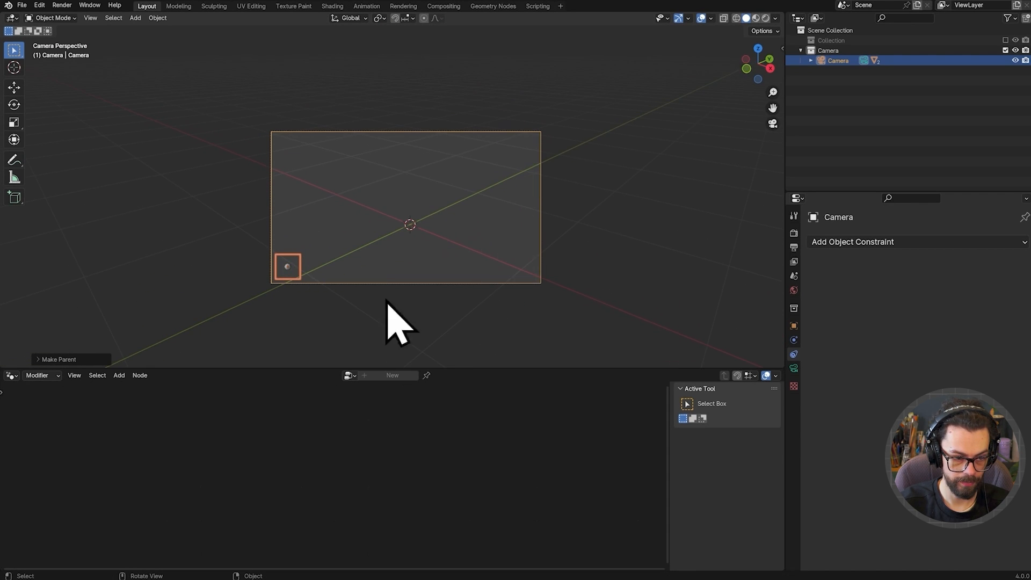
Test moving the Joystick to the corners of its bounds while checking its location values, and clear its location.
{"action": "left_click", "coordinate": [302, 262]}
{"action": "key", "text": "g"}
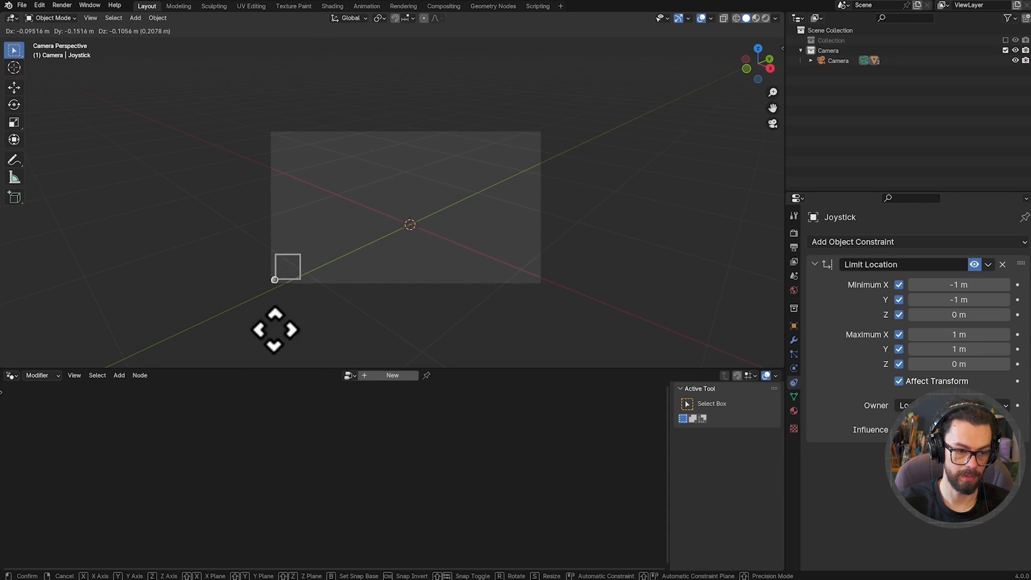
{"action": "left_click", "coordinate": [354, 293]}
{"action": "key", "text": "n"}
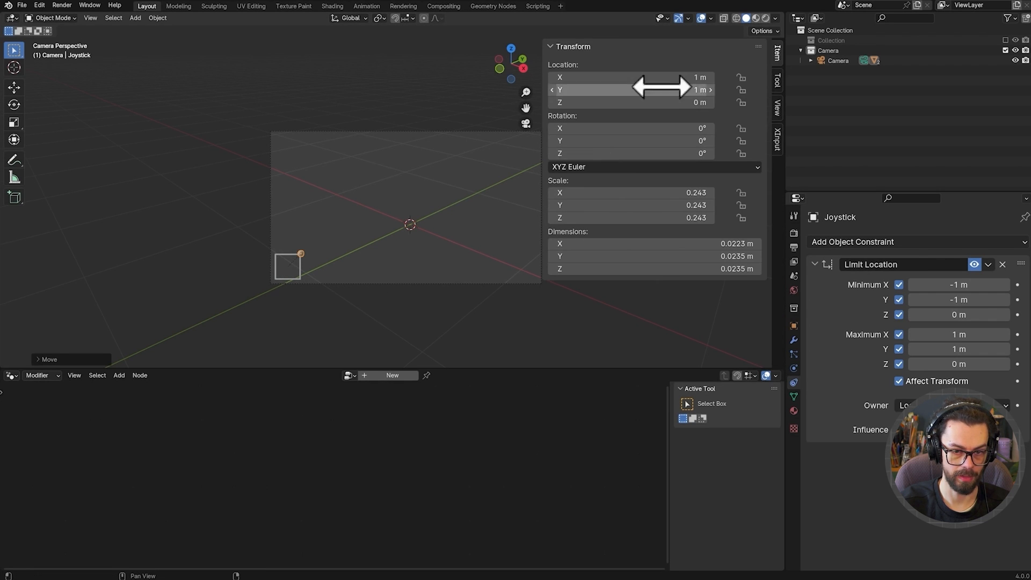
{"action": "key", "text": "g"}
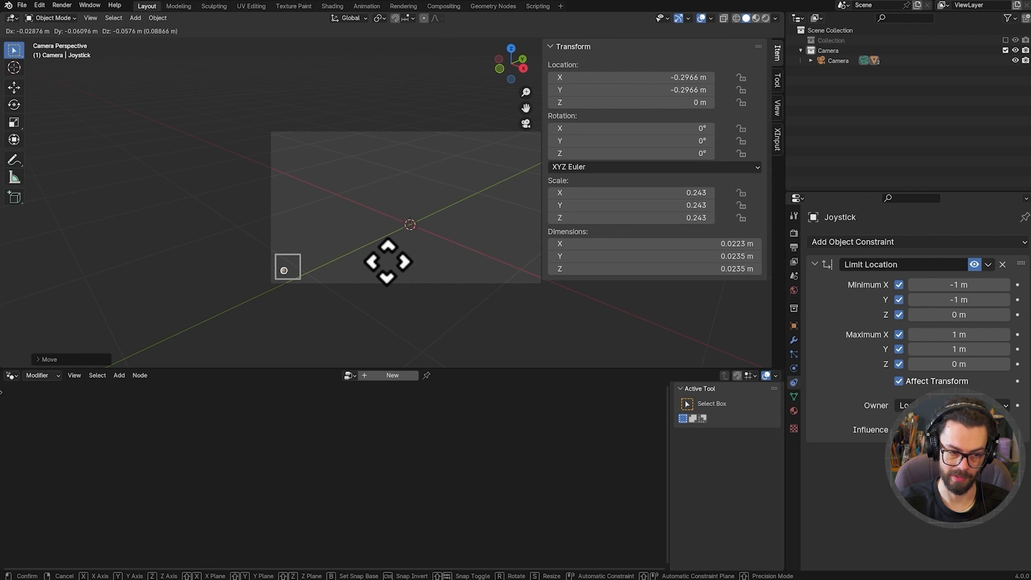
{"action": "left_click", "coordinate": [387, 291]}
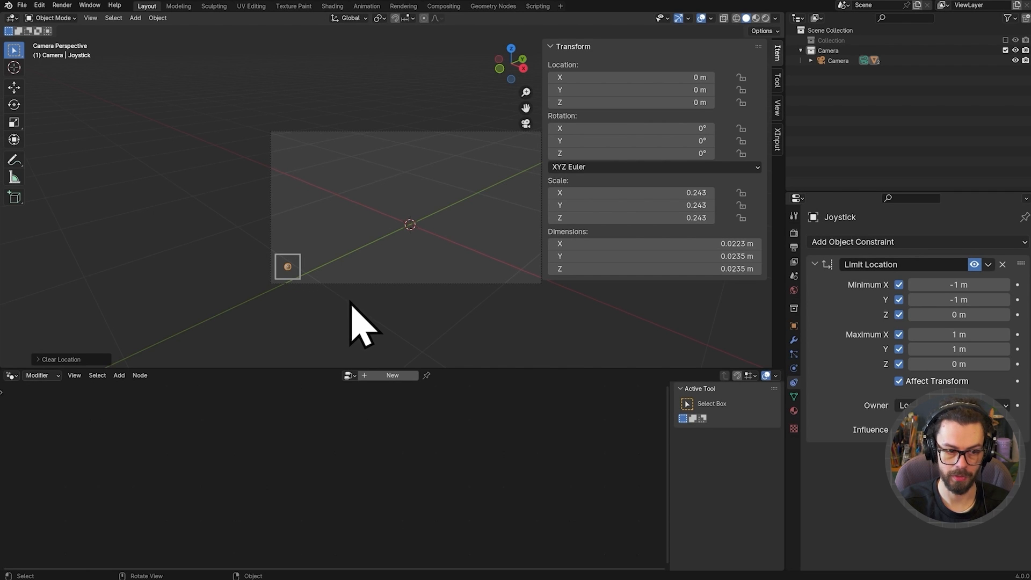
{"action": "key", "text": "g"}
{"action": "left_click", "coordinate": [389, 288]}
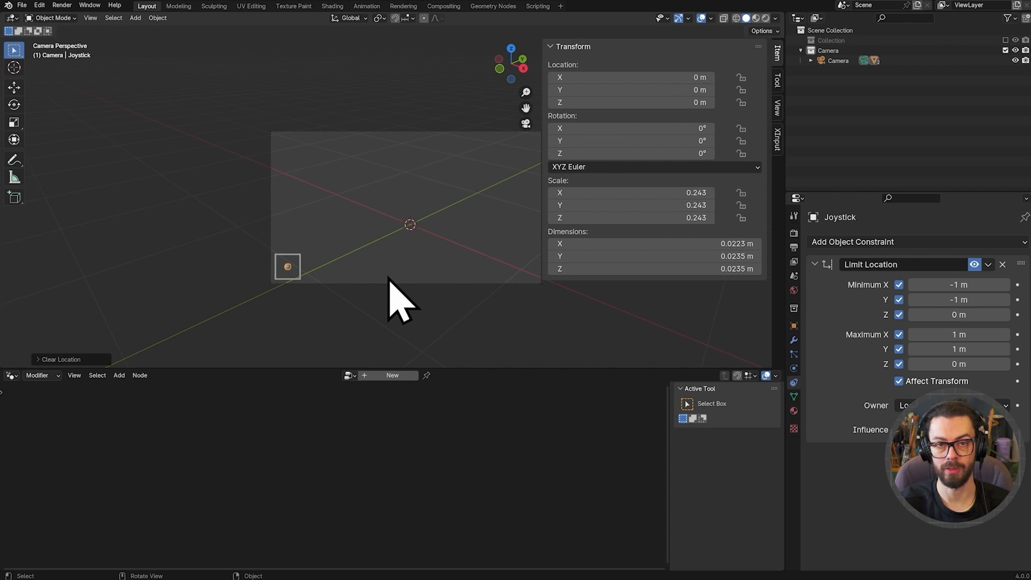
Hide the transform values and walk the Camera around to check the joystick frame from another angle.
{"action": "key", "text": "n"}
{"action": "key", "text": "shift+grave"}
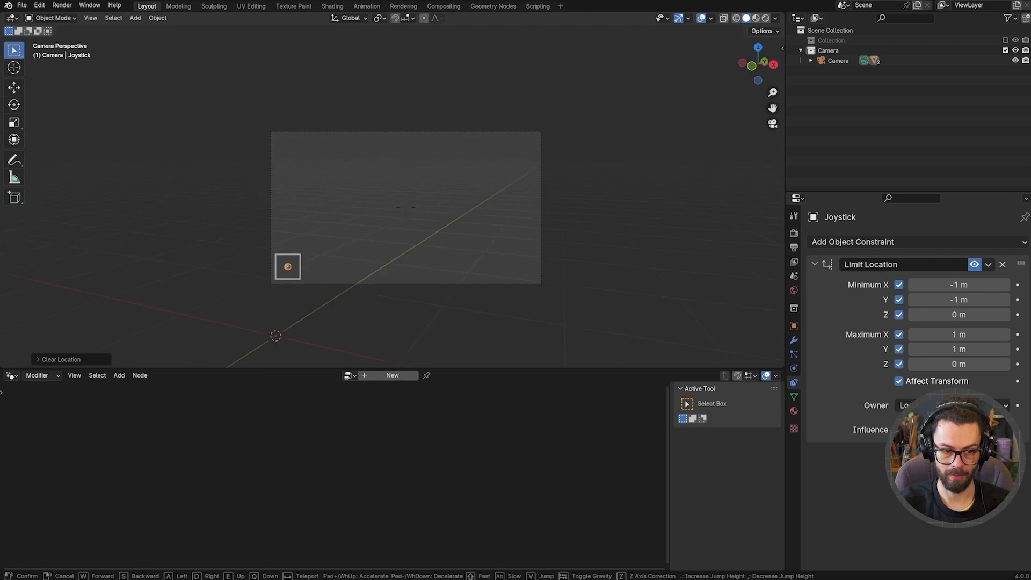
{"action": "left_click", "coordinate": [427, 290]}
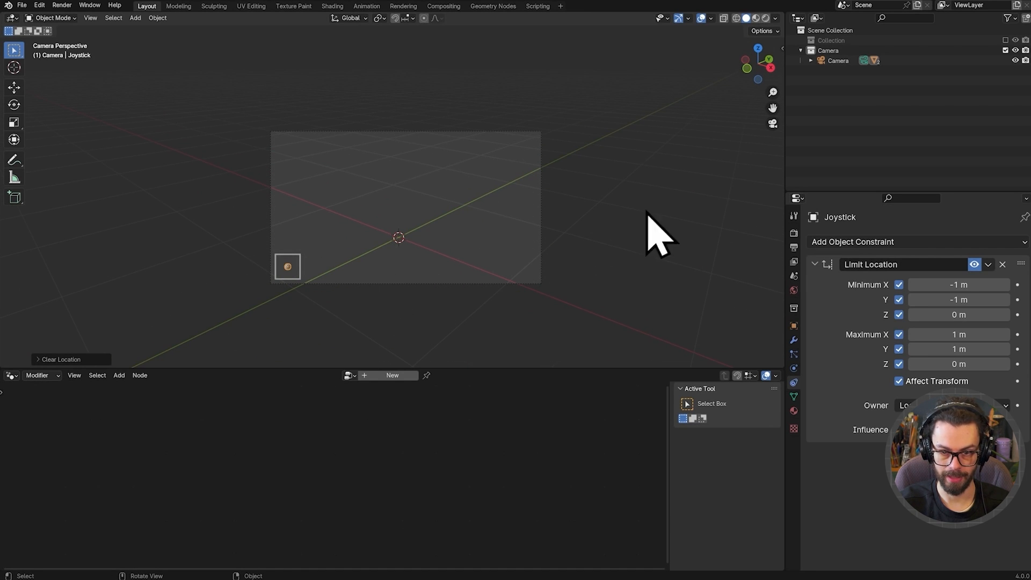
Reveal the Joystick in the object hierarchy and set the viewport shading to Rendered.
{"action": "key", "text": "KP_Decimal"}
{"action": "key", "text": "z"}
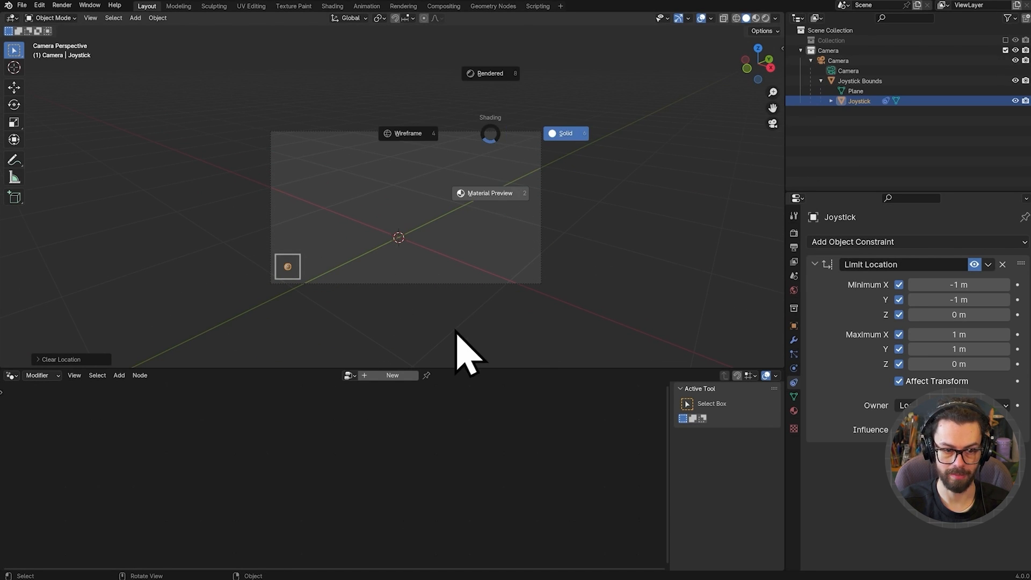
{"action": "left_click", "coordinate": [384, 239]}
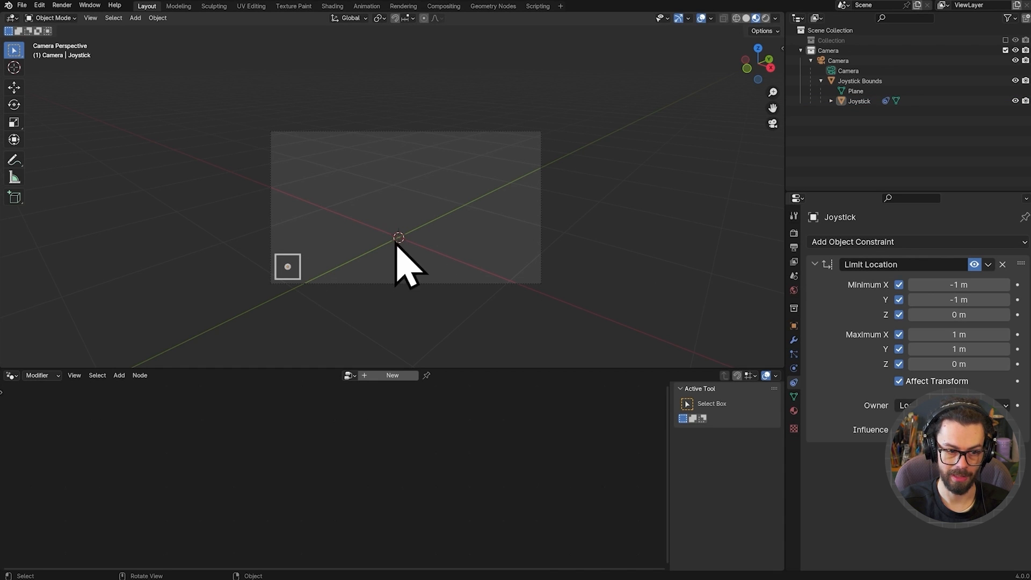
{"action": "key", "text": "z"}
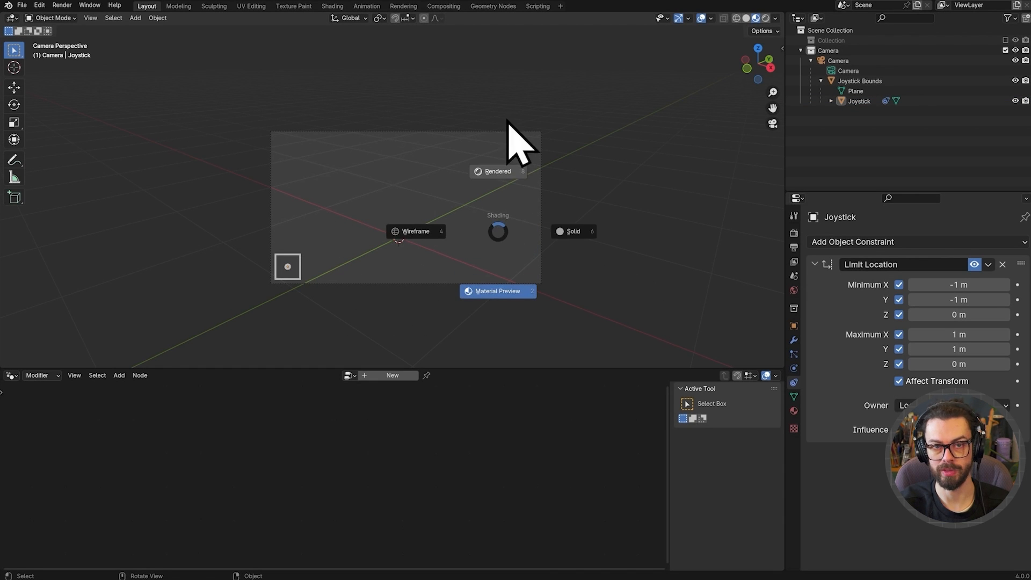
{"action": "left_click", "coordinate": [537, 233]}
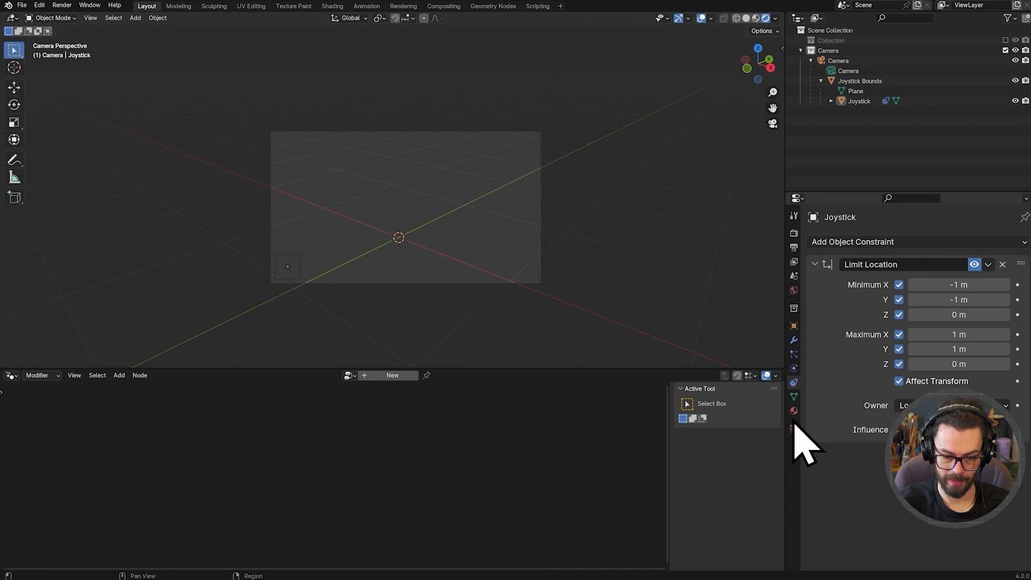
Create a new material named UI on the Joystick Bounds.
{"action": "left_click", "coordinate": [794, 411]}
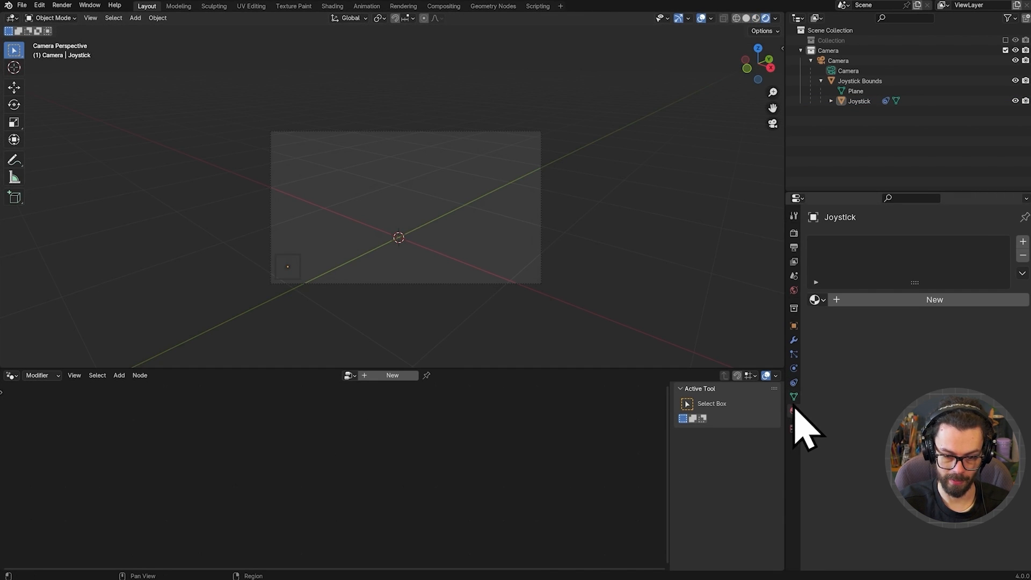
{"action": "left_click", "coordinate": [859, 80]}
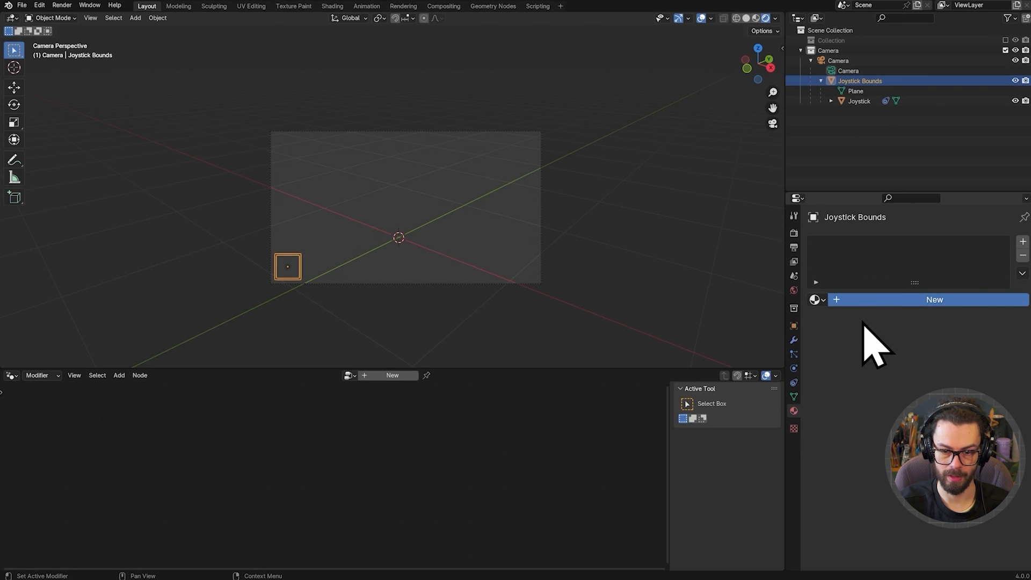
{"action": "left_click", "coordinate": [859, 299]}
{"action": "left_click", "coordinate": [907, 300]}
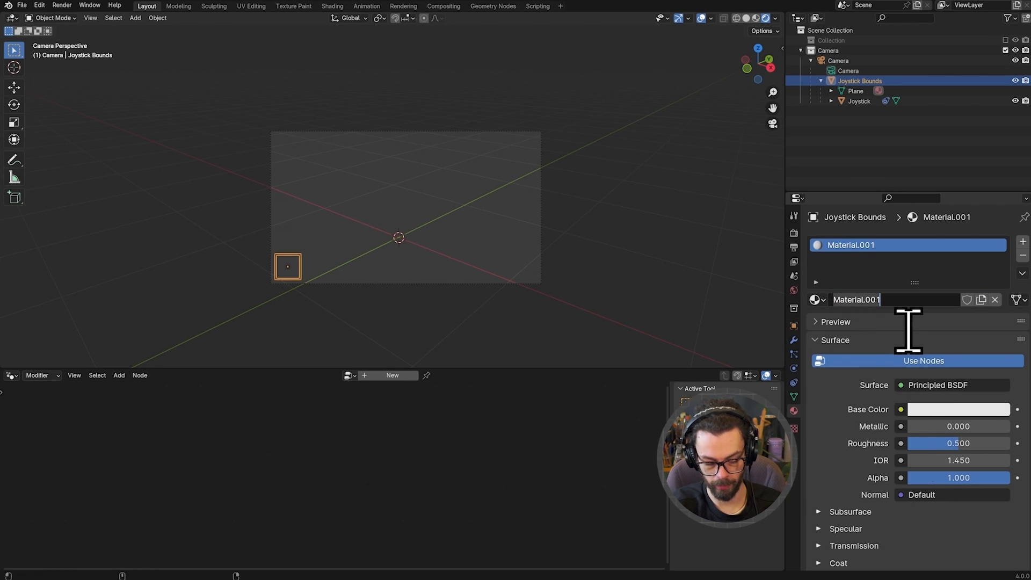
{"action": "type", "text": "UI"}
{"action": "key", "text": "Return"}
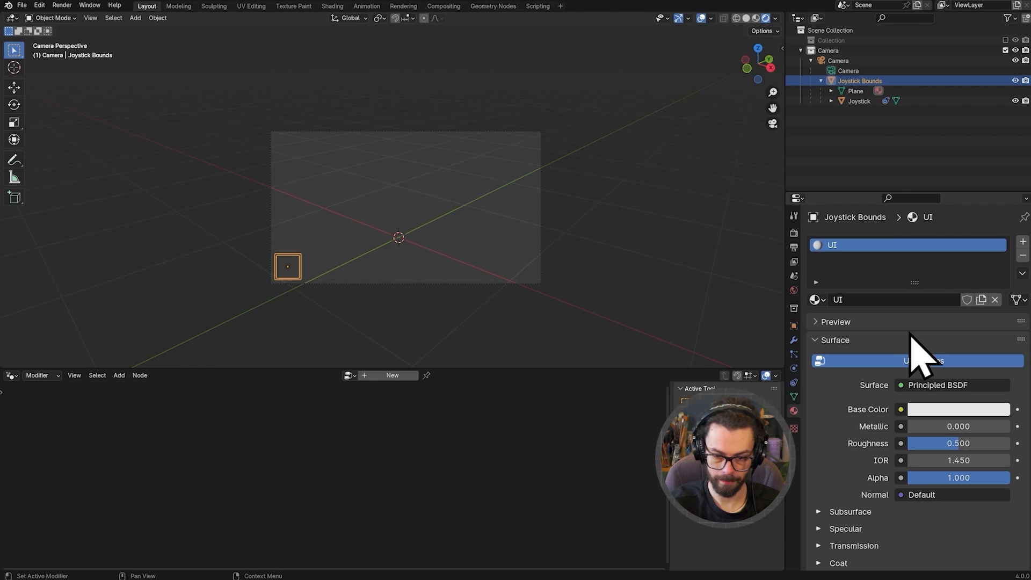
Change the UI material's surface to Emission and set its color to fully saturated red.
{"action": "left_click", "coordinate": [959, 387]}
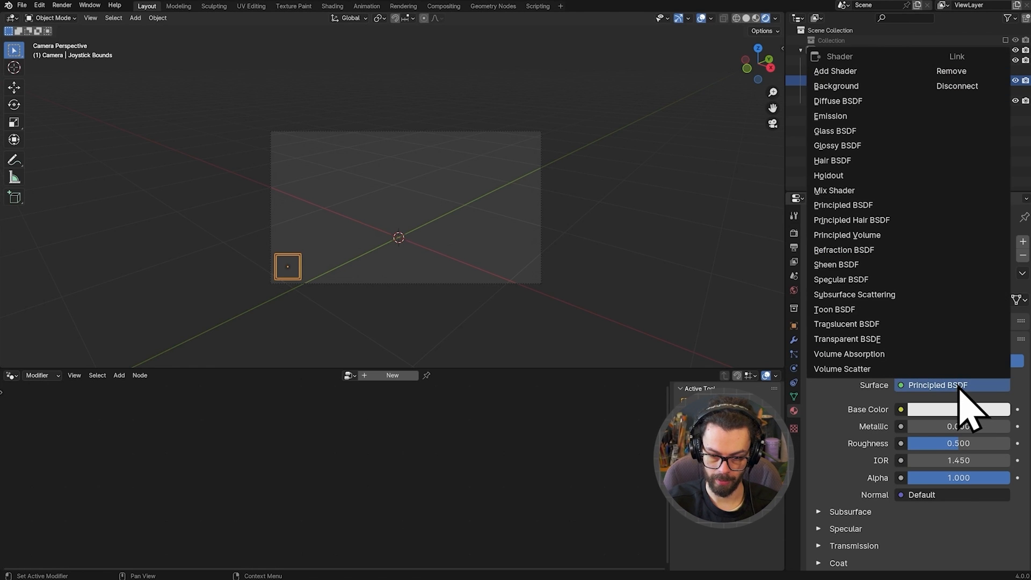
{"action": "left_click", "coordinate": [858, 117]}
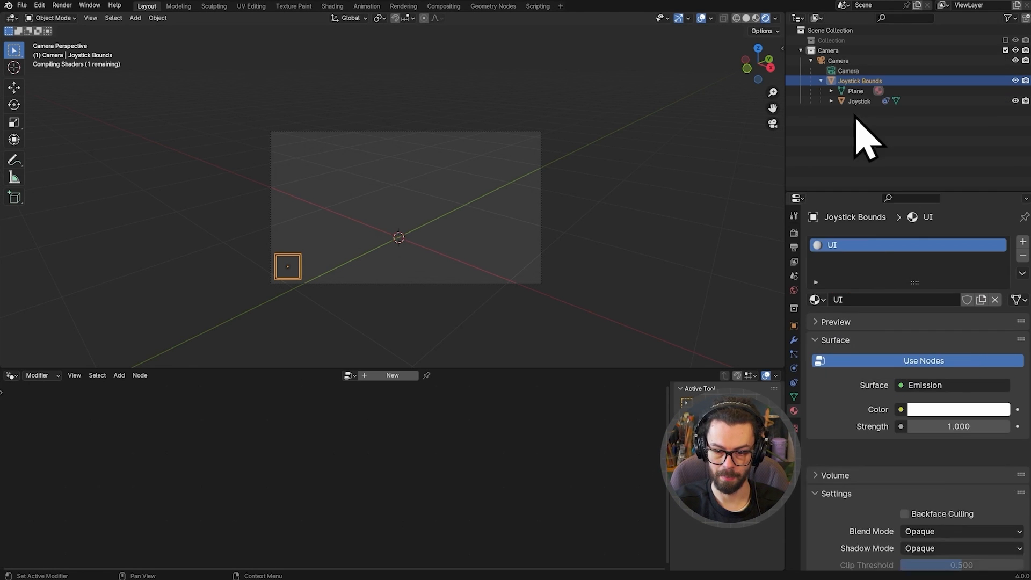
{"action": "left_click", "coordinate": [951, 411]}
{"action": "left_click_drag", "start_coordinate": [929, 276], "coordinate": [918, 313]}
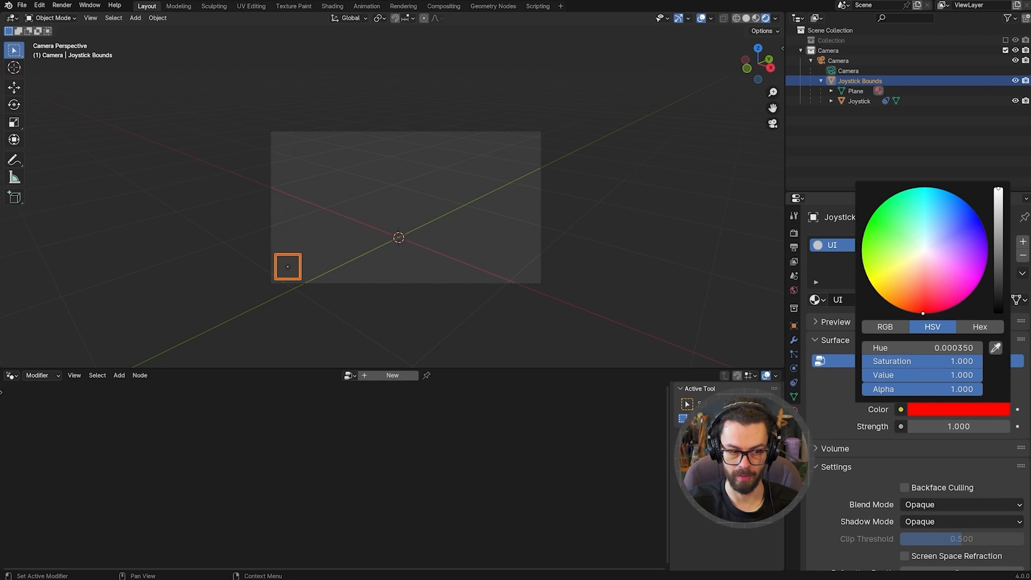
{"action": "left_click", "coordinate": [421, 235]}
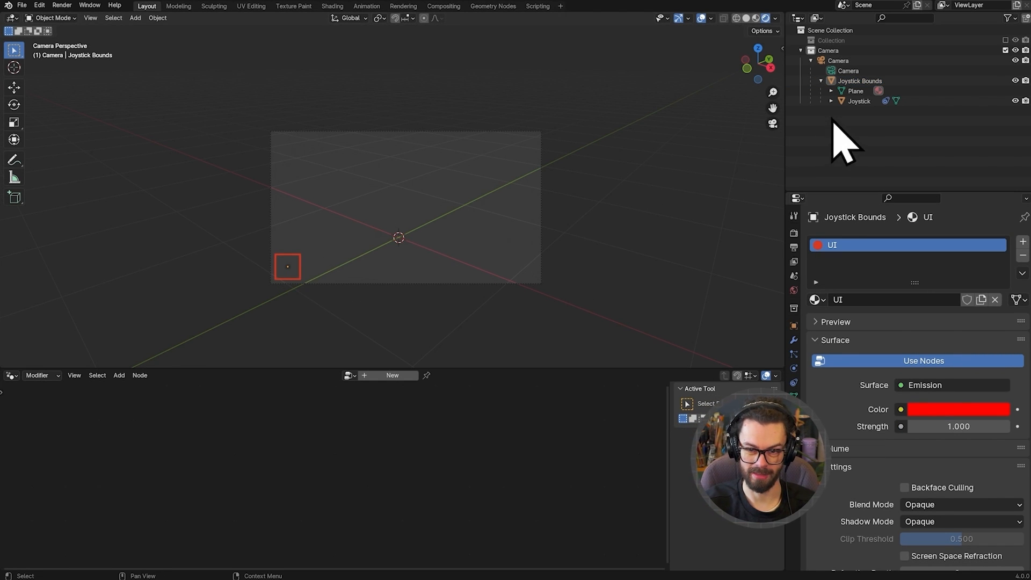
Assign the existing UI material to the Joystick.
{"action": "left_click", "coordinate": [859, 101]}
{"action": "left_click", "coordinate": [814, 300]}
{"action": "left_click", "coordinate": [836, 333]}
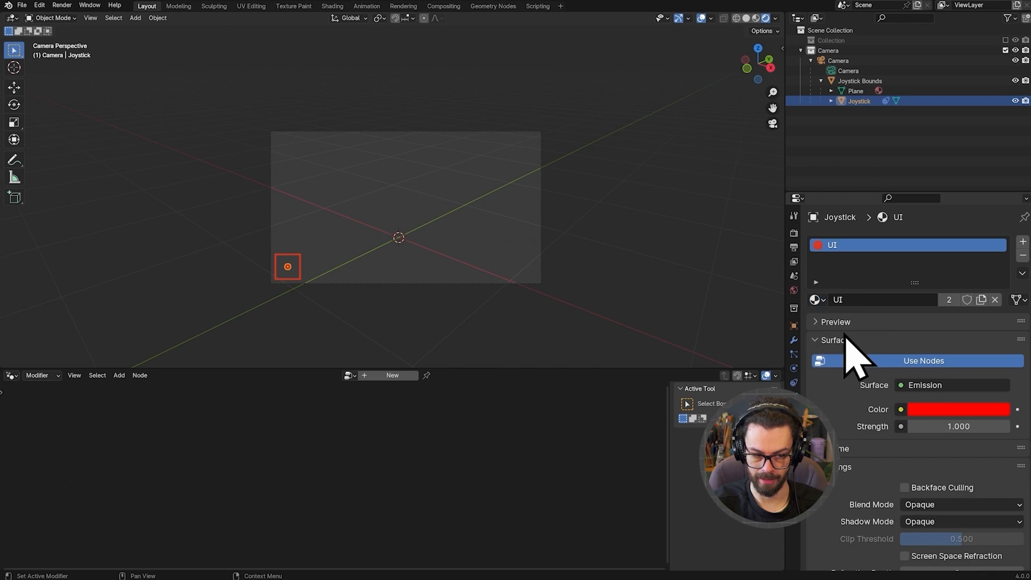
{"action": "left_click", "coordinate": [414, 227]}
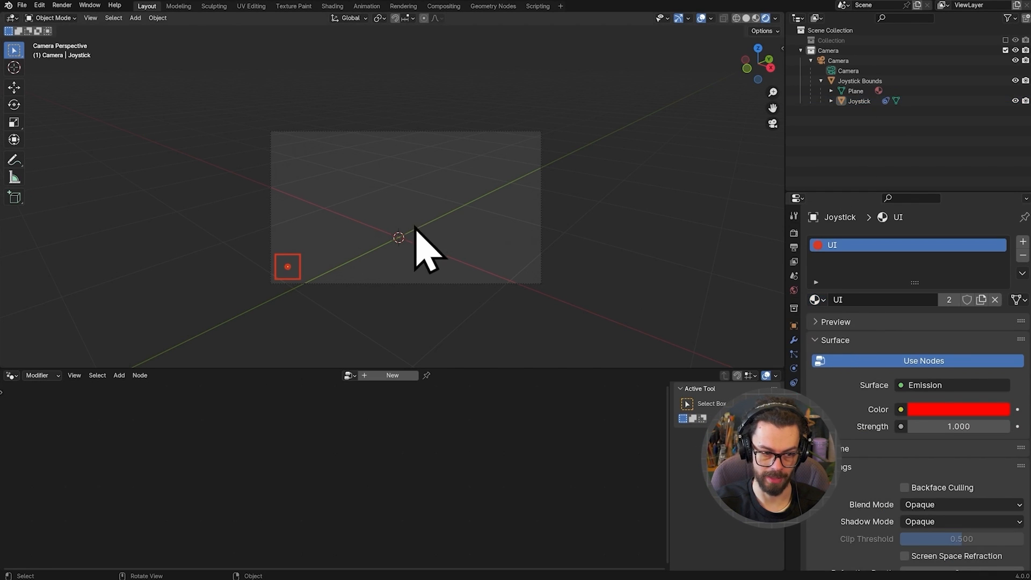
Try moving the Joystick within its red frame, cancel the move and deselect it.
{"action": "left_click", "coordinate": [295, 276]}
{"action": "key", "text": "g"}
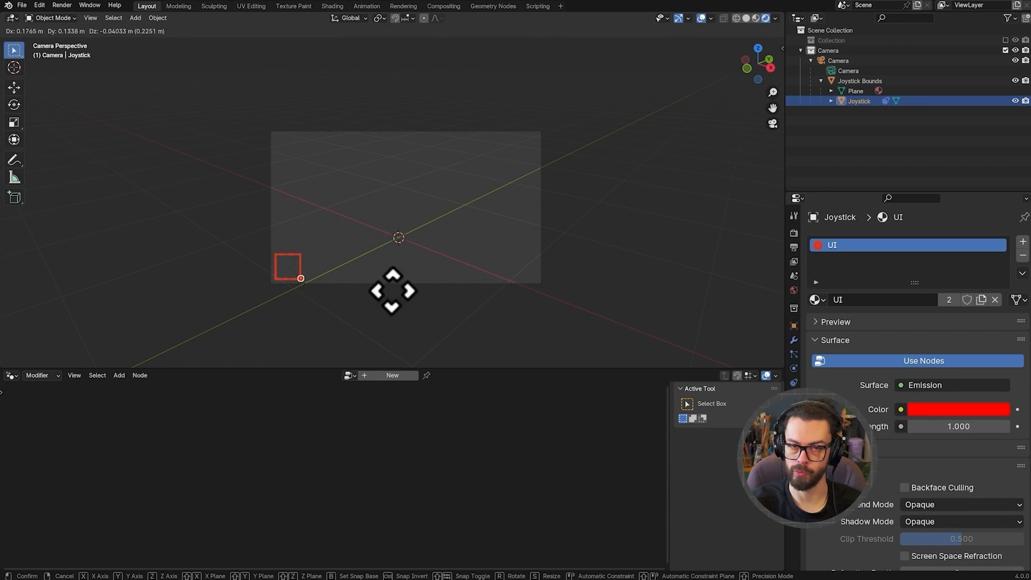
{"action": "right_click", "coordinate": [346, 314]}
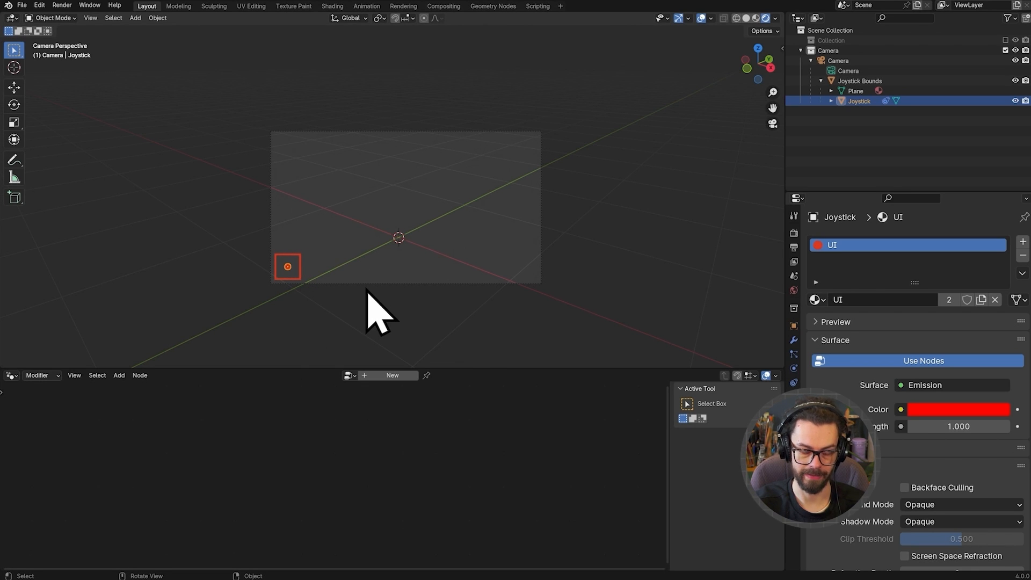
{"action": "left_click", "coordinate": [575, 274]}
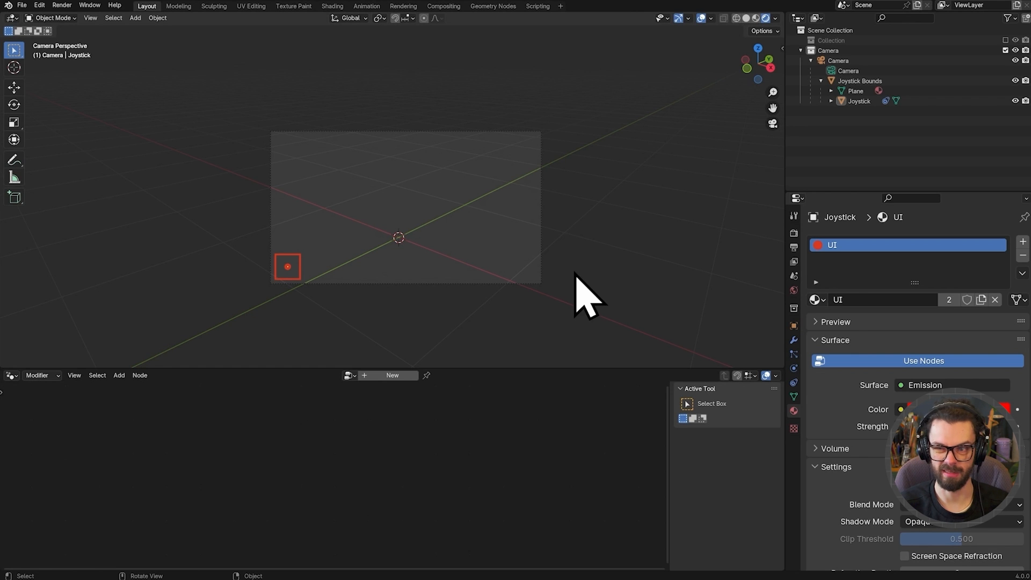
Enable the Collection containing the Cube and walk the Camera backward until the whole cube is framed.
{"action": "left_click", "coordinate": [1006, 41]}
{"action": "key", "text": "shift+grave"}
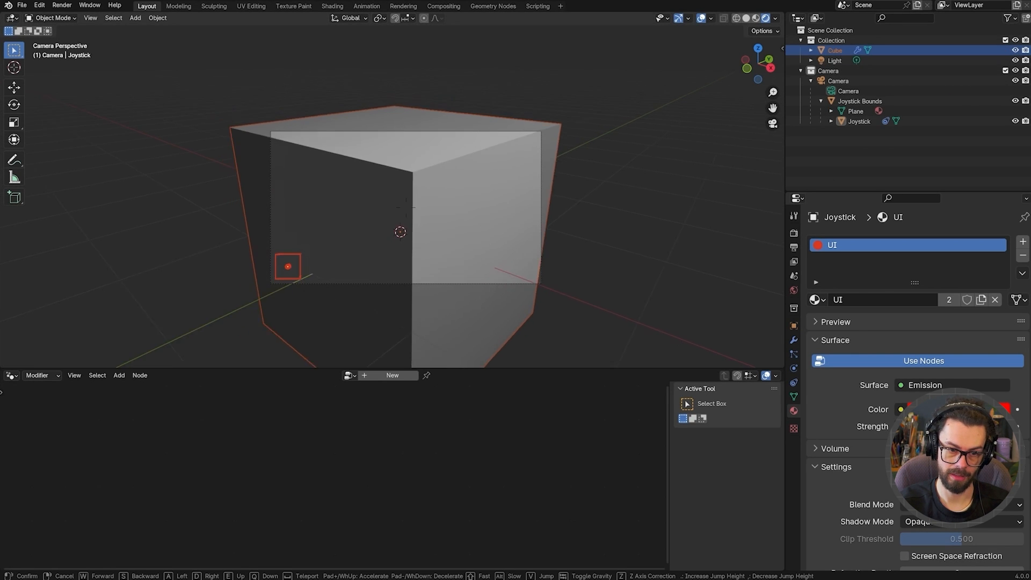
{"action": "key", "text": "s"}
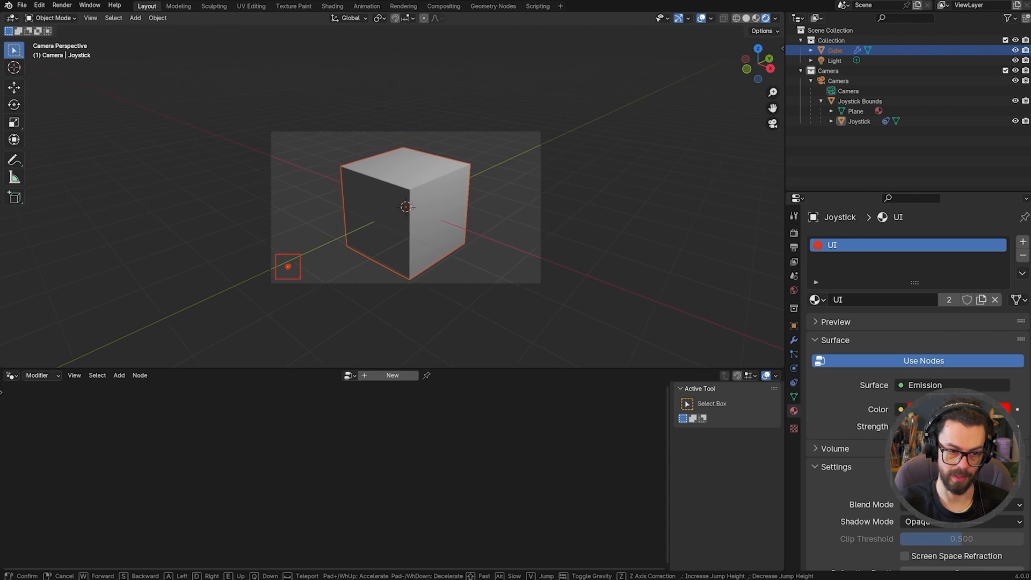
{"action": "left_click", "coordinate": [497, 179]}
Select the Cube, set the viewport shading to Material Preview and enlarge the node editor around its Transform Geometry node.
{"action": "left_click", "coordinate": [430, 216]}
{"action": "left_click", "coordinate": [757, 18]}
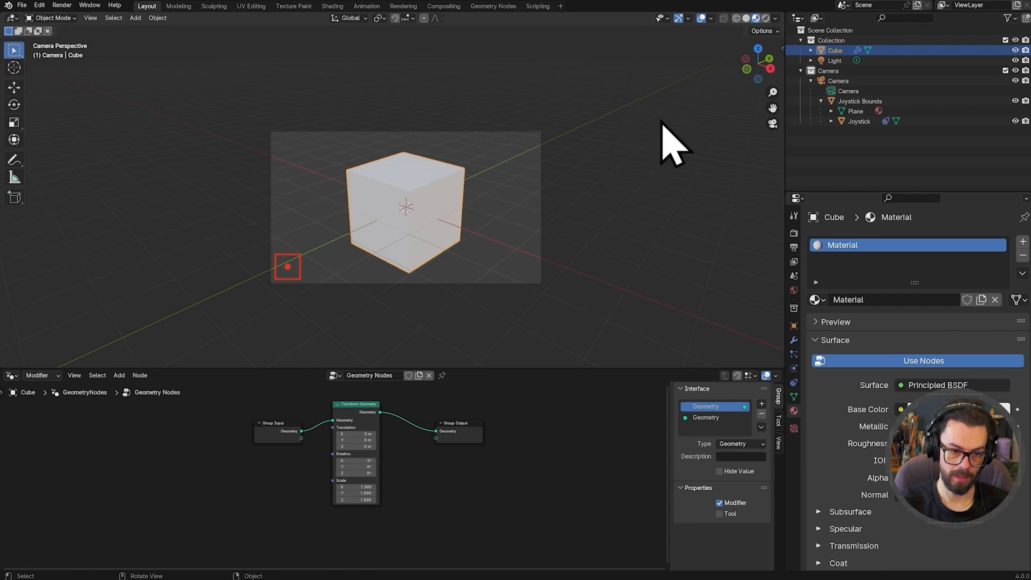
{"action": "scroll", "coordinate": [436, 229], "scroll_direction": "up", "scroll_amount": 2}
{"action": "middle_click_drag", "start_coordinate": [434, 233], "coordinate": [441, 217], "text": "shift"}
{"action": "scroll", "coordinate": [385, 468], "scroll_direction": "down", "scroll_amount": 1}
{"action": "middle_click_drag", "start_coordinate": [373, 467], "coordinate": [381, 482]}
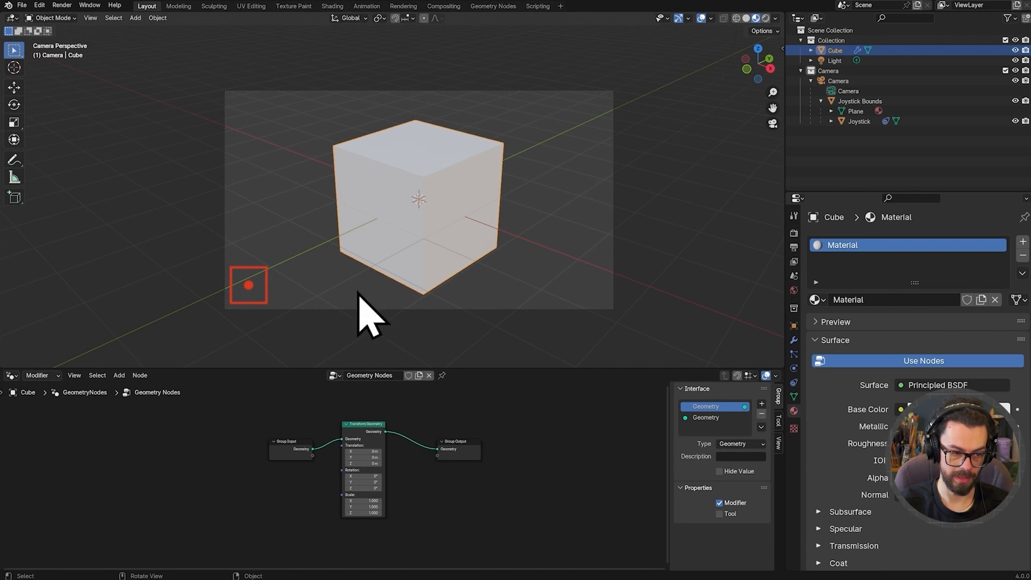
{"action": "middle_click_drag", "start_coordinate": [449, 414], "coordinate": [437, 456]}
{"action": "left_click_drag", "start_coordinate": [425, 369], "coordinate": [403, 253]}
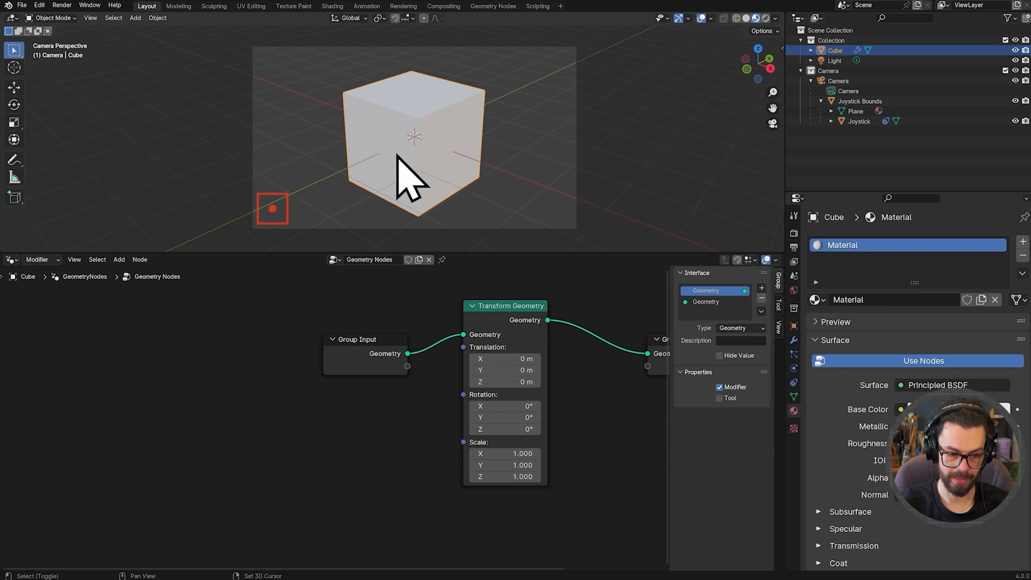
{"action": "middle_click_drag", "start_coordinate": [398, 156], "coordinate": [448, 167], "text": "ctrl"}
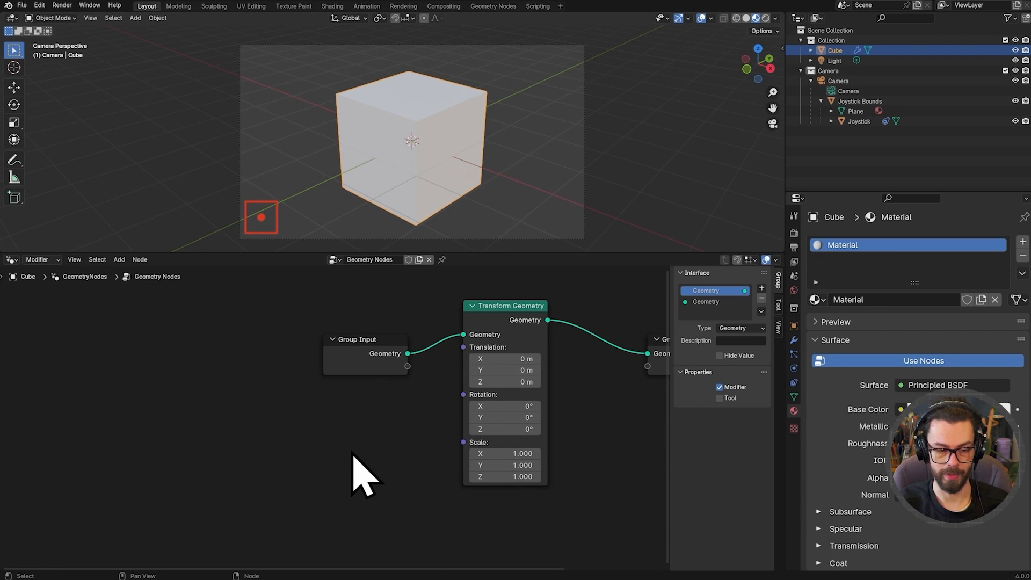
Add a Value node below the Group Input node in the Cube's geometry nodes.
{"action": "key", "text": "shift+a"}
{"action": "left_click", "coordinate": [325, 386]}
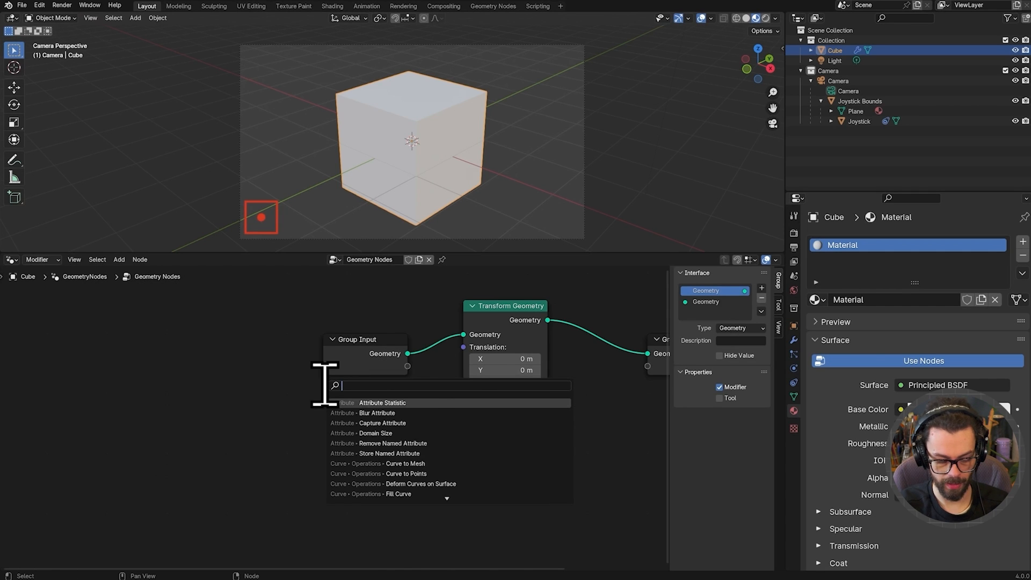
{"action": "type", "text": "value"}
{"action": "key", "text": "Return"}
{"action": "left_click", "coordinate": [236, 438]}
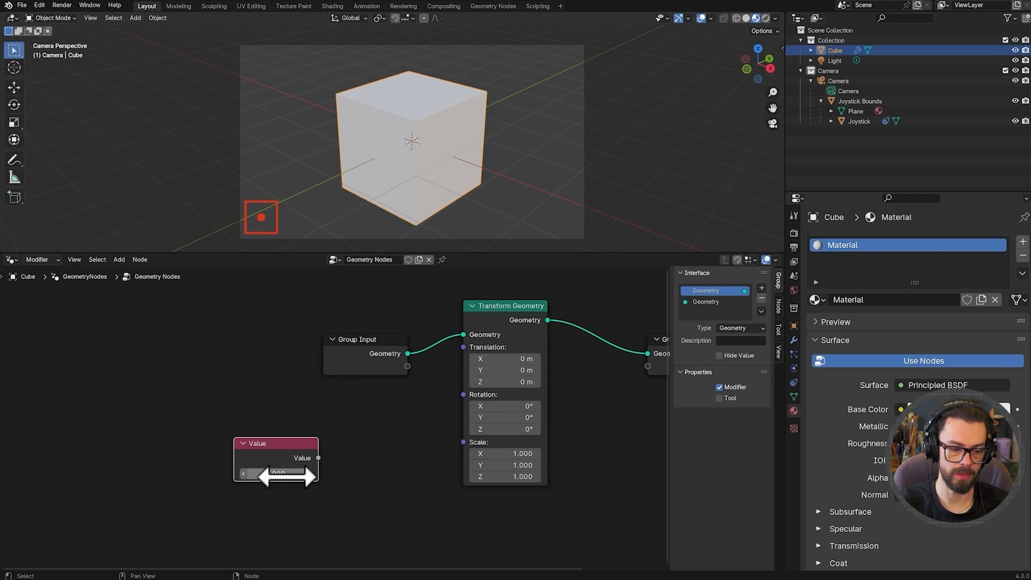
{"action": "left_click", "coordinate": [262, 217]}
{"action": "key", "text": "g"}
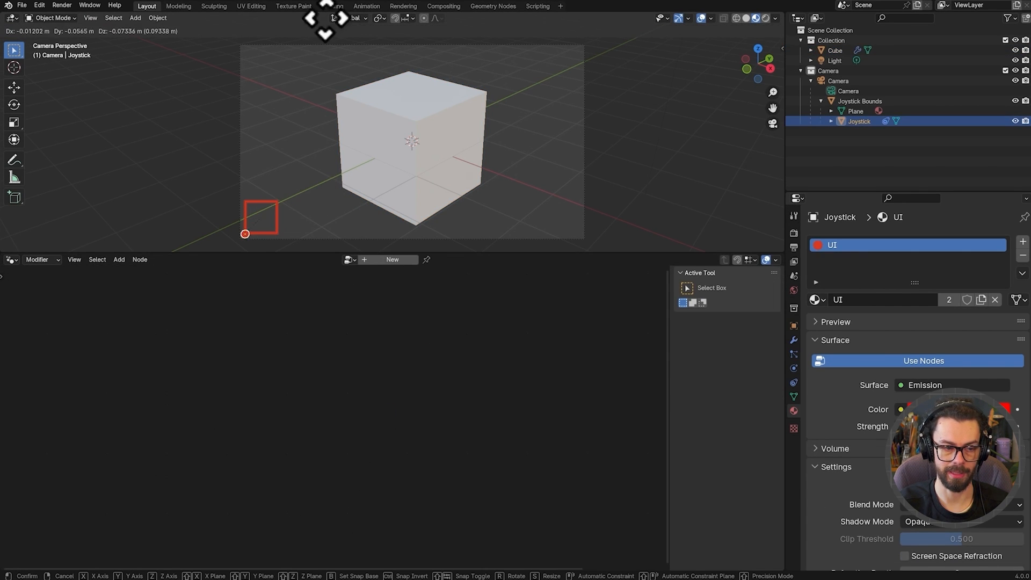
{"action": "key", "text": "Escape"}
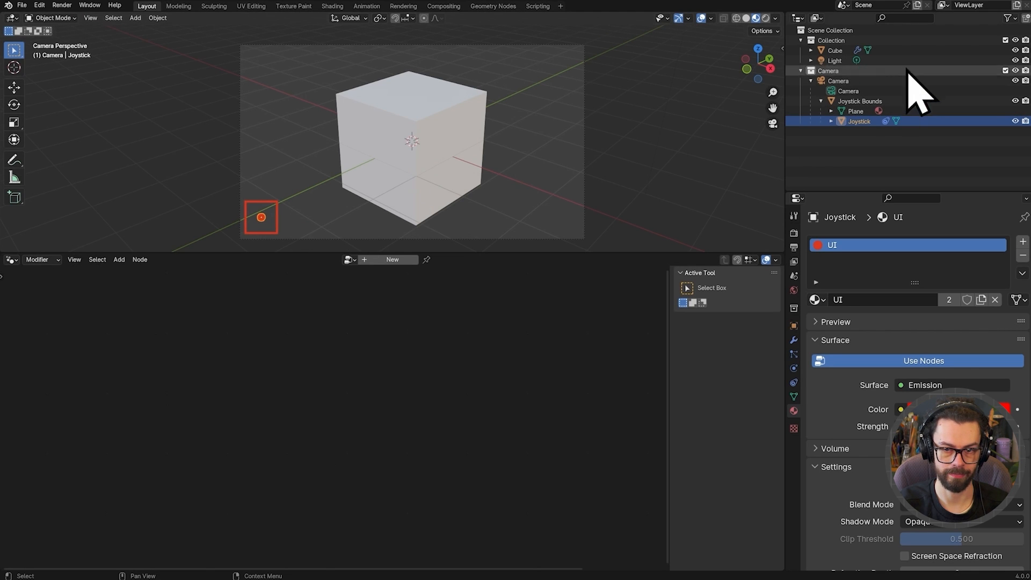
Pin the Cube's geometry node tree in the node editor, then select the Joystick with its transform properties shown.
{"action": "left_click", "coordinate": [840, 50]}
{"action": "left_click", "coordinate": [443, 261]}
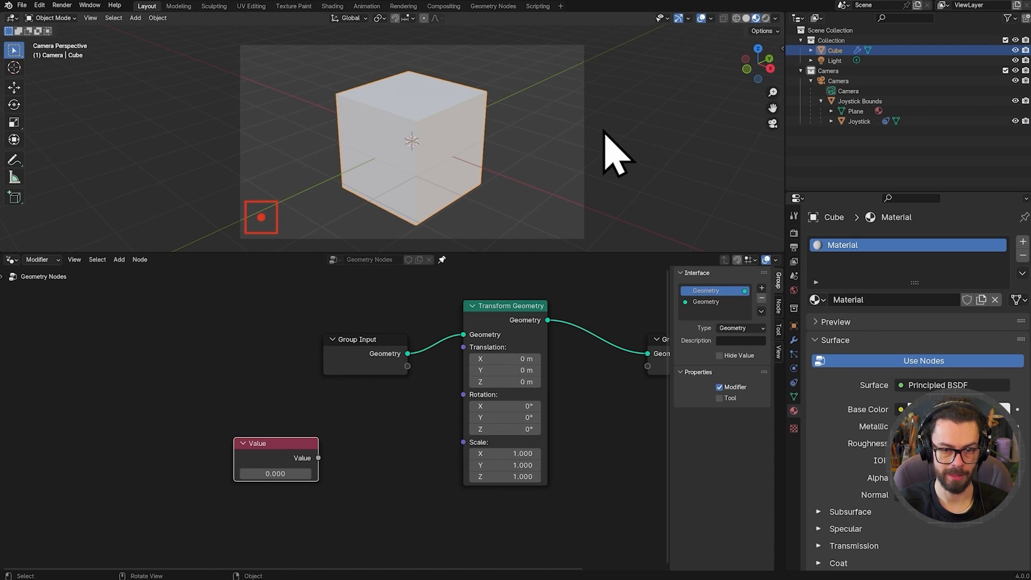
{"action": "key", "text": "n"}
{"action": "middle_click_drag", "start_coordinate": [518, 207], "coordinate": [457, 183], "text": "shift"}
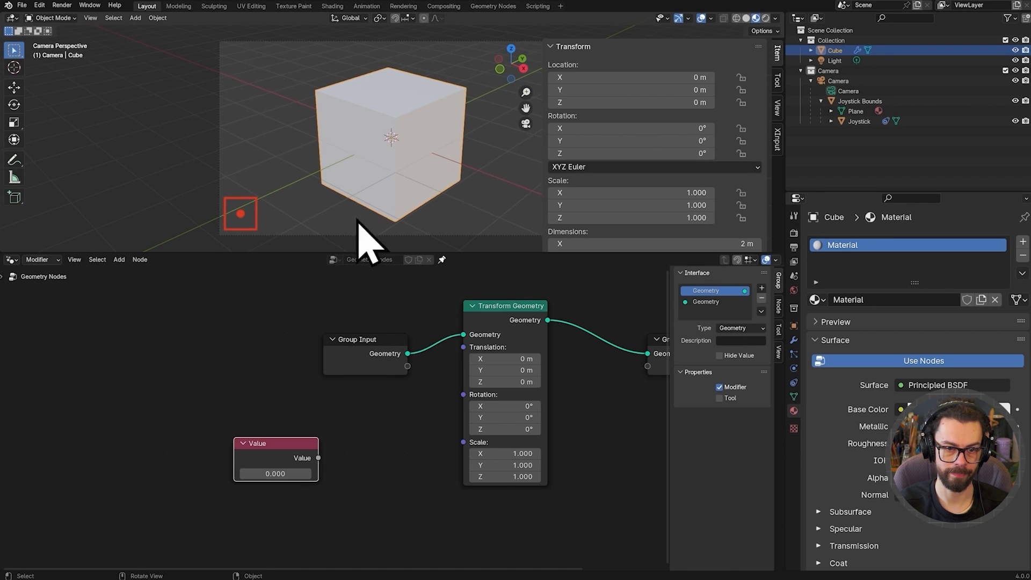
{"action": "left_click", "coordinate": [240, 213]}
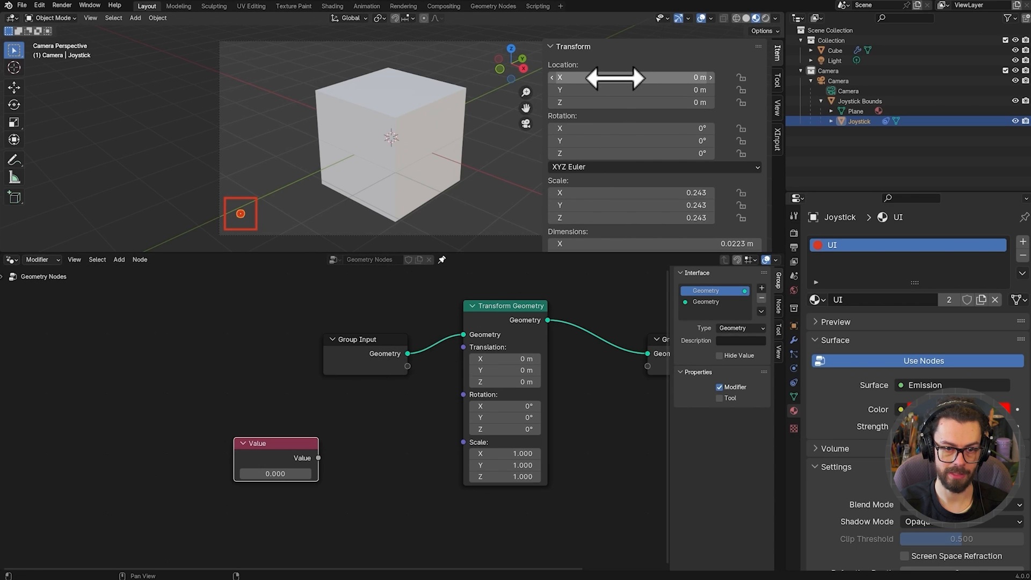
Drive the Value node with a new driver copied from the Joystick's X location and label it Joystick X.
{"action": "right_click", "coordinate": [641, 76]}
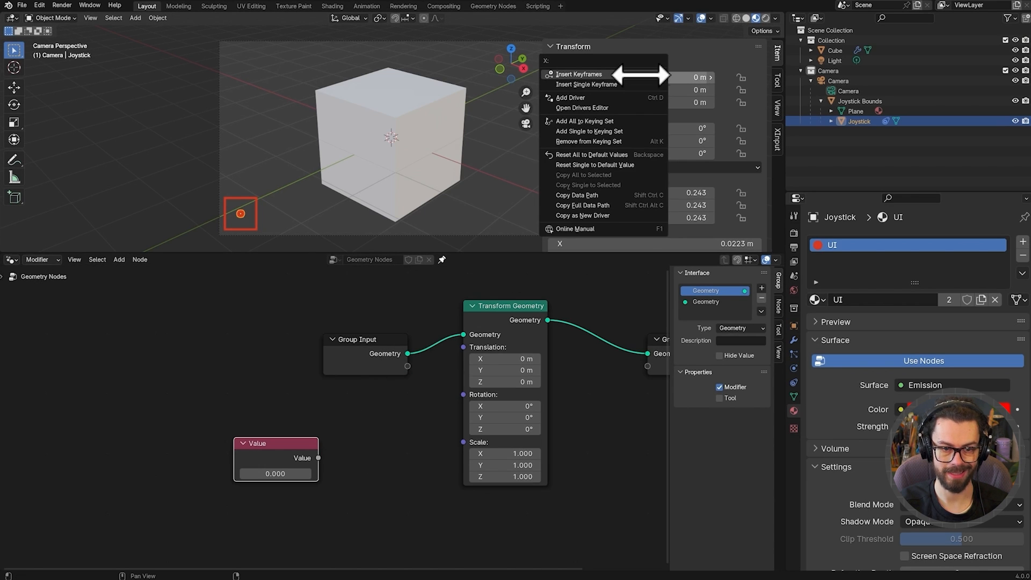
{"action": "left_click", "coordinate": [620, 215]}
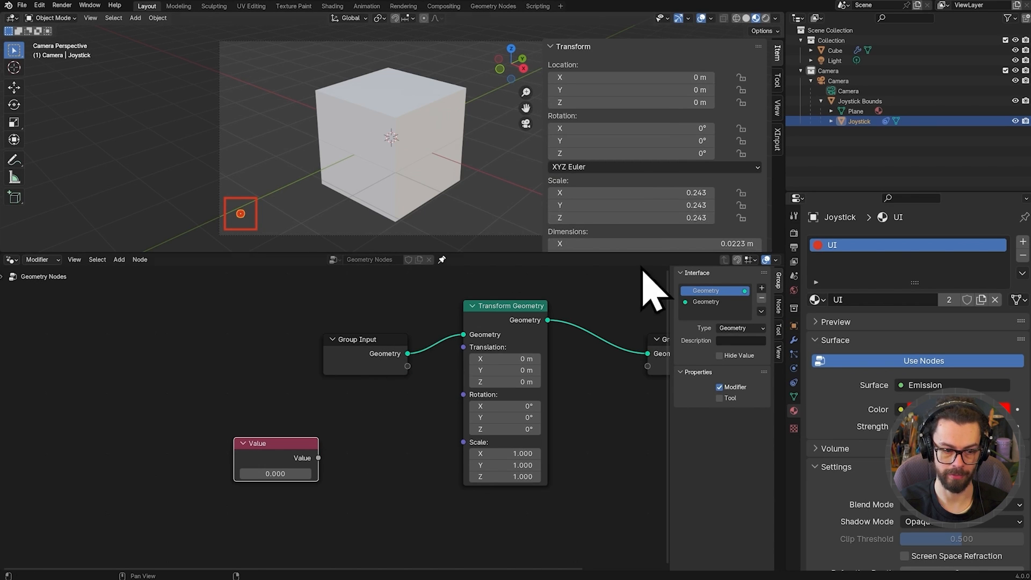
{"action": "right_click", "coordinate": [288, 473]}
{"action": "left_click", "coordinate": [226, 469]}
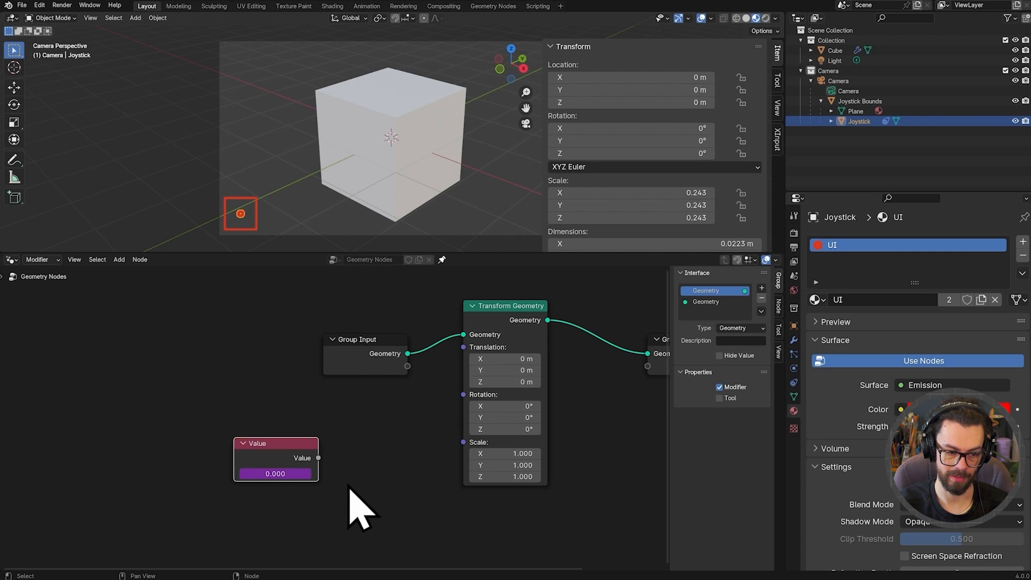
{"action": "key", "text": "F2"}
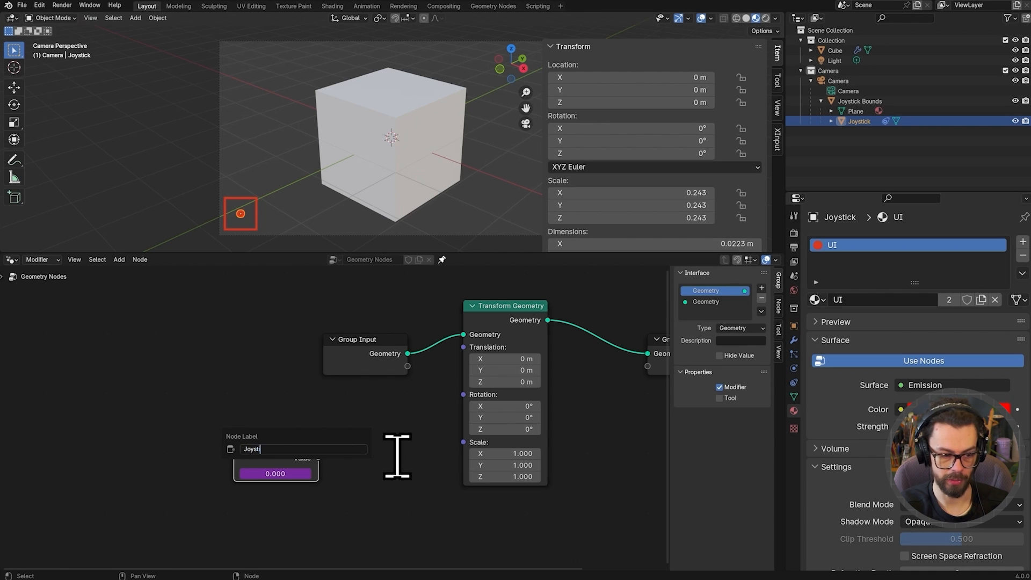
{"action": "type", "text": "Joystick X"}
{"action": "key", "text": "Return"}
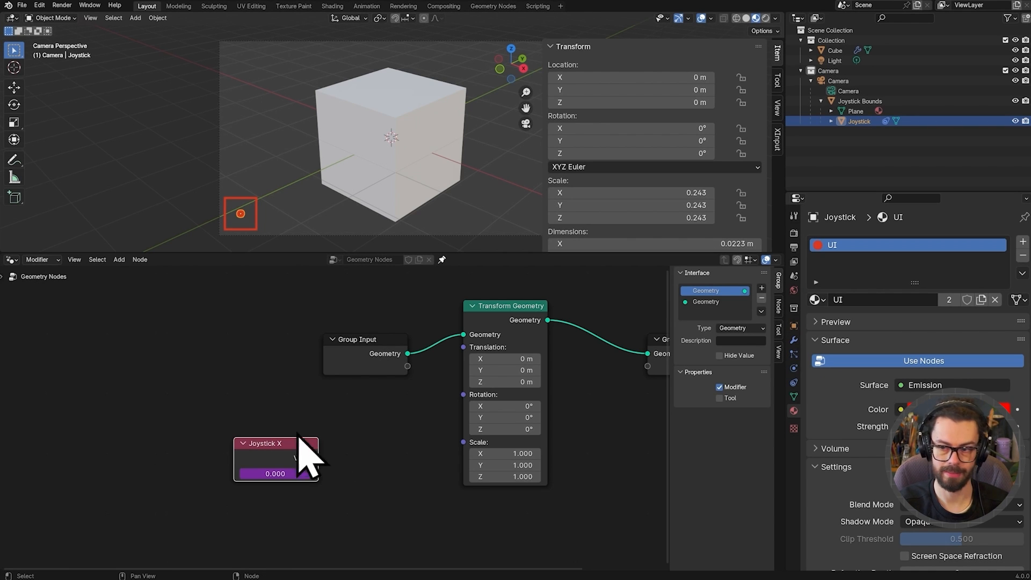
Move the Joystick X node away from Transform Geometry and place a duplicate directly beneath it.
{"action": "left_click_drag", "start_coordinate": [309, 467], "coordinate": [272, 438]}
{"action": "key", "text": "shift+d"}
{"action": "left_click", "coordinate": [259, 494]}
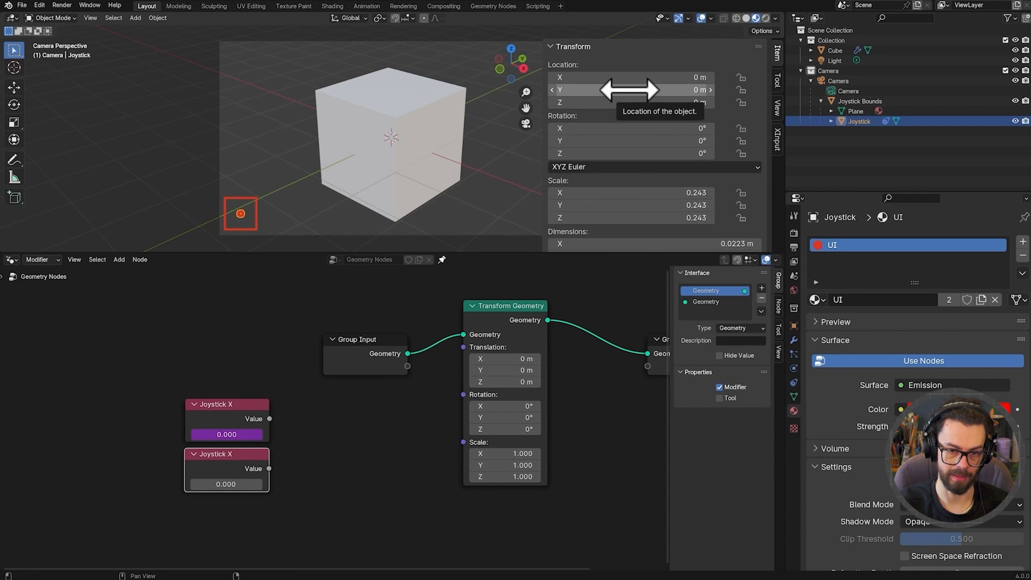
Drive the duplicated value node with a new driver copied from the Joystick's Y location and label it Joystick Y.
{"action": "right_click", "coordinate": [629, 90]}
{"action": "left_click", "coordinate": [602, 241]}
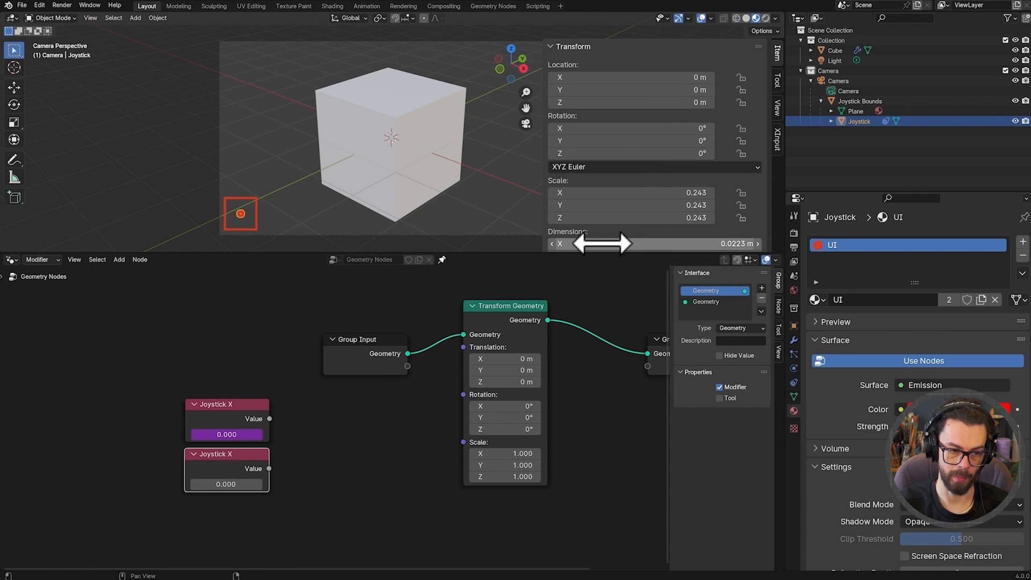
{"action": "right_click", "coordinate": [234, 484]}
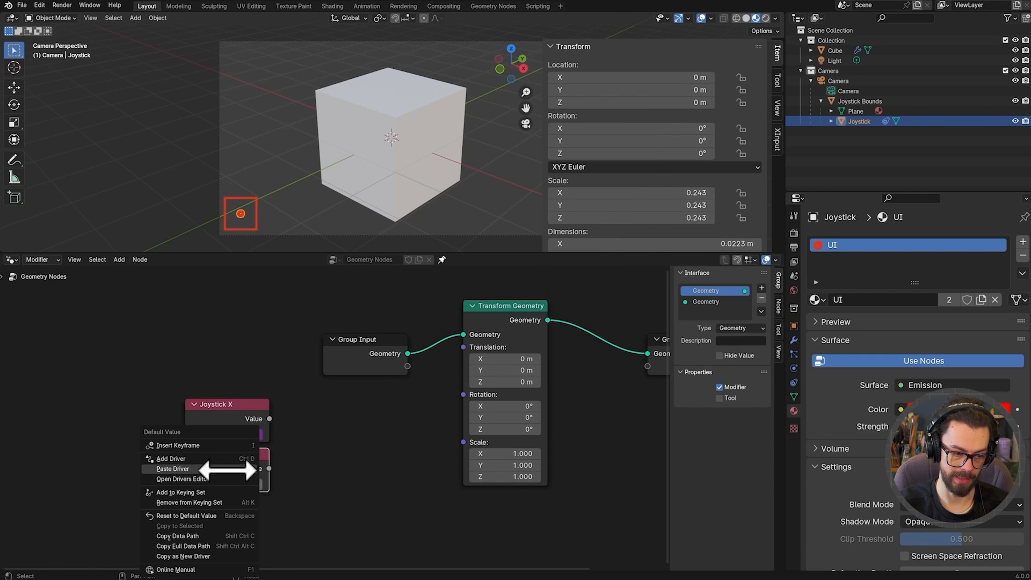
{"action": "left_click", "coordinate": [244, 457]}
{"action": "key", "text": "F2"}
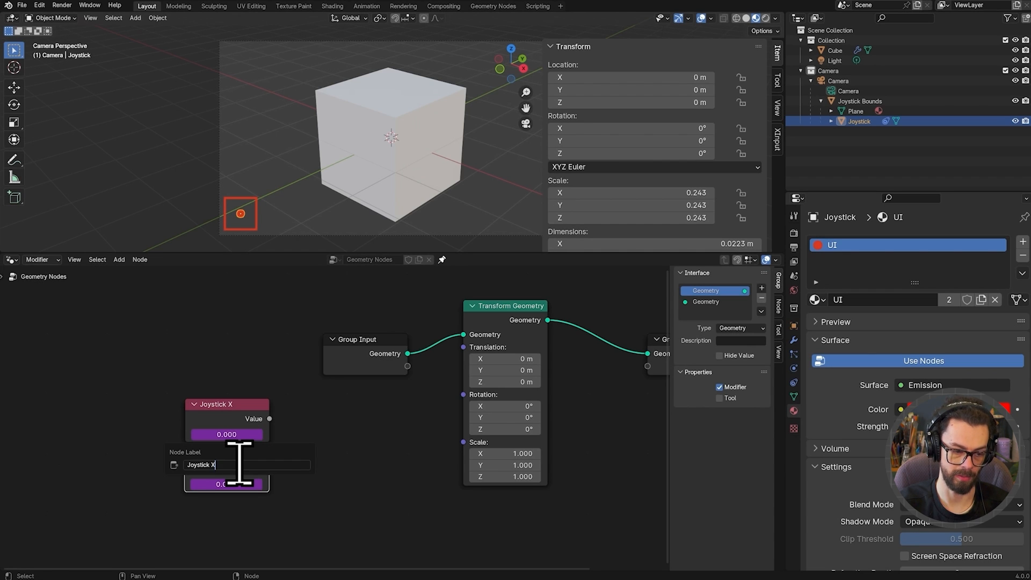
{"action": "type", "text": "Y"}
{"action": "key", "text": "Return"}
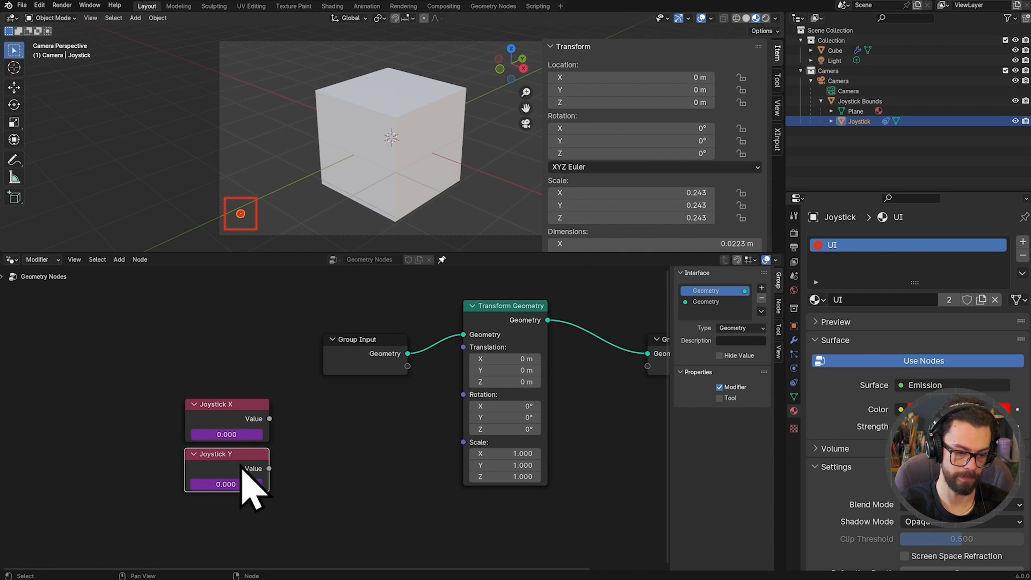
Test the two driven value nodes by moving the Joystick during playback, cancelling the move and stopping playback.
{"action": "key", "text": "space"}
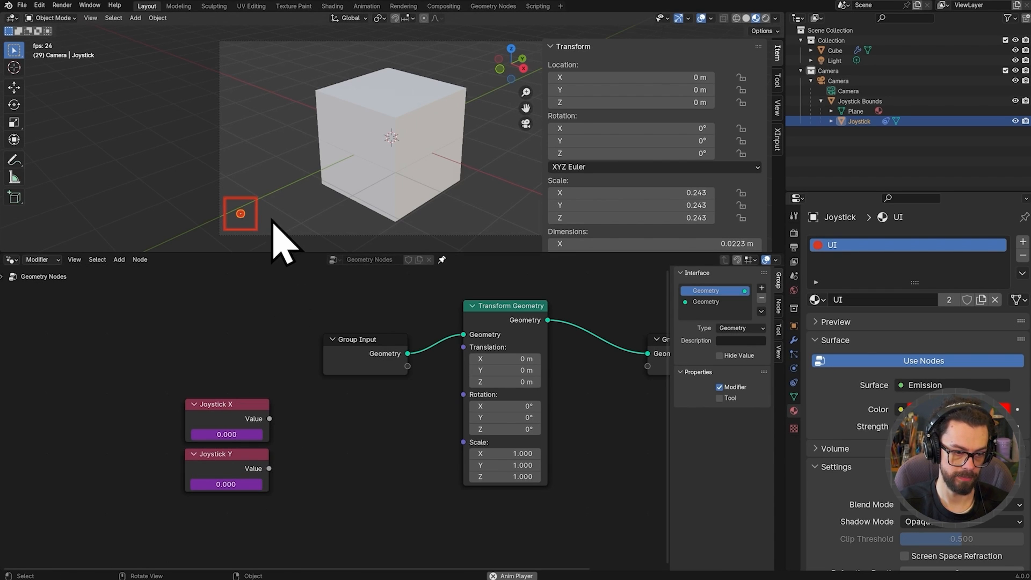
{"action": "key", "text": "g"}
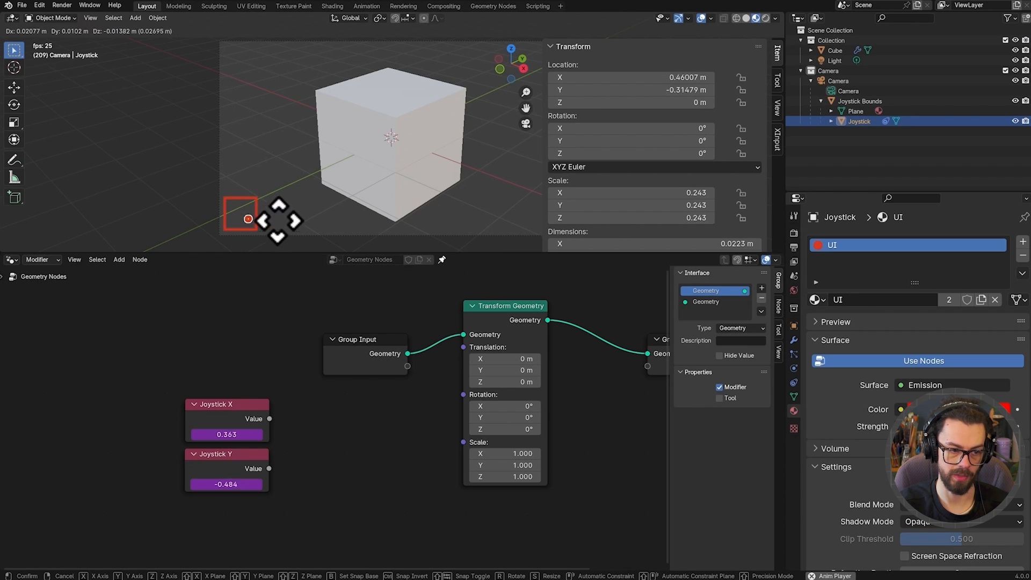
{"action": "right_click", "coordinate": [273, 222]}
{"action": "key", "text": "space"}
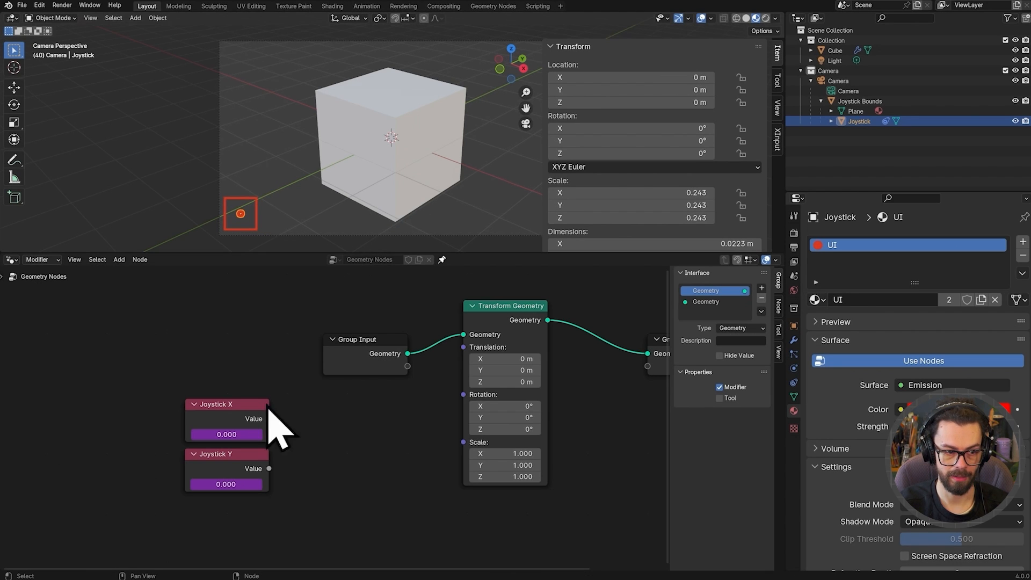
Group the Joystick X and Joystick Y nodes and move them farther from the Group Output node.
{"action": "left_click_drag", "start_coordinate": [152, 372], "coordinate": [193, 459]}
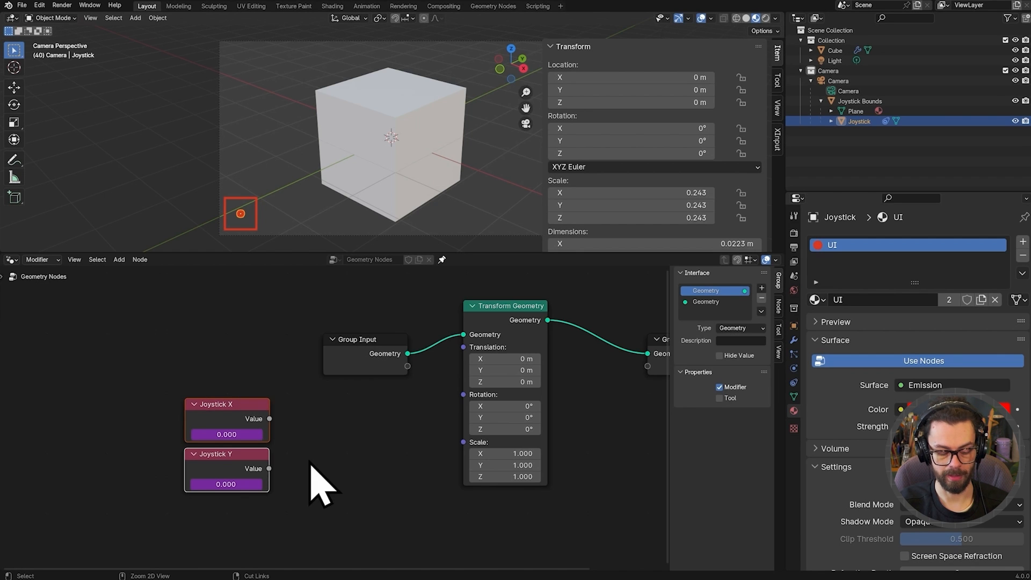
{"action": "key", "text": "ctrl+g"}
{"action": "middle_click_drag", "start_coordinate": [343, 442], "coordinate": [381, 399]}
{"action": "left_click_drag", "start_coordinate": [304, 335], "coordinate": [431, 448]}
{"action": "key", "text": "x"}
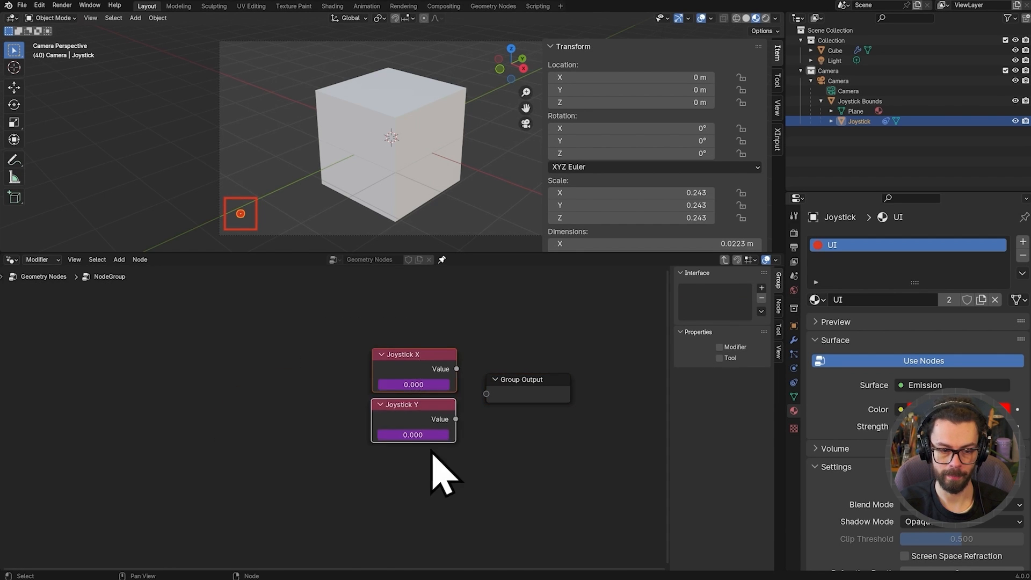
{"action": "key", "text": "g"}
{"action": "left_click", "coordinate": [305, 479]}
Return to the parent node tree and rename the new node group _controls.
{"action": "key", "text": "Tab"}
{"action": "middle_click_drag", "start_coordinate": [371, 409], "coordinate": [429, 359]}
{"action": "scroll", "coordinate": [299, 402], "scroll_direction": "up", "scroll_amount": 5}
{"action": "double_click", "coordinate": [301, 390]}
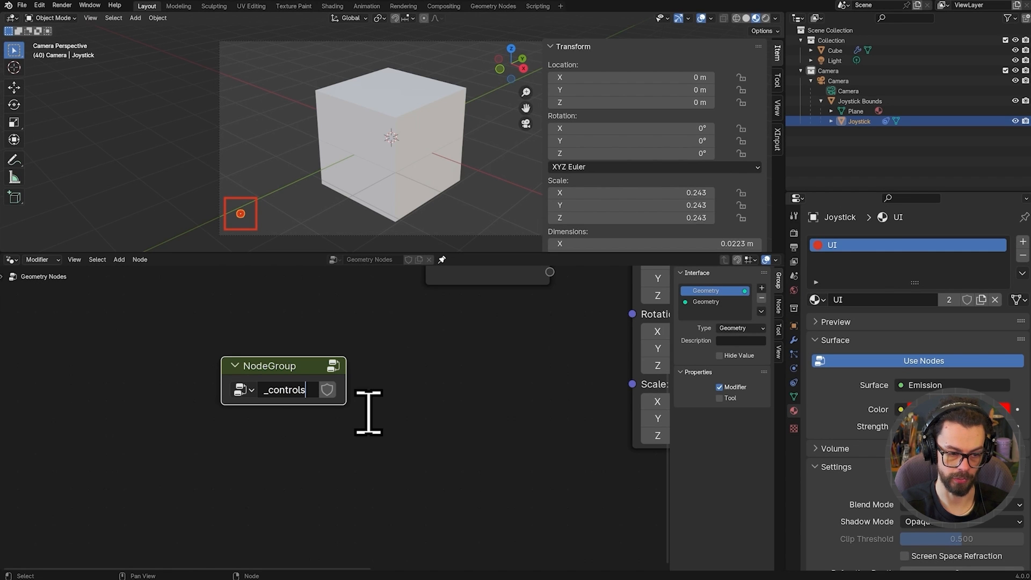
{"action": "key", "text": "Return"}
Inside _controls, connect Joystick X's value to the Group Output and rename that output Steering Angle.
{"action": "key", "text": "Tab"}
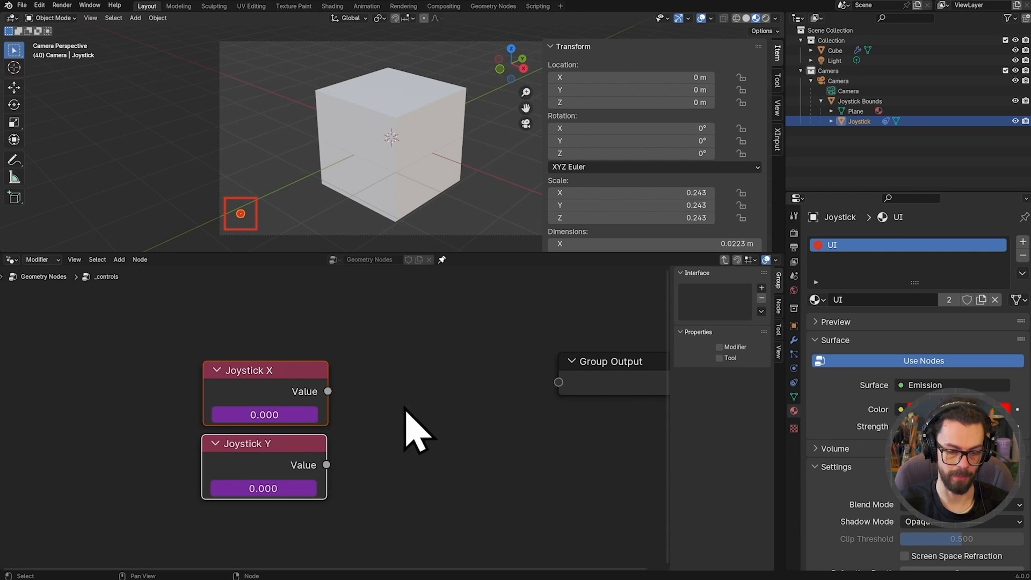
{"action": "middle_click_drag", "start_coordinate": [414, 437], "coordinate": [335, 392]}
{"action": "left_click_drag", "start_coordinate": [256, 375], "coordinate": [493, 376]}
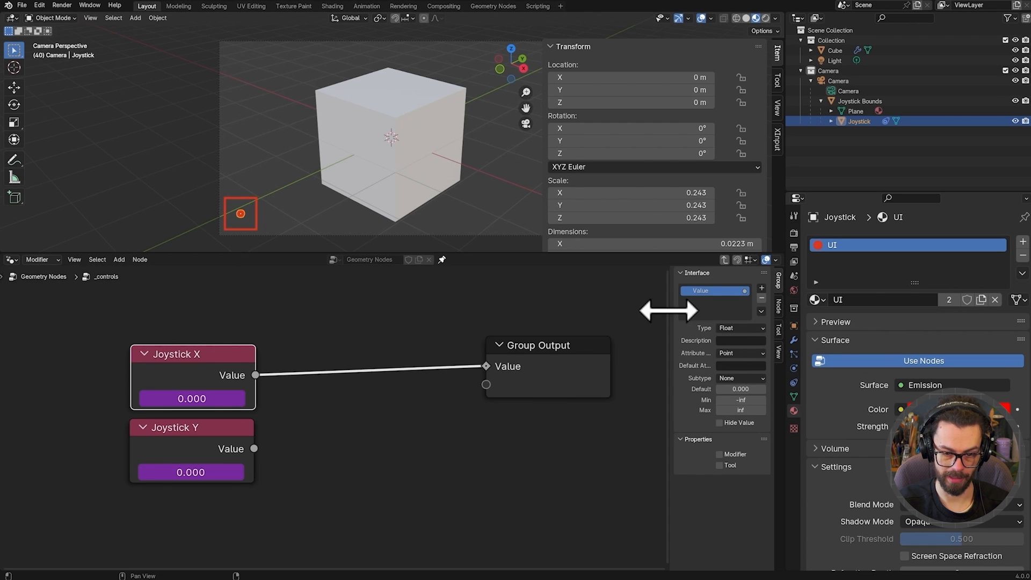
{"action": "left_click_drag", "start_coordinate": [669, 307], "coordinate": [587, 308]}
{"action": "middle_click_drag", "start_coordinate": [587, 308], "coordinate": [661, 304], "text": "ctrl"}
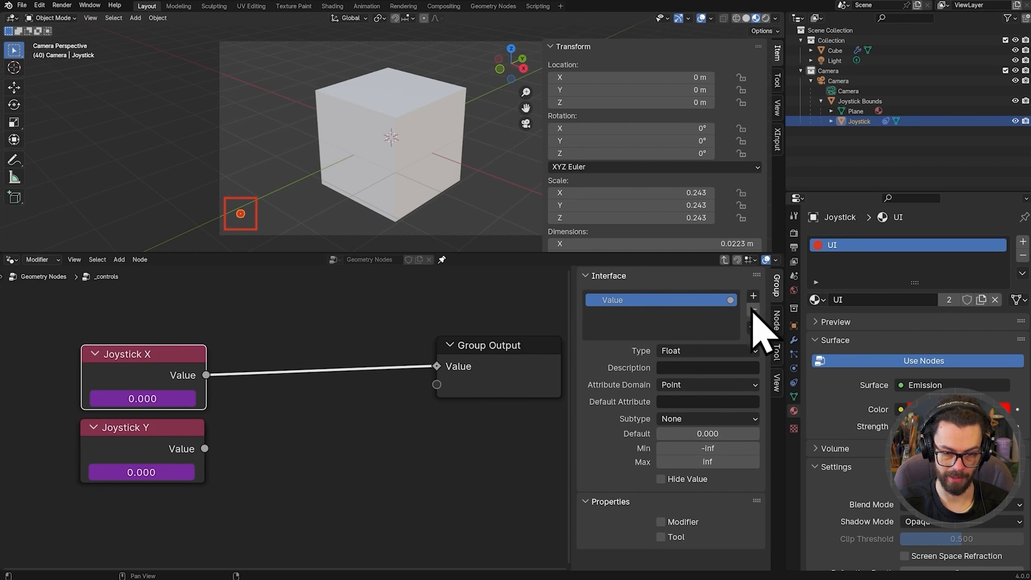
{"action": "double_click", "coordinate": [613, 301]}
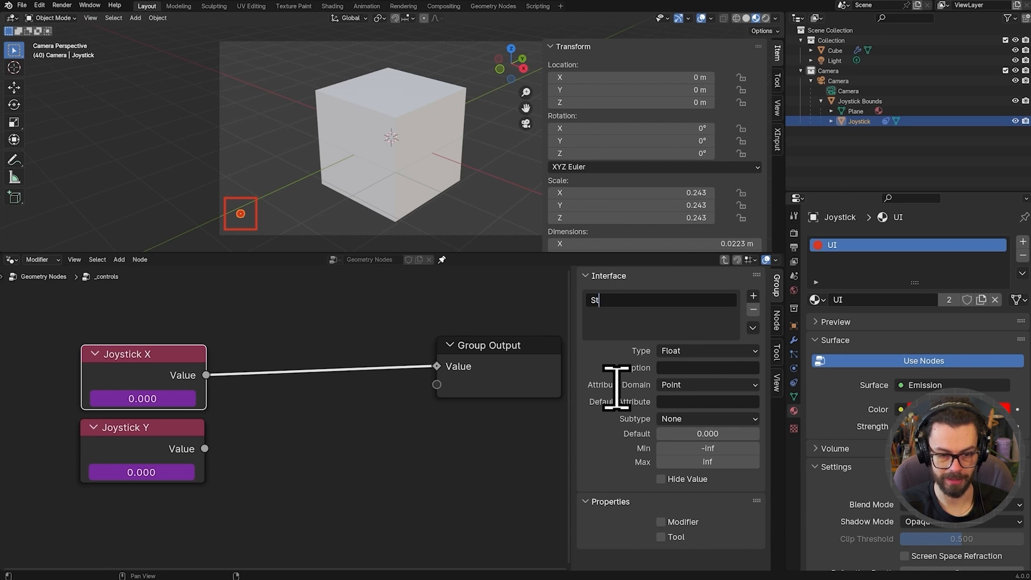
{"action": "key", "text": "Return"}
Move the Joystick Y node down to leave working space beneath Joystick X.
{"action": "middle_click_drag", "start_coordinate": [344, 392], "coordinate": [445, 328]}
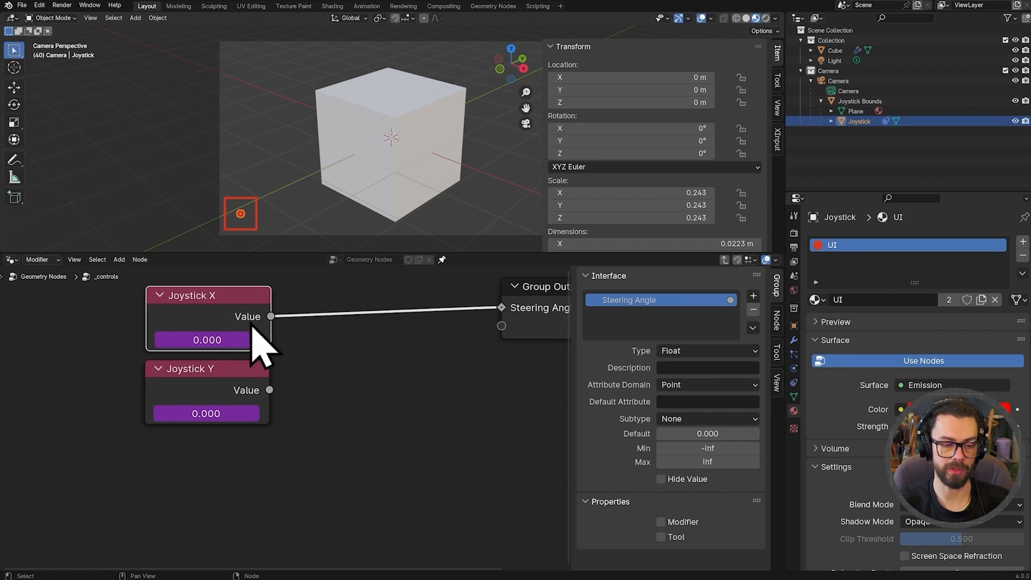
{"action": "left_click", "coordinate": [230, 379]}
{"action": "key", "text": "g"}
{"action": "left_click", "coordinate": [352, 448]}
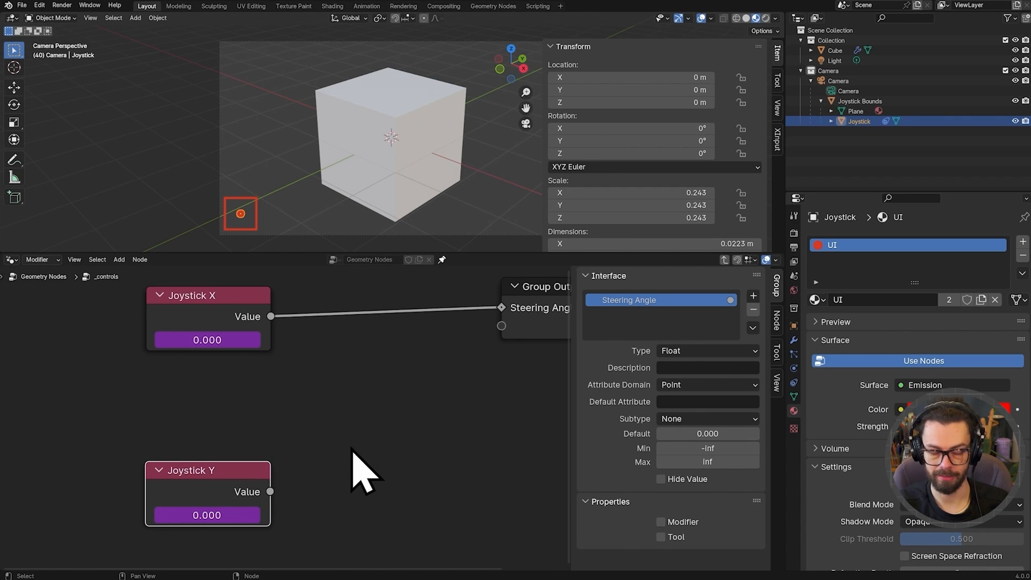
Insert a Math node between Joystick X and the Steering Angle output and set its operation to Multiply.
{"action": "middle_click_drag", "start_coordinate": [369, 365], "coordinate": [369, 363]}
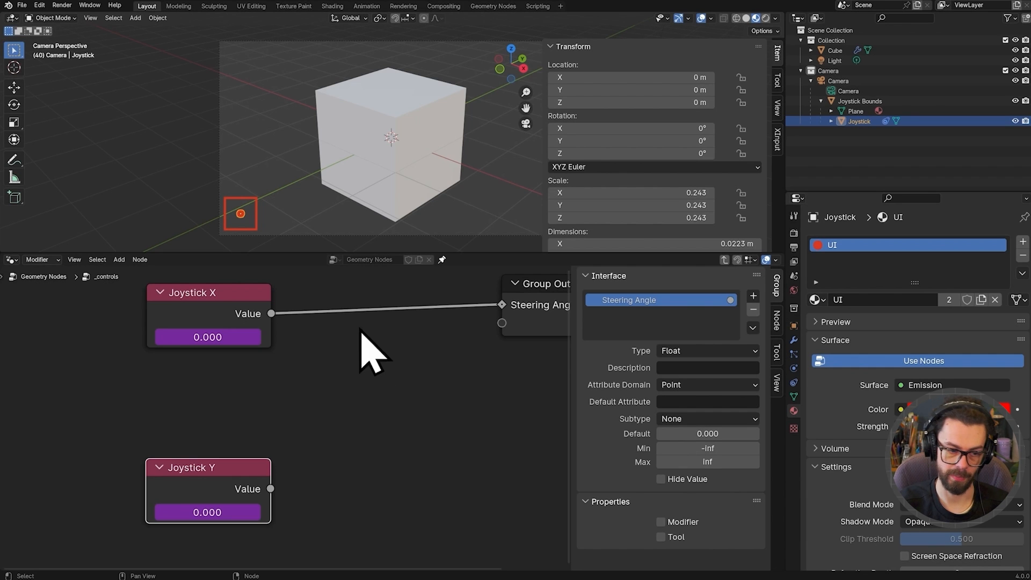
{"action": "scroll", "coordinate": [357, 335], "scroll_direction": "down", "scroll_amount": 2}
{"action": "key", "text": "shift+a"}
{"action": "mouse_move", "coordinate": [356, 379]}
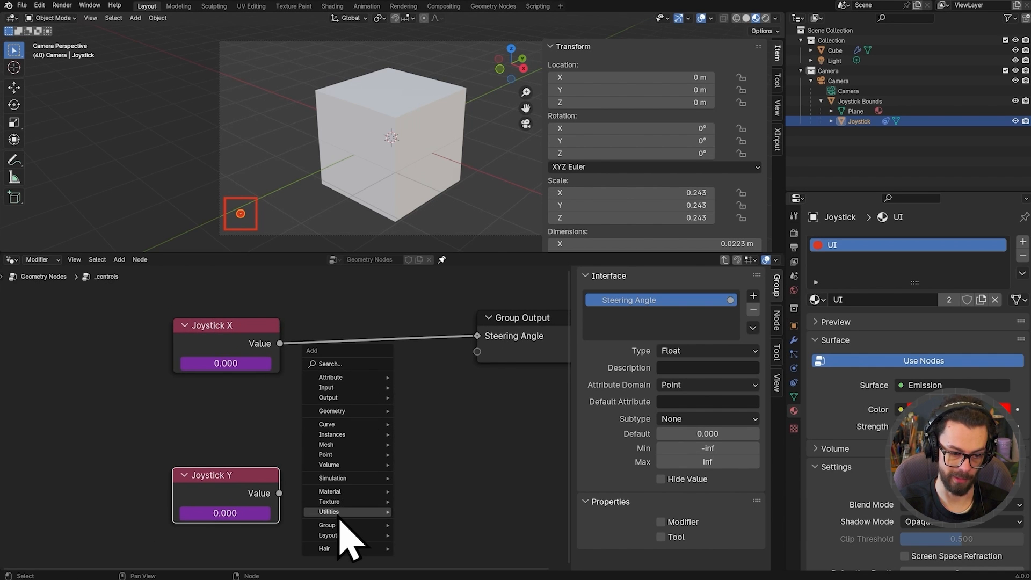
{"action": "mouse_move", "coordinate": [340, 519]}
{"action": "mouse_move", "coordinate": [441, 468]}
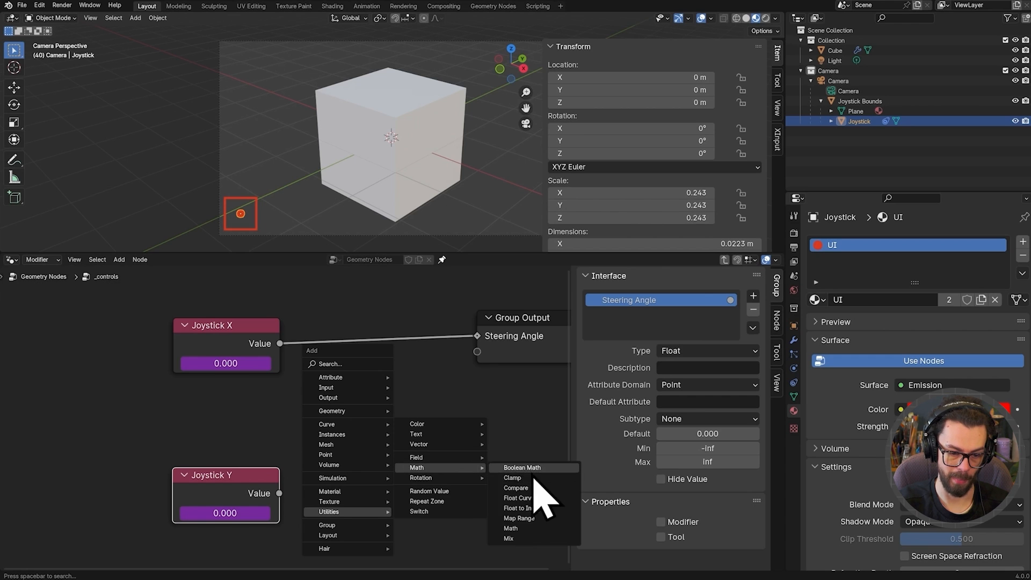
{"action": "left_click", "coordinate": [531, 529]}
{"action": "left_click", "coordinate": [370, 369]}
{"action": "left_click", "coordinate": [384, 367]}
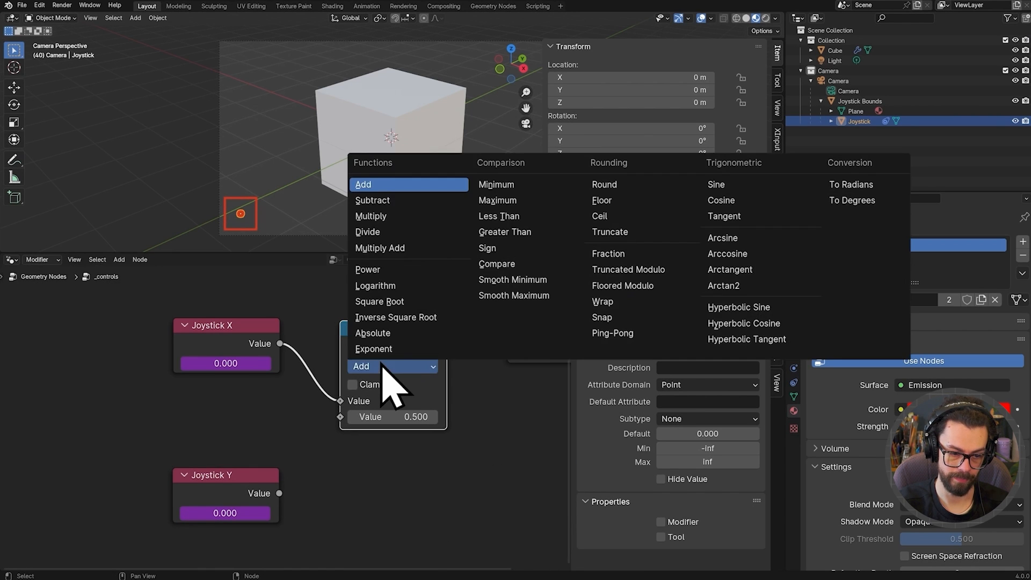
{"action": "left_click", "coordinate": [388, 216]}
{"action": "left_click_drag", "start_coordinate": [379, 341], "coordinate": [337, 342]}
{"action": "middle_click_drag", "start_coordinate": [230, 478], "coordinate": [244, 429]}
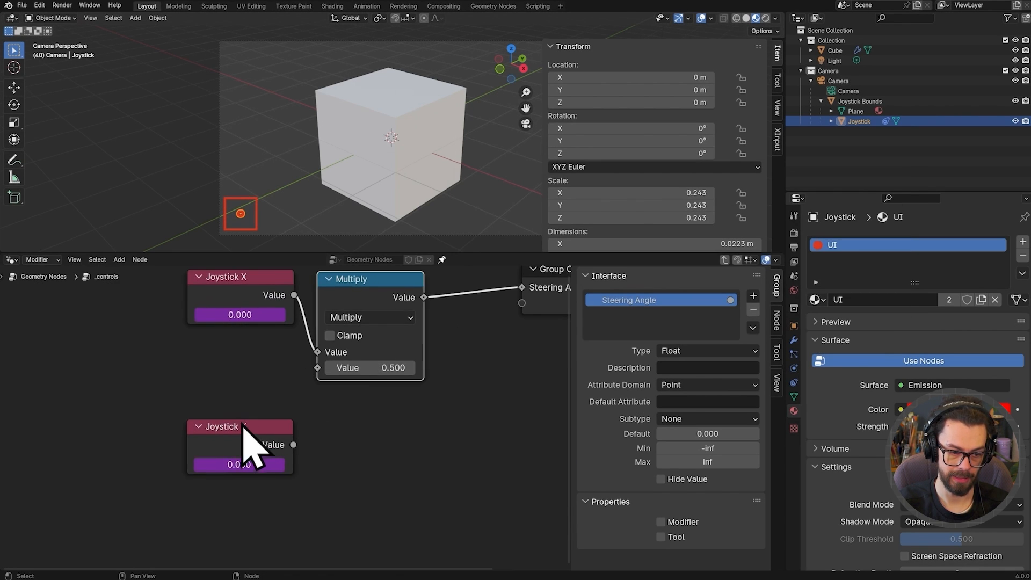
Duplicate the Multiply node into the gap above Joystick Y, change it to To Radians and connect it to Multiply's second value.
{"action": "left_click_drag", "start_coordinate": [244, 440], "coordinate": [237, 472]}
{"action": "left_click", "coordinate": [357, 296]}
{"action": "key", "text": "shift+d"}
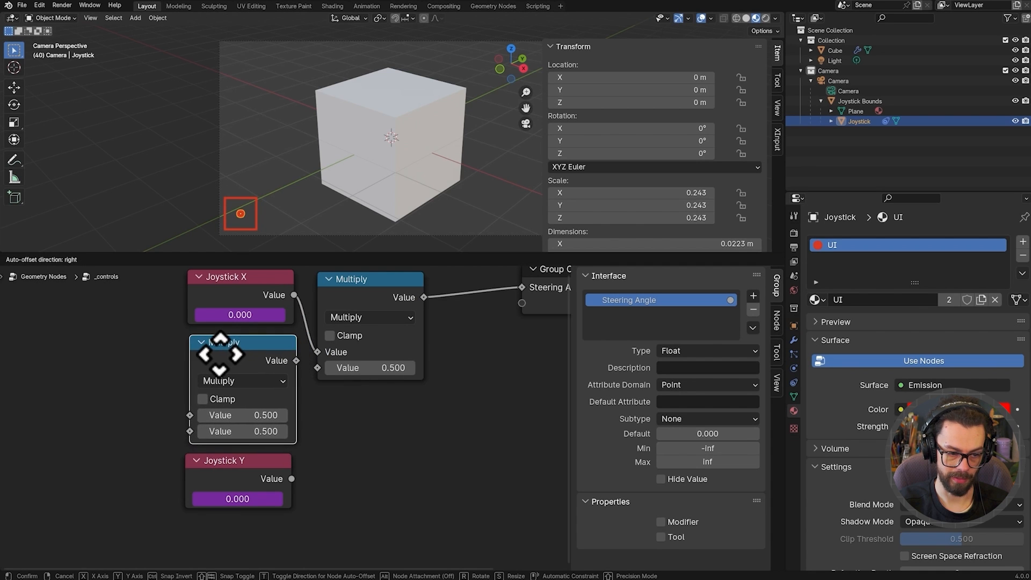
{"action": "left_click", "coordinate": [217, 355]}
{"action": "left_click", "coordinate": [242, 381]}
{"action": "left_click", "coordinate": [697, 198]}
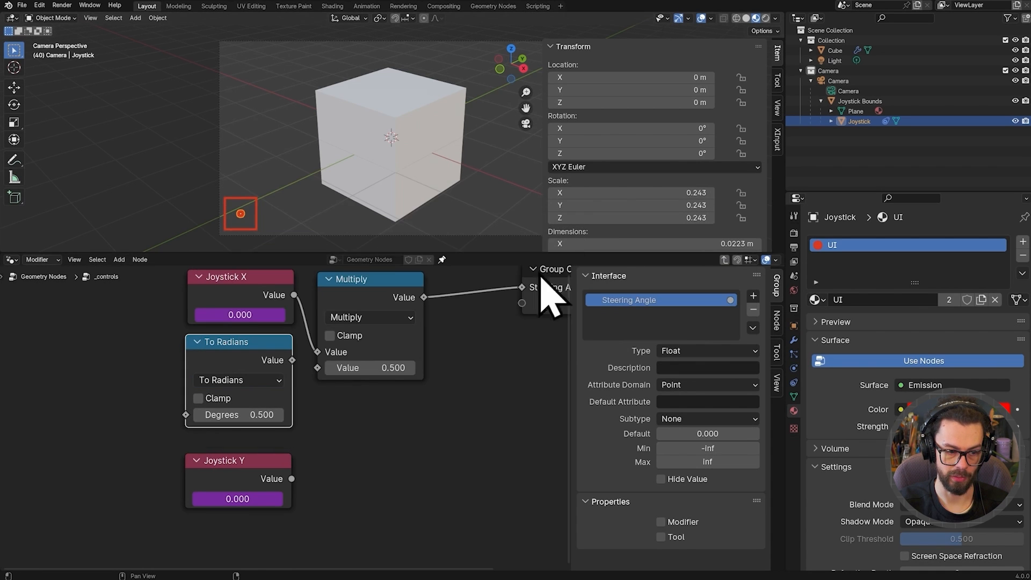
{"action": "left_click_drag", "start_coordinate": [292, 360], "coordinate": [323, 370]}
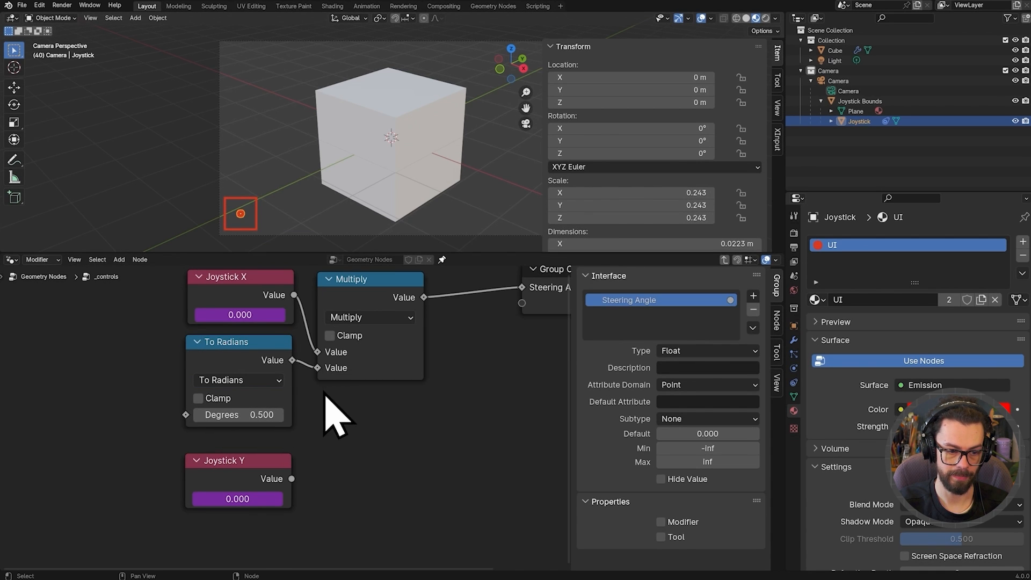
Collapse the Multiply node and place the To Radians node directly beneath it.
{"action": "left_click", "coordinate": [335, 294]}
{"action": "key", "text": "h"}
{"action": "left_click_drag", "start_coordinate": [241, 361], "coordinate": [368, 325]}
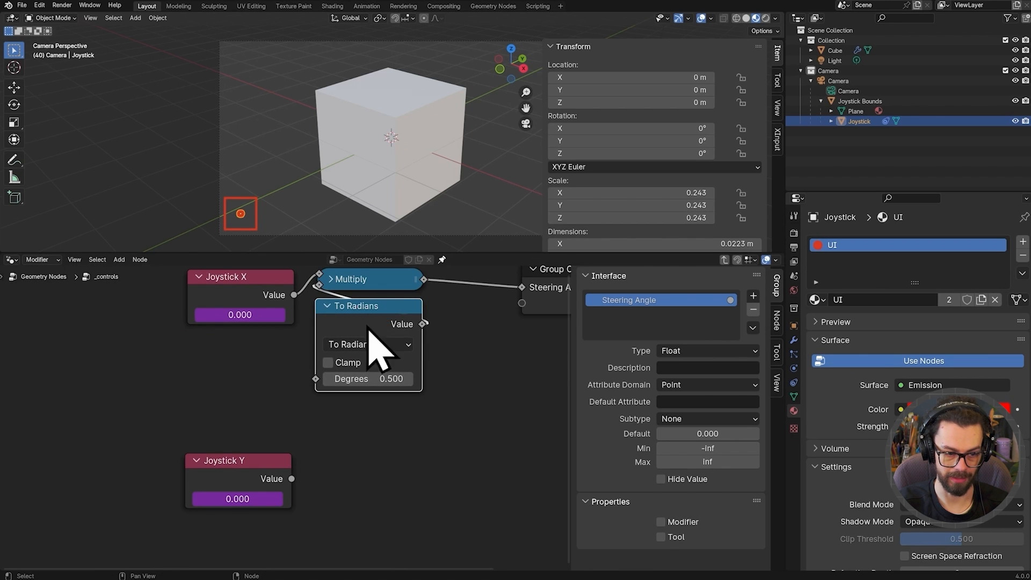
{"action": "middle_click_drag", "start_coordinate": [368, 325], "coordinate": [353, 367]}
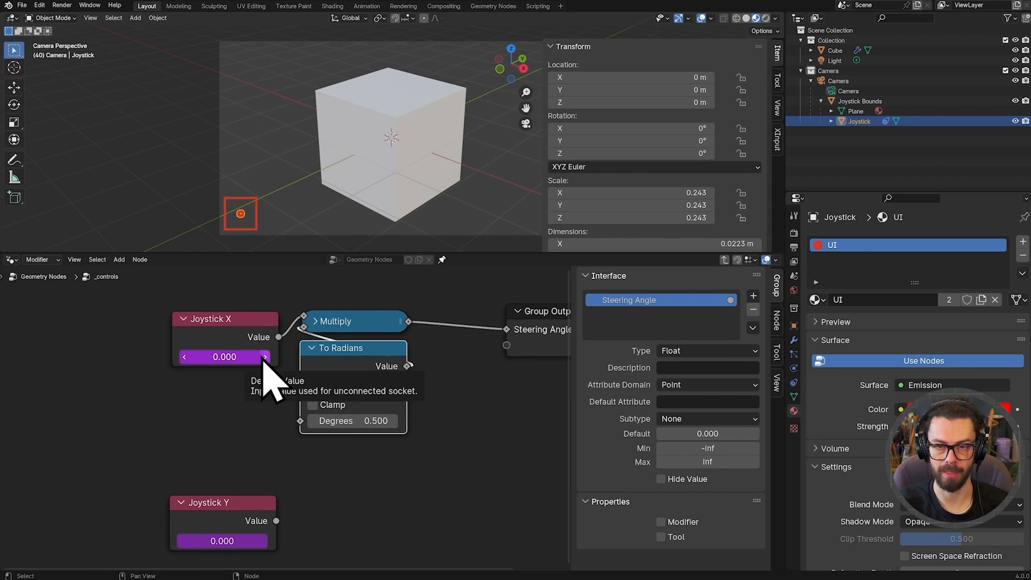
Set the To Radians node's degrees to 60.
{"action": "left_click", "coordinate": [322, 422]}
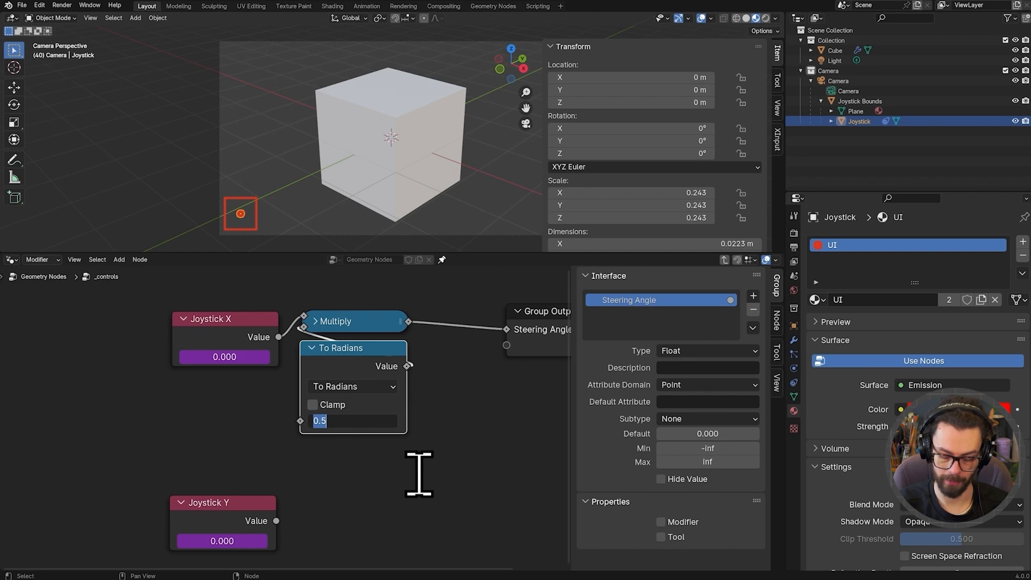
{"action": "key", "text": "Return"}
{"action": "middle_click_drag", "start_coordinate": [426, 392], "coordinate": [299, 363]}
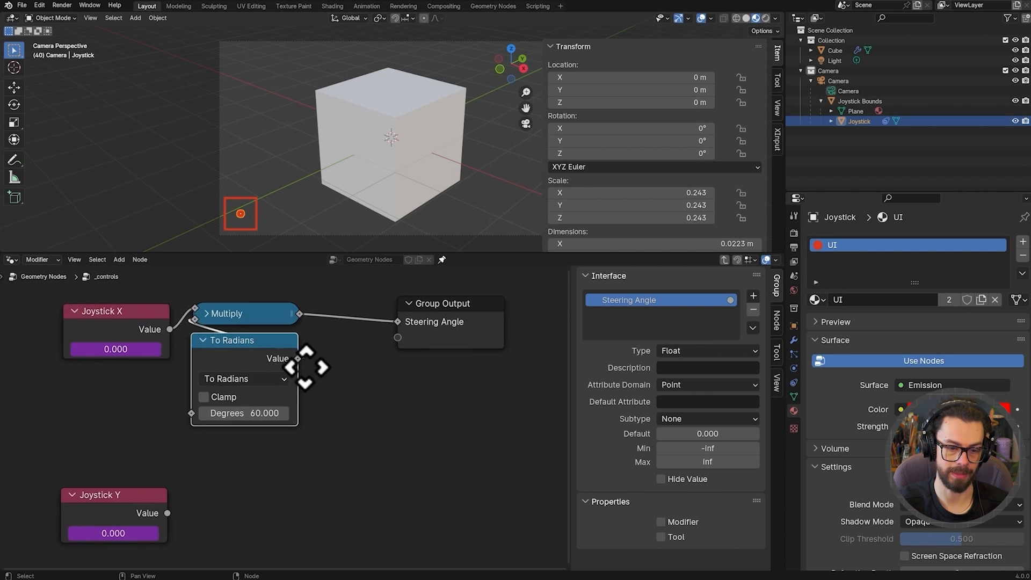
Outside the _controls group, feed Steering Angle into a new Combine XYZ node's Z and connect its Vector to Transform Geometry's Rotation.
{"action": "key", "text": "Tab"}
{"action": "scroll", "coordinate": [419, 353], "scroll_direction": "down", "scroll_amount": 4}
{"action": "middle_click_drag", "start_coordinate": [455, 343], "coordinate": [311, 392]}
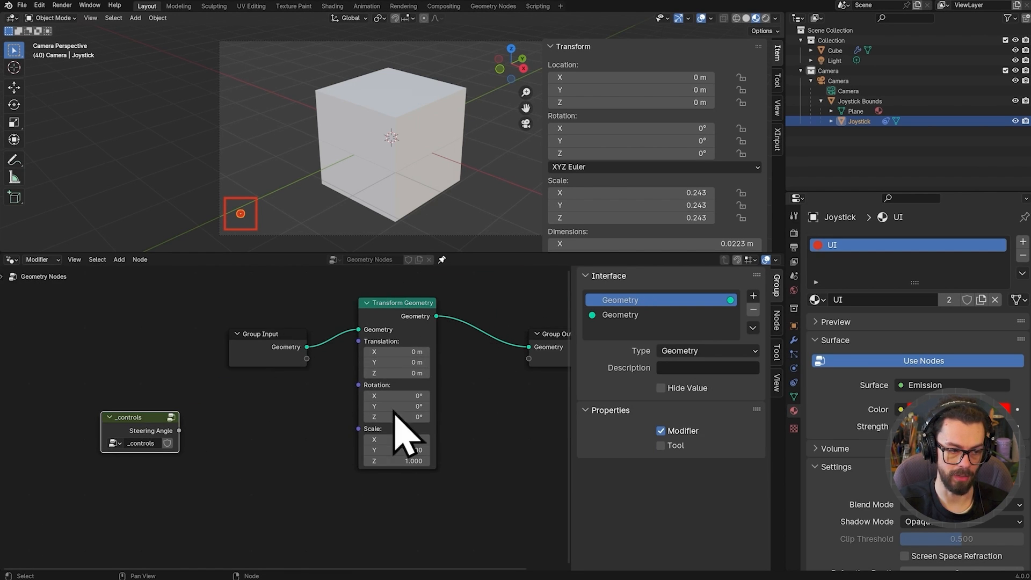
{"action": "middle_click_drag", "start_coordinate": [249, 400], "coordinate": [268, 387]}
{"action": "middle_click_drag", "start_coordinate": [257, 428], "coordinate": [258, 424]}
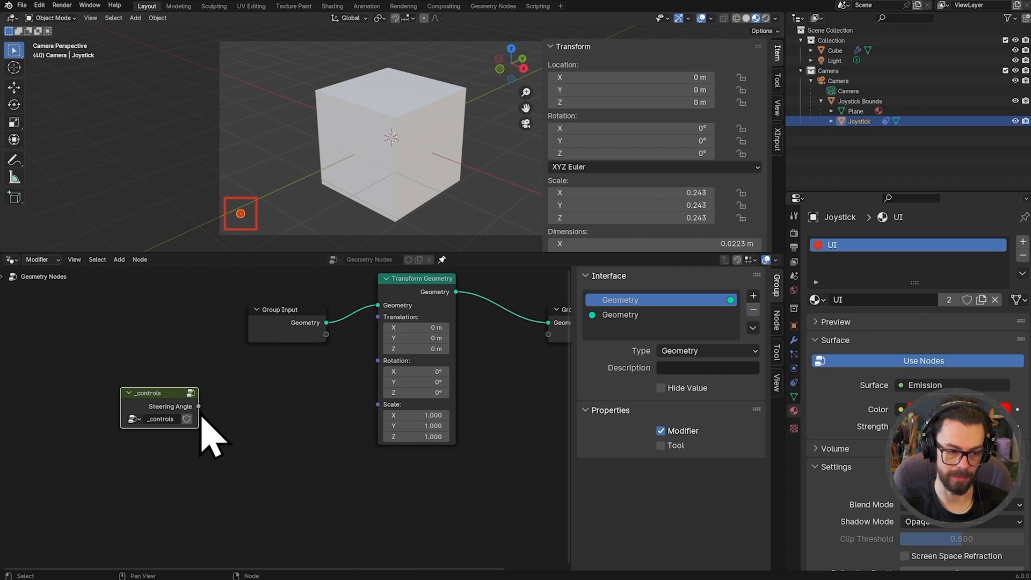
{"action": "left_click_drag", "start_coordinate": [199, 406], "coordinate": [270, 430]}
{"action": "type", "text": "com"}
{"action": "key", "text": "Return"}
{"action": "left_click", "coordinate": [271, 391]}
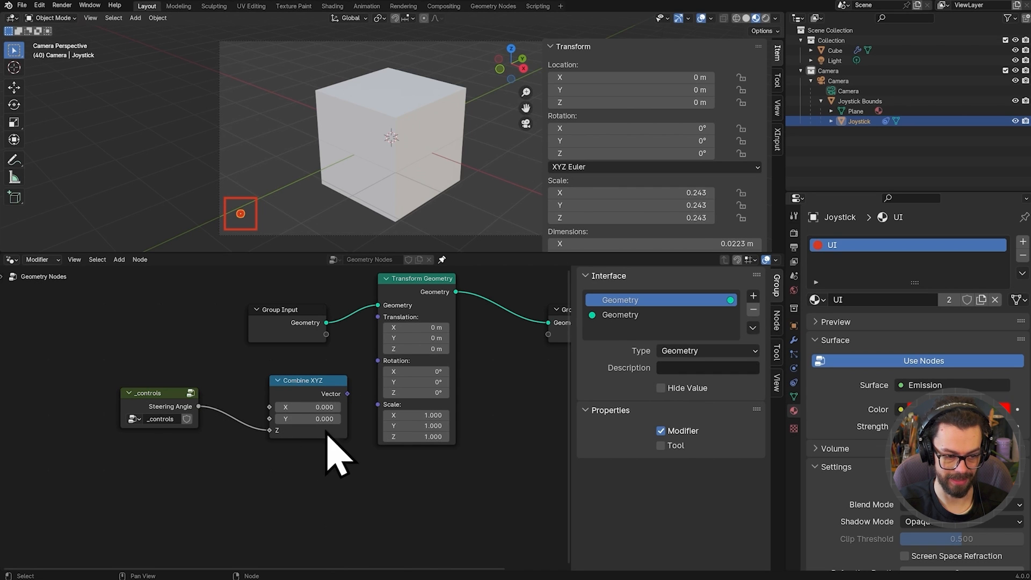
{"action": "left_click_drag", "start_coordinate": [347, 394], "coordinate": [378, 360]}
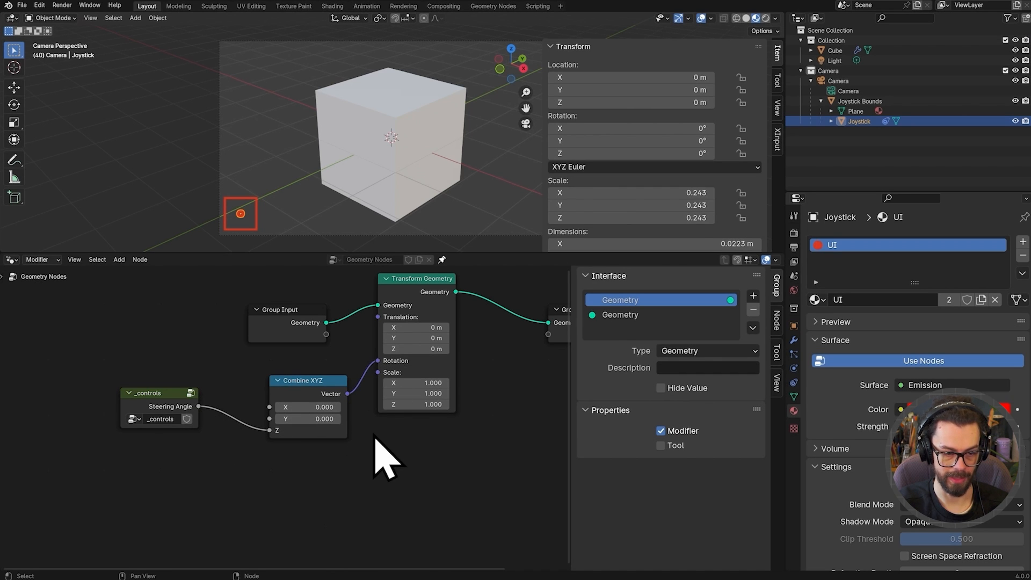
Test the cube's steering with a temporary move of the Joystick object, and go back inside the _controls group.
{"action": "key", "text": "g"}
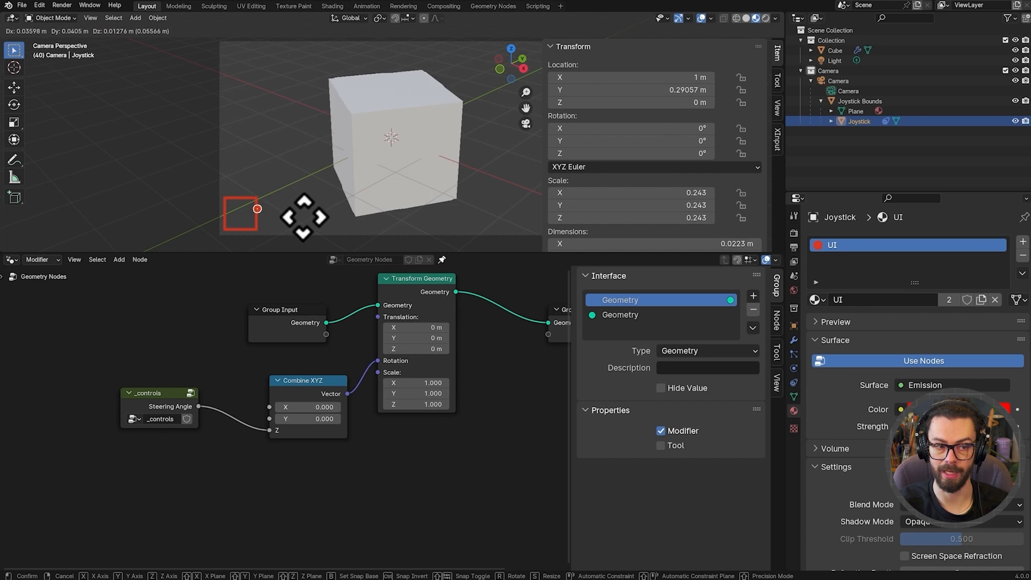
{"action": "right_click", "coordinate": [295, 218]}
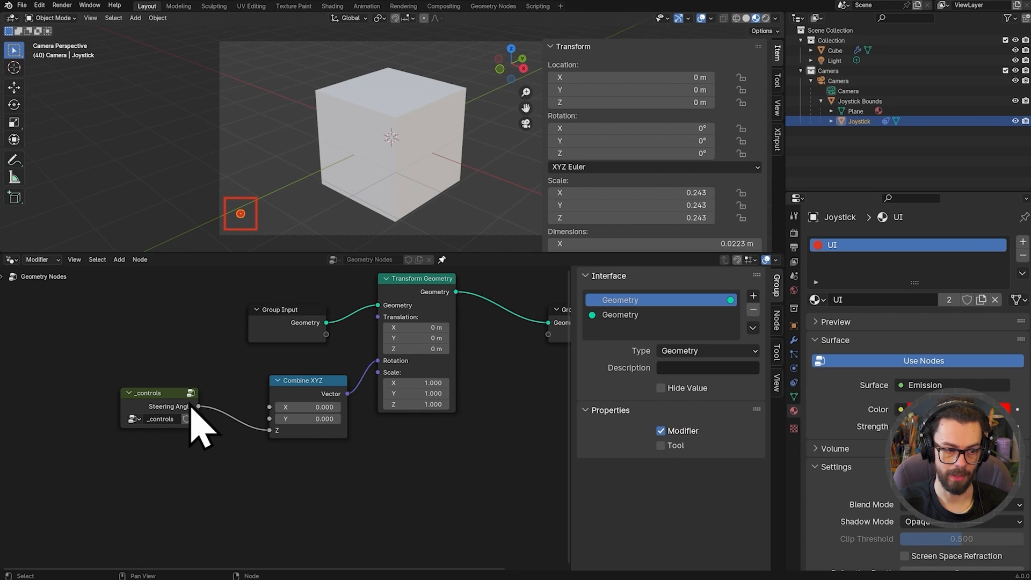
{"action": "key", "text": "Tab"}
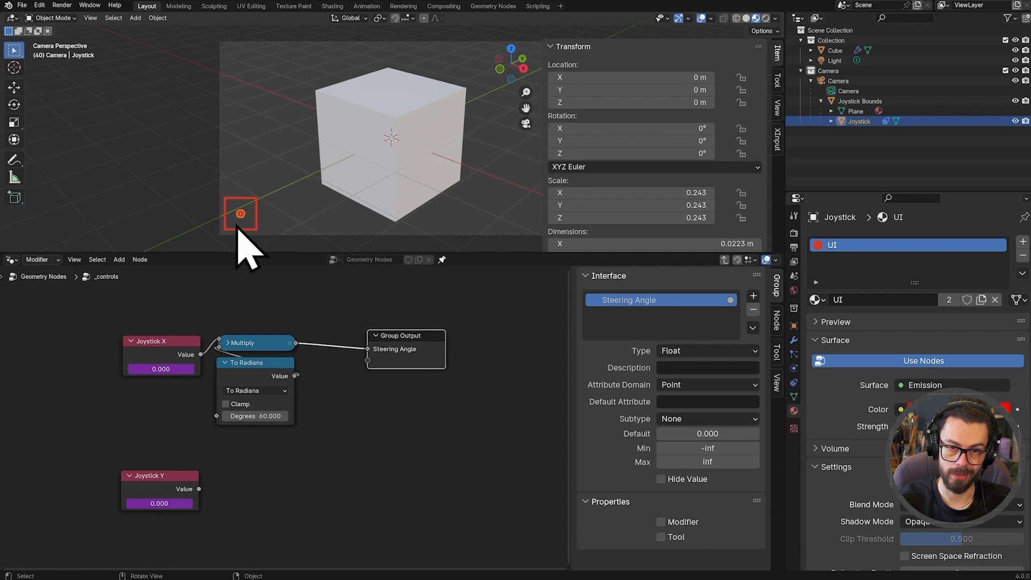
Examine the joystick control close up by temporarily moving the handle within its bounds and cancelling each move.
{"action": "key", "text": "g"}
{"action": "right_click", "coordinate": [283, 235]}
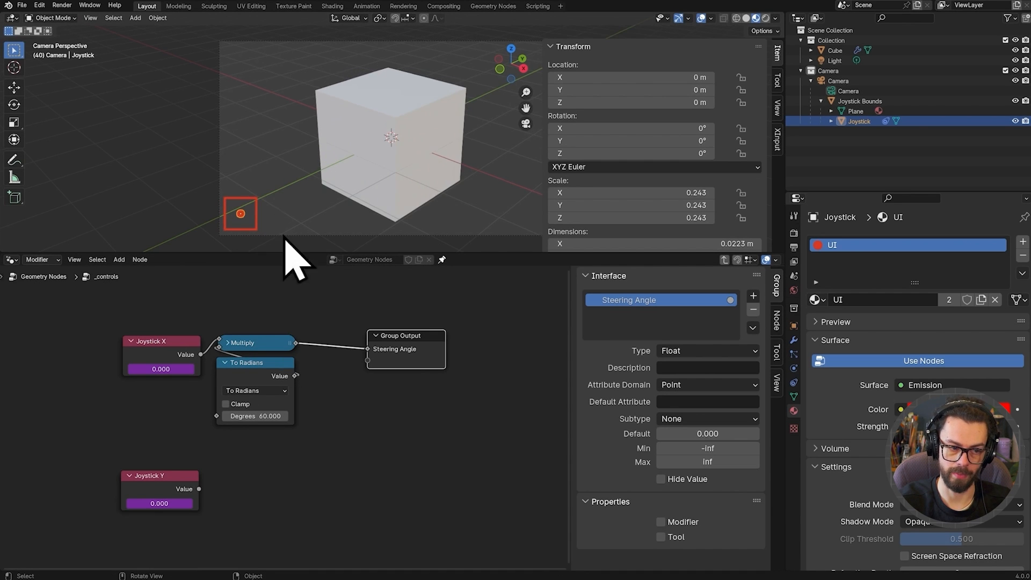
{"action": "scroll", "coordinate": [257, 220], "scroll_direction": "up", "scroll_amount": 4}
{"action": "middle_click_drag", "start_coordinate": [275, 214], "coordinate": [345, 120], "text": "shift"}
{"action": "middle_click_drag", "start_coordinate": [216, 186], "coordinate": [411, 142], "text": "shift"}
{"action": "scroll", "coordinate": [370, 129], "scroll_direction": "up", "scroll_amount": 4}
{"action": "key", "text": "g"}
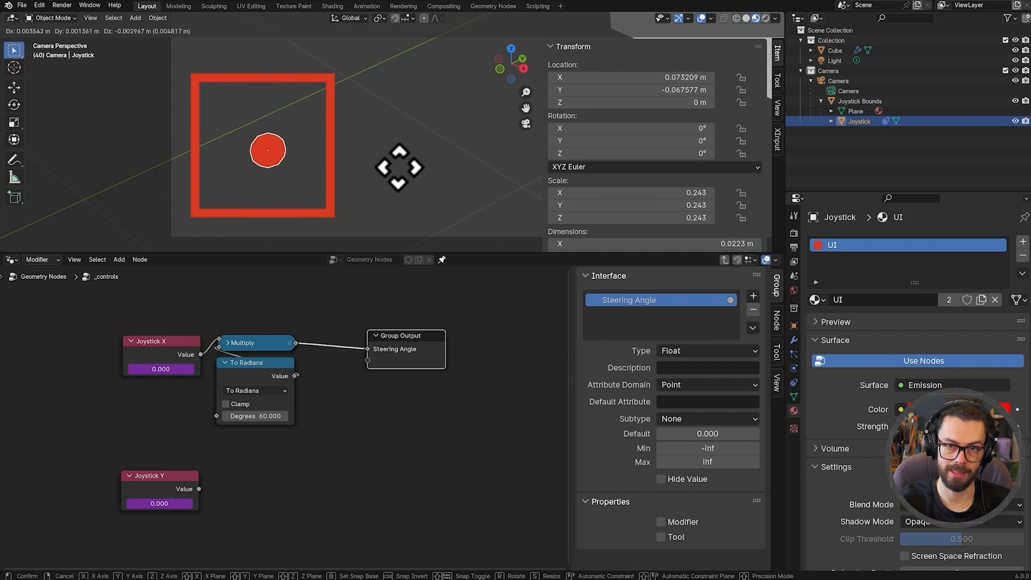
{"action": "key", "text": "Escape"}
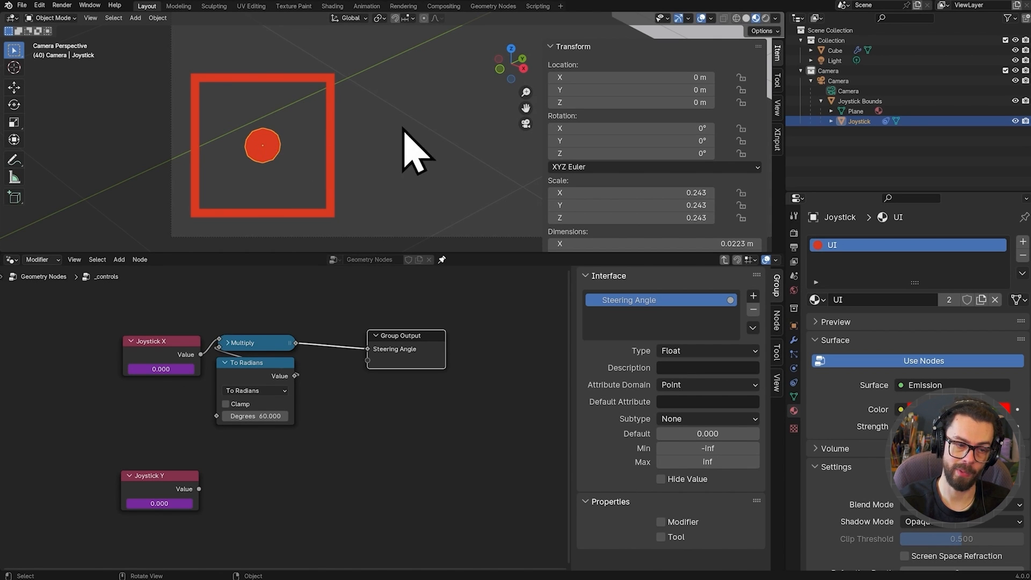
{"action": "key", "text": "g"}
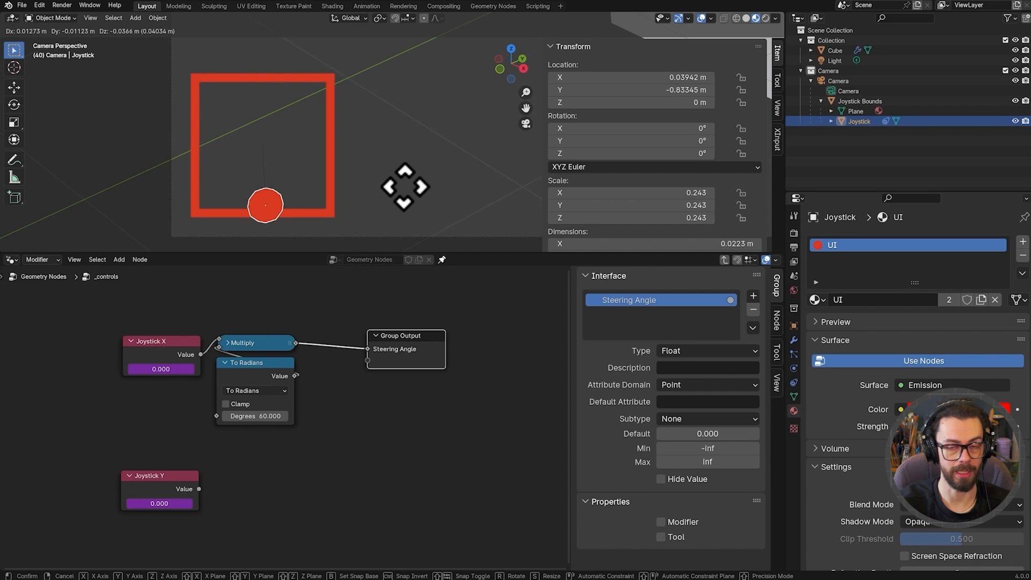
{"action": "key", "text": "Escape"}
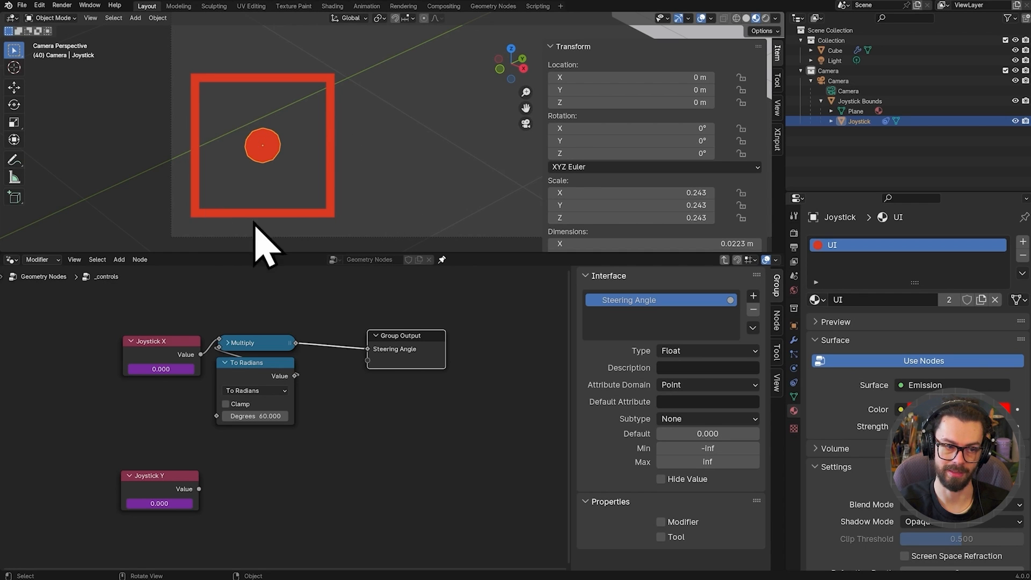
Move the Joystick Y node further down and left to free space beneath the steering nodes.
{"action": "scroll", "coordinate": [374, 424], "scroll_direction": "down", "scroll_amount": 2}
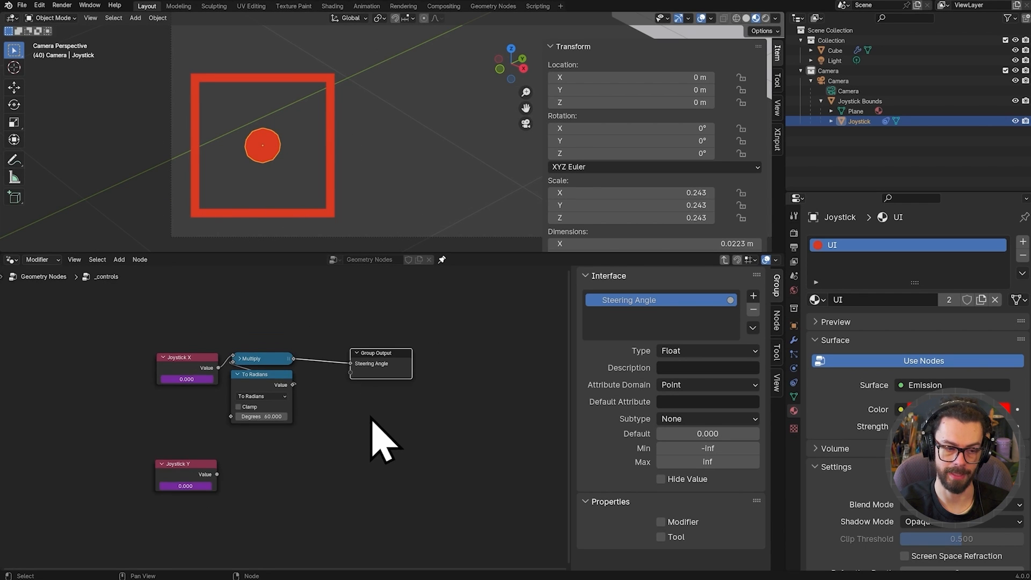
{"action": "middle_click_drag", "start_coordinate": [375, 437], "coordinate": [374, 386]}
{"action": "middle_click_drag", "start_coordinate": [364, 422], "coordinate": [377, 387]}
{"action": "scroll", "coordinate": [319, 394], "scroll_direction": "up", "scroll_amount": 1}
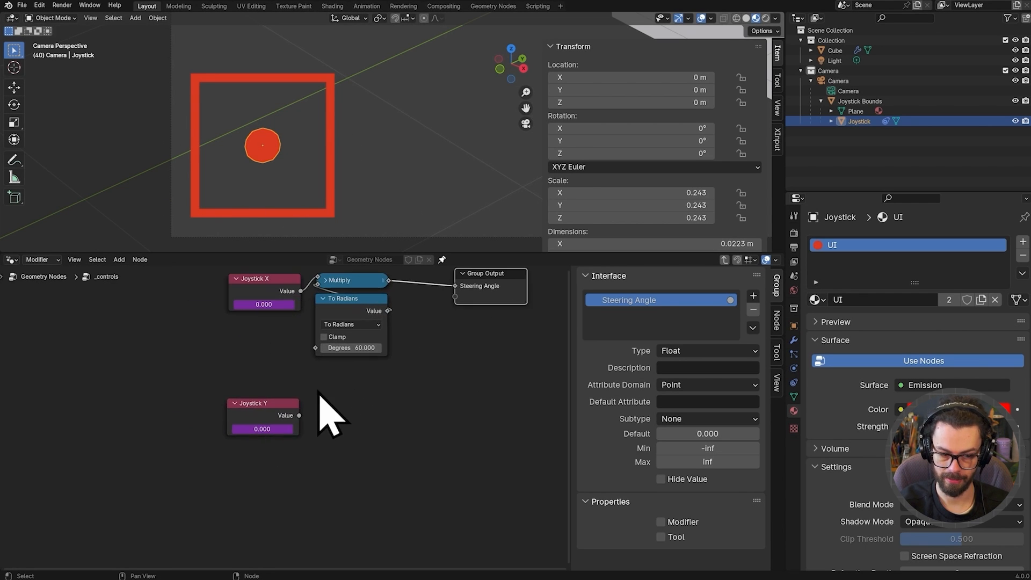
{"action": "left_click_drag", "start_coordinate": [278, 414], "coordinate": [203, 450]}
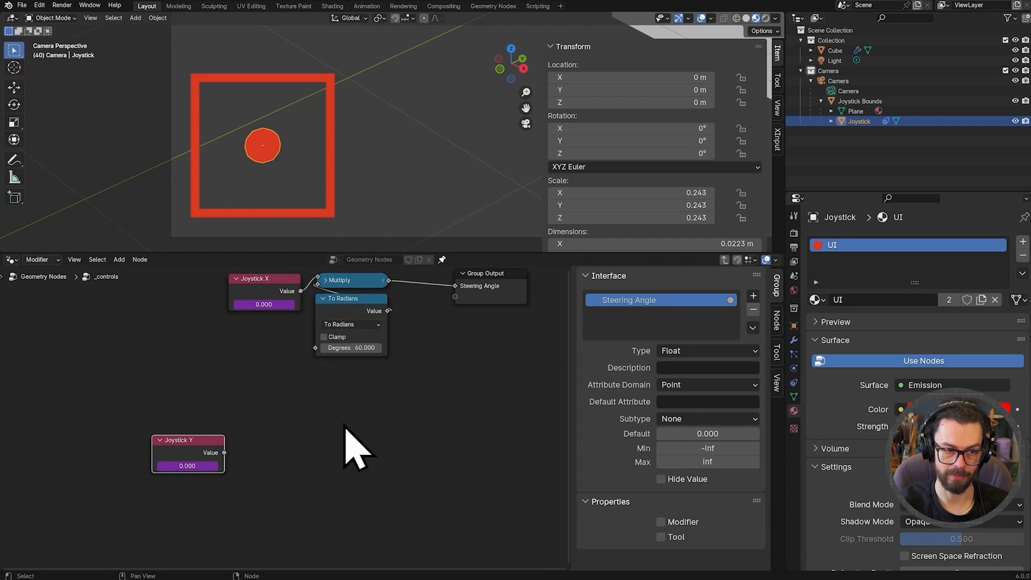
Check the joystick's vertical travel with temporary moves up, down and diagonally, cancelling each one.
{"action": "key", "text": "g"}
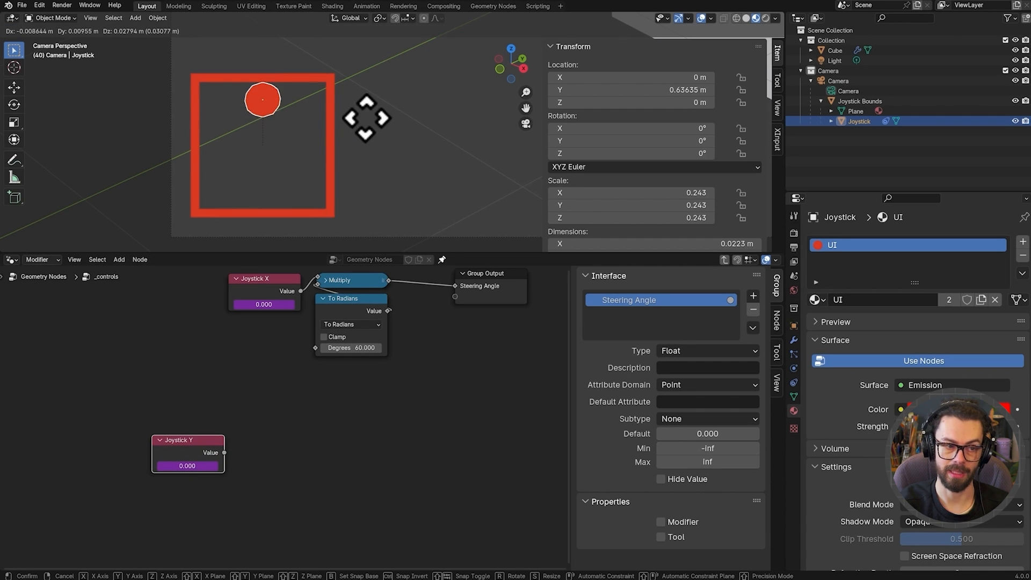
{"action": "right_click", "coordinate": [367, 169]}
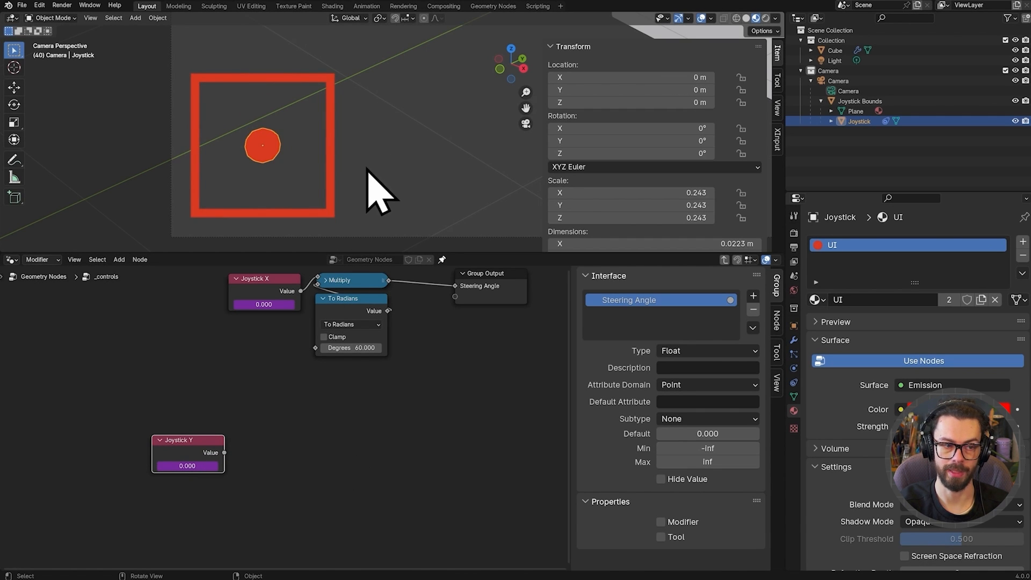
{"action": "key", "text": "g"}
{"action": "right_click", "coordinate": [366, 116]}
{"action": "key", "text": "g"}
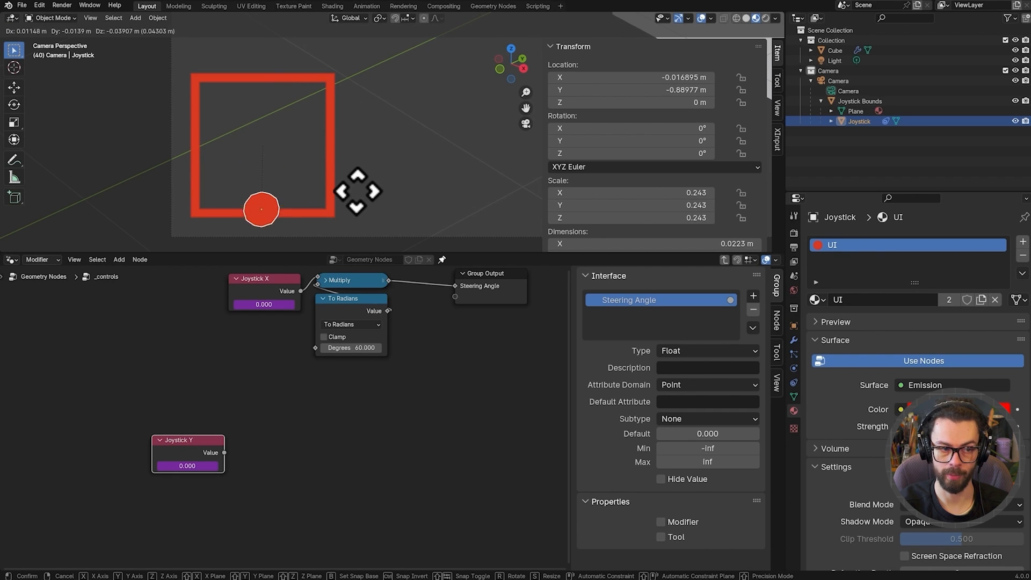
{"action": "right_click", "coordinate": [359, 200]}
{"action": "key", "text": "g"}
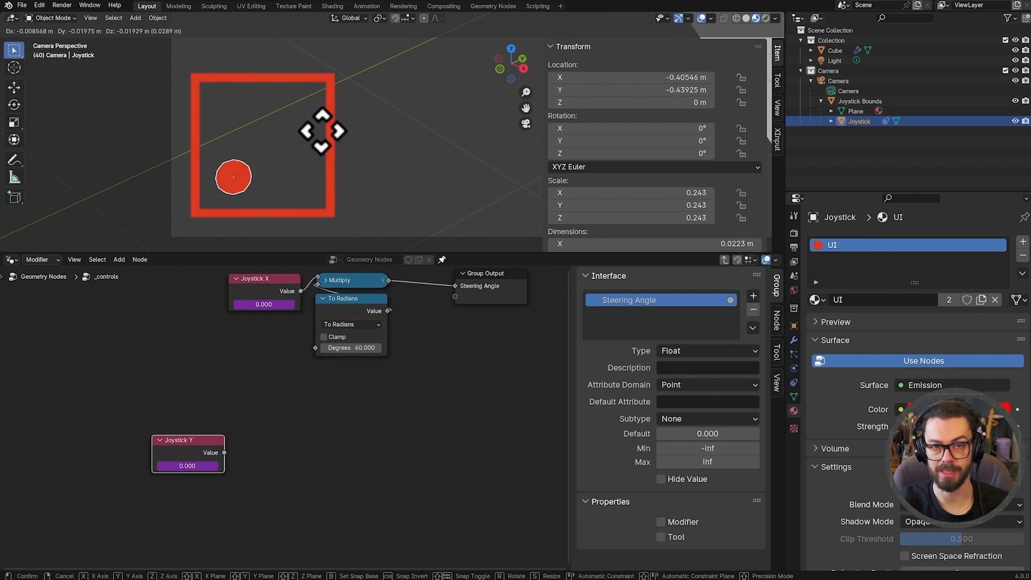
{"action": "right_click", "coordinate": [354, 153]}
{"action": "key", "text": "g"}
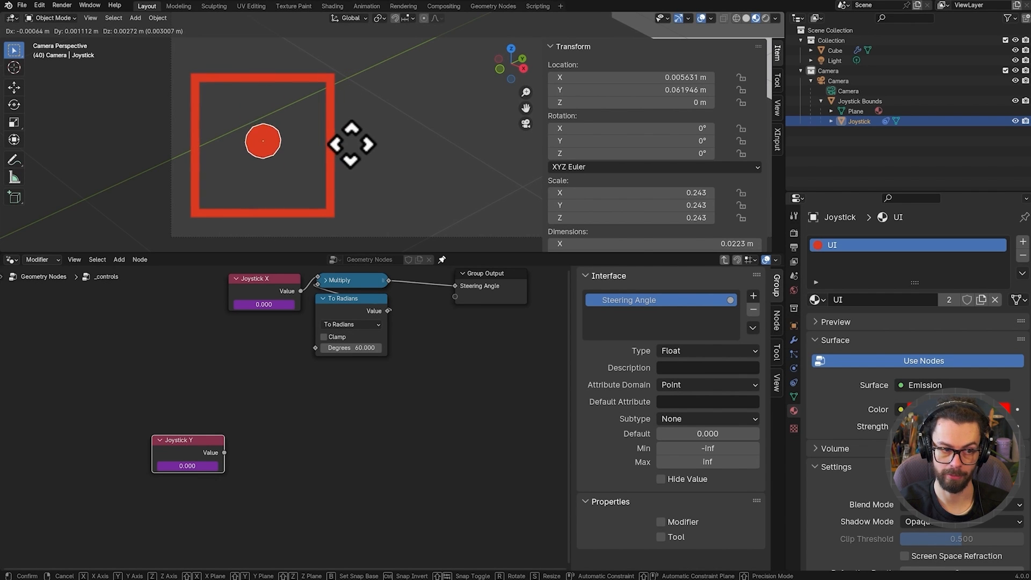
{"action": "right_click", "coordinate": [352, 231]}
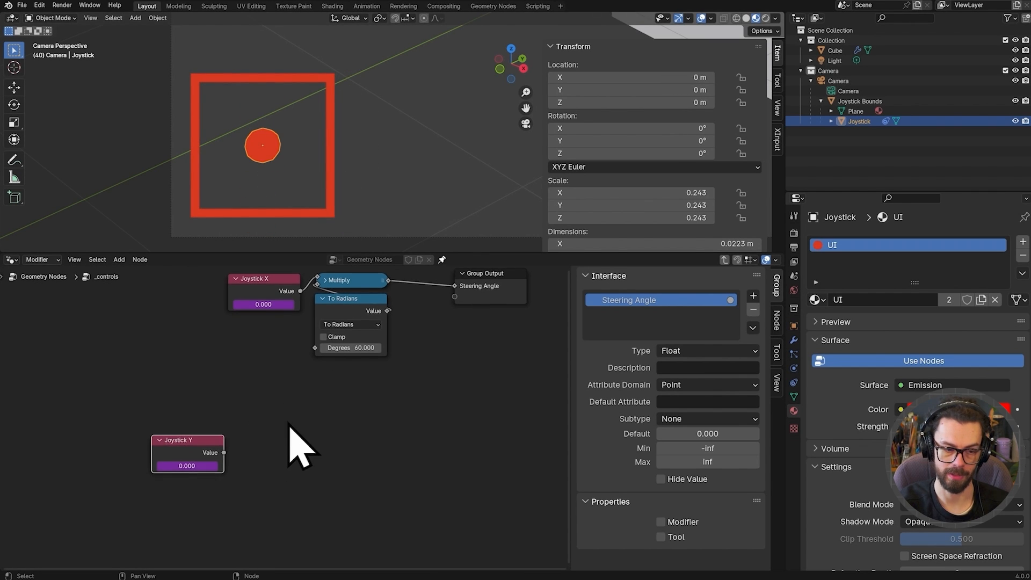
Duplicate the To Radians node, change the copy to Absolute and connect Joystick Y's value to it.
{"action": "scroll", "coordinate": [297, 446], "scroll_direction": "up", "scroll_amount": 1}
{"action": "left_click", "coordinate": [360, 317]}
{"action": "key", "text": "shift+d"}
{"action": "left_click", "coordinate": [344, 411]}
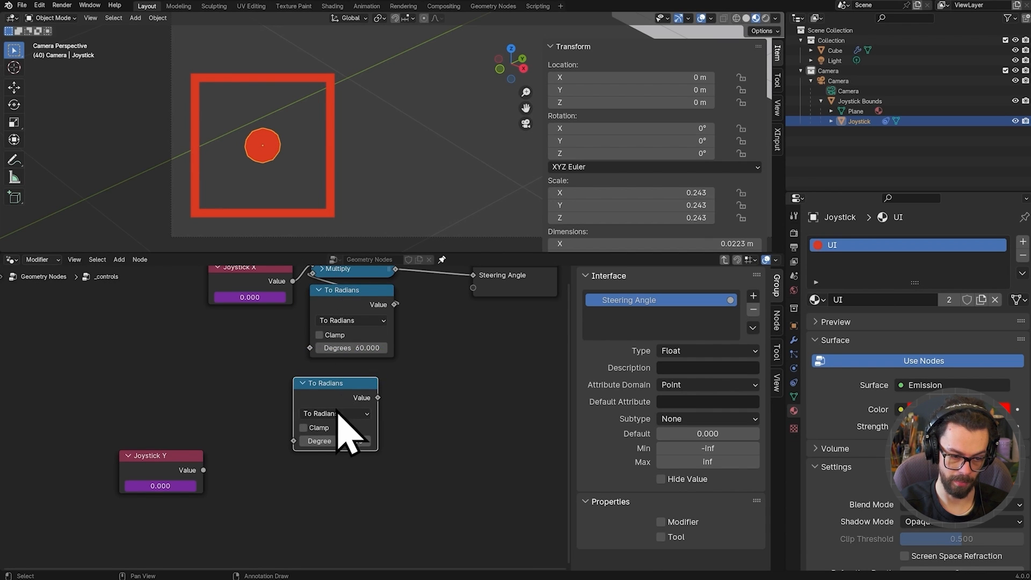
{"action": "left_click", "coordinate": [338, 414]}
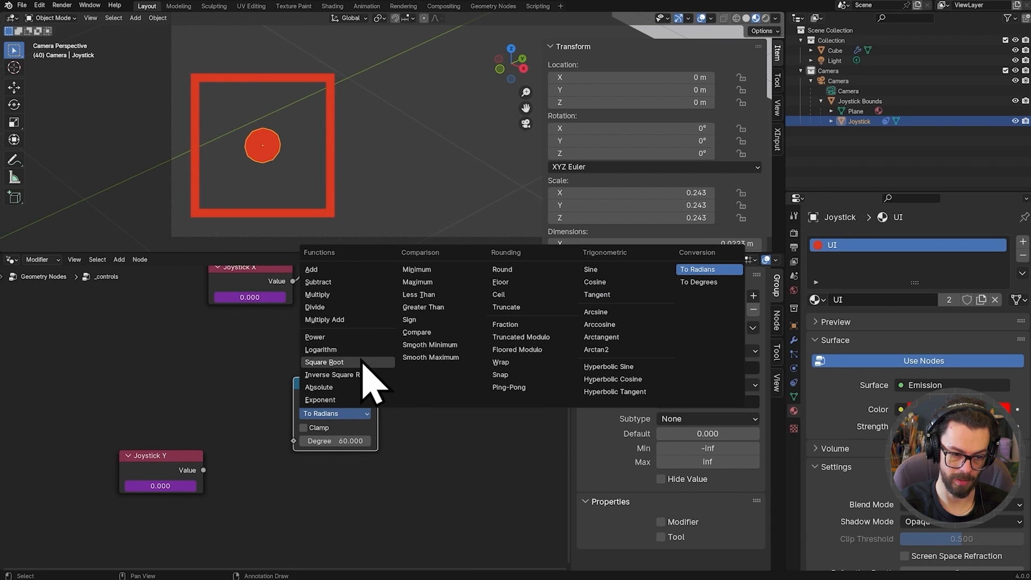
{"action": "left_click", "coordinate": [333, 387]}
{"action": "left_click_drag", "start_coordinate": [203, 470], "coordinate": [305, 446]}
{"action": "left_click_drag", "start_coordinate": [350, 398], "coordinate": [307, 394]}
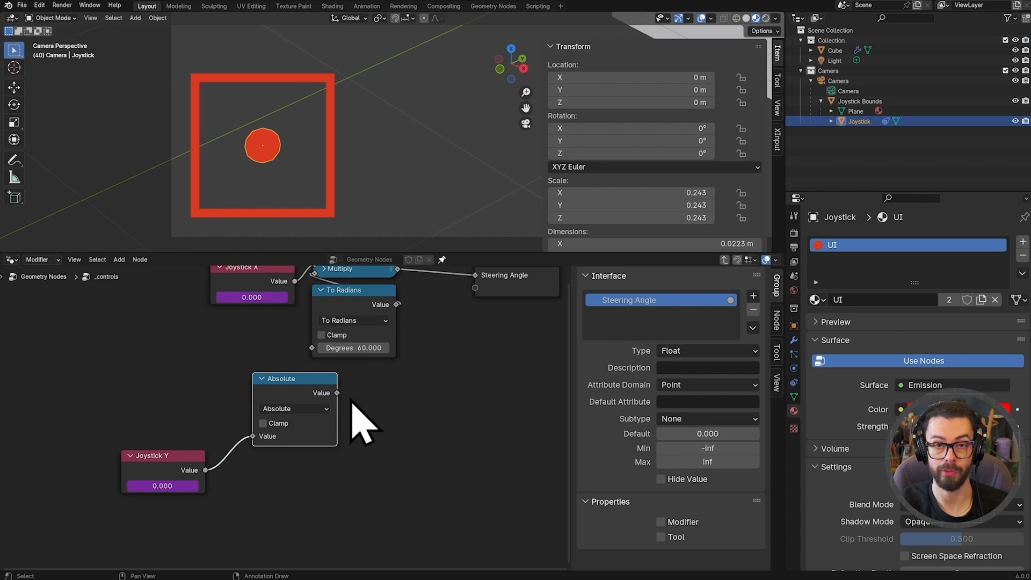
Duplicate the Absolute node to its right, change the copy to Multiply and connect Absolute's output to its first value.
{"action": "middle_click_drag", "start_coordinate": [362, 424], "coordinate": [353, 436]}
{"action": "key", "text": "shift+d"}
{"action": "left_click", "coordinate": [395, 446]}
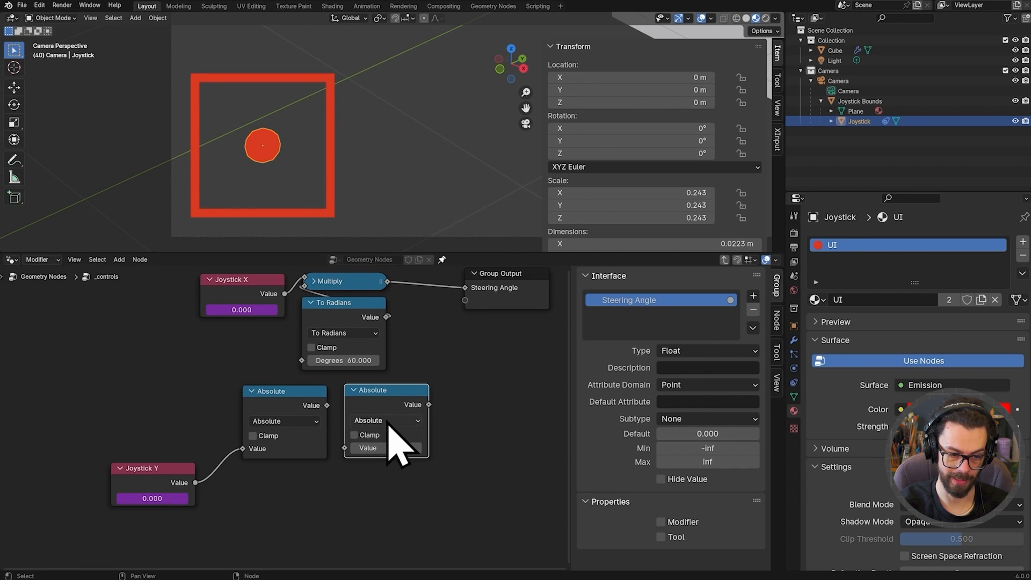
{"action": "left_click", "coordinate": [388, 421]}
{"action": "left_click", "coordinate": [386, 302]}
{"action": "left_click_drag", "start_coordinate": [328, 405], "coordinate": [346, 448]}
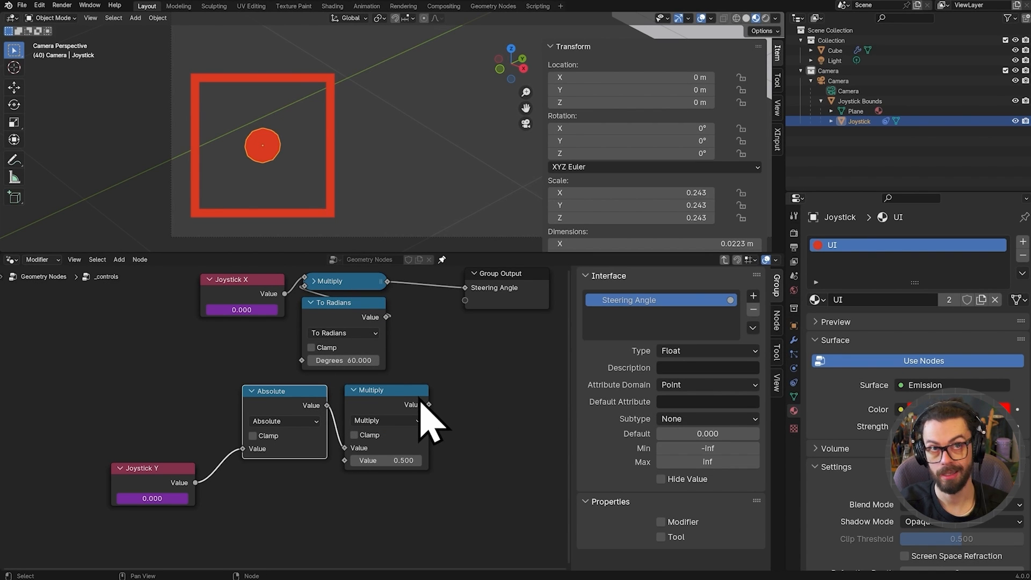
{"action": "left_click_drag", "start_coordinate": [395, 399], "coordinate": [401, 399]}
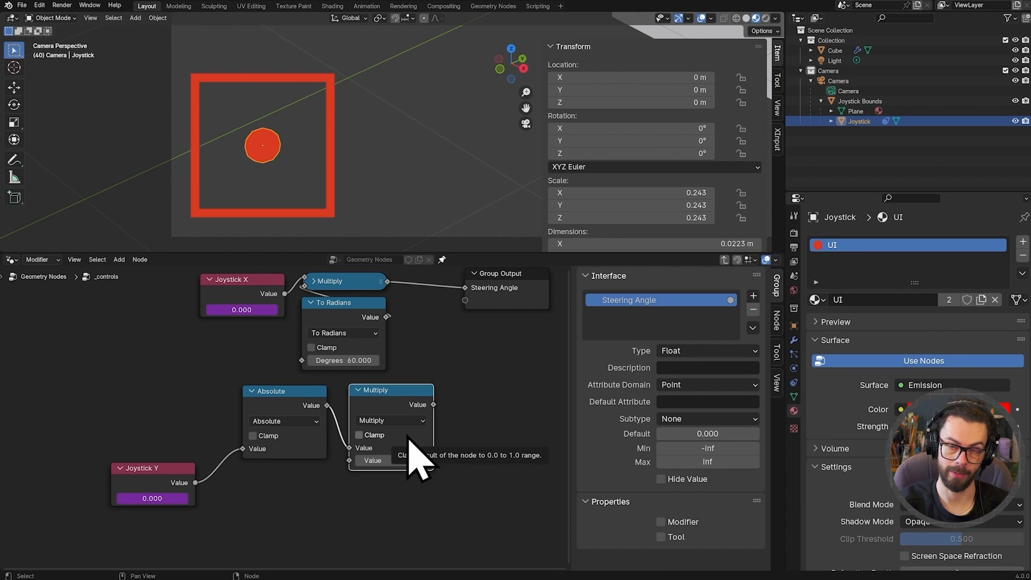
Connect the new Multiply node to a new Group Output socket and rename that output Accelerator.
{"action": "left_click_drag", "start_coordinate": [434, 407], "coordinate": [518, 356]}
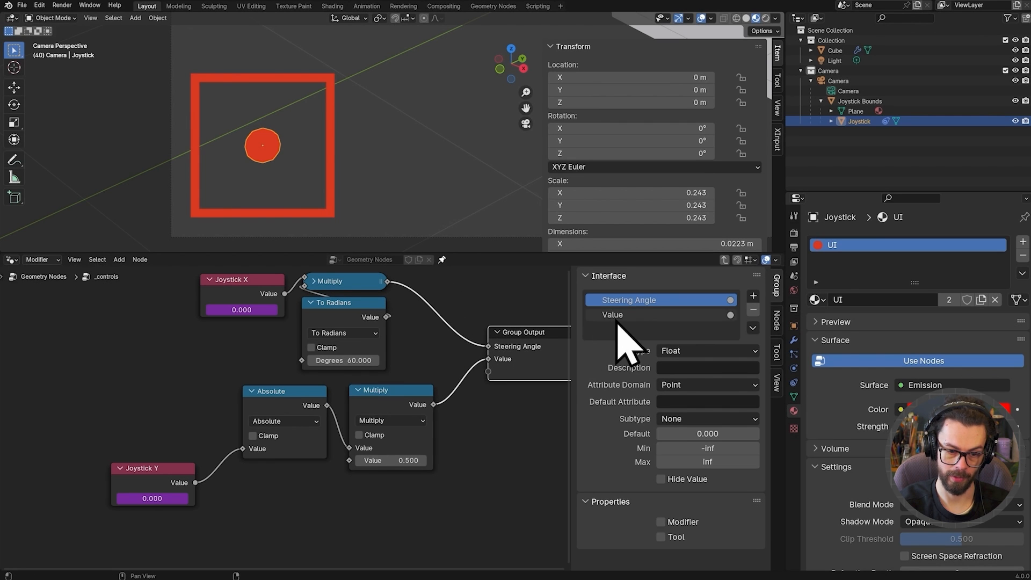
{"action": "double_click", "coordinate": [659, 316]}
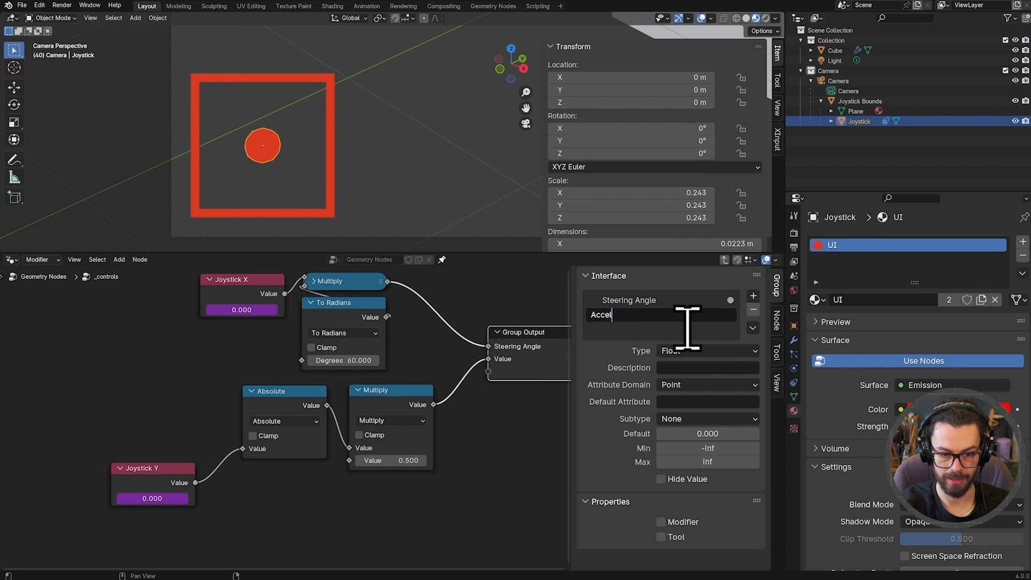
{"action": "type", "text": "Accelerator"}
{"action": "key", "text": "Return"}
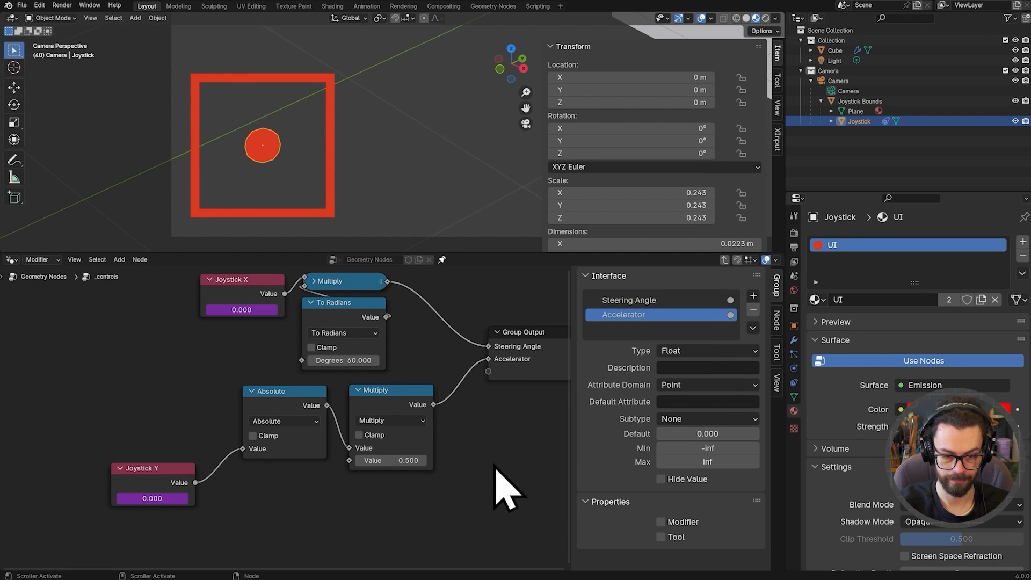
{"action": "middle_click_drag", "start_coordinate": [507, 488], "coordinate": [449, 440]}
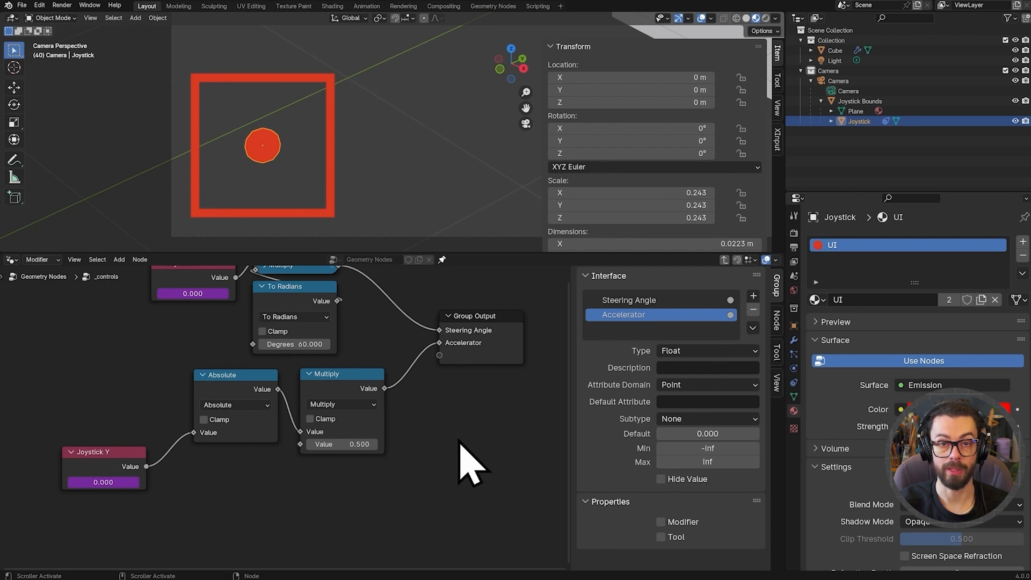
Add a Compare node set to Equal below the Multiply node, with Joystick Y's value feeding its A input.
{"action": "key", "text": "g"}
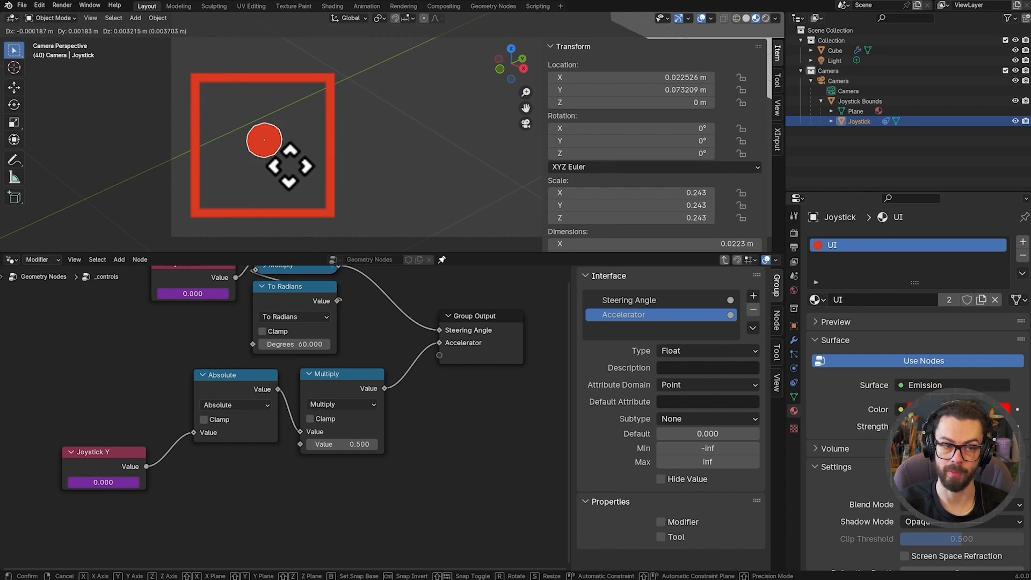
{"action": "key", "text": "Escape"}
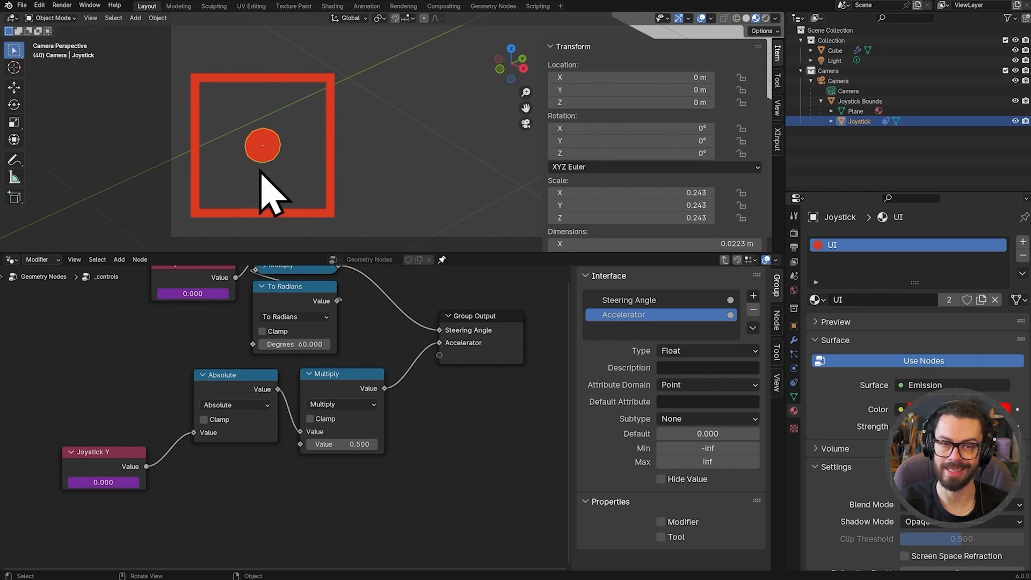
{"action": "middle_click_drag", "start_coordinate": [271, 458], "coordinate": [279, 409]}
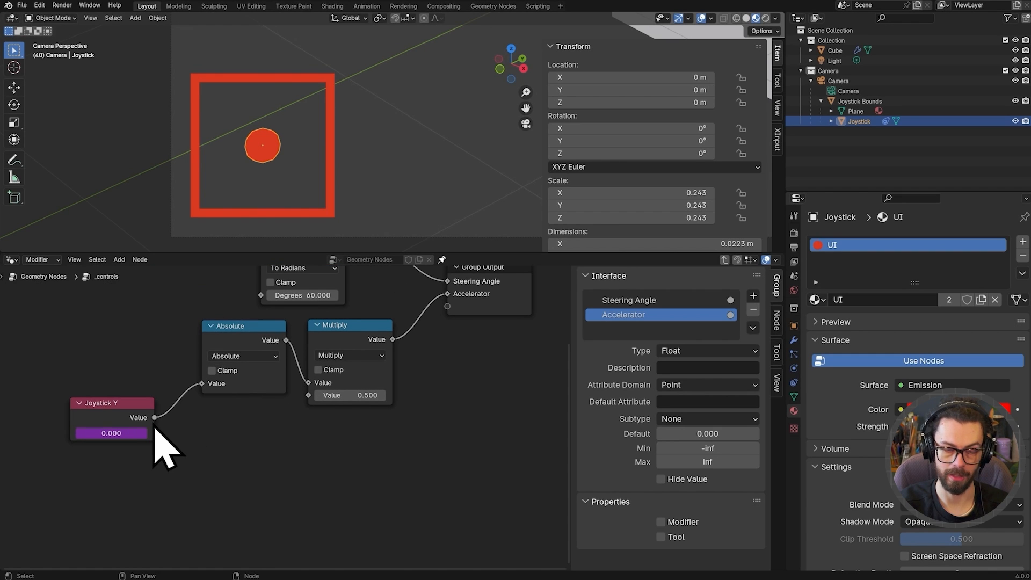
{"action": "middle_click_drag", "start_coordinate": [191, 430], "coordinate": [197, 413]}
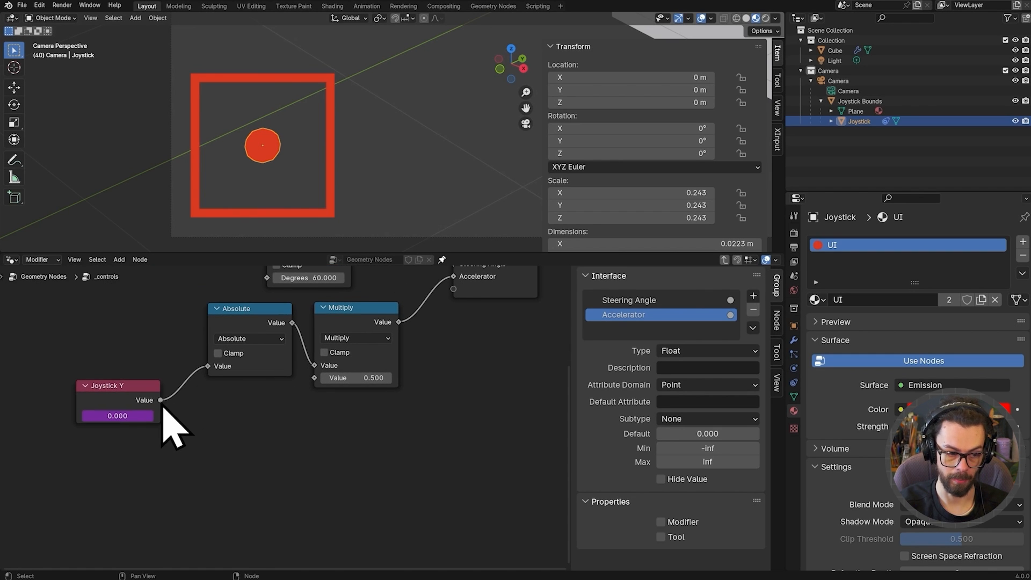
{"action": "left_click_drag", "start_coordinate": [160, 400], "coordinate": [293, 472]}
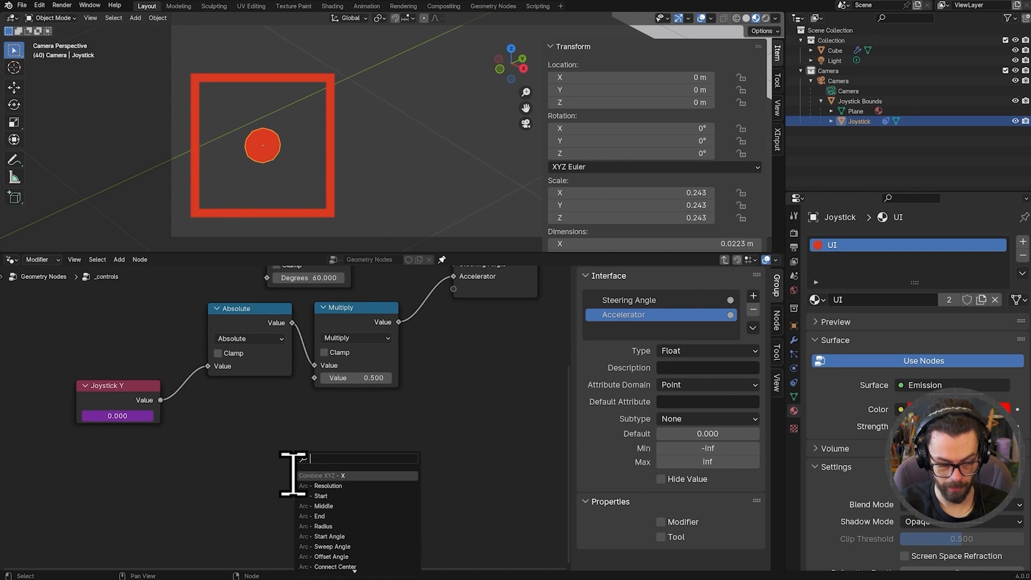
{"action": "type", "text": "compar"}
{"action": "key", "text": "Return"}
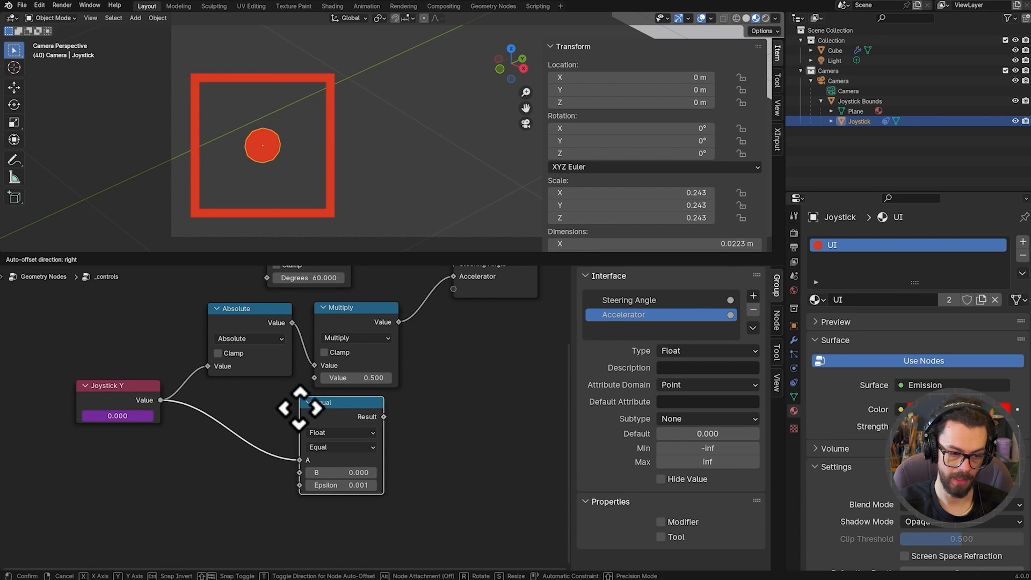
{"action": "left_click", "coordinate": [312, 410]}
{"action": "middle_click_drag", "start_coordinate": [445, 415], "coordinate": [351, 460]}
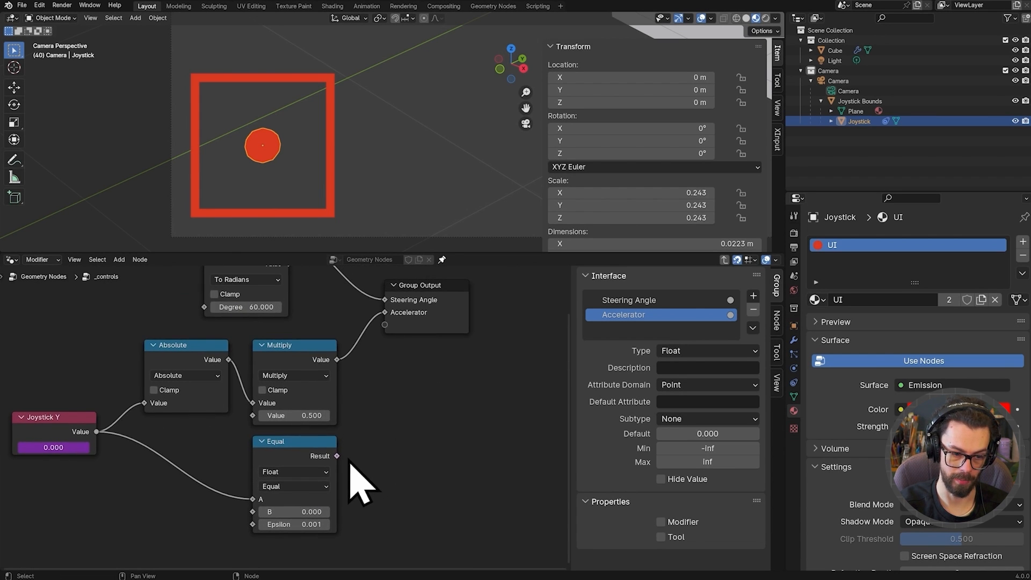
Connect the Equal node's Result to a new Group Output socket, rename it Braking, and set its type to Float.
{"action": "left_click_drag", "start_coordinate": [338, 458], "coordinate": [398, 334]}
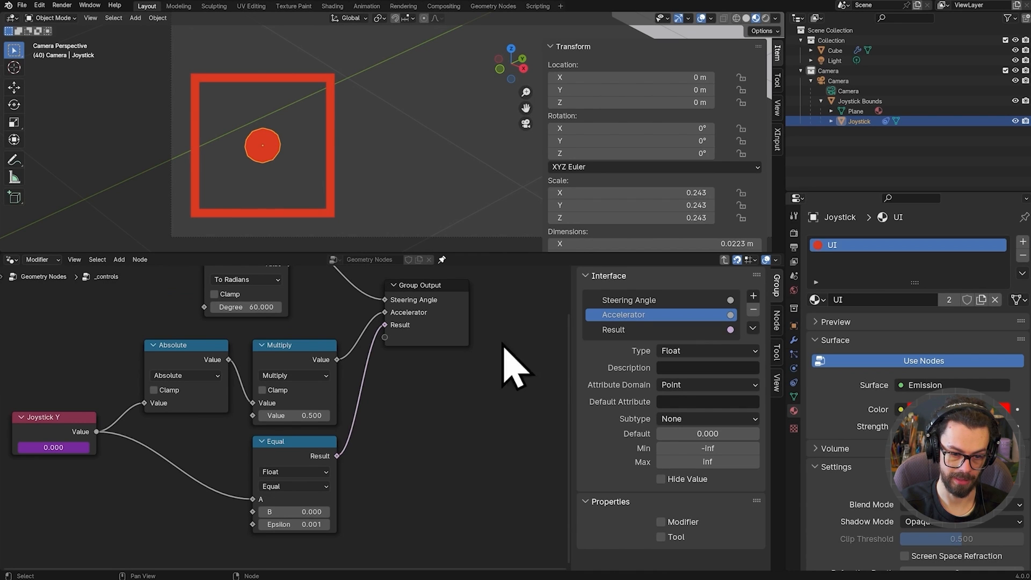
{"action": "left_click", "coordinate": [645, 329]}
{"action": "double_click", "coordinate": [645, 329]}
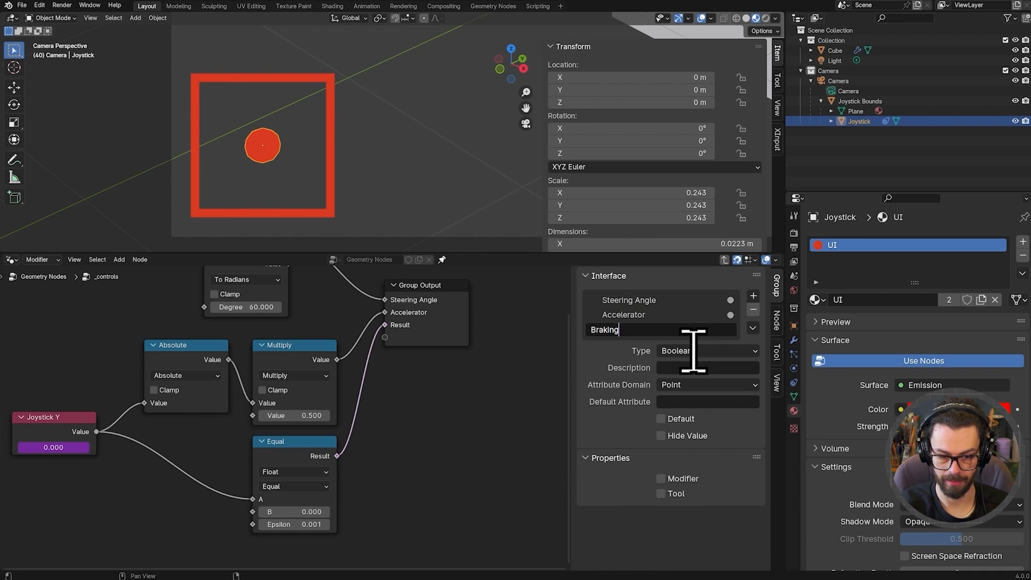
{"action": "type", "text": "Braking"}
{"action": "key", "text": "Return"}
{"action": "left_click", "coordinate": [698, 352]}
{"action": "left_click", "coordinate": [709, 485]}
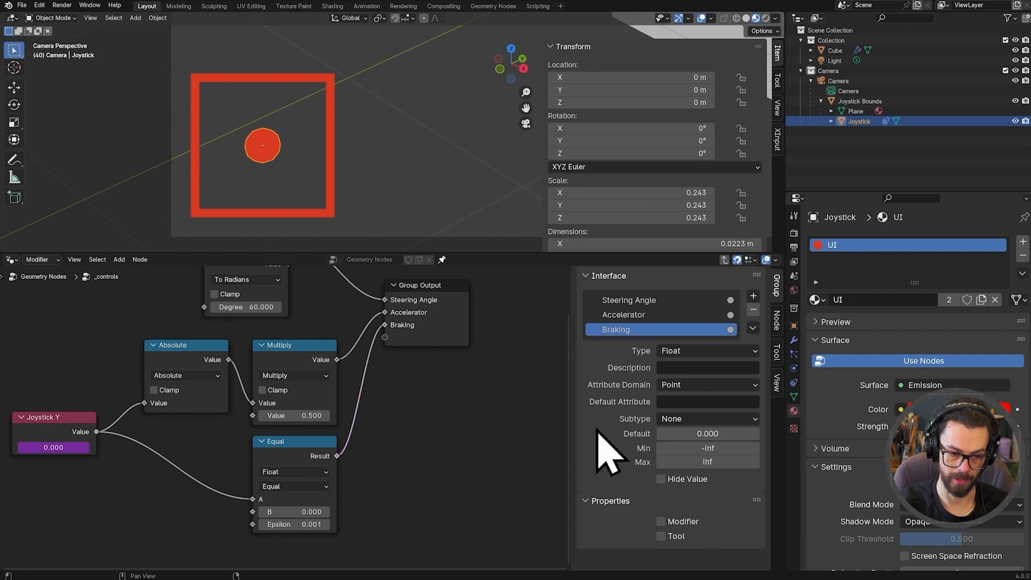
{"action": "left_click_drag", "start_coordinate": [411, 339], "coordinate": [459, 387]}
Check the joystick's upward travel with a temporary move and cancel it.
{"action": "middle_click_drag", "start_coordinate": [293, 445], "coordinate": [369, 390]}
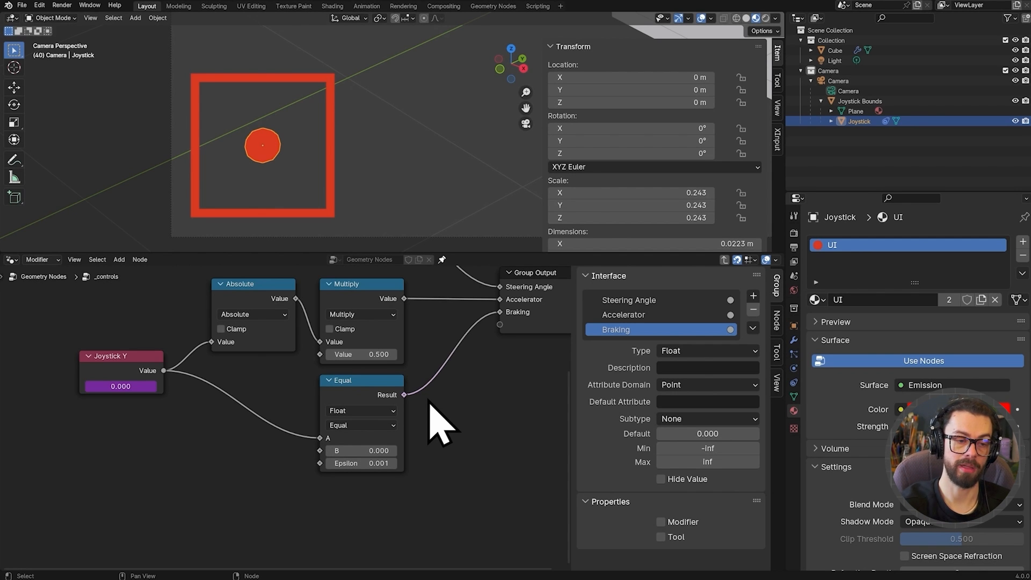
{"action": "key", "text": "g"}
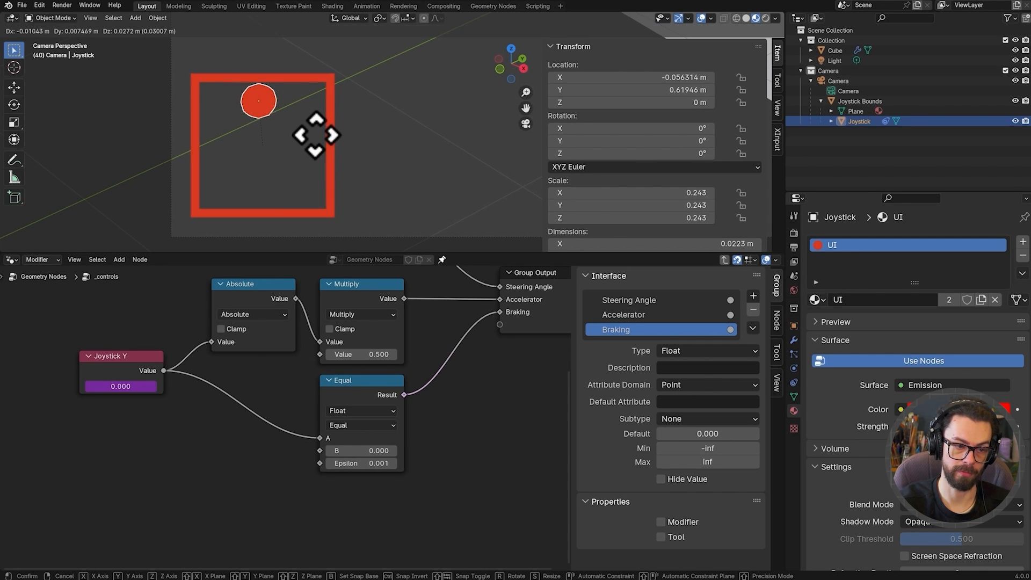
{"action": "key", "text": "Escape"}
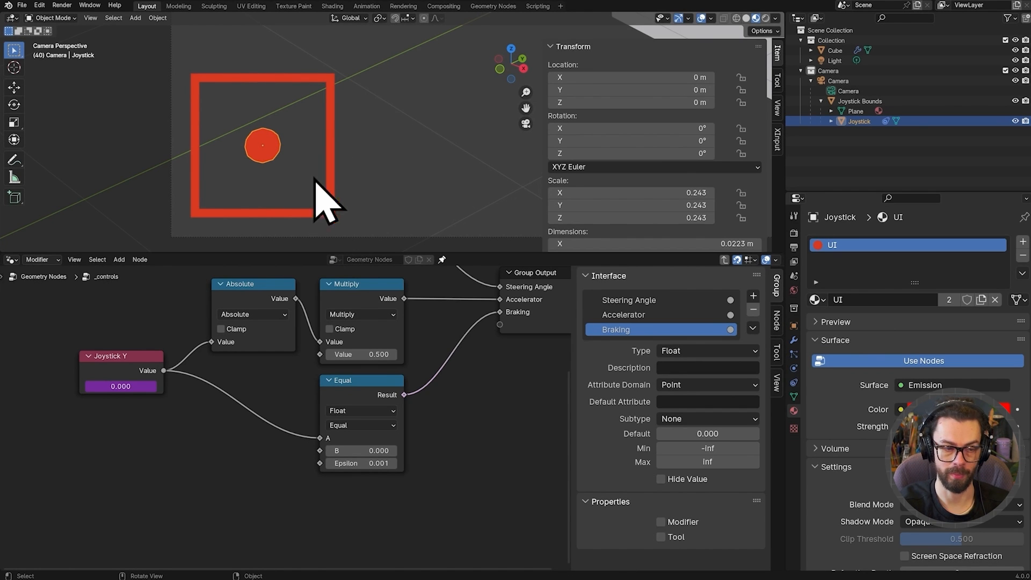
Duplicate the Equal node below itself with its Joystick Y link kept, and change the copy's operation to Less Than.
{"action": "middle_click_drag", "start_coordinate": [304, 396], "coordinate": [350, 365]}
{"action": "key", "text": "ctrl+shift+d"}
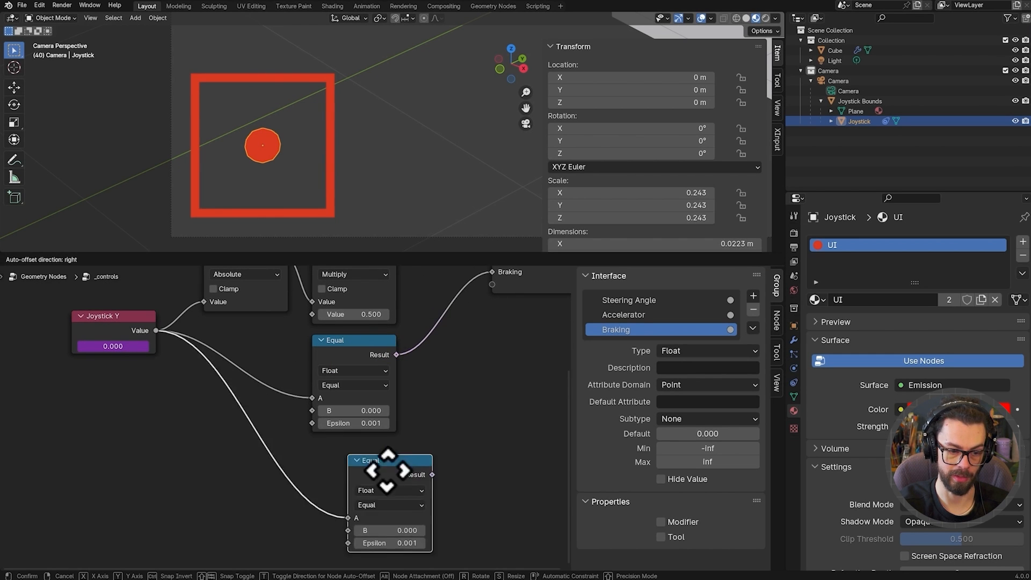
{"action": "left_click", "coordinate": [360, 451]}
{"action": "middle_click_drag", "start_coordinate": [449, 449], "coordinate": [453, 419]}
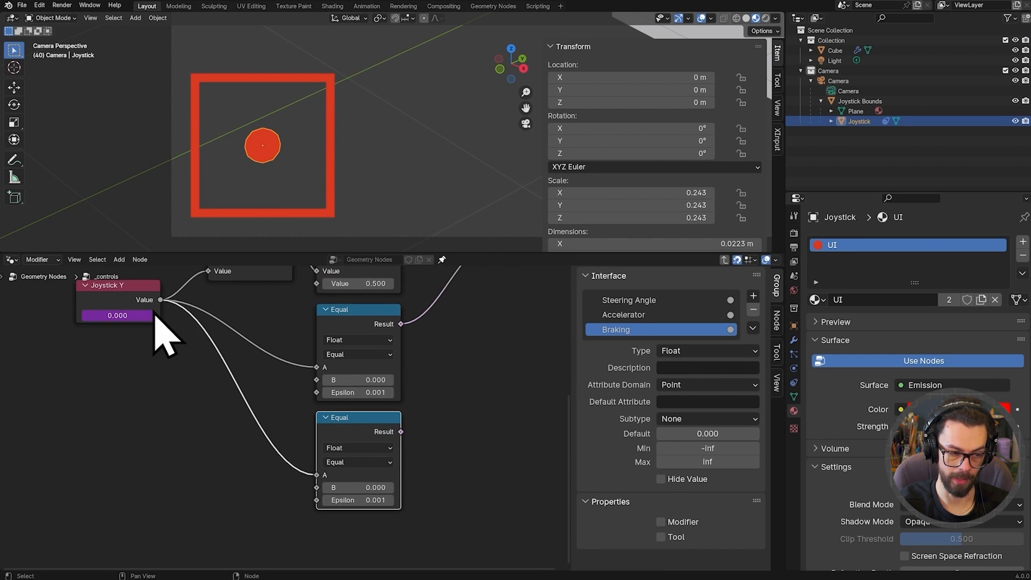
{"action": "left_click", "coordinate": [358, 462]}
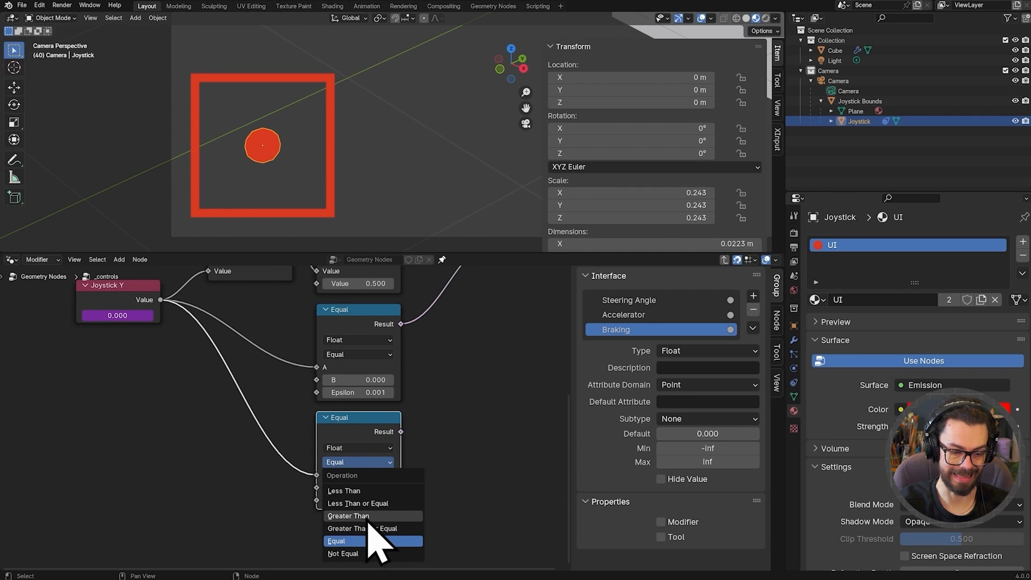
{"action": "left_click", "coordinate": [371, 491]}
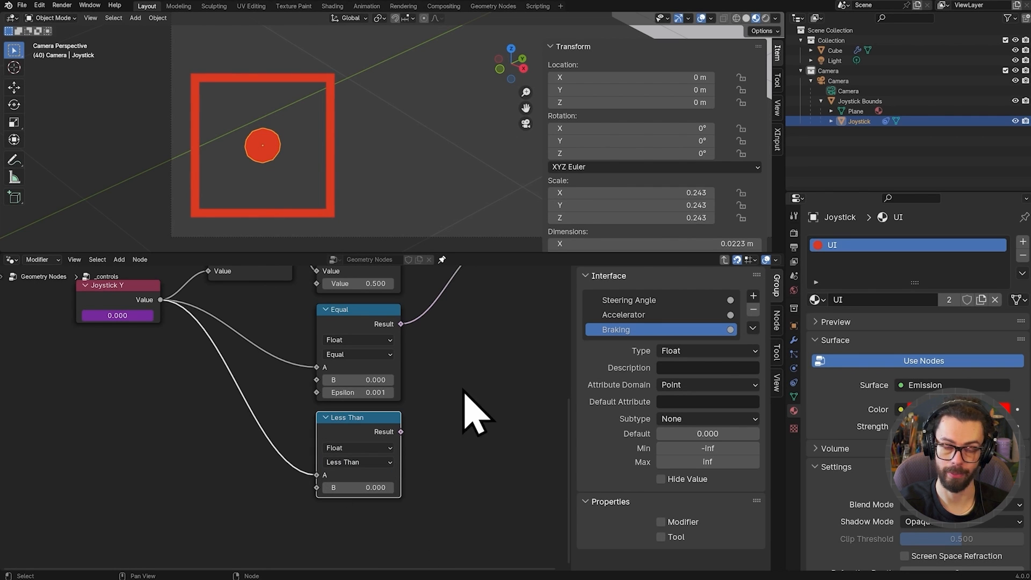
Connect the Less Than node's Result to a new Group Output socket and rename that output Reverse.
{"action": "scroll", "coordinate": [463, 391], "scroll_direction": "down", "scroll_amount": 2}
{"action": "middle_click_drag", "start_coordinate": [454, 402], "coordinate": [409, 444]}
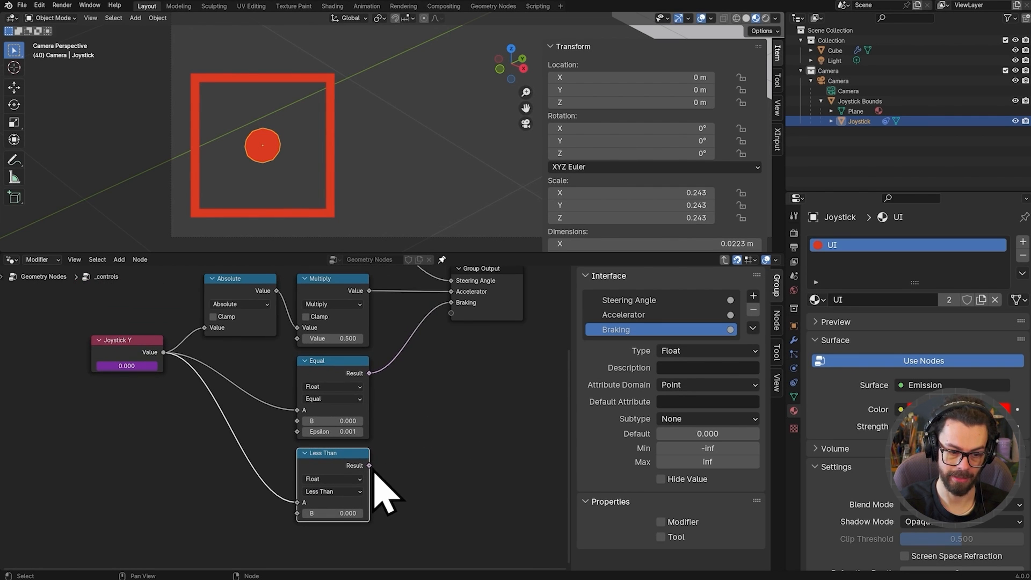
{"action": "left_click_drag", "start_coordinate": [372, 469], "coordinate": [451, 313]}
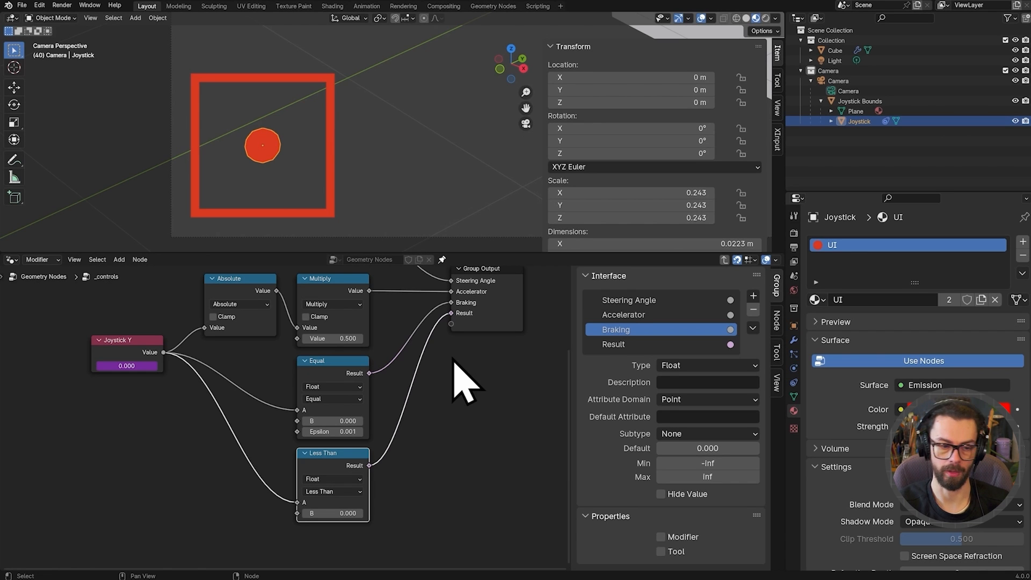
{"action": "double_click", "coordinate": [613, 345]}
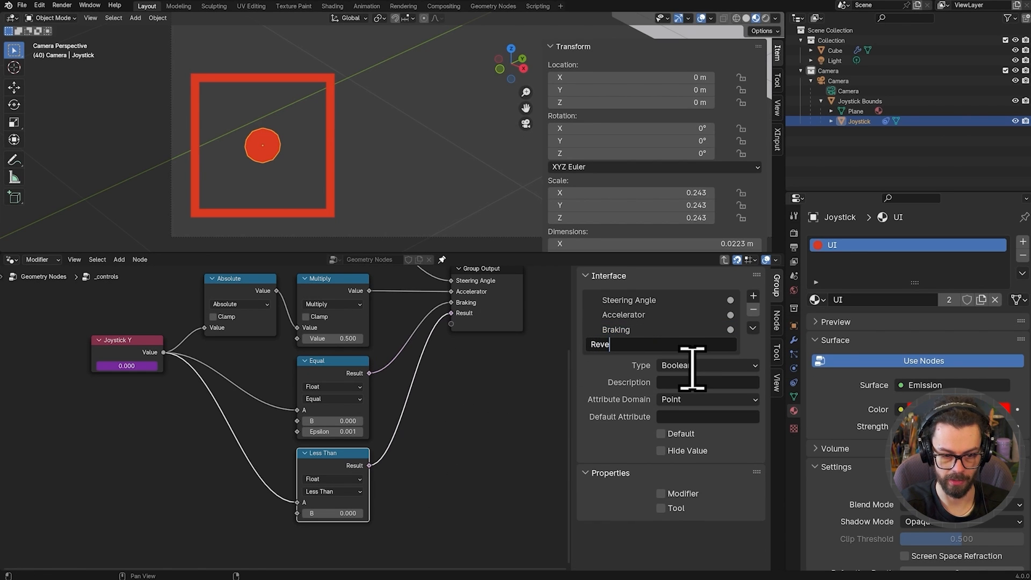
{"action": "type", "text": "Reverse"}
{"action": "key", "text": "Return"}
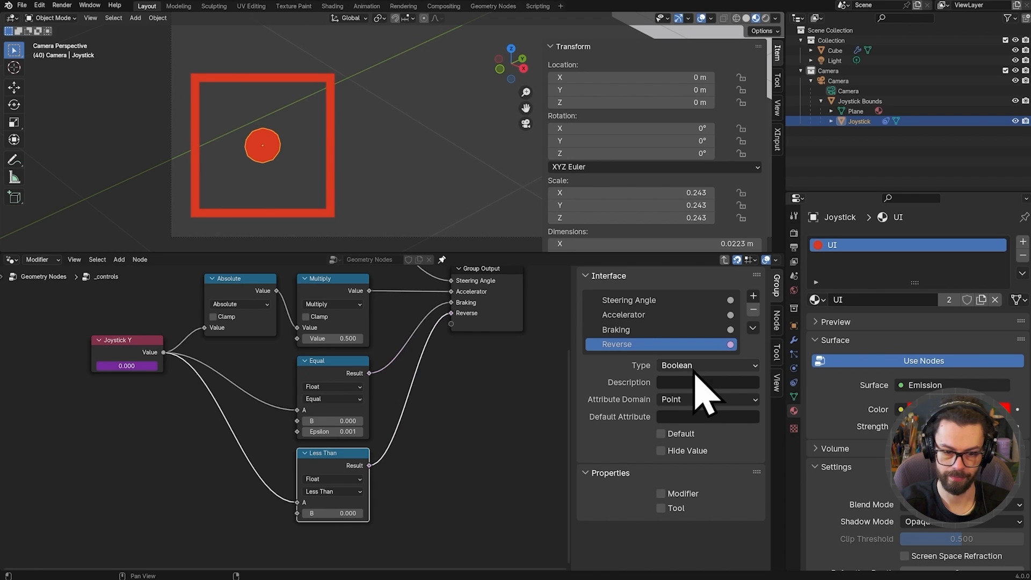
Bring the whole cube and joystick into view, hide the viewport sidebar, and leave the _controls group for the parent node tree.
{"action": "scroll", "coordinate": [442, 398], "scroll_direction": "down", "scroll_amount": 2}
{"action": "scroll", "coordinate": [424, 402], "scroll_direction": "down", "scroll_amount": 2}
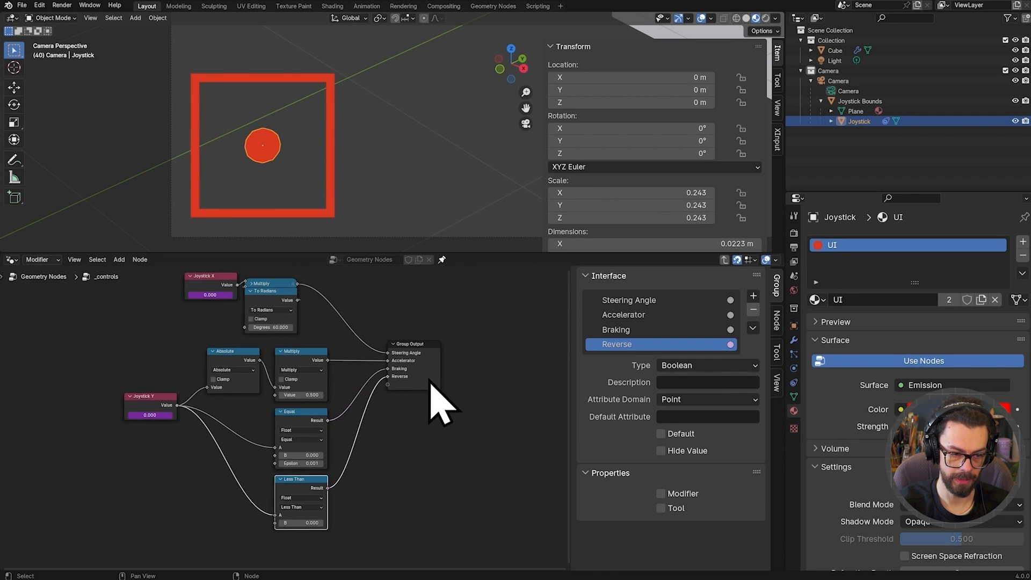
{"action": "scroll", "coordinate": [392, 166], "scroll_direction": "down", "scroll_amount": 5}
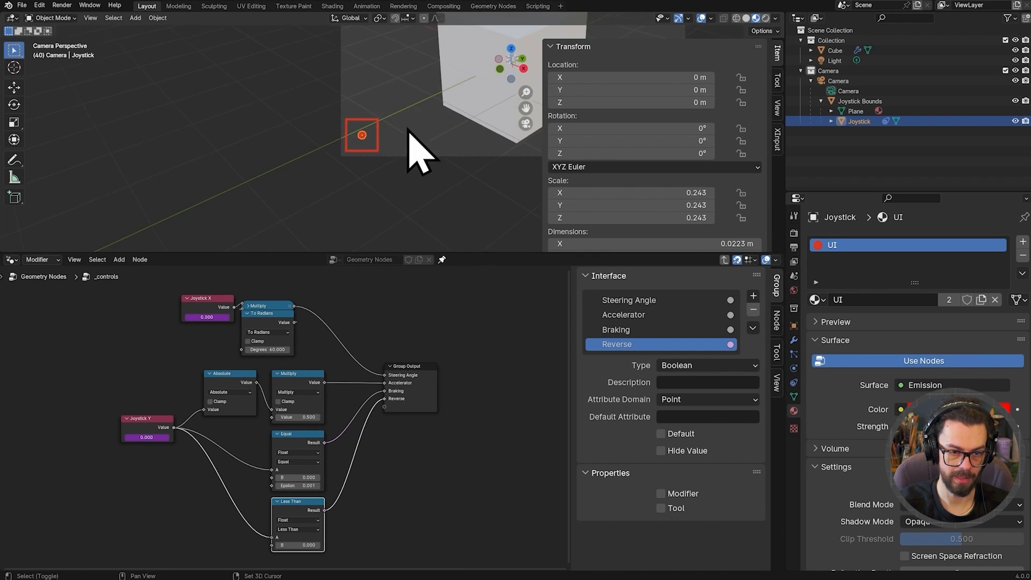
{"action": "middle_click_drag", "start_coordinate": [416, 153], "coordinate": [241, 206], "text": "shift"}
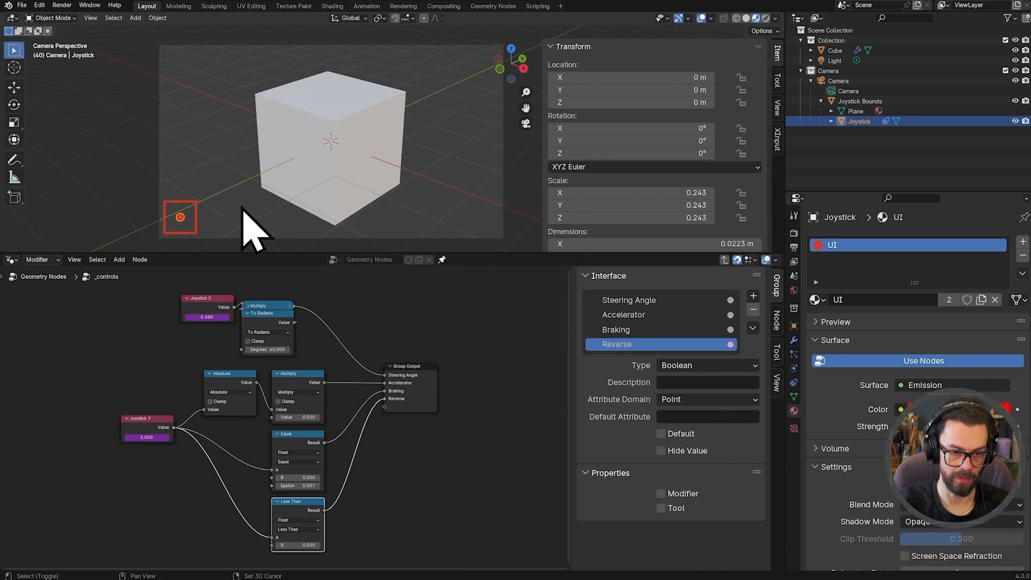
{"action": "key", "text": "n"}
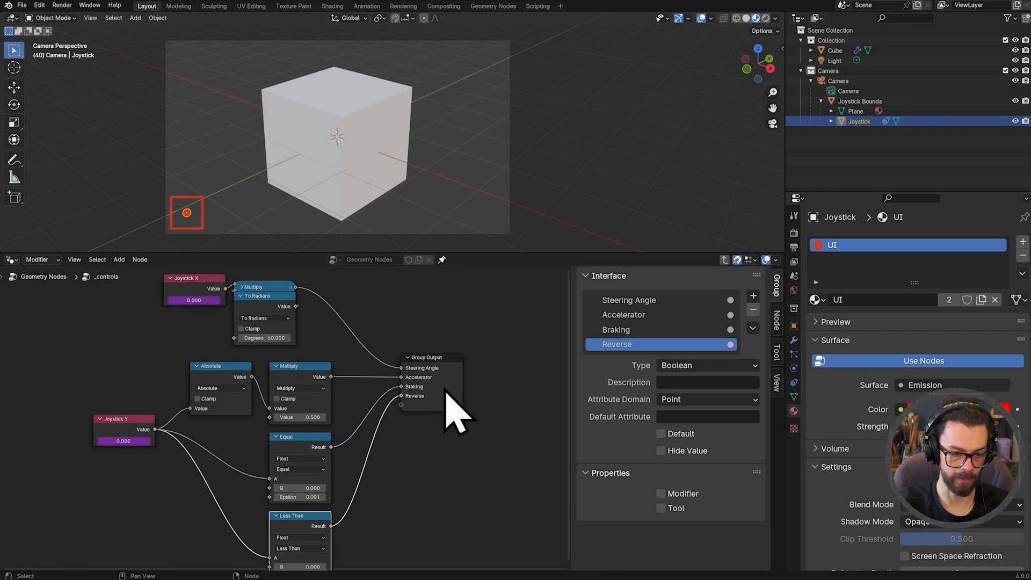
{"action": "key", "text": "Tab"}
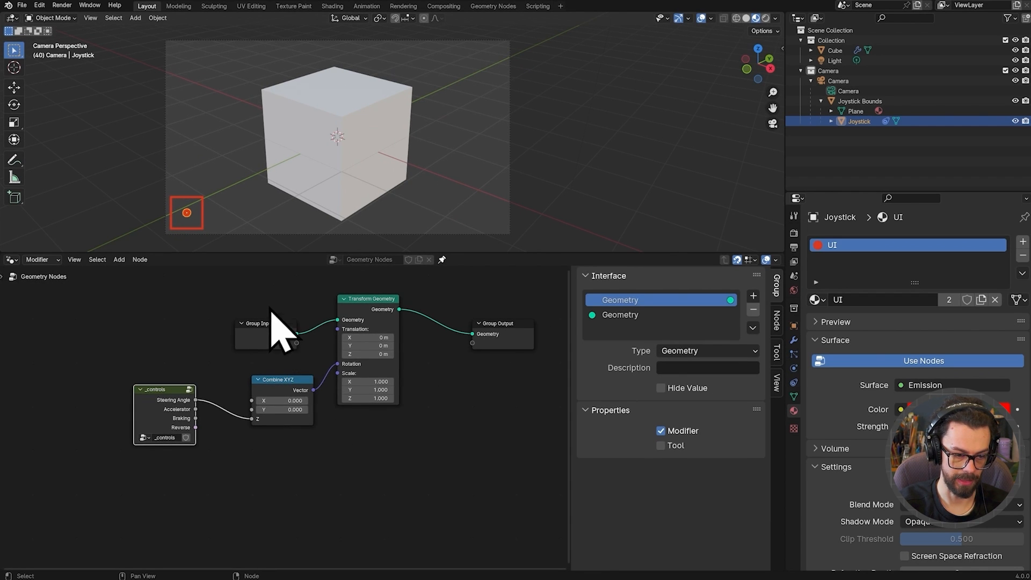
Shift the Group Input, Transform Geometry and Group Output nodes to the right and lower the Combine XYZ node to make room.
{"action": "left_click_drag", "start_coordinate": [265, 297], "coordinate": [536, 353]}
{"action": "left_click_drag", "start_coordinate": [293, 344], "coordinate": [375, 345]}
{"action": "middle_click_drag", "start_coordinate": [280, 330], "coordinate": [298, 334]}
{"action": "left_click_drag", "start_coordinate": [296, 388], "coordinate": [301, 410]}
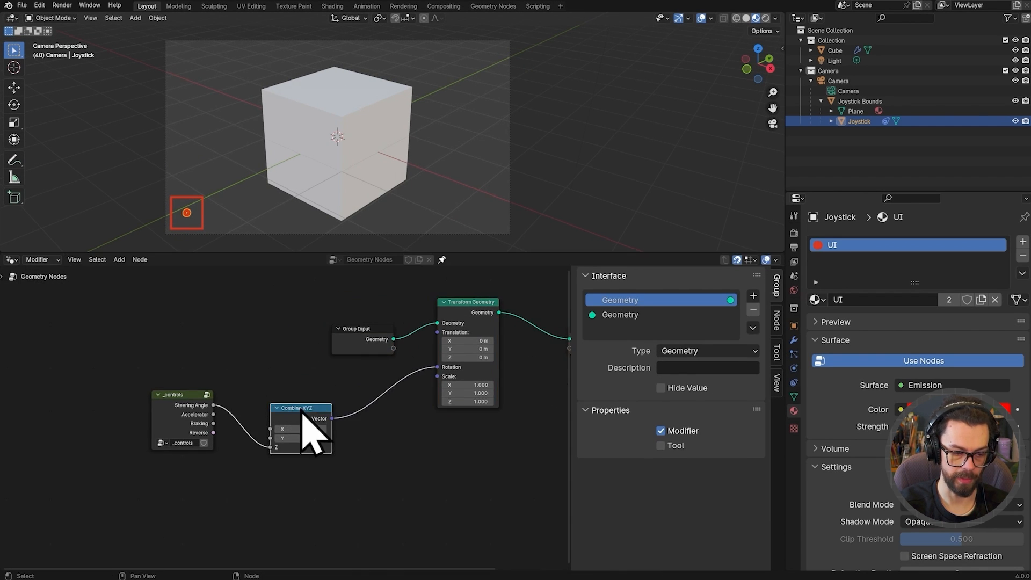
{"action": "scroll", "coordinate": [304, 417], "scroll_direction": "up", "scroll_amount": 1}
Duplicate Combine XYZ above the original, link Accelerator to its X and its Vector to Translation, and test with a temporary joystick move.
{"action": "key", "text": "shift+d"}
{"action": "left_click", "coordinate": [313, 351]}
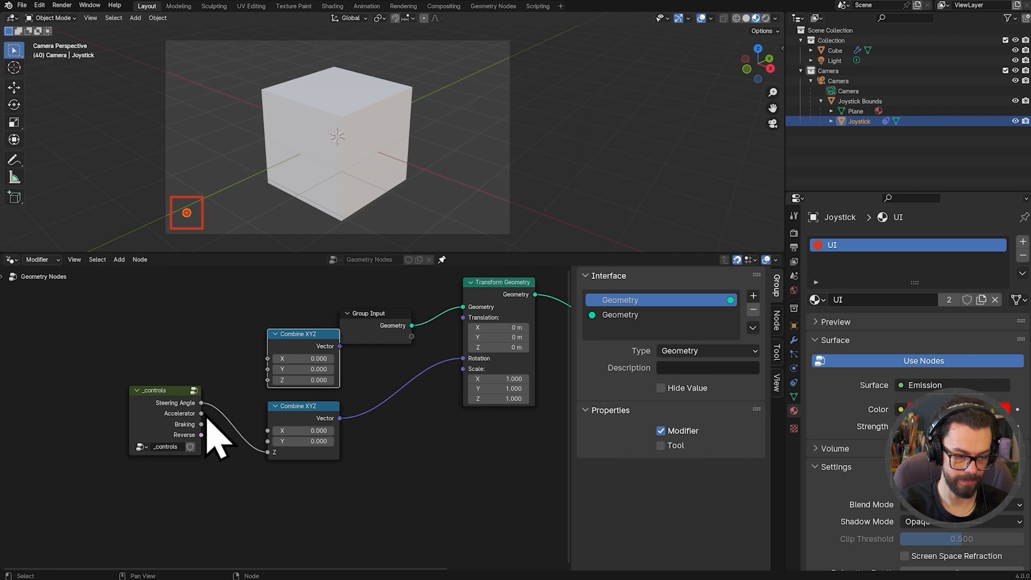
{"action": "left_click_drag", "start_coordinate": [201, 413], "coordinate": [268, 359]}
{"action": "left_click_drag", "start_coordinate": [371, 332], "coordinate": [300, 301]}
{"action": "left_click_drag", "start_coordinate": [339, 345], "coordinate": [463, 317]}
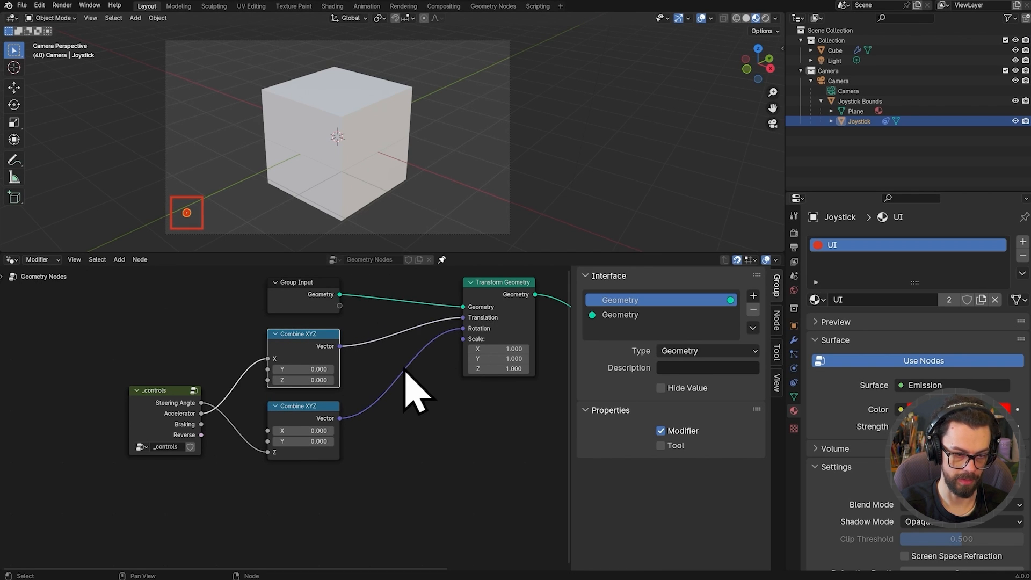
{"action": "key", "text": "g"}
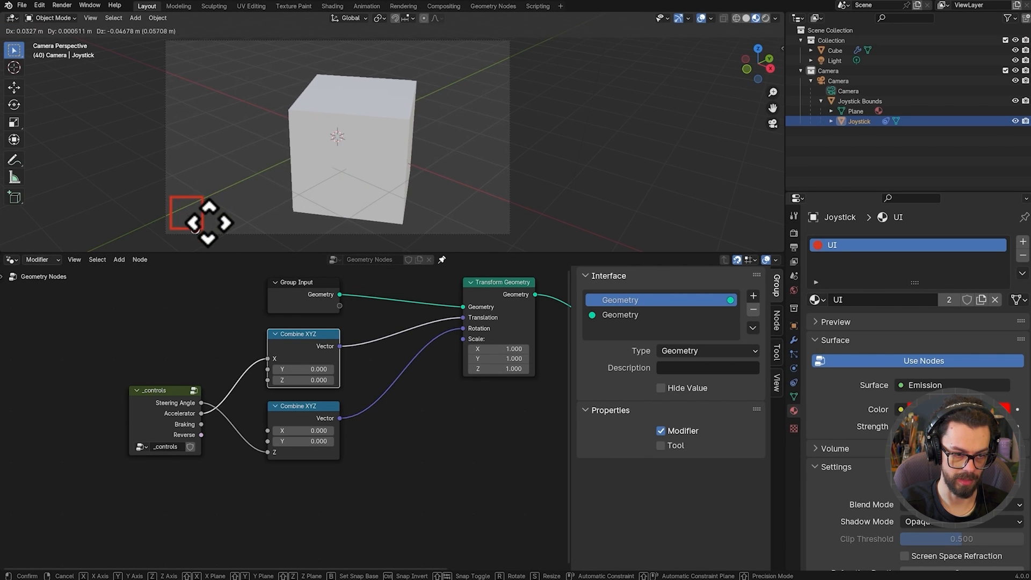
{"action": "right_click", "coordinate": [209, 173]}
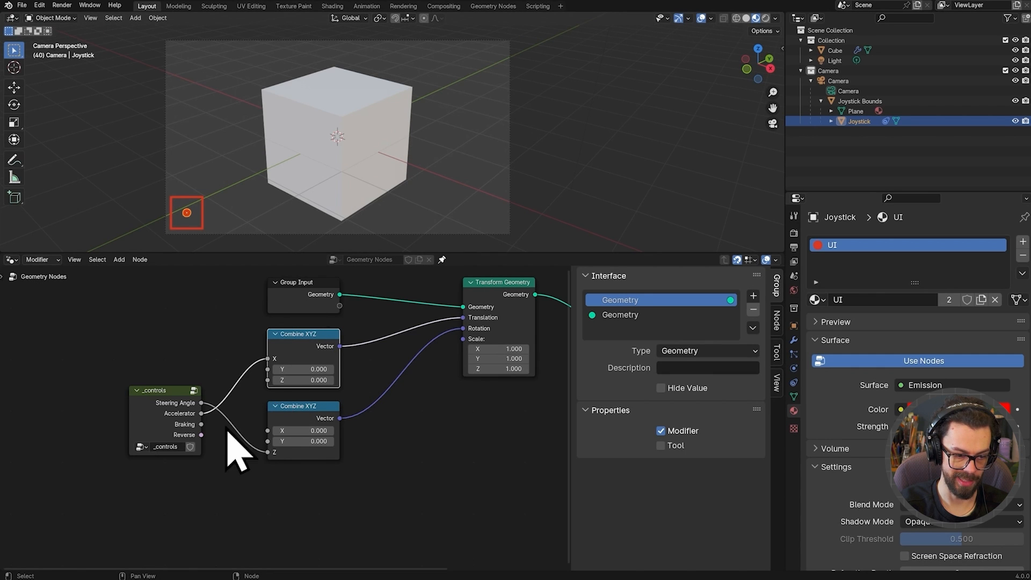
Connect Braking to the upper Combine XYZ node's Z, test it with a temporary joystick move, and clear the joystick's location.
{"action": "left_click_drag", "start_coordinate": [201, 424], "coordinate": [268, 380]}
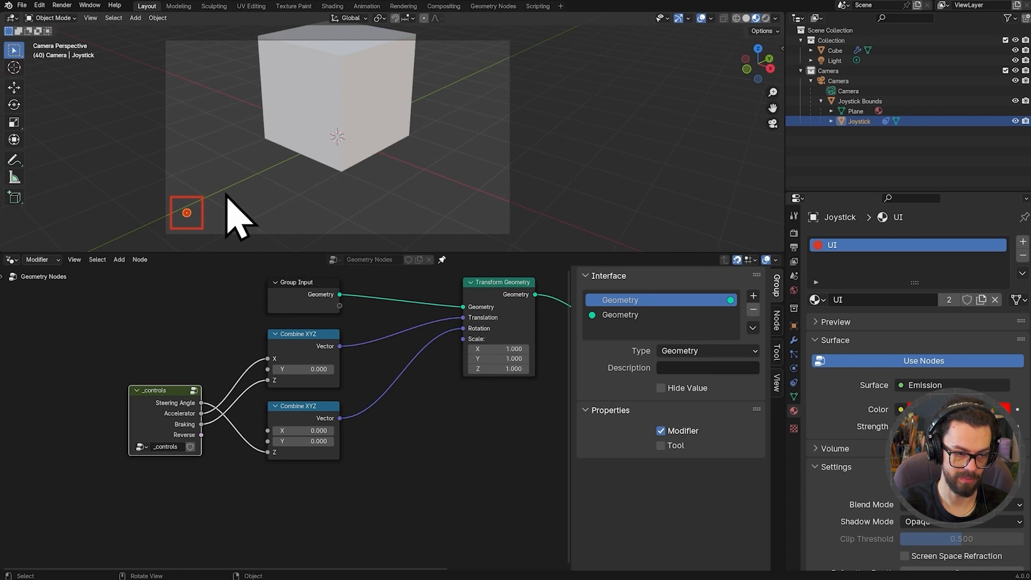
{"action": "key", "text": "g"}
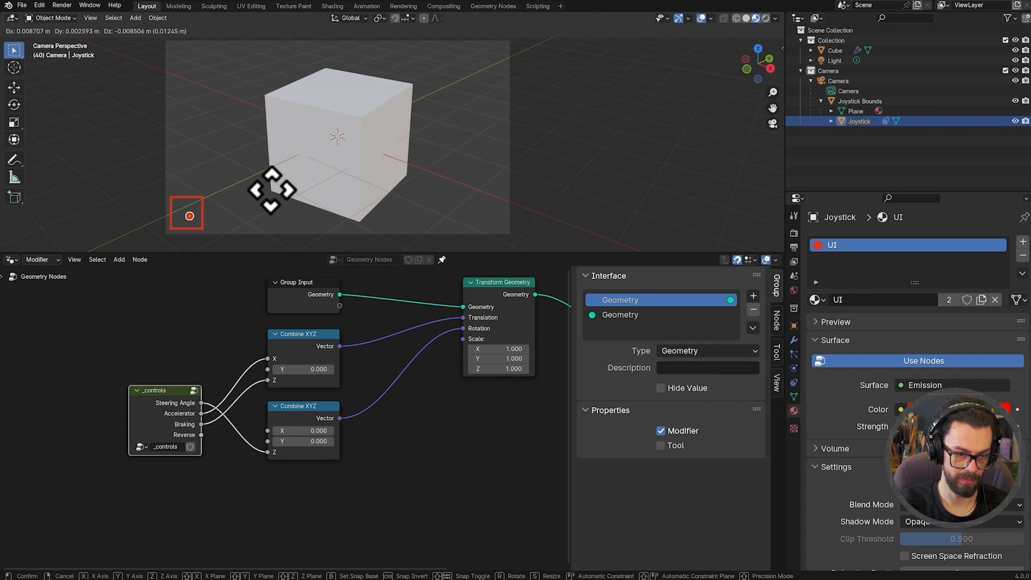
{"action": "right_click", "coordinate": [271, 191]}
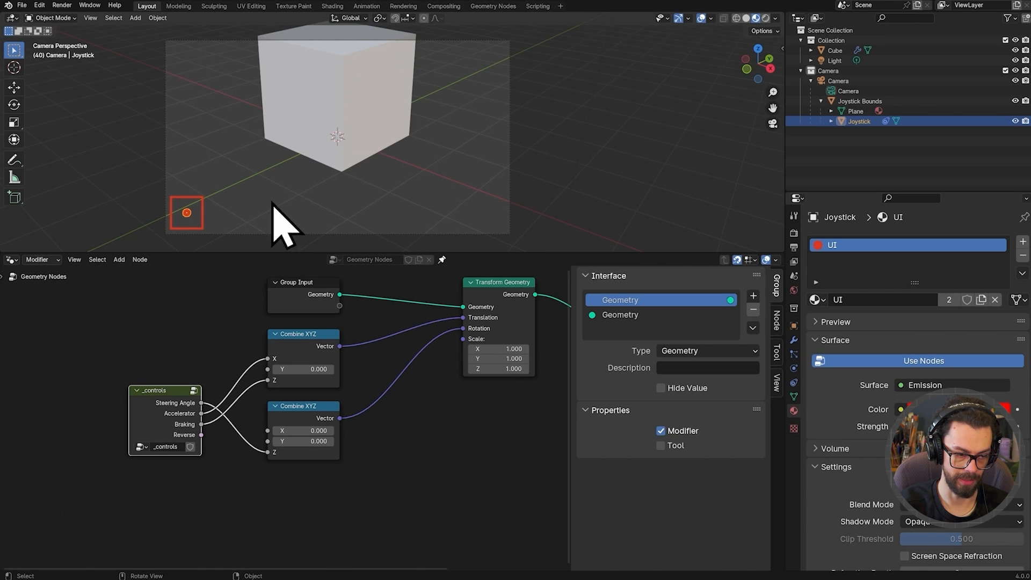
{"action": "key", "text": "alt+g"}
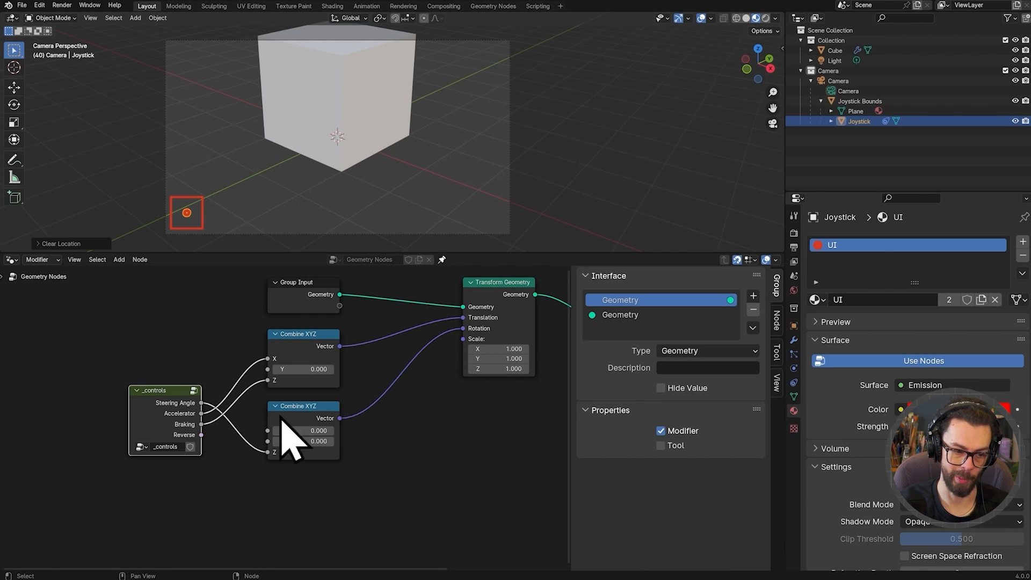
Connect Reverse to the upper Combine XYZ node's Y and test it with a temporary joystick move.
{"action": "left_click_drag", "start_coordinate": [202, 435], "coordinate": [276, 375]}
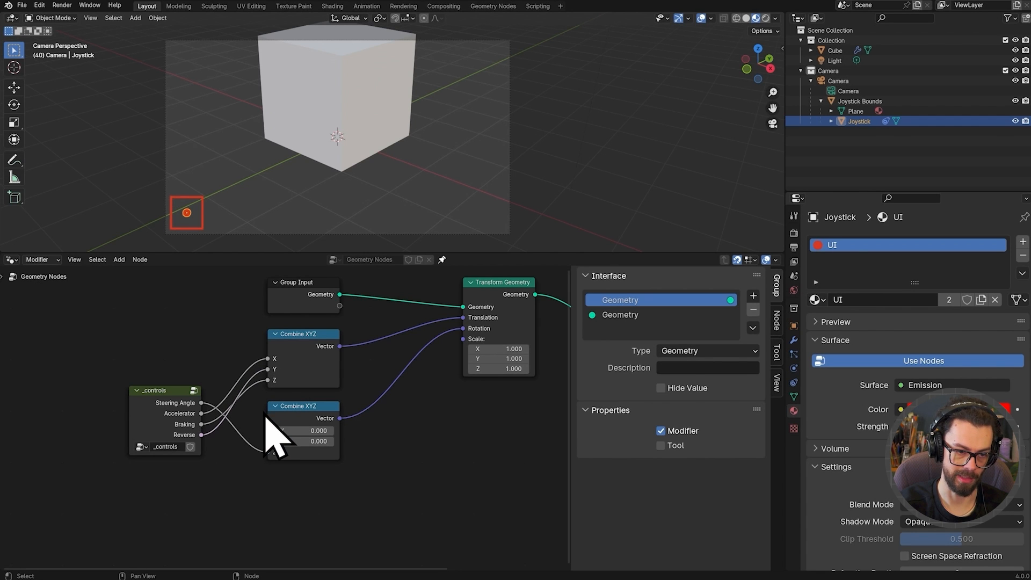
{"action": "key", "text": "g"}
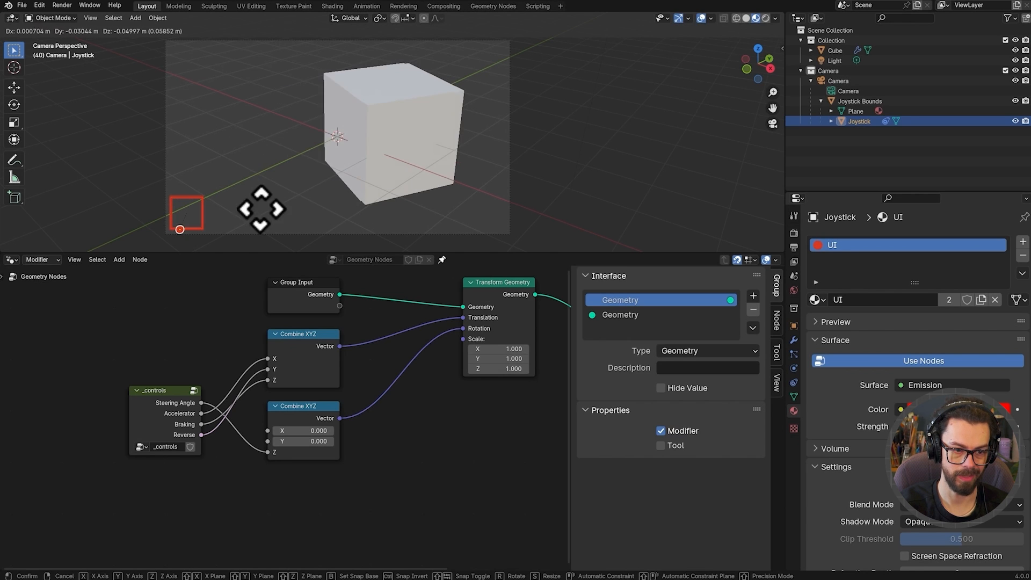
{"action": "left_click", "coordinate": [263, 196]}
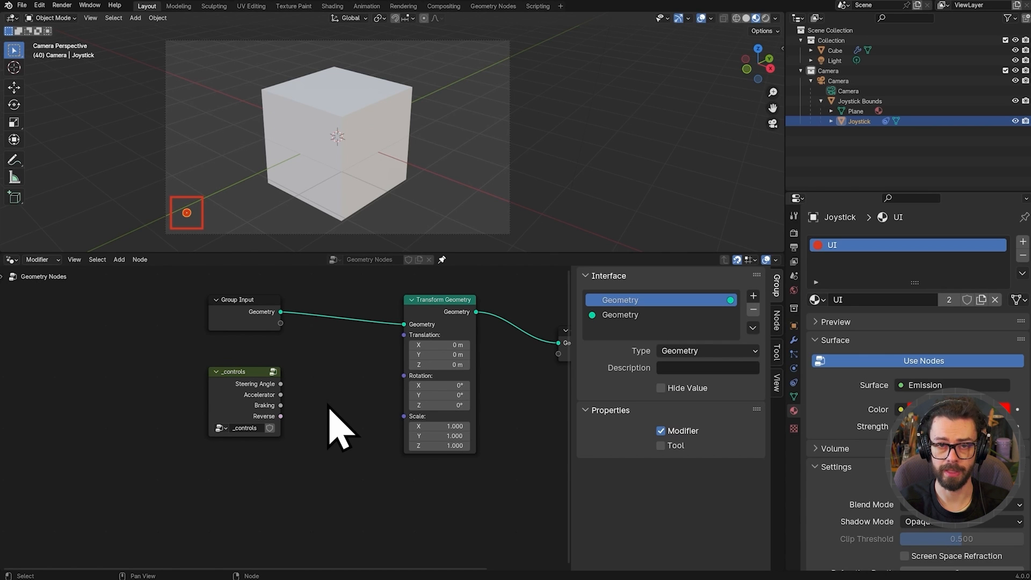
Enter the _controls node group and hide the node editor's sidebar to make room for its nodes.
{"action": "left_click", "coordinate": [248, 397]}
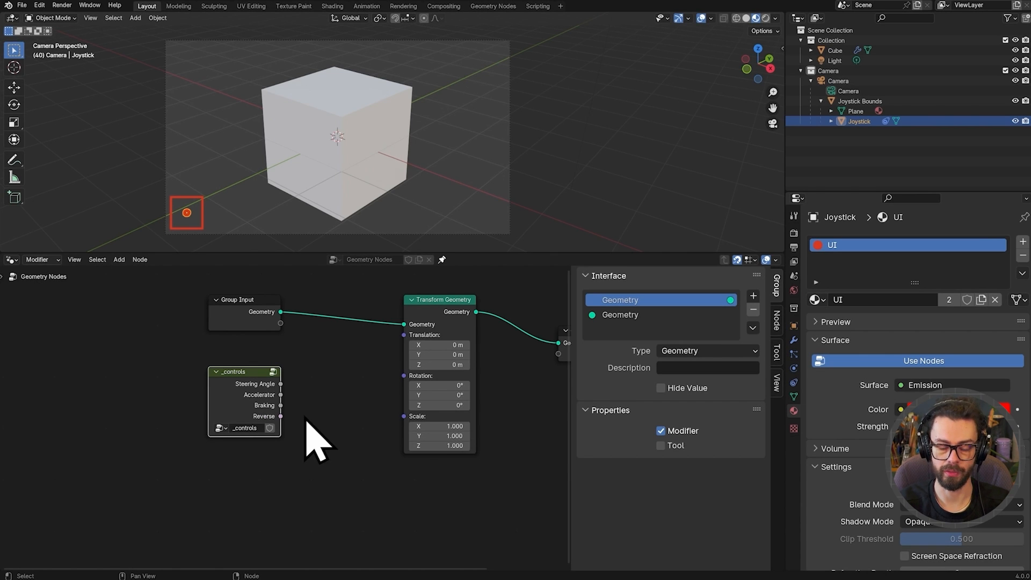
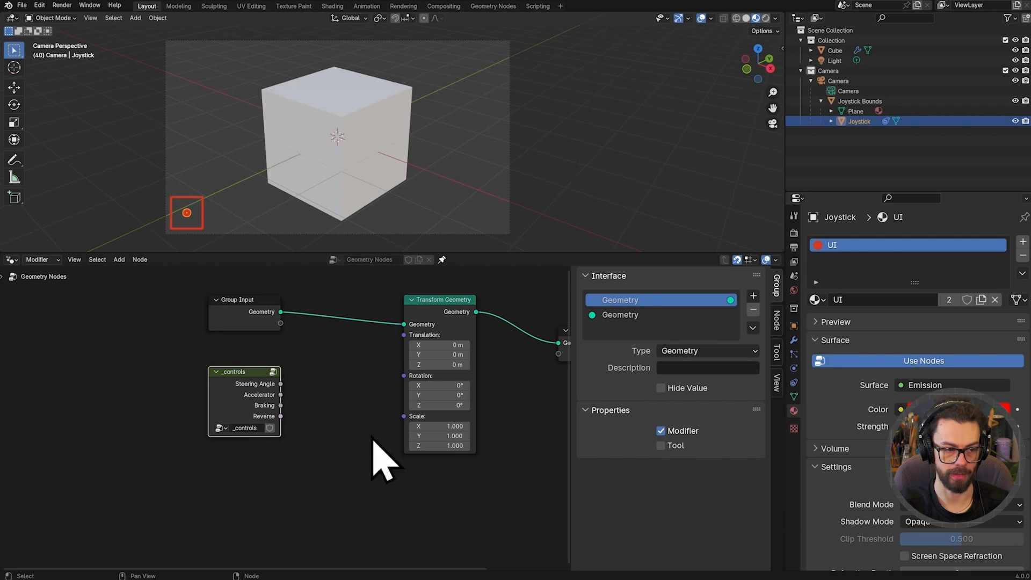
{"action": "key", "text": "Tab"}
{"action": "scroll", "coordinate": [387, 414], "scroll_direction": "down", "scroll_amount": 4}
{"action": "middle_click_drag", "start_coordinate": [406, 414], "coordinate": [419, 406]}
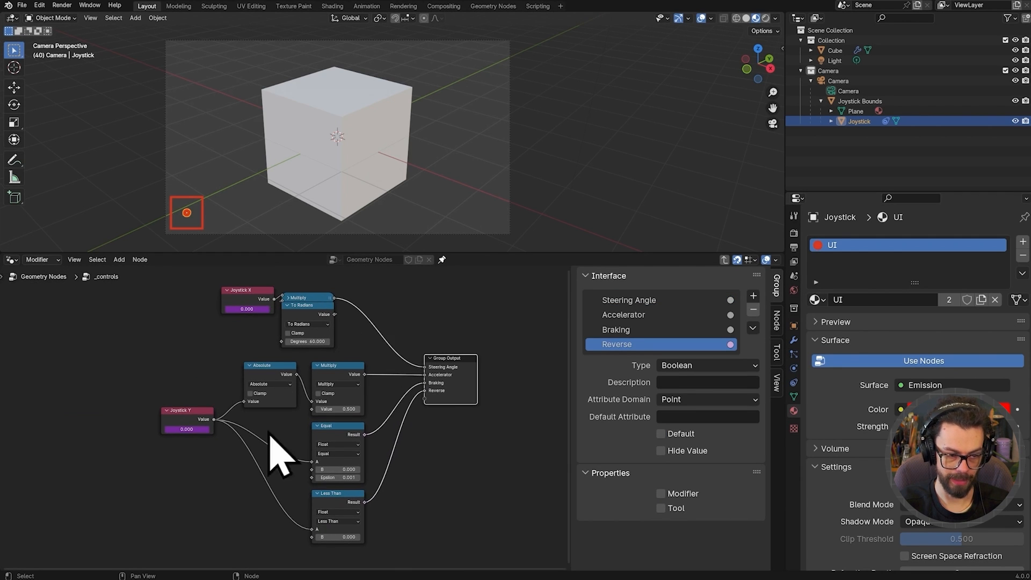
{"action": "middle_click_drag", "start_coordinate": [253, 373], "coordinate": [350, 410]}
{"action": "scroll", "coordinate": [349, 410], "scroll_direction": "up", "scroll_amount": 2}
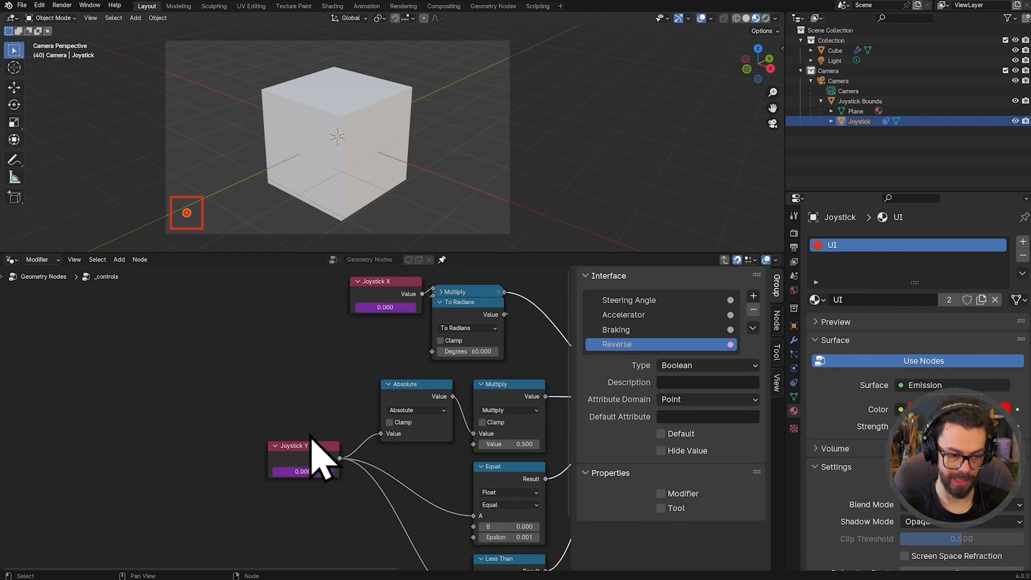
{"action": "middle_click_drag", "start_coordinate": [429, 402], "coordinate": [376, 405]}
{"action": "key", "text": "n"}
{"action": "scroll", "coordinate": [537, 424], "scroll_direction": "down", "scroll_amount": 3}
{"action": "middle_click_drag", "start_coordinate": [567, 415], "coordinate": [510, 415]}
Show the XInput Reader options in the viewport sidebar, toggle Drive Nodegroup, and hide the sidebar again.
{"action": "key", "text": "n"}
{"action": "left_click", "coordinate": [776, 141]}
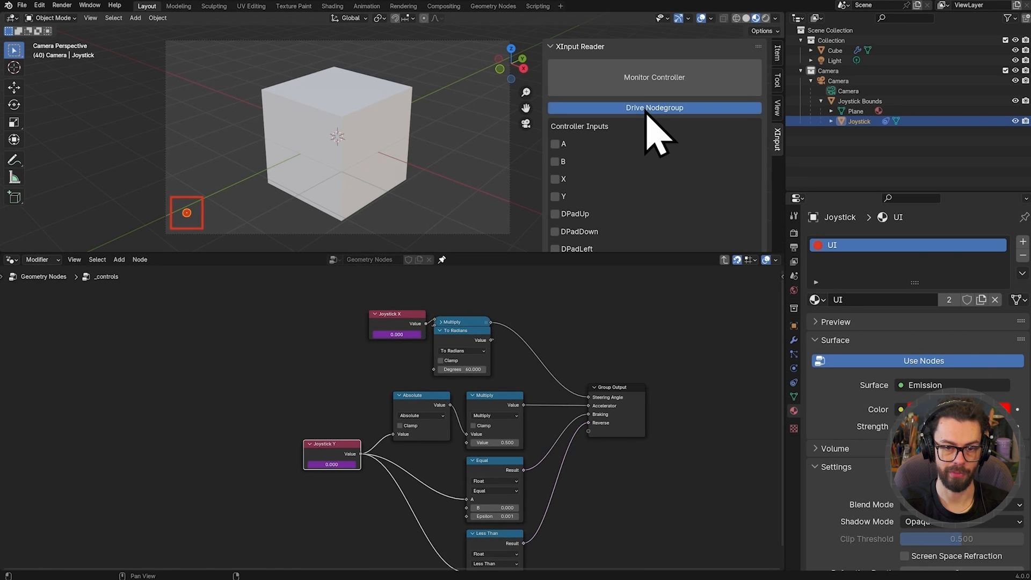
{"action": "key", "text": "n"}
{"action": "key", "text": "n"}
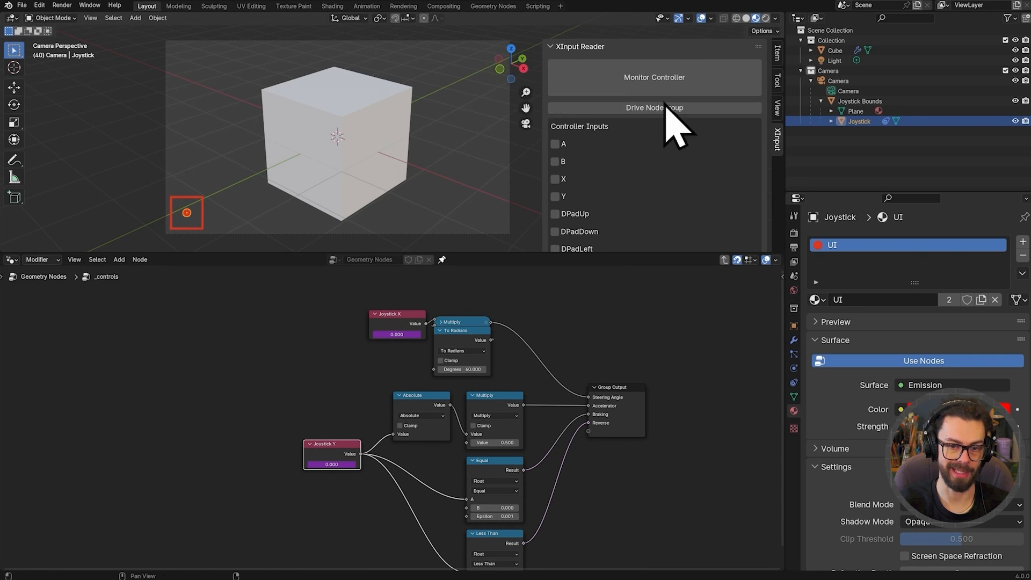
{"action": "key", "text": "n"}
Add an XInput Reader group node in the empty space to the left of the Joystick Y node.
{"action": "middle_click_drag", "start_coordinate": [293, 376], "coordinate": [319, 347]}
{"action": "key", "text": "shift+a"}
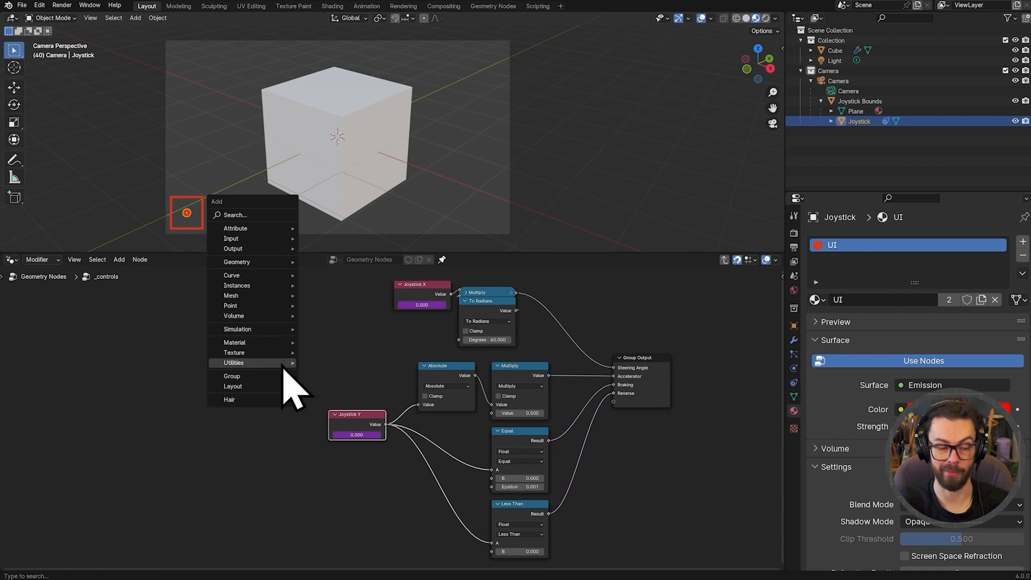
{"action": "mouse_move", "coordinate": [283, 370]}
{"action": "mouse_move", "coordinate": [253, 377]}
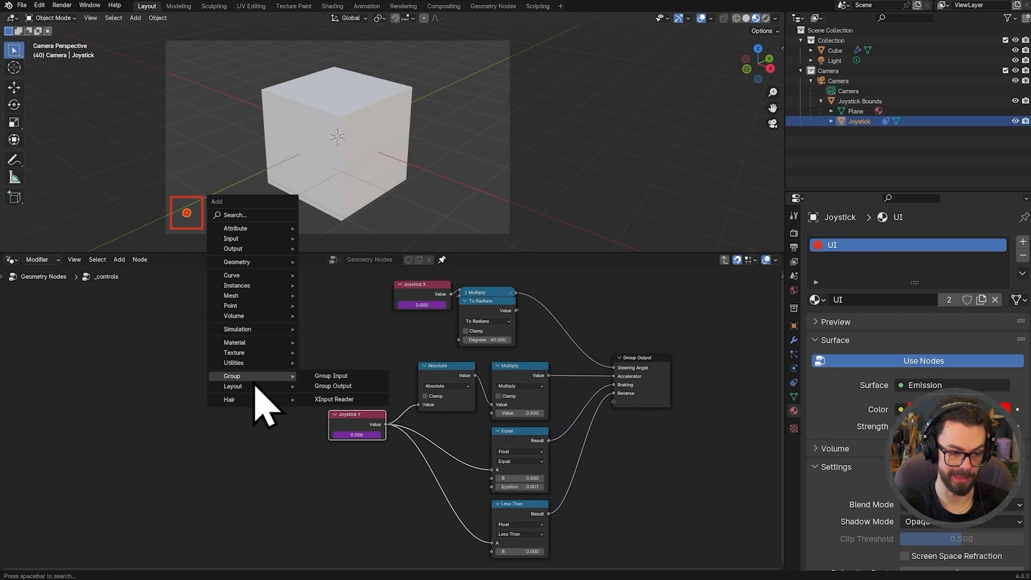
{"action": "left_click", "coordinate": [358, 404]}
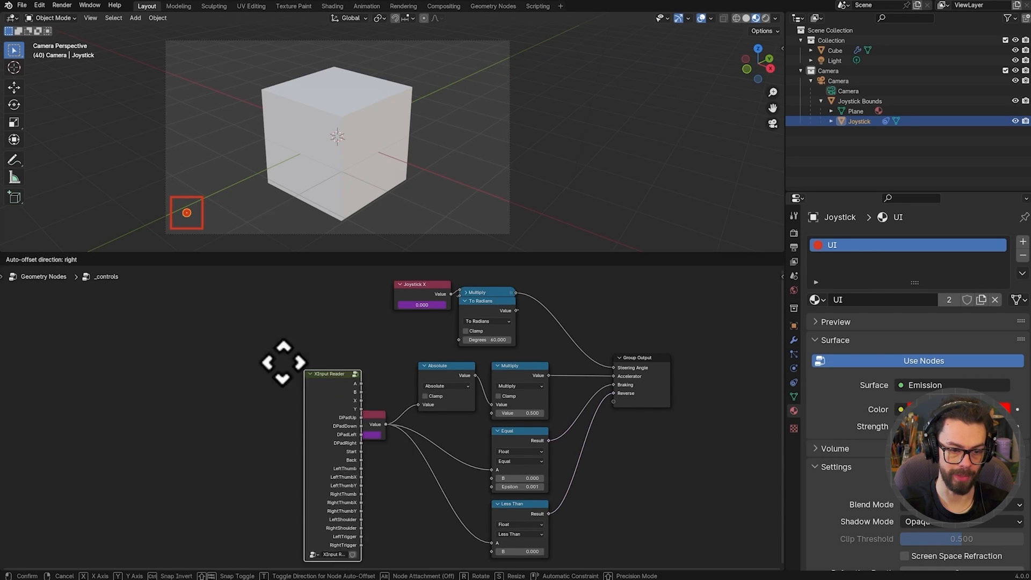
{"action": "left_click", "coordinate": [174, 332]}
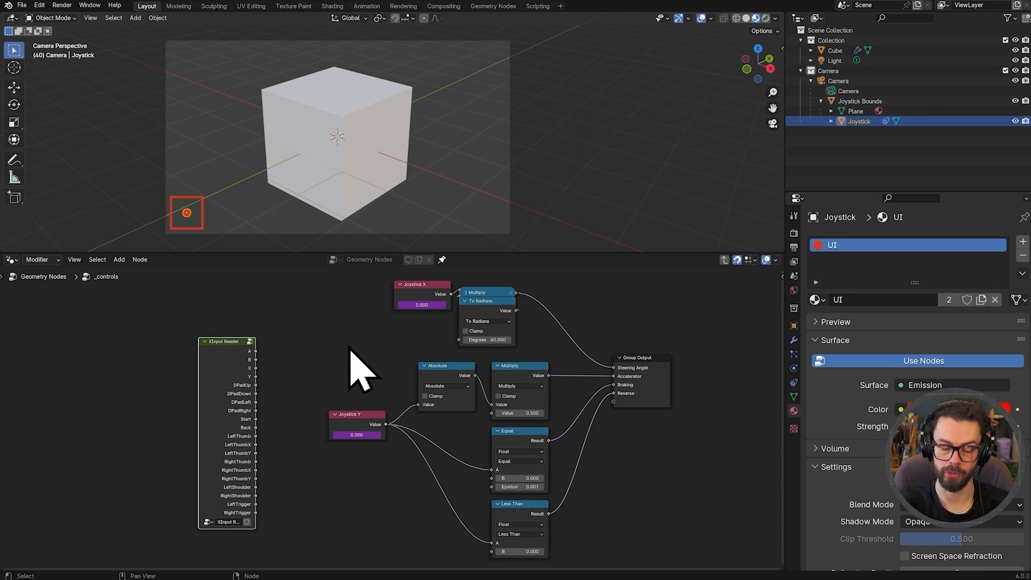
Link the XInput Reader's LeftThumbX output to the collapsed Multiply node in place of Joystick X, and delete the Joystick X node.
{"action": "scroll", "coordinate": [323, 349], "scroll_direction": "up", "scroll_amount": 2}
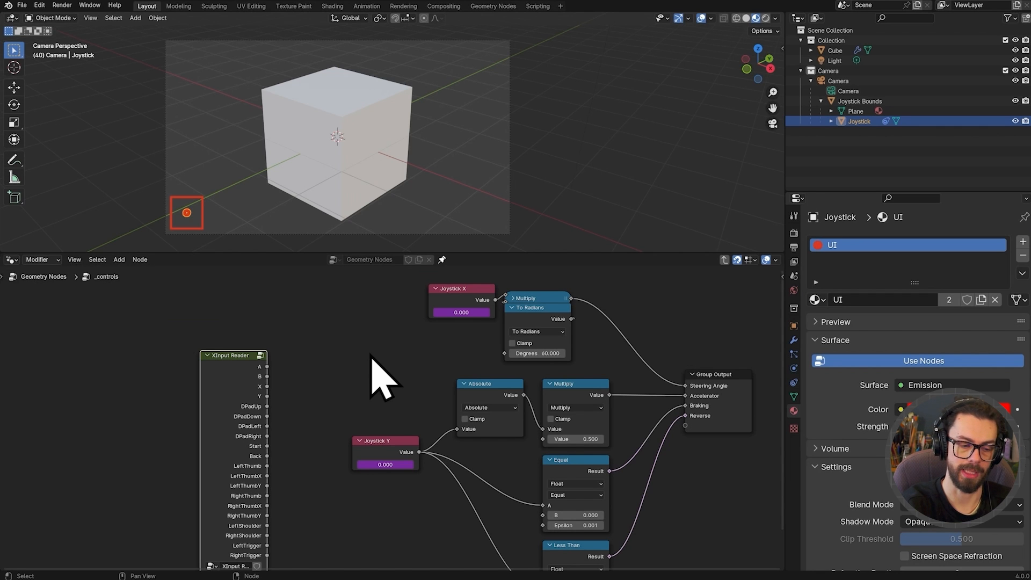
{"action": "scroll", "coordinate": [336, 457], "scroll_direction": "up", "scroll_amount": 3}
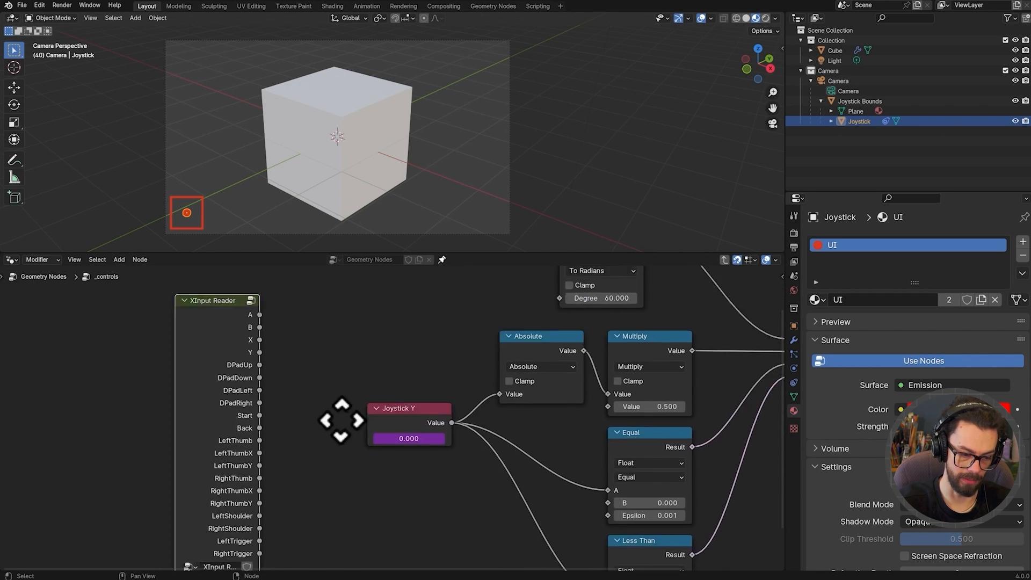
{"action": "mouse_move", "coordinate": [276, 410]}
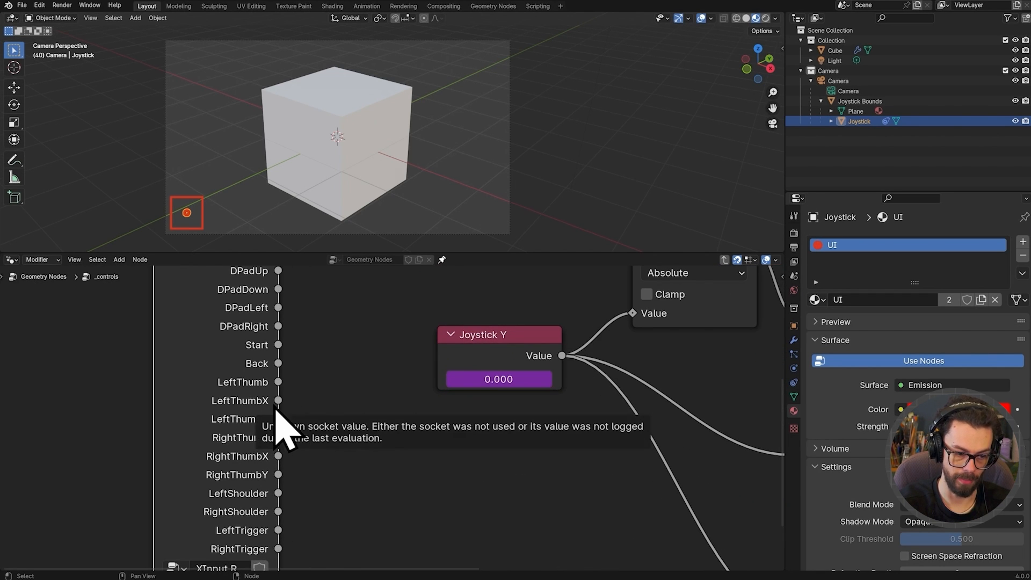
{"action": "middle_click_drag", "start_coordinate": [334, 351], "coordinate": [250, 492]}
{"action": "scroll", "coordinate": [281, 460], "scroll_direction": "down", "scroll_amount": 2}
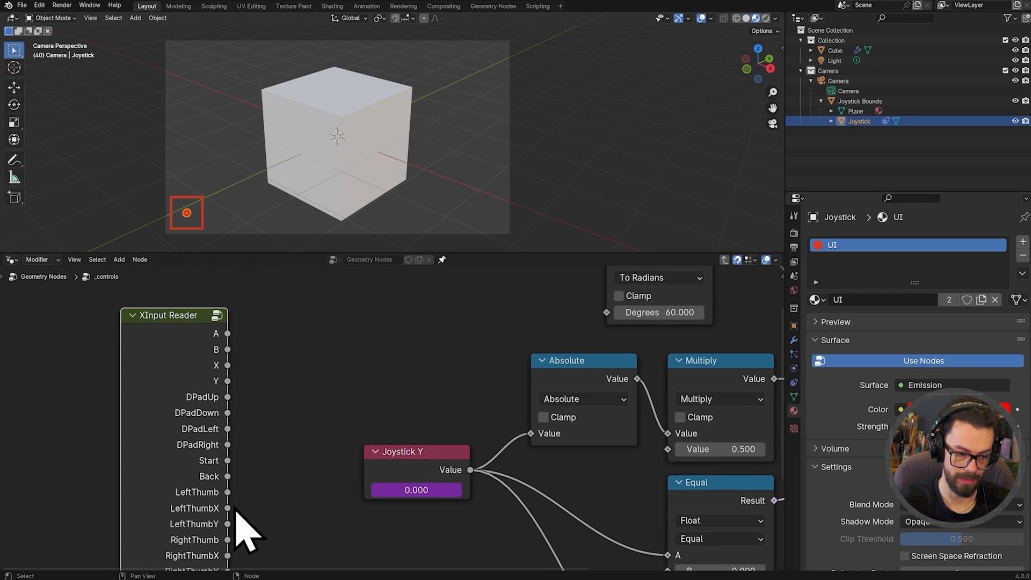
{"action": "left_click_drag", "start_coordinate": [231, 510], "coordinate": [650, 328]}
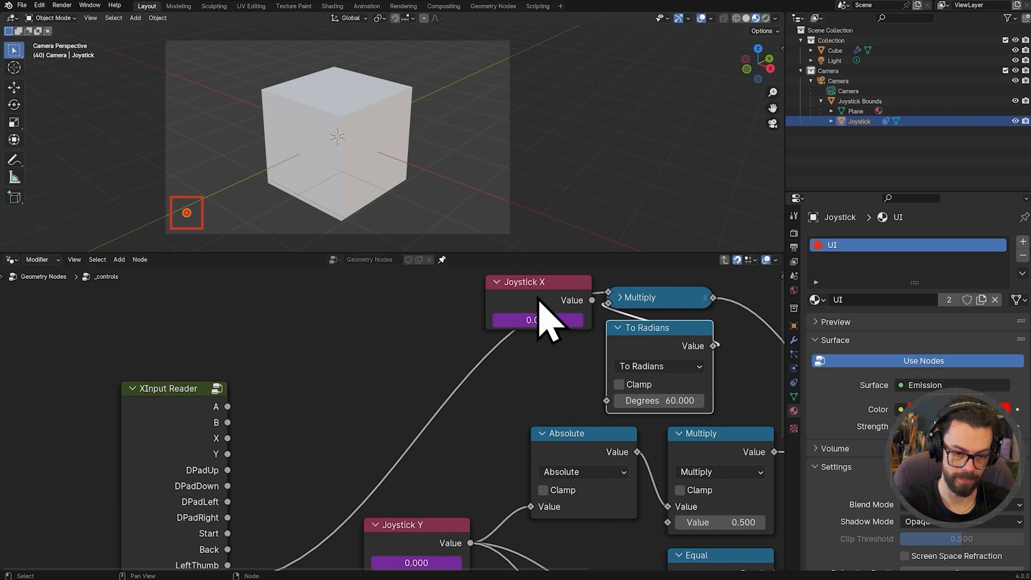
{"action": "left_click", "coordinate": [538, 296]}
{"action": "scroll", "coordinate": [486, 391], "scroll_direction": "down", "scroll_amount": 3}
{"action": "key", "text": "x"}
{"action": "middle_click_drag", "start_coordinate": [346, 429], "coordinate": [351, 404]}
Hide the XInput Reader's unused sockets and move the node beside the collapsed Multiply node.
{"action": "left_click_drag", "start_coordinate": [267, 444], "coordinate": [308, 360]}
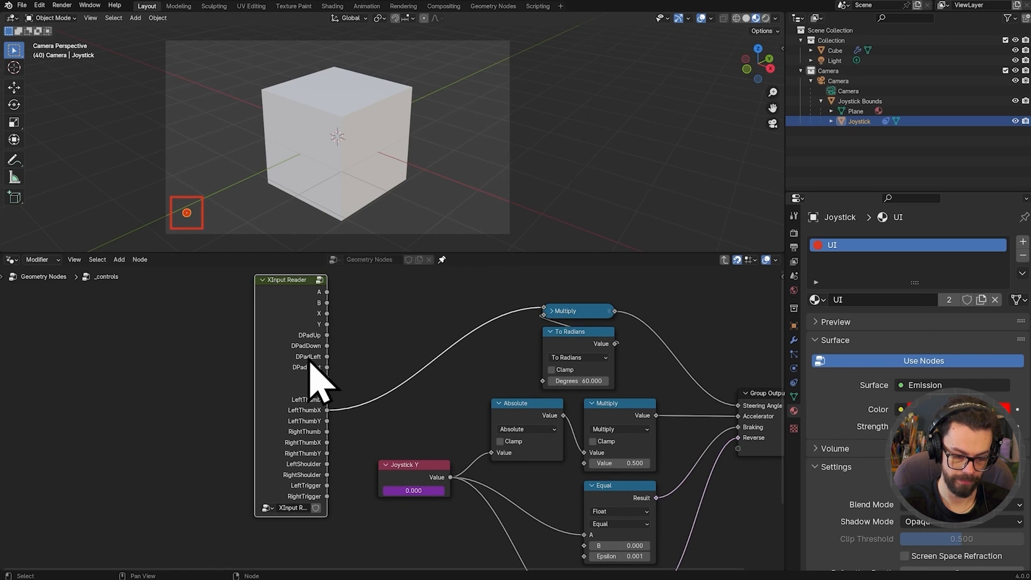
{"action": "key", "text": "ctrl+h"}
{"action": "right_click", "coordinate": [295, 310]}
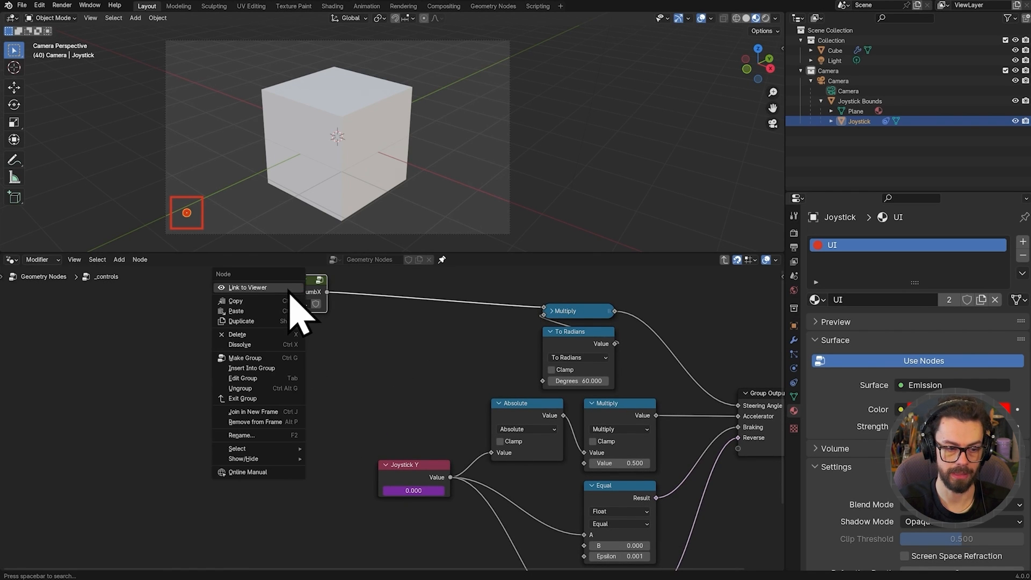
{"action": "left_click", "coordinate": [380, 490]}
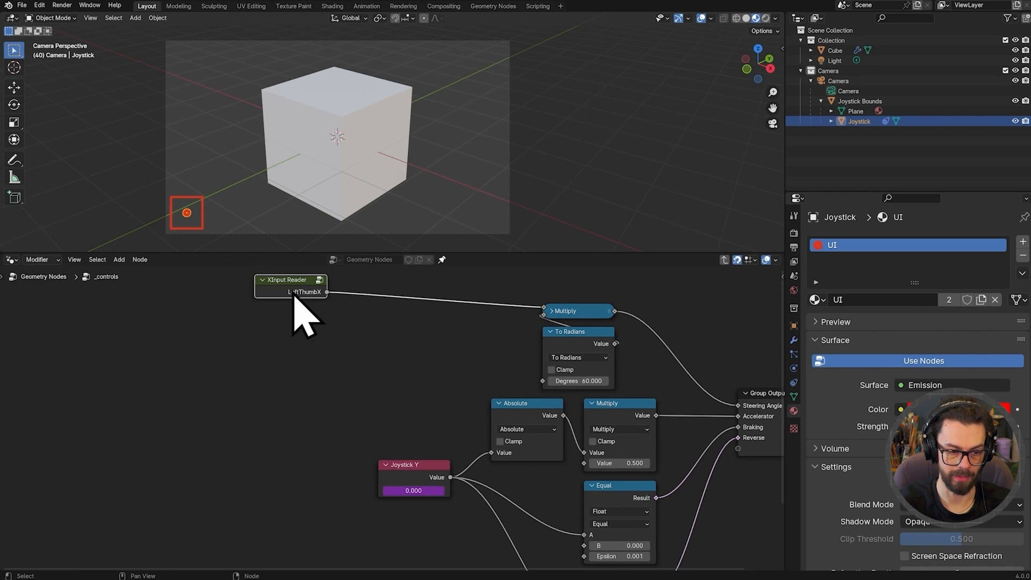
{"action": "key", "text": "g"}
{"action": "left_click", "coordinate": [478, 310]}
{"action": "middle_click_drag", "start_coordinate": [457, 342], "coordinate": [458, 324]}
Duplicate the XInput Reader node, place the copy left of Joystick Y, and unhide all its sockets.
{"action": "key", "text": "shift+d"}
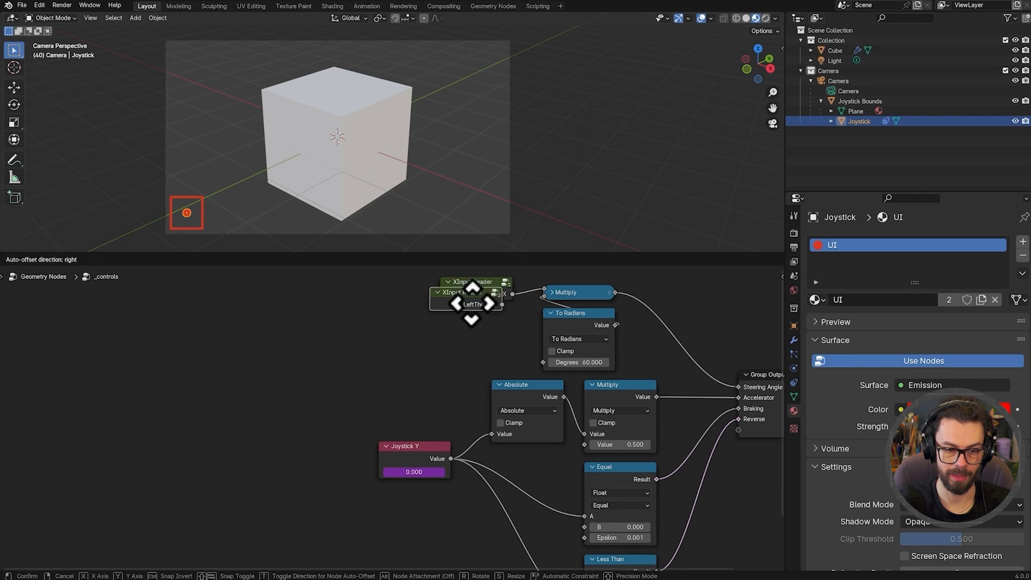
{"action": "left_click", "coordinate": [260, 431]}
{"action": "middle_click_drag", "start_coordinate": [359, 444], "coordinate": [359, 424]}
{"action": "key", "text": "ctrl+h"}
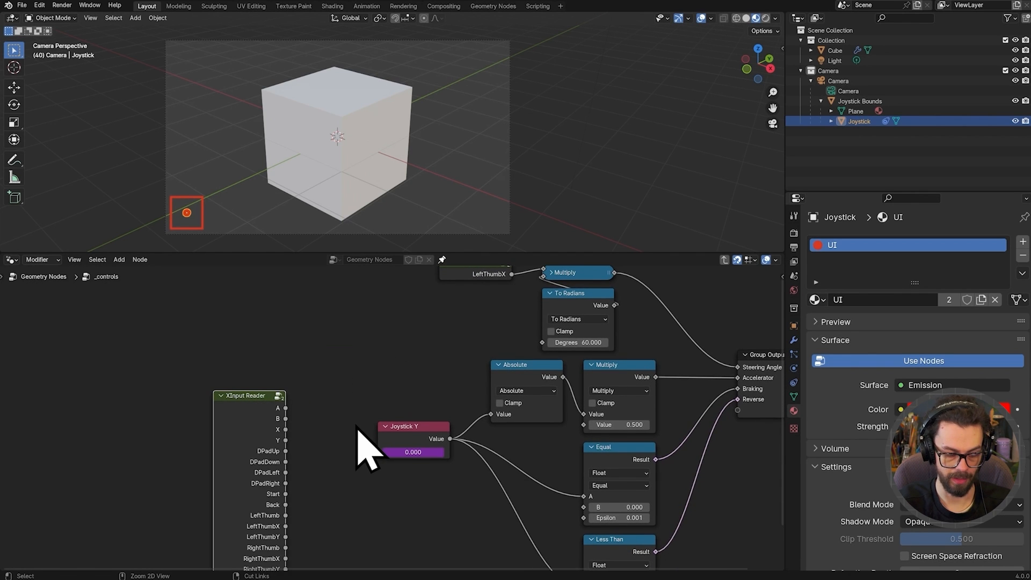
{"action": "middle_click_drag", "start_coordinate": [360, 460], "coordinate": [337, 376]}
{"action": "middle_click_drag", "start_coordinate": [375, 348], "coordinate": [341, 368]}
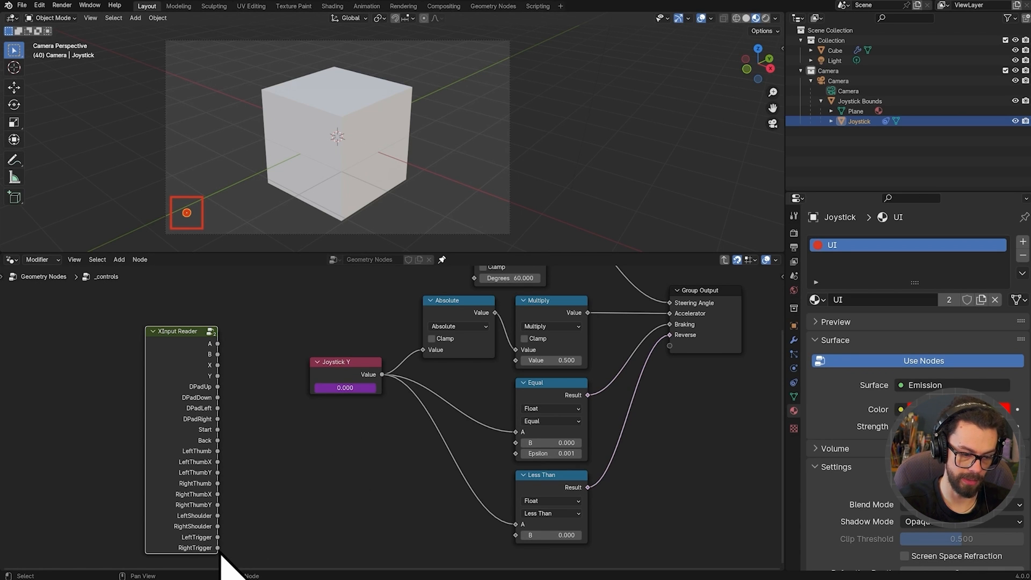
Replace Joystick Y and Absolute with RightTrigger as the input of the 0.500 Multiply node, and move the XInput Reader closer.
{"action": "left_click_drag", "start_coordinate": [217, 548], "coordinate": [526, 352]}
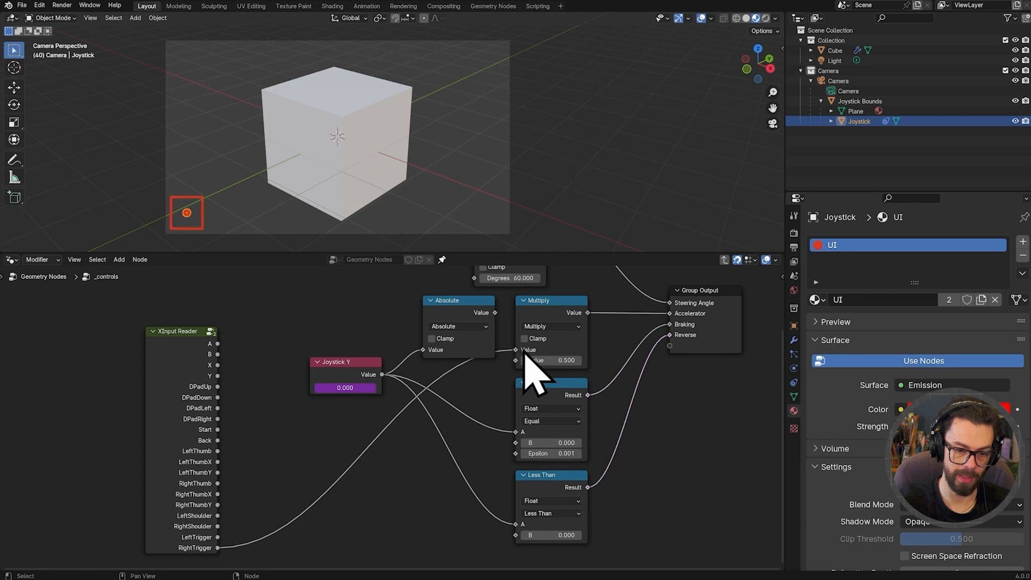
{"action": "left_click_drag", "start_coordinate": [313, 306], "coordinate": [449, 414]}
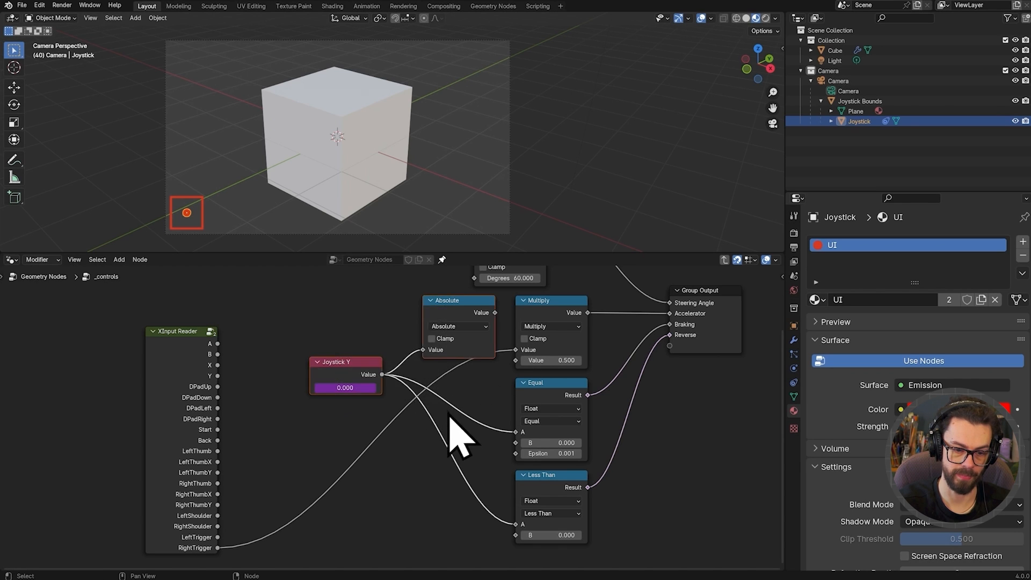
{"action": "key", "text": "x"}
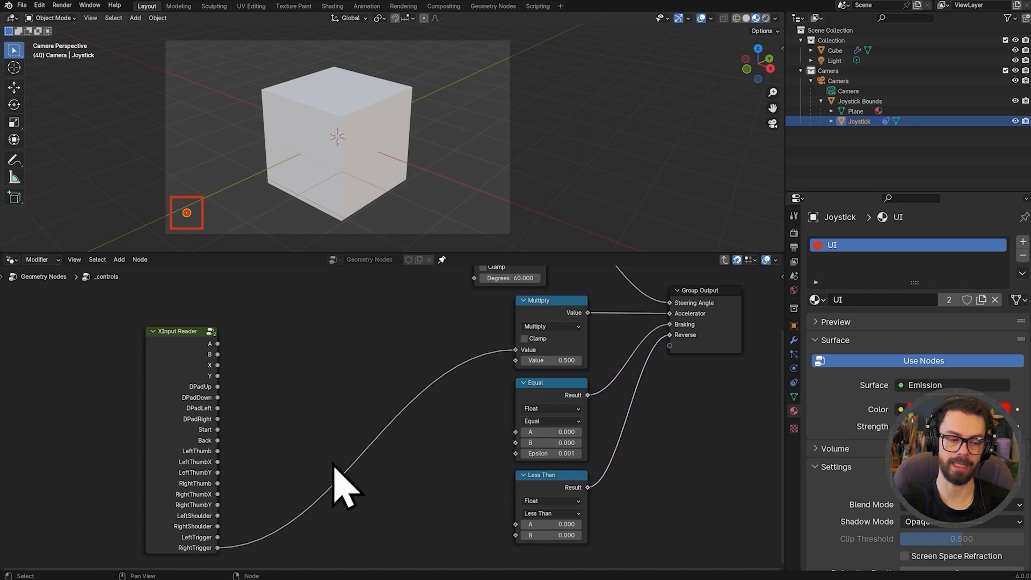
{"action": "left_click_drag", "start_coordinate": [189, 437], "coordinate": [285, 391]}
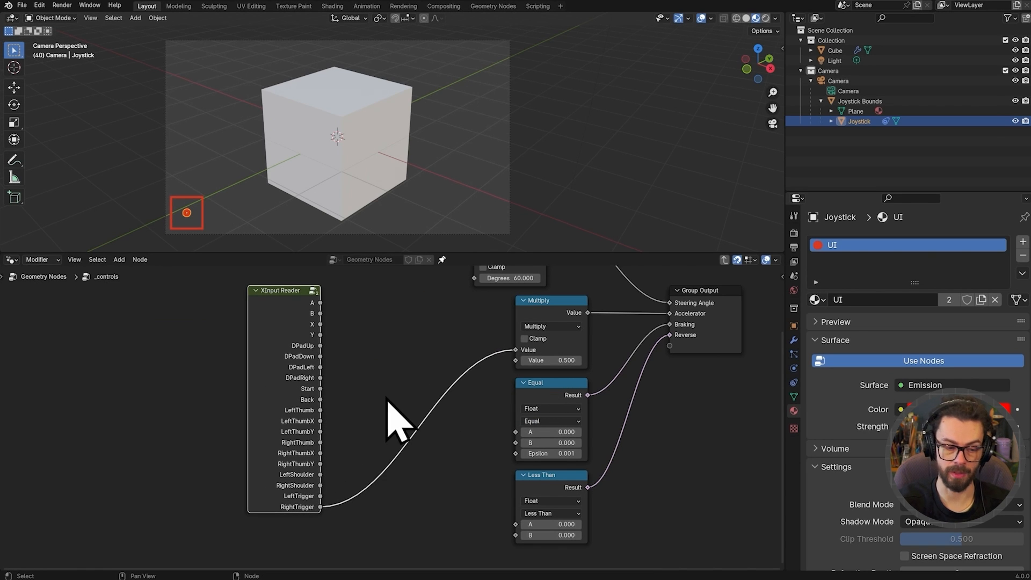
Link LeftTrigger directly to the Braking output in place of the Equal node, delete Equal, and shift Multiply to the left.
{"action": "mouse_move", "coordinate": [301, 515]}
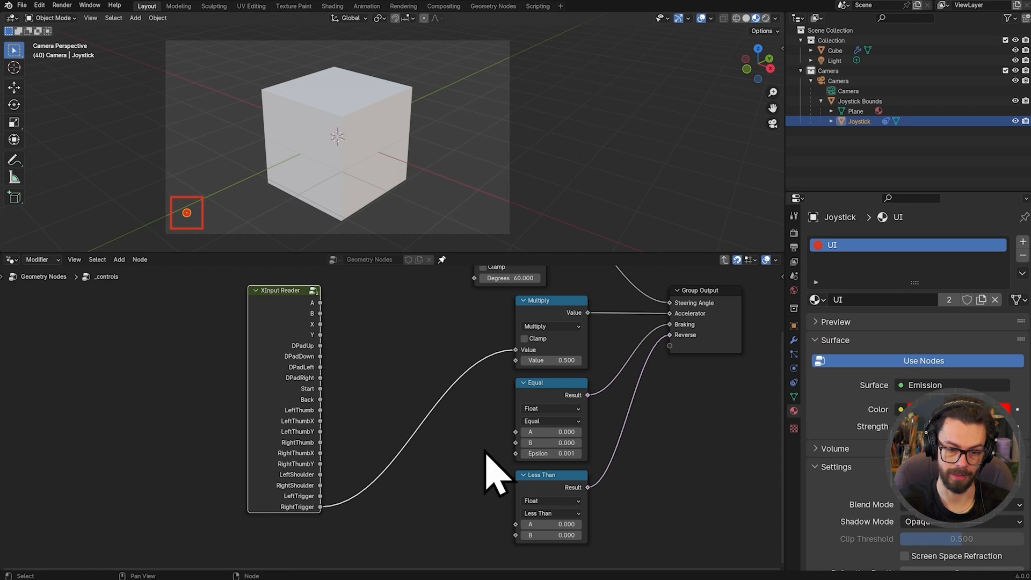
{"action": "middle_click_drag", "start_coordinate": [411, 407], "coordinate": [424, 385]}
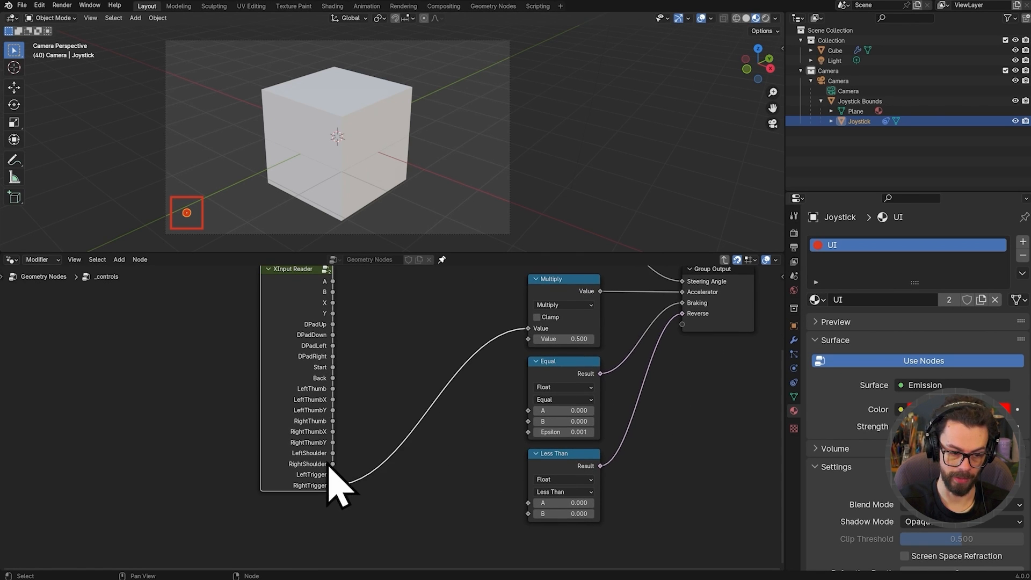
{"action": "left_click_drag", "start_coordinate": [333, 485], "coordinate": [683, 304]}
{"action": "middle_click_drag", "start_coordinate": [656, 276], "coordinate": [643, 319]}
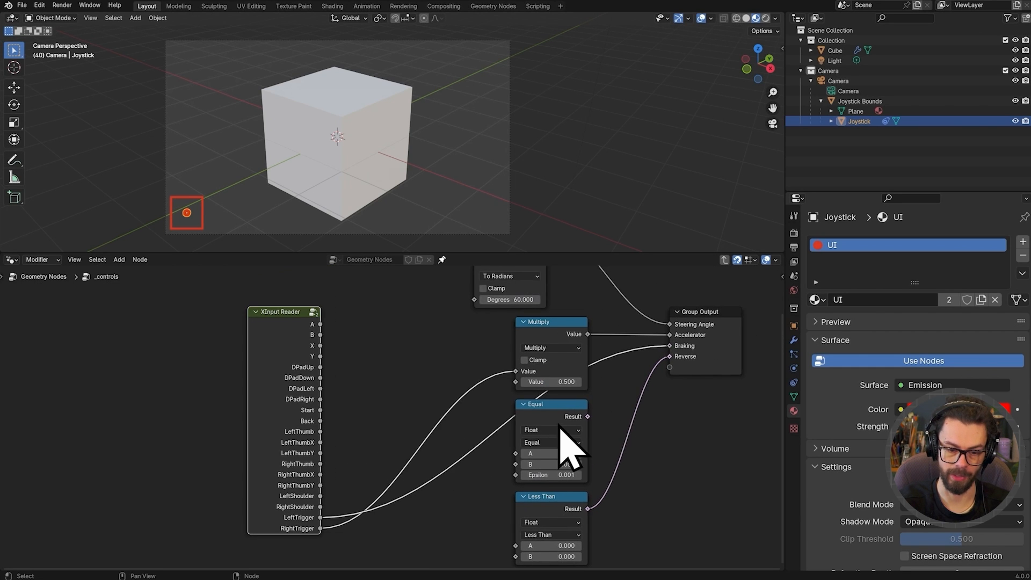
{"action": "left_click", "coordinate": [559, 414]}
{"action": "key", "text": "x"}
{"action": "left_click_drag", "start_coordinate": [554, 338], "coordinate": [512, 339]}
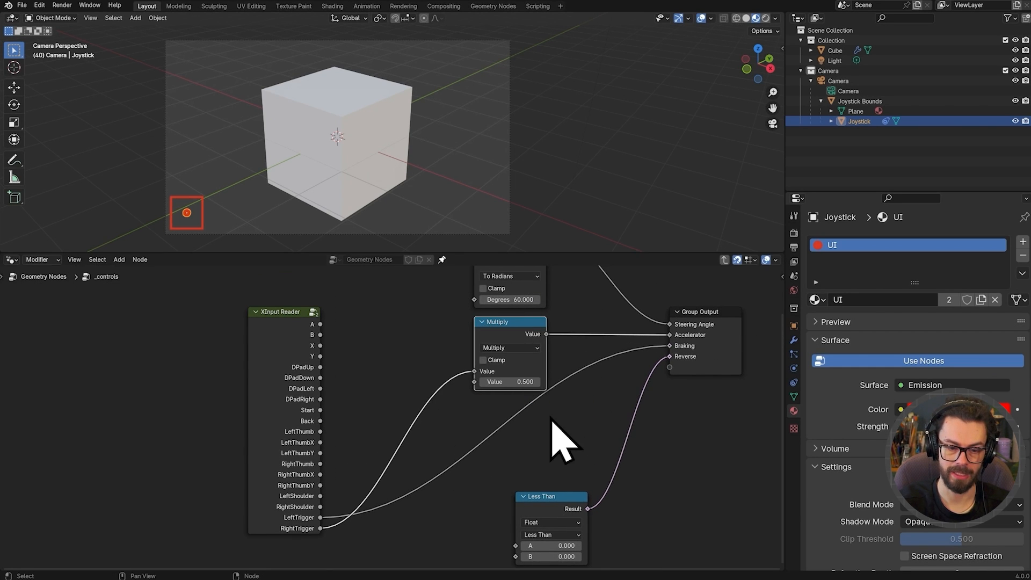
Duplicate the full XInput Reader node below Multiply and link the copy's B output to Reverse.
{"action": "middle_click_drag", "start_coordinate": [299, 462], "coordinate": [392, 417]}
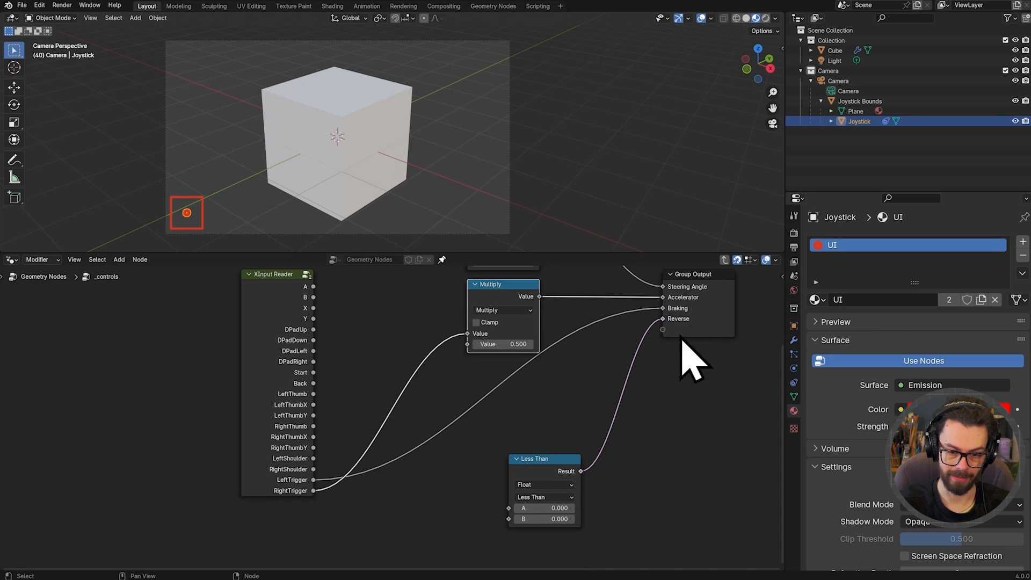
{"action": "left_click", "coordinate": [288, 345]}
{"action": "key", "text": "shift+d"}
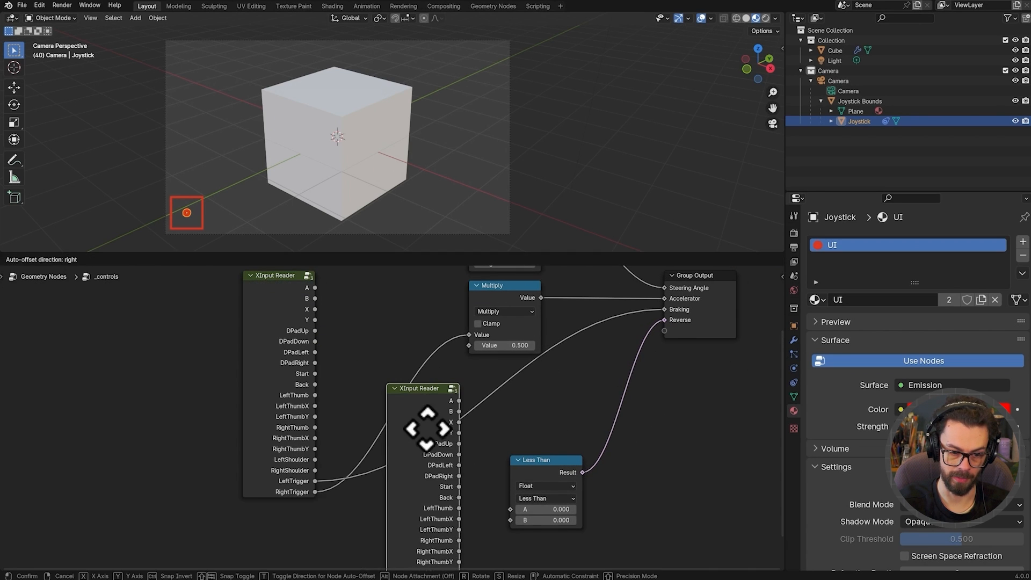
{"action": "left_click", "coordinate": [425, 426]}
{"action": "left_click_drag", "start_coordinate": [459, 422], "coordinate": [664, 320]}
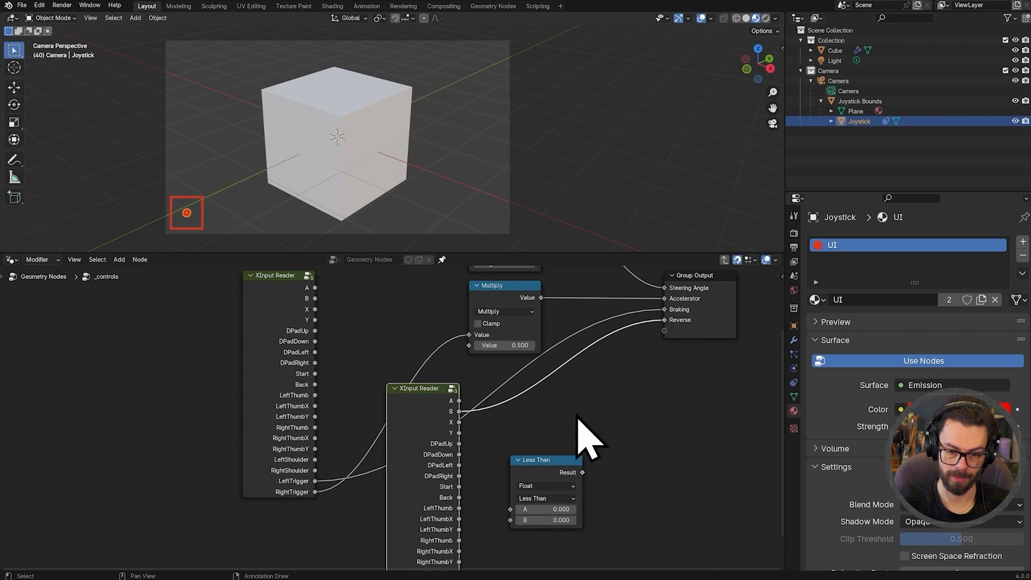
Delete the Less Than node, and hide the unconnected sockets on both XInput Reader nodes, placing the B reader below Multiply.
{"action": "left_click", "coordinate": [548, 462]}
{"action": "key", "text": "x"}
{"action": "left_click", "coordinate": [404, 418]}
{"action": "key", "text": "ctrl+h"}
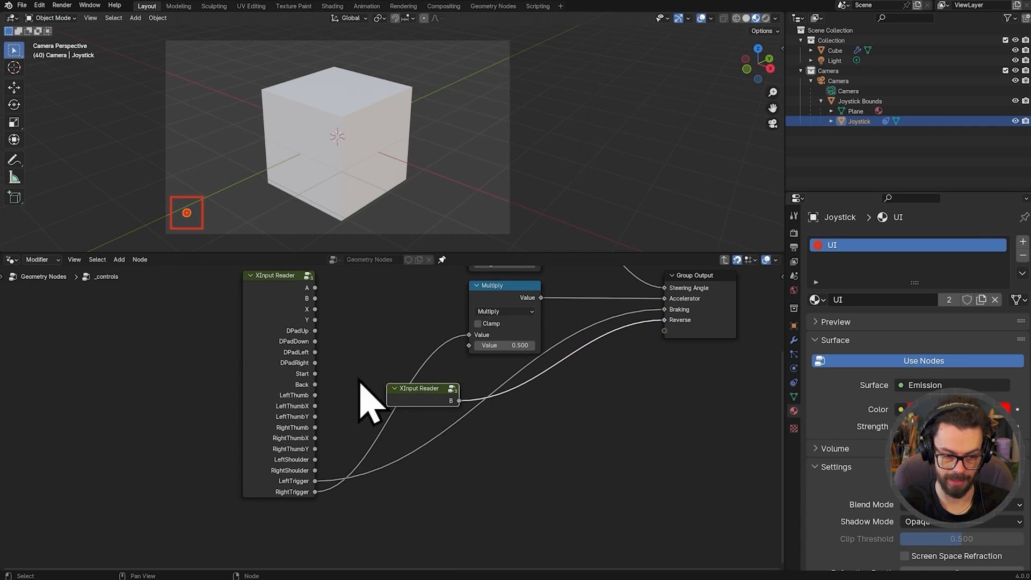
{"action": "left_click", "coordinate": [293, 344]}
{"action": "key", "text": "ctrl+h"}
{"action": "left_click_drag", "start_coordinate": [424, 395], "coordinate": [511, 425]}
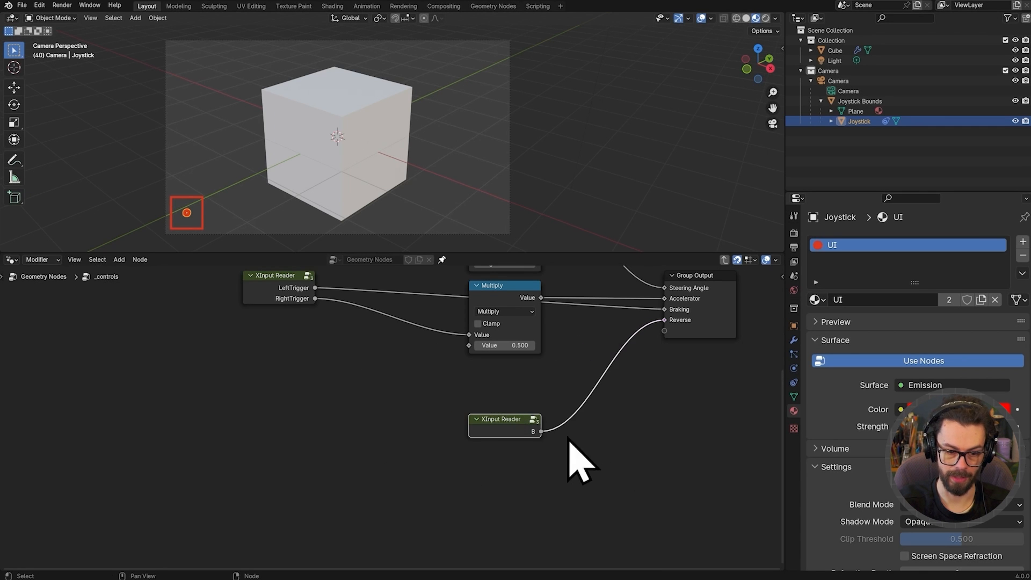
Duplicate the trigger XInput Reader so RightTrigger and LeftTrigger feed their links from separate nodes, each with its unconnected sockets hidden.
{"action": "middle_click_drag", "start_coordinate": [568, 437], "coordinate": [589, 486]}
{"action": "scroll", "coordinate": [577, 484], "scroll_direction": "down", "scroll_amount": 1}
{"action": "left_click_drag", "start_coordinate": [307, 359], "coordinate": [327, 445]}
{"action": "key", "text": "shift+d"}
{"action": "left_click", "coordinate": [329, 376]}
{"action": "left_click_drag", "start_coordinate": [363, 375], "coordinate": [667, 367]}
{"action": "key", "text": "g"}
{"action": "left_click", "coordinate": [319, 526]}
{"action": "left_click_drag", "start_coordinate": [336, 426], "coordinate": [434, 481], "text": "shift"}
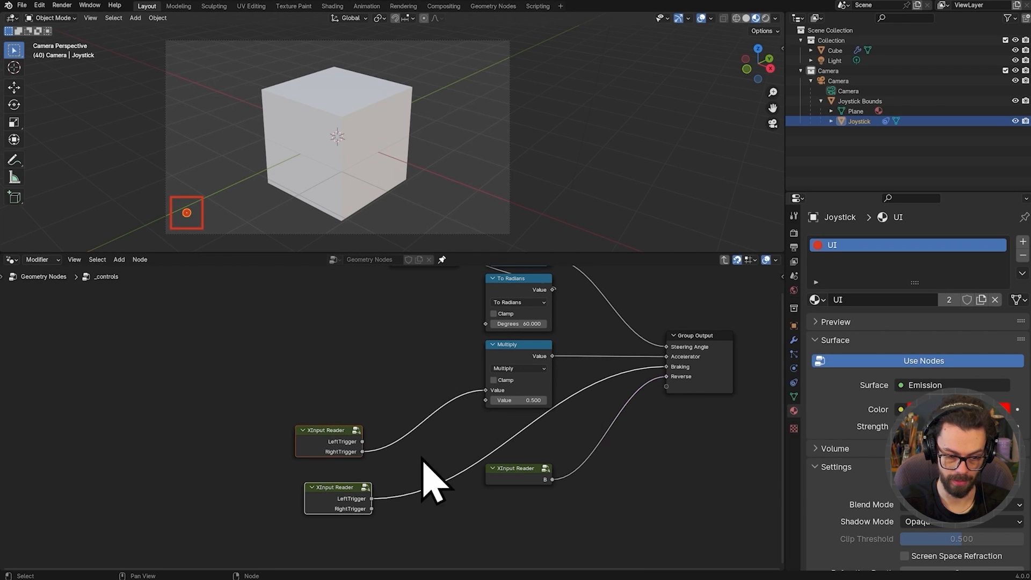
{"action": "key", "text": "ctrl+h"}
Shift the 0.500 Multiply and its RightTrigger reader left, and stack the LeftTrigger and B readers below Multiply.
{"action": "left_click_drag", "start_coordinate": [348, 434], "coordinate": [425, 386]}
{"action": "left_click_drag", "start_coordinate": [397, 350], "coordinate": [522, 403]}
{"action": "key", "text": "g"}
{"action": "left_click", "coordinate": [399, 414]}
{"action": "left_click_drag", "start_coordinate": [337, 440], "coordinate": [386, 518]}
{"action": "key", "text": "g"}
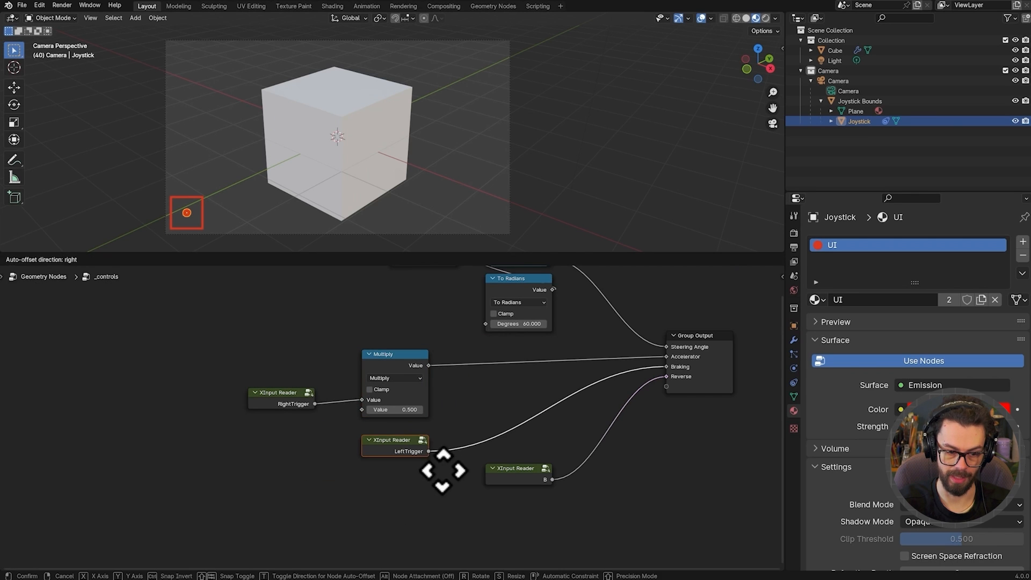
{"action": "left_click", "coordinate": [443, 471]}
{"action": "left_click_drag", "start_coordinate": [518, 462], "coordinate": [578, 510]}
{"action": "key", "text": "g"}
{"action": "left_click", "coordinate": [530, 538]}
Exit the _controls group to the parent node tree and hide the node options on the _controls node.
{"action": "scroll", "coordinate": [559, 444], "scroll_direction": "up", "scroll_amount": 3}
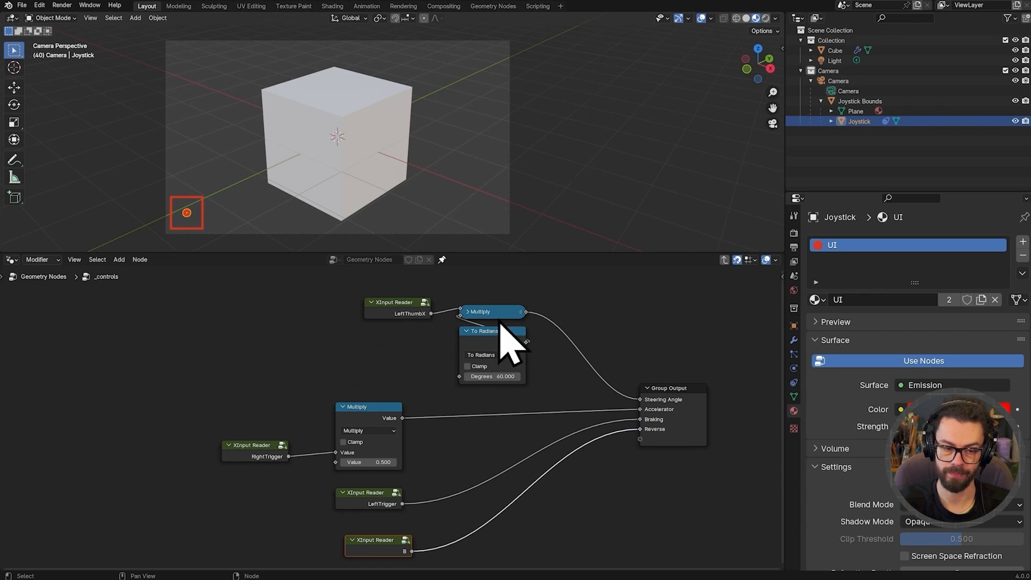
{"action": "middle_click_drag", "start_coordinate": [546, 392], "coordinate": [502, 372]}
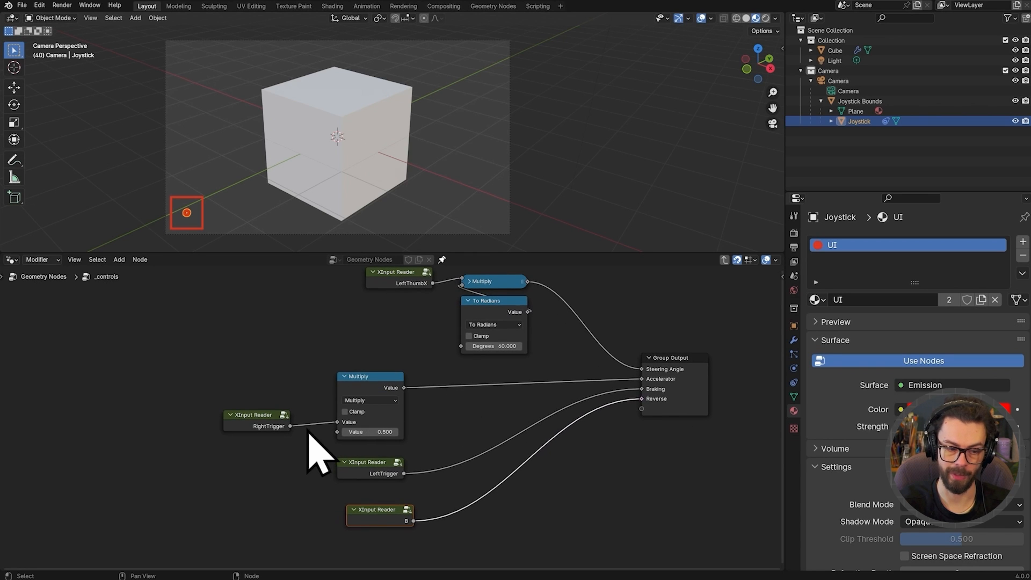
{"action": "left_click", "coordinate": [382, 377]}
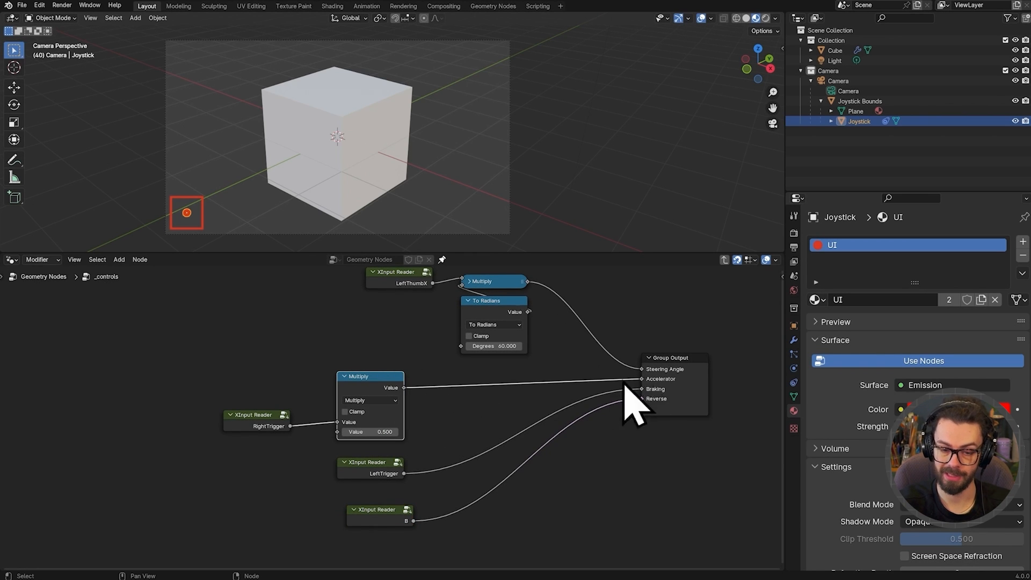
{"action": "middle_click_drag", "start_coordinate": [486, 448], "coordinate": [479, 424]}
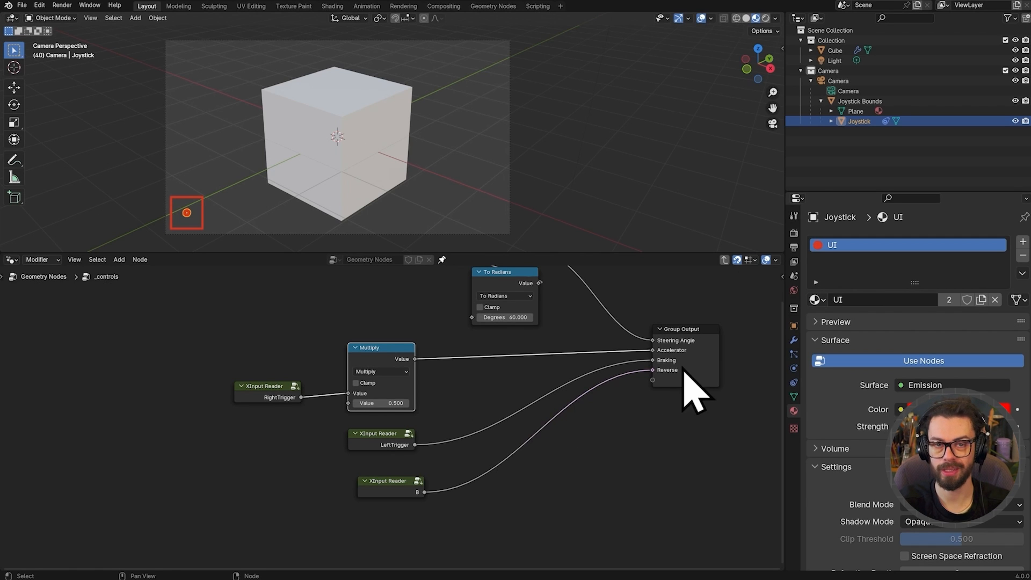
{"action": "middle_click_drag", "start_coordinate": [600, 434], "coordinate": [585, 381]}
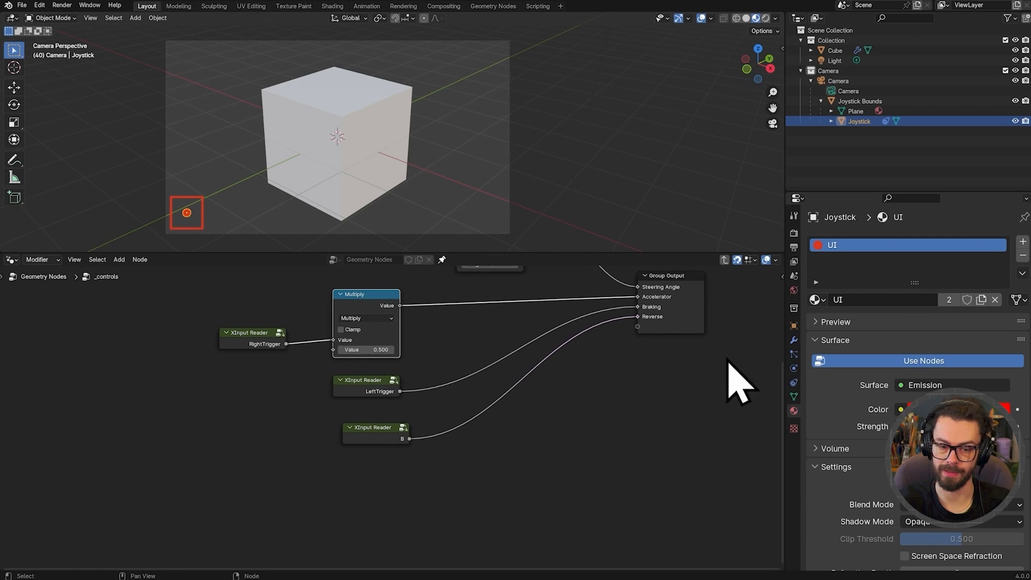
{"action": "key", "text": "Tab"}
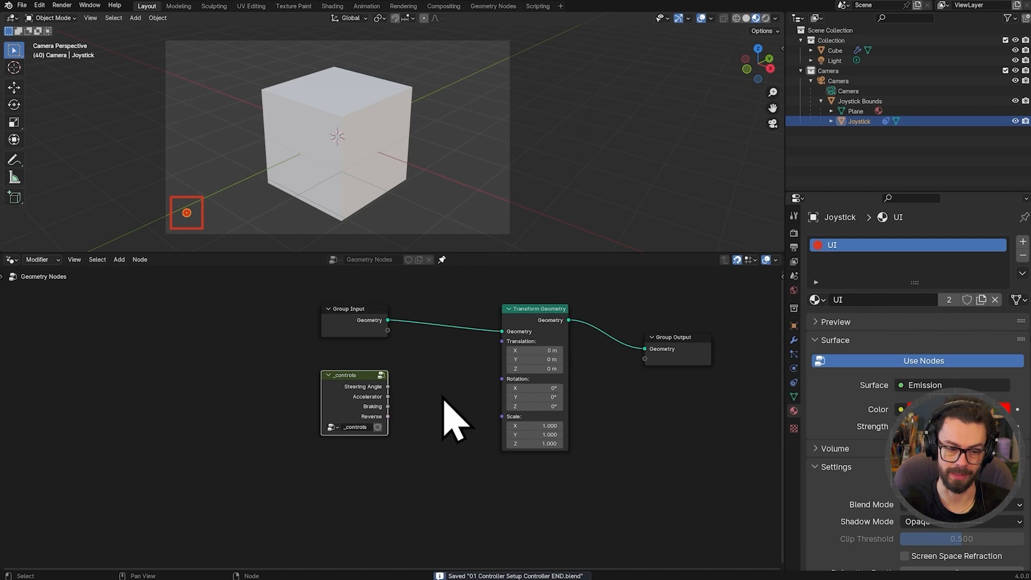
{"action": "right_click", "coordinate": [371, 408]}
{"action": "mouse_move", "coordinate": [368, 404]}
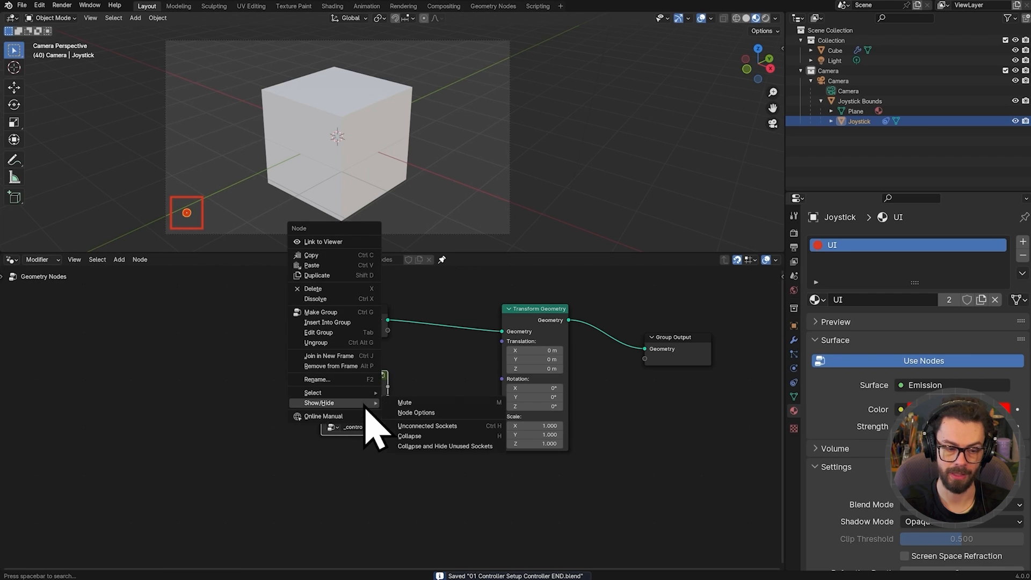
{"action": "left_click", "coordinate": [432, 415]}
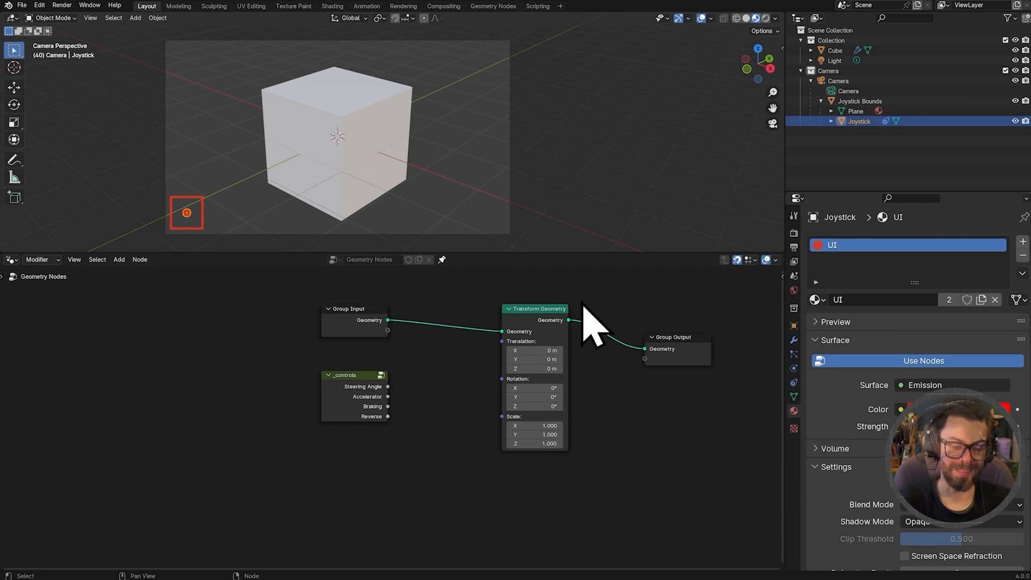
Enlarge the 3D viewport and show the XInput sidebar with its list of controller inputs down to RightTrigger.
{"action": "left_click_drag", "start_coordinate": [594, 254], "coordinate": [570, 359]}
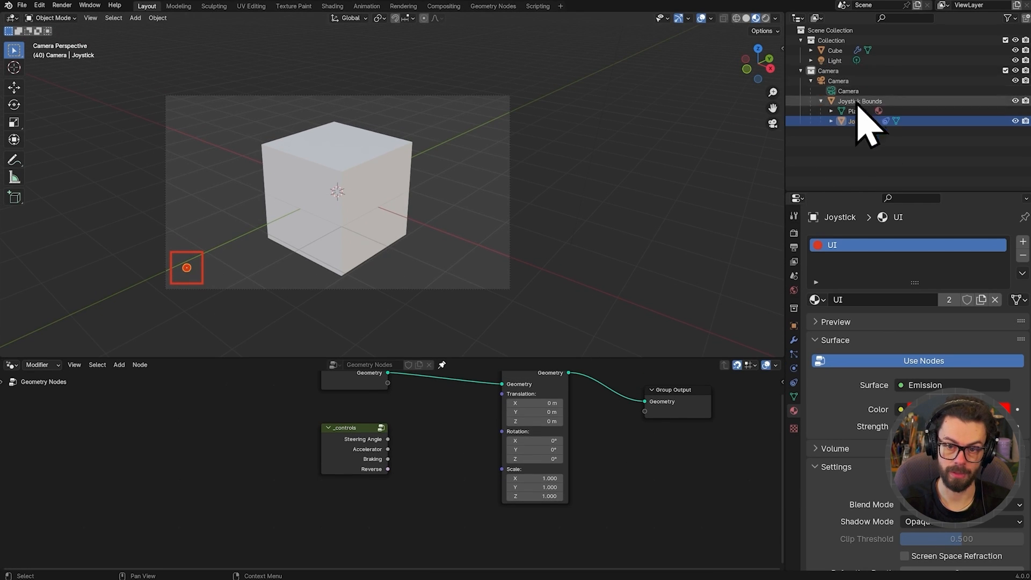
{"action": "key", "text": "n"}
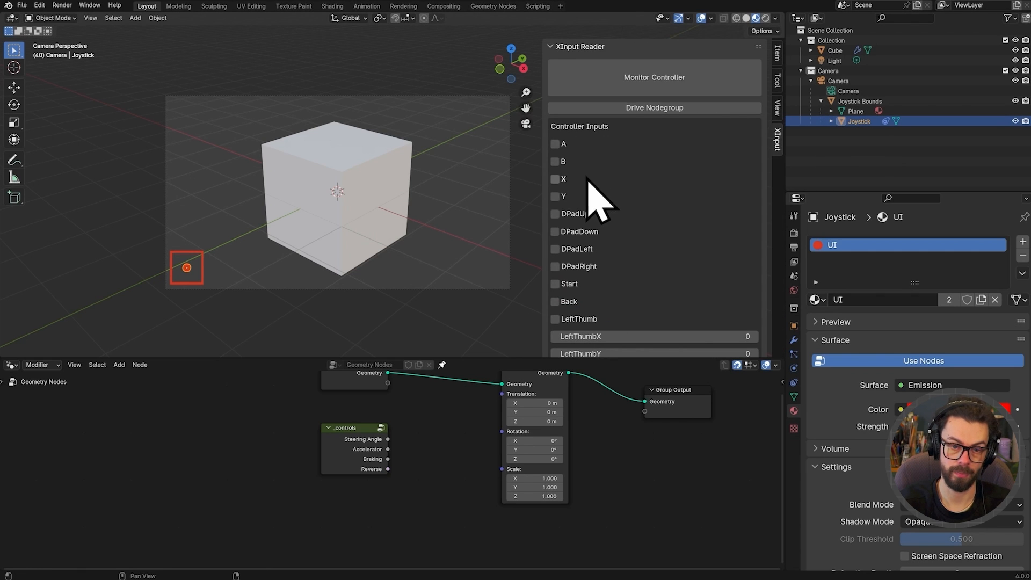
{"action": "scroll", "coordinate": [645, 207], "scroll_direction": "down", "scroll_amount": 5}
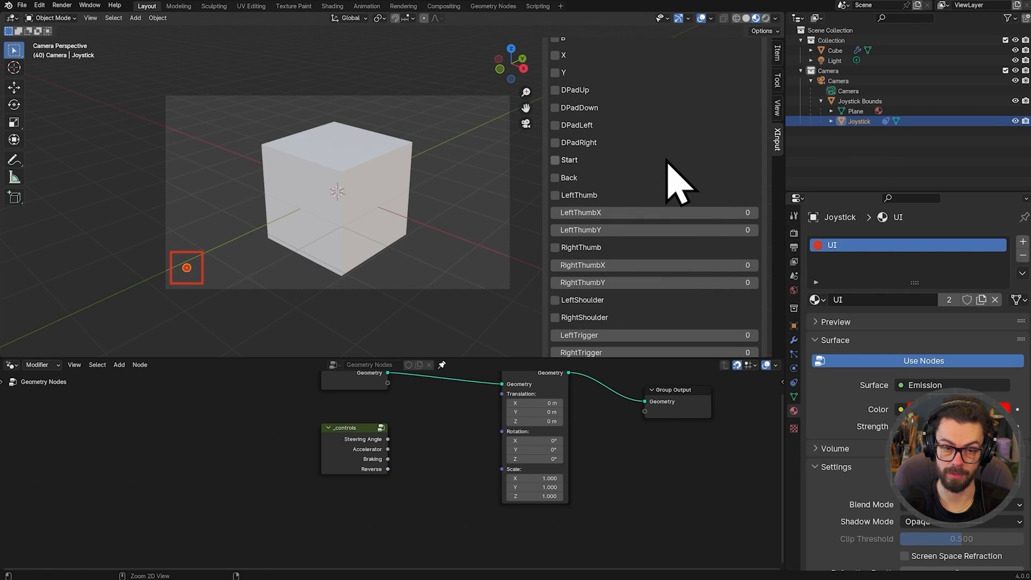
{"action": "middle_click_drag", "start_coordinate": [664, 141], "coordinate": [645, 163], "text": "ctrl"}
{"action": "middle_click_drag", "start_coordinate": [651, 199], "coordinate": [657, 149]}
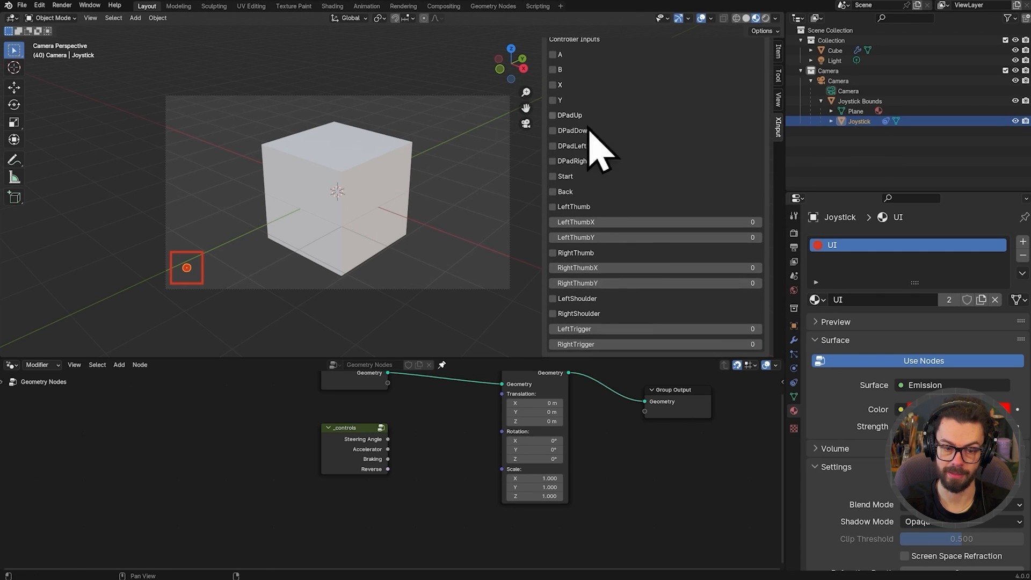
{"action": "left_click_drag", "start_coordinate": [640, 357], "coordinate": [642, 382]}
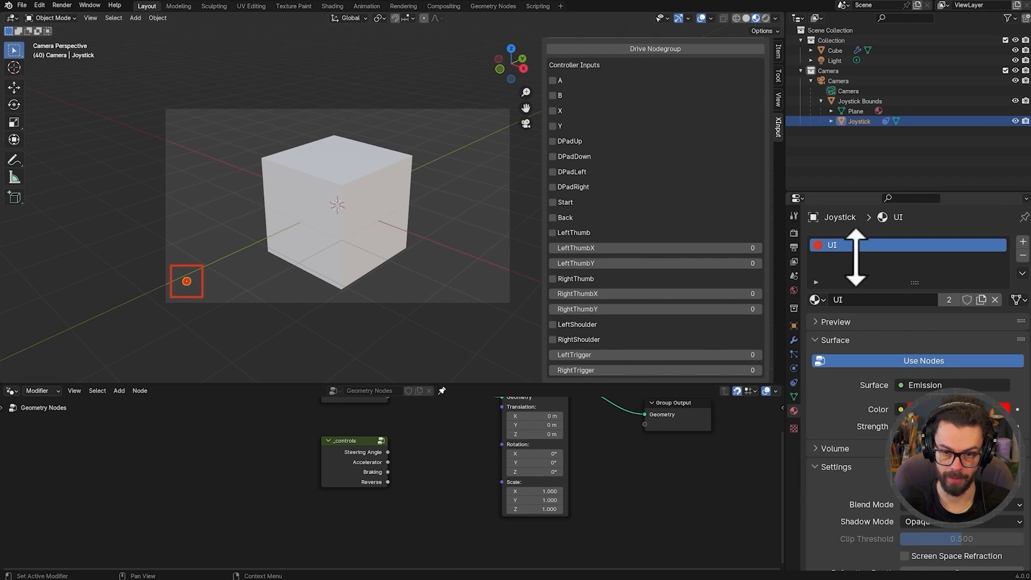
Copy the LeftThumbX controller input as a new driver and paste it onto the Joystick object's X location.
{"action": "right_click", "coordinate": [853, 121]}
{"action": "key", "text": "Escape"}
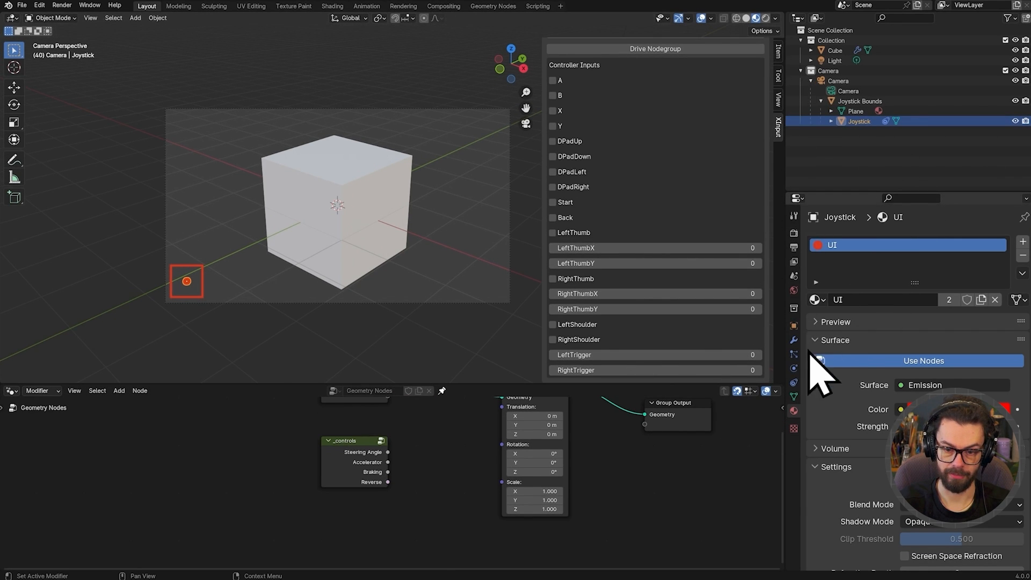
{"action": "left_click", "coordinate": [795, 326]}
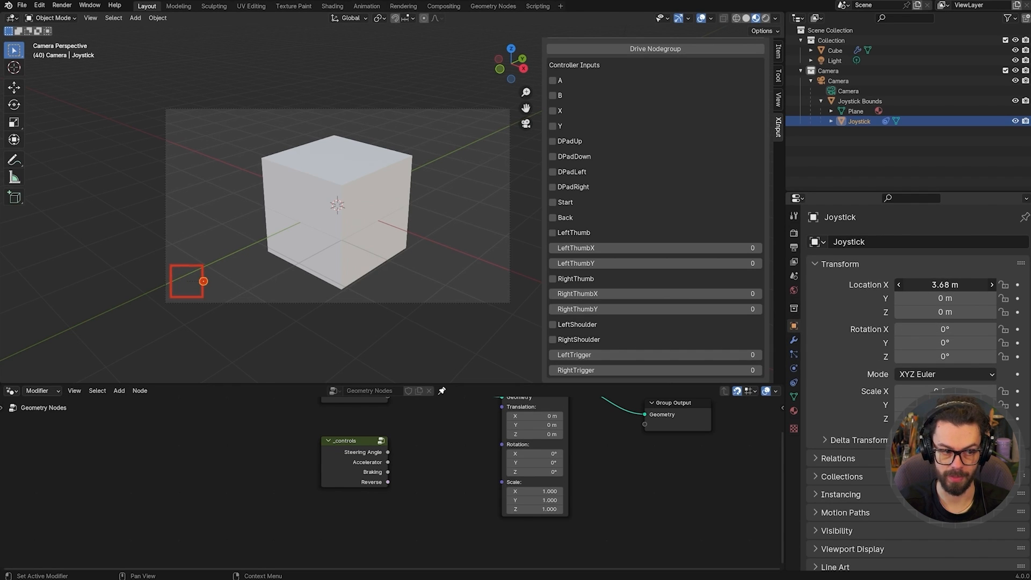
{"action": "left_click", "coordinate": [949, 285]}
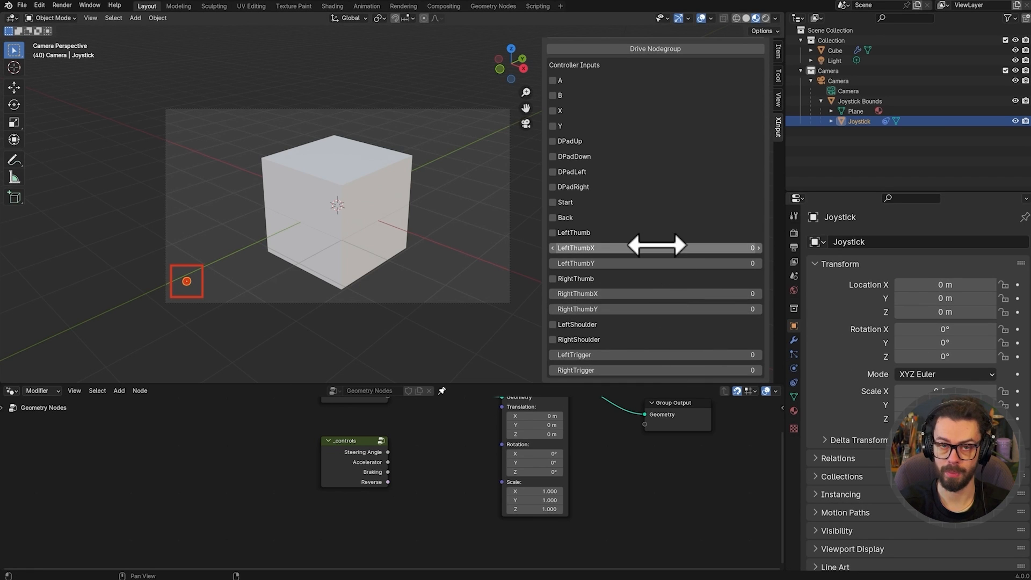
{"action": "right_click", "coordinate": [657, 246]}
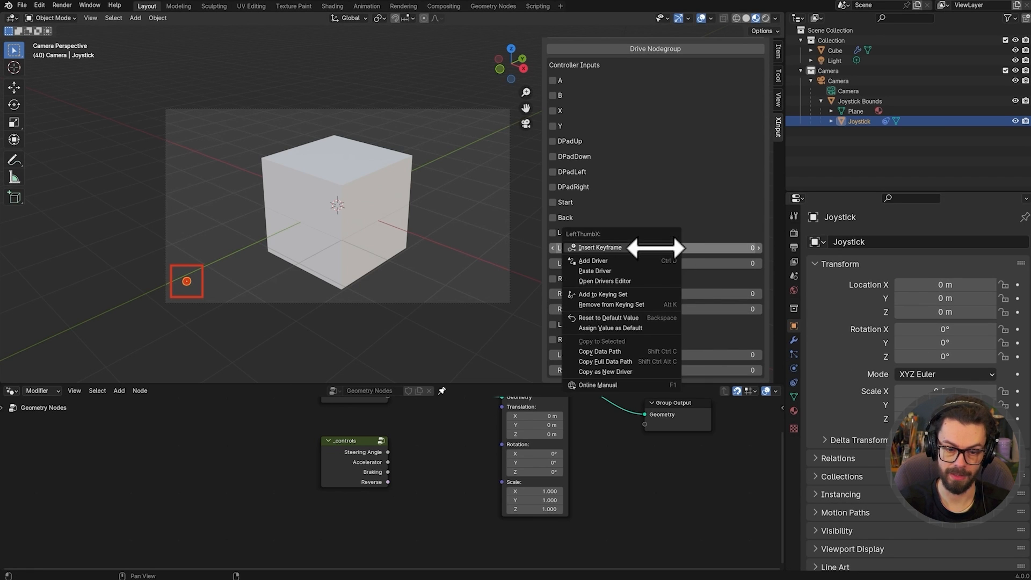
{"action": "left_click", "coordinate": [653, 371]}
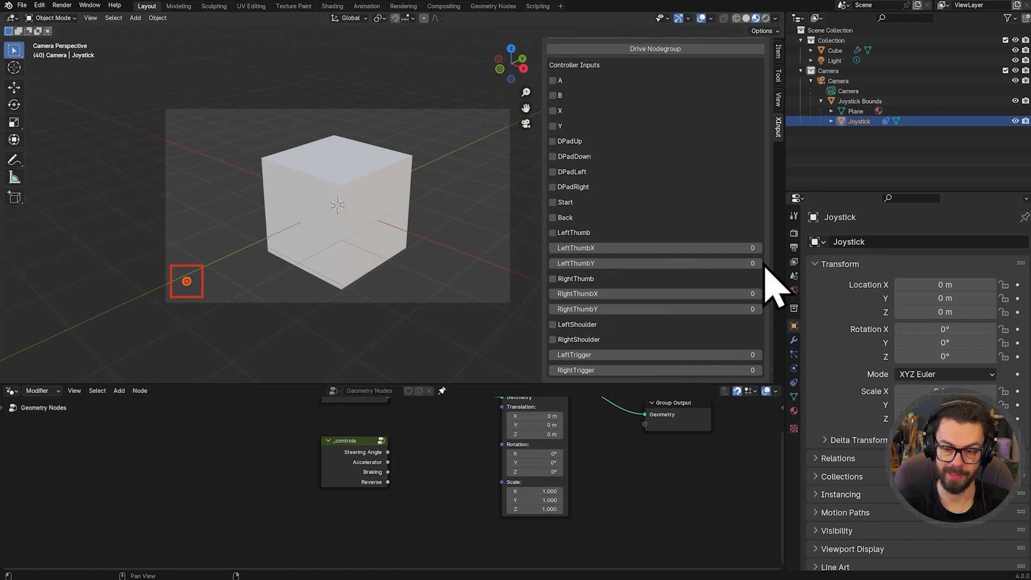
{"action": "right_click", "coordinate": [959, 285]}
{"action": "left_click", "coordinate": [963, 312]}
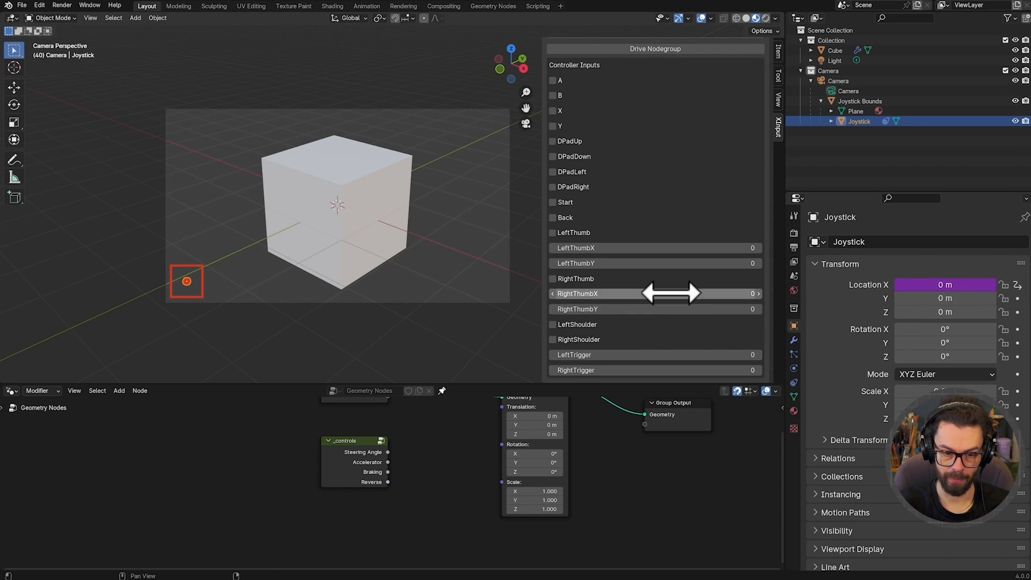
Copy the RightTrigger controller input as a new driver and paste it onto the Joystick object's Y location.
{"action": "right_click", "coordinate": [662, 370]}
{"action": "left_click", "coordinate": [640, 491]}
{"action": "right_click", "coordinate": [940, 299]}
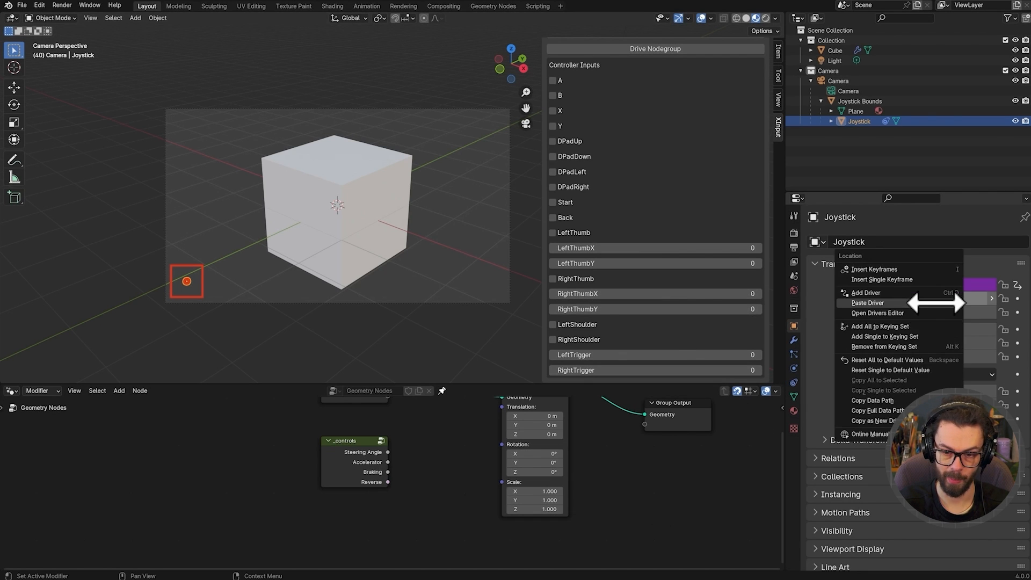
{"action": "left_click", "coordinate": [940, 300]}
Start monitoring the controller and zoom the camera view in on the red joystick square.
{"action": "scroll", "coordinate": [669, 81], "scroll_direction": "up", "scroll_amount": 3}
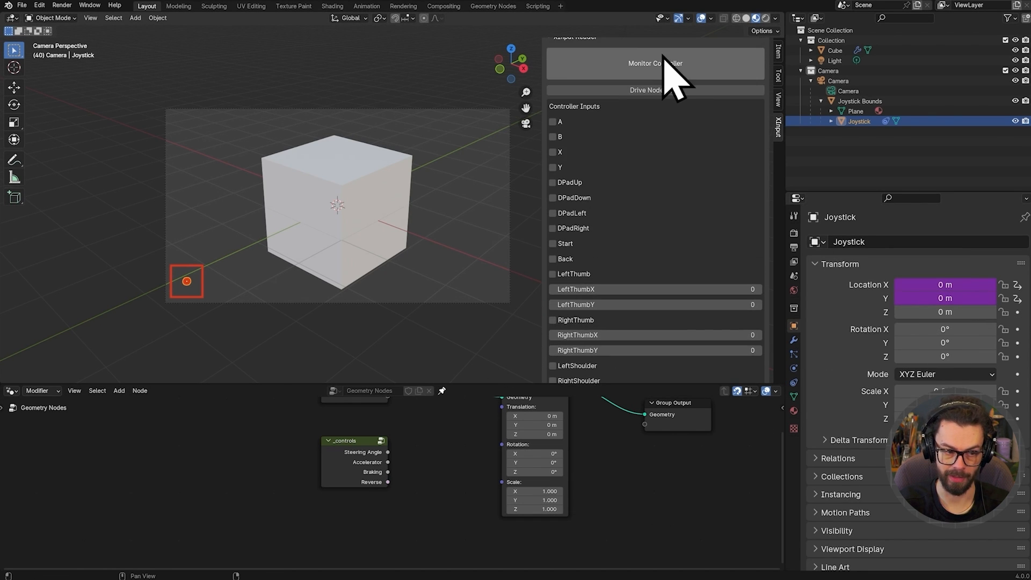
{"action": "left_click", "coordinate": [655, 70]}
{"action": "scroll", "coordinate": [435, 214], "scroll_direction": "down", "scroll_amount": 2}
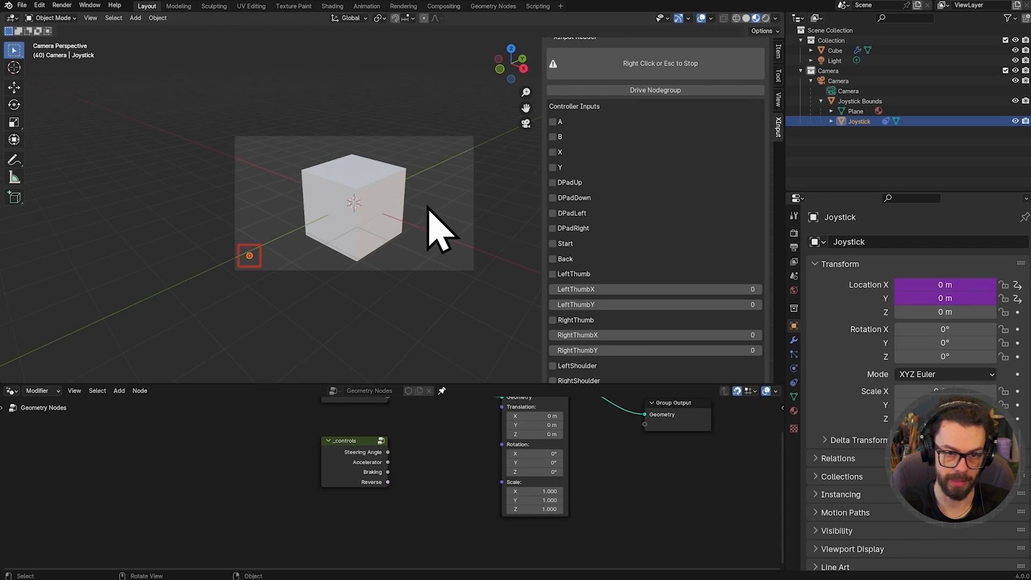
{"action": "scroll", "coordinate": [428, 207], "scroll_direction": "up", "scroll_amount": 5}
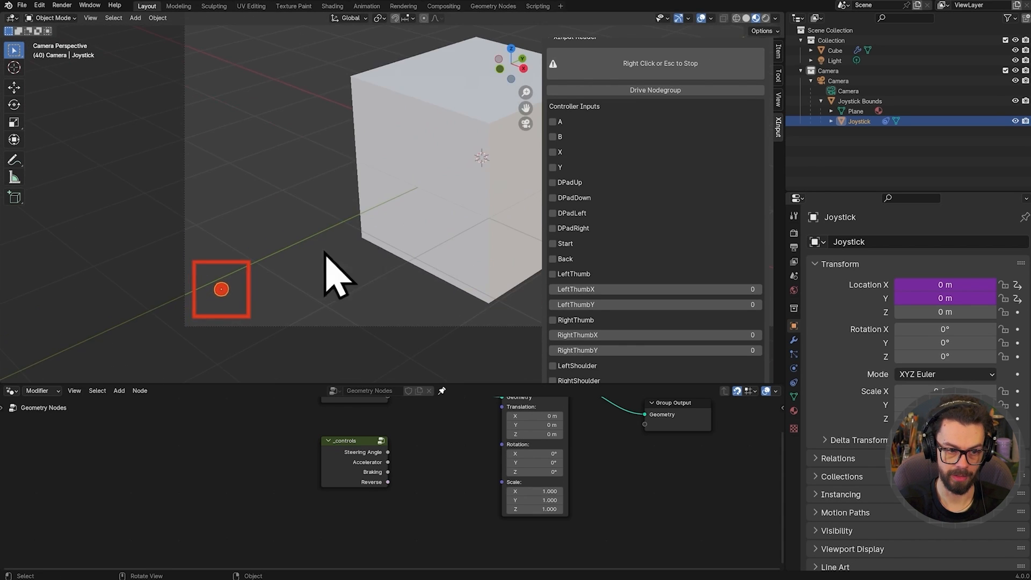
{"action": "scroll", "coordinate": [329, 269], "scroll_direction": "up", "scroll_amount": 4}
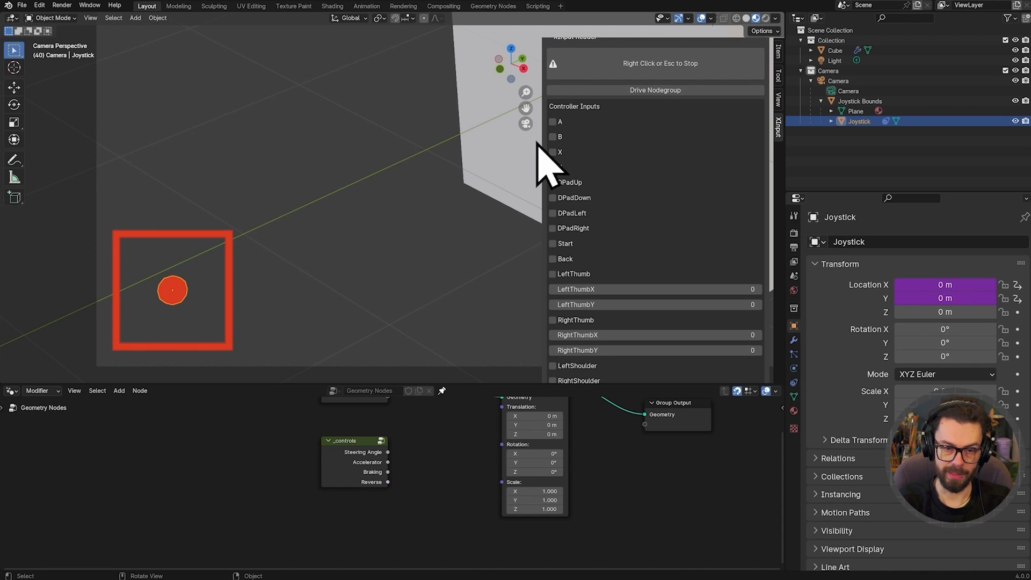
{"action": "scroll", "coordinate": [639, 155], "scroll_direction": "down", "scroll_amount": 1}
{"action": "scroll", "coordinate": [639, 154], "scroll_direction": "down", "scroll_amount": 1}
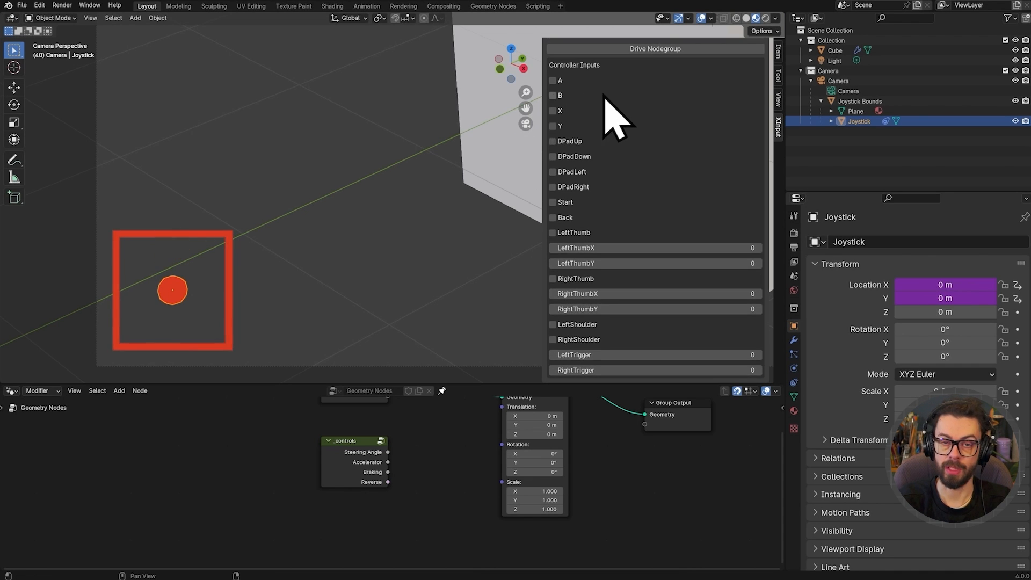
Open the Joystick's Y Location driver in the Drivers Editor and set its type to Scripted Expression.
{"action": "right_click", "coordinate": [943, 295]}
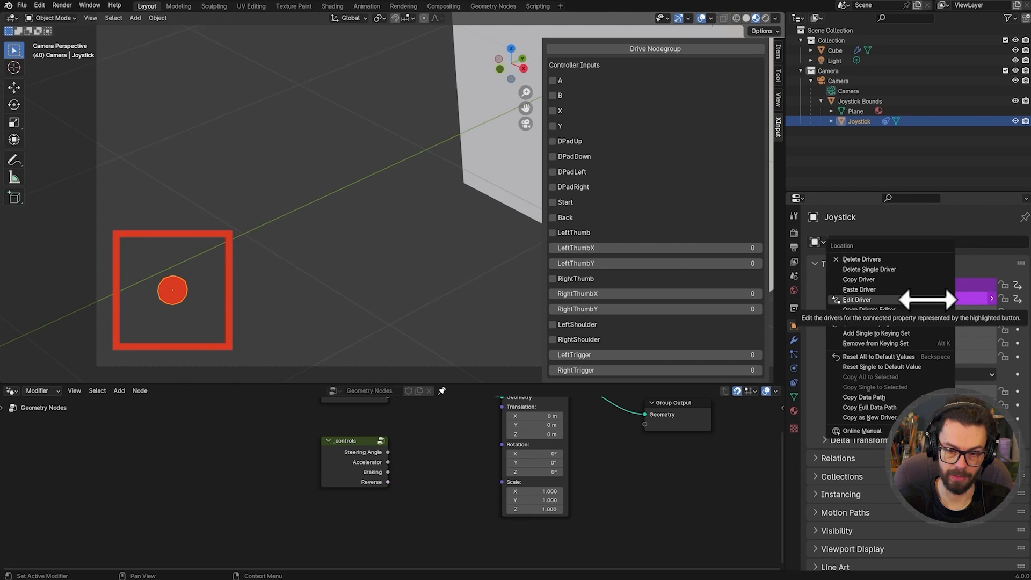
{"action": "left_click", "coordinate": [928, 311]}
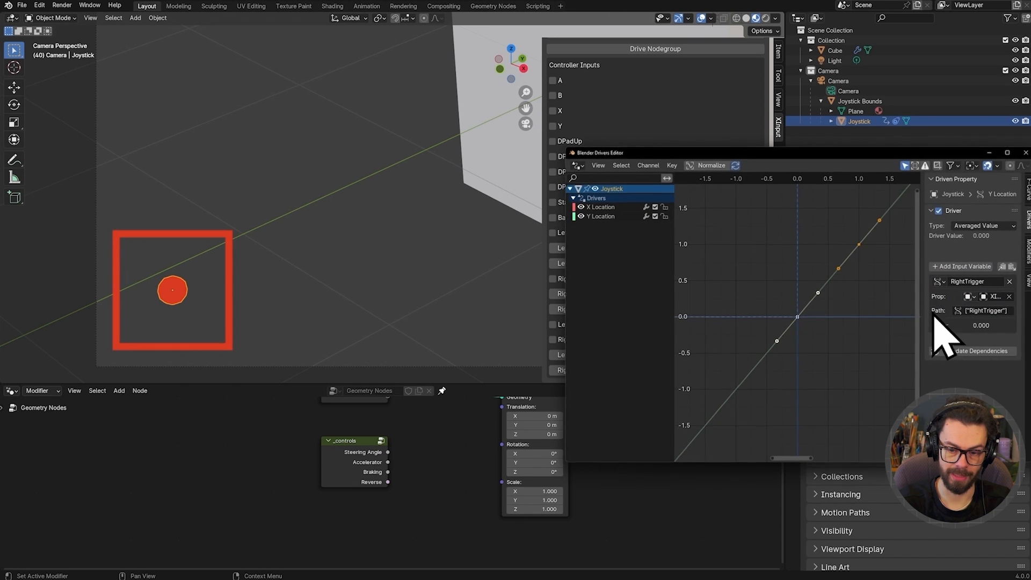
{"action": "left_click_drag", "start_coordinate": [817, 173], "coordinate": [547, 235]}
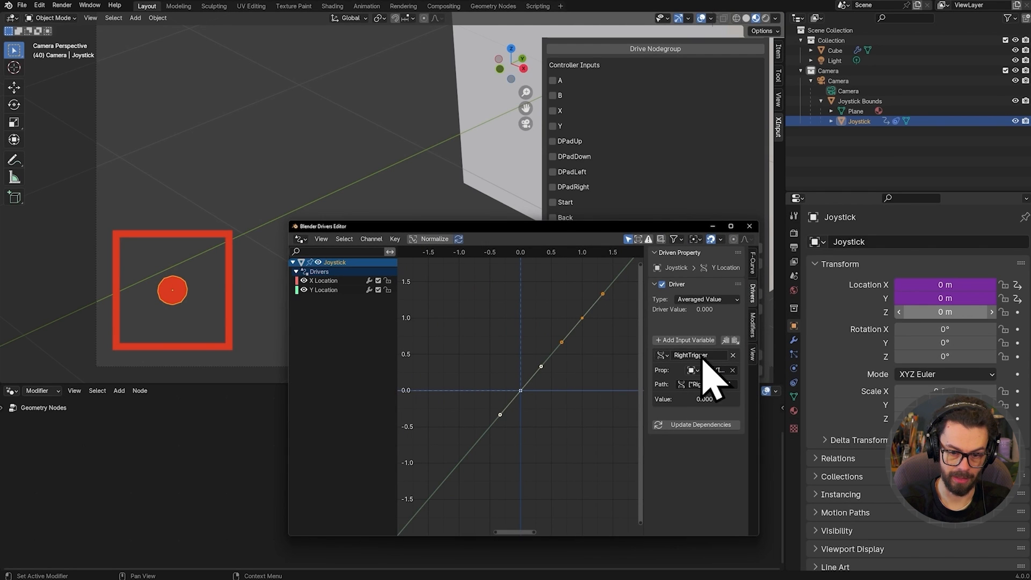
{"action": "left_click_drag", "start_coordinate": [643, 332], "coordinate": [512, 344]}
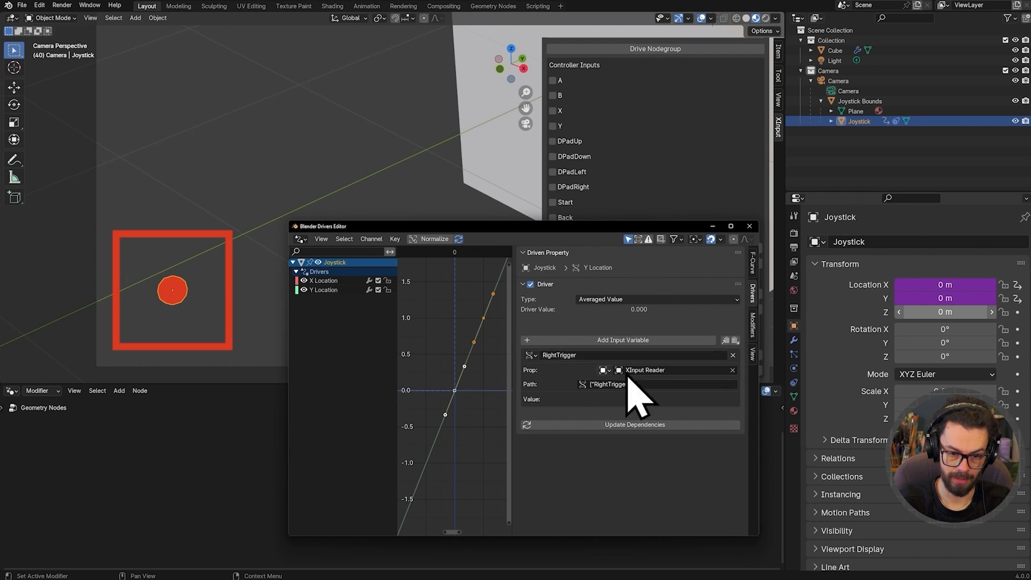
{"action": "middle_click_drag", "start_coordinate": [629, 372], "coordinate": [674, 334], "text": "ctrl"}
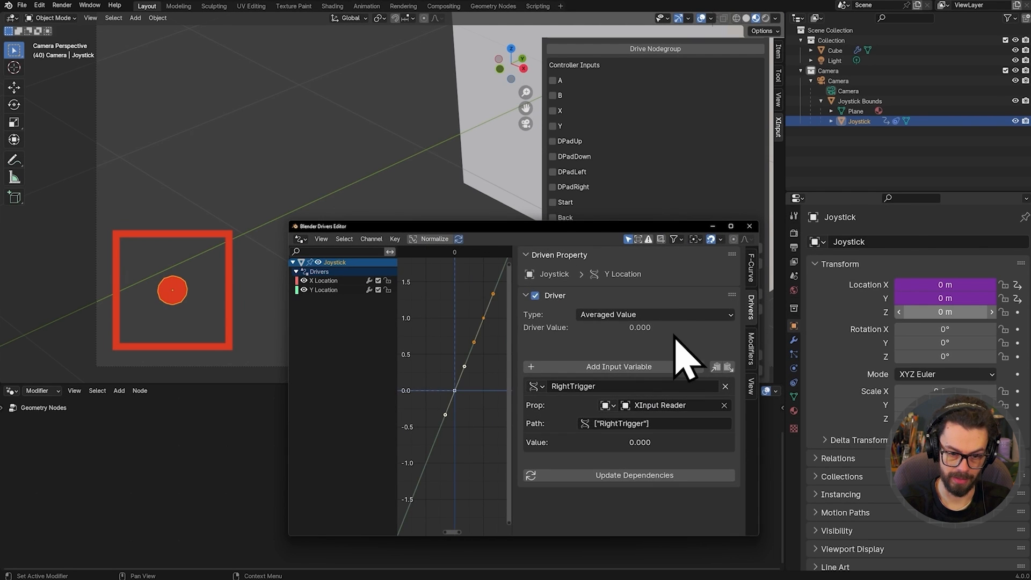
{"action": "left_click", "coordinate": [653, 315]}
{"action": "left_click", "coordinate": [661, 349]}
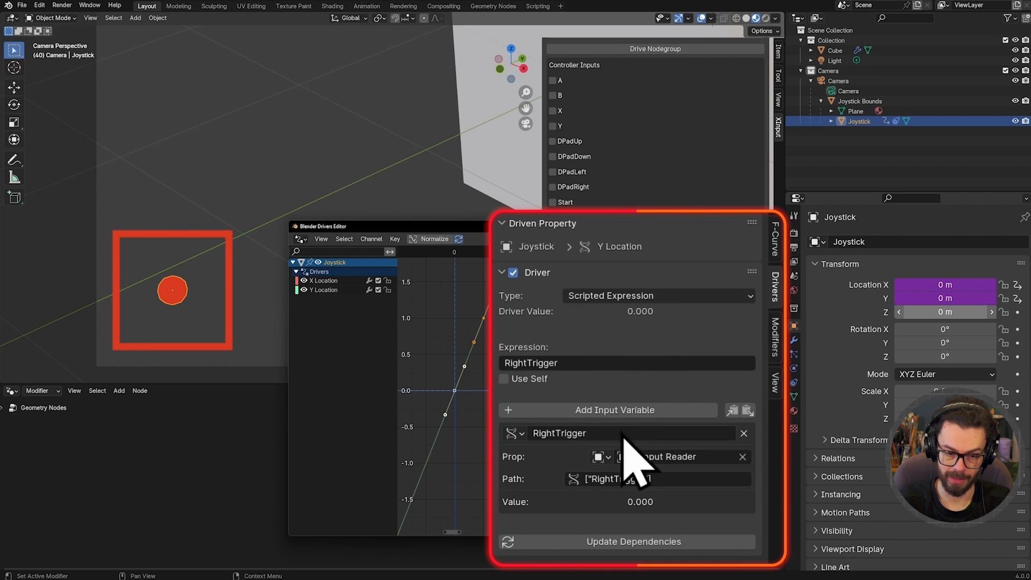
Add a second input variable to the Joystick's Y Location driver and name it Rev.
{"action": "left_click", "coordinate": [622, 409]}
{"action": "scroll", "coordinate": [626, 429], "scroll_direction": "down", "scroll_amount": 3}
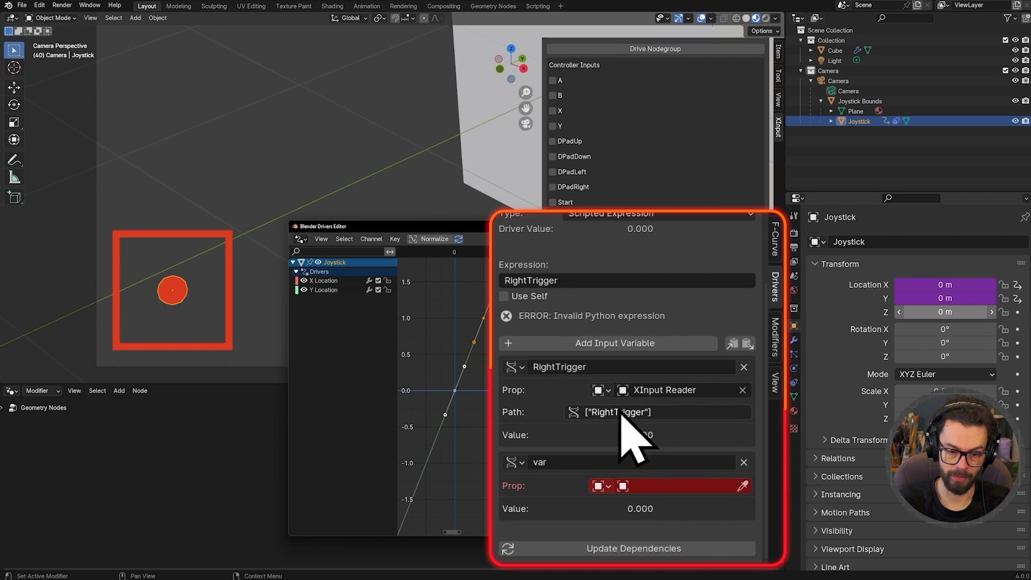
{"action": "left_click", "coordinate": [617, 462]}
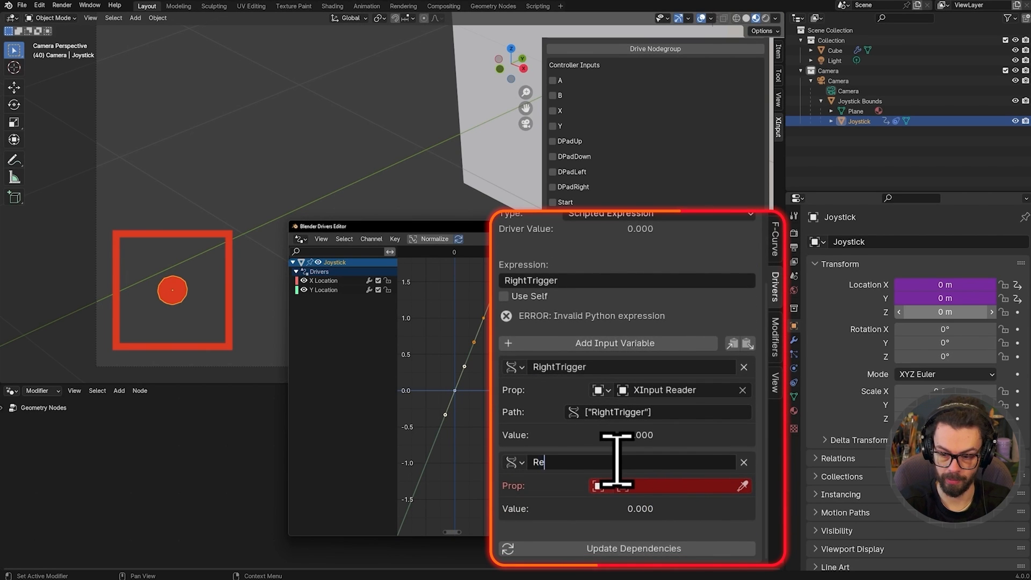
{"action": "type", "text": "Rev"}
{"action": "key", "text": "Return"}
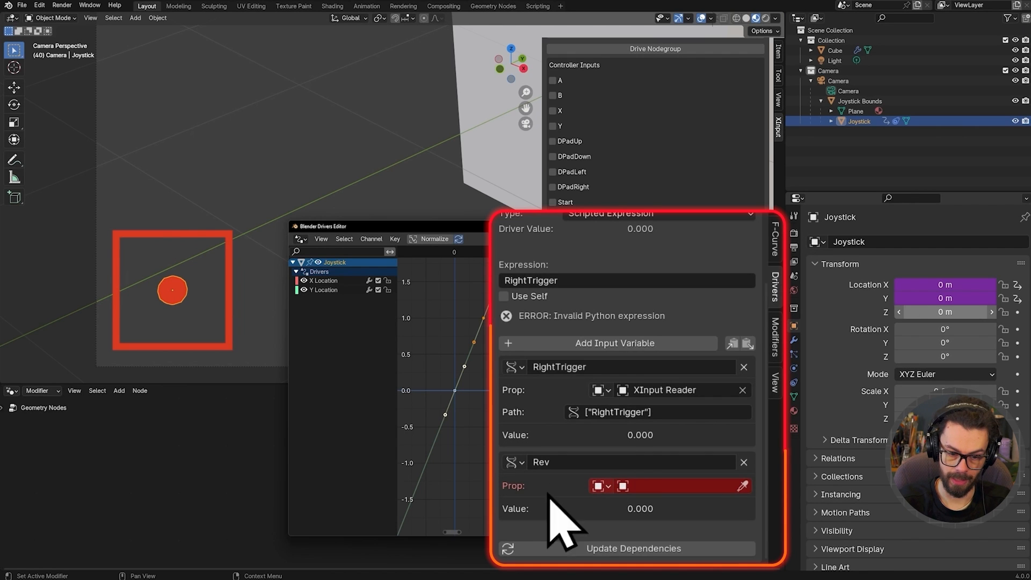
Point the Rev variable at the XInput Reader object with the data path ["B"].
{"action": "left_click", "coordinate": [627, 485]}
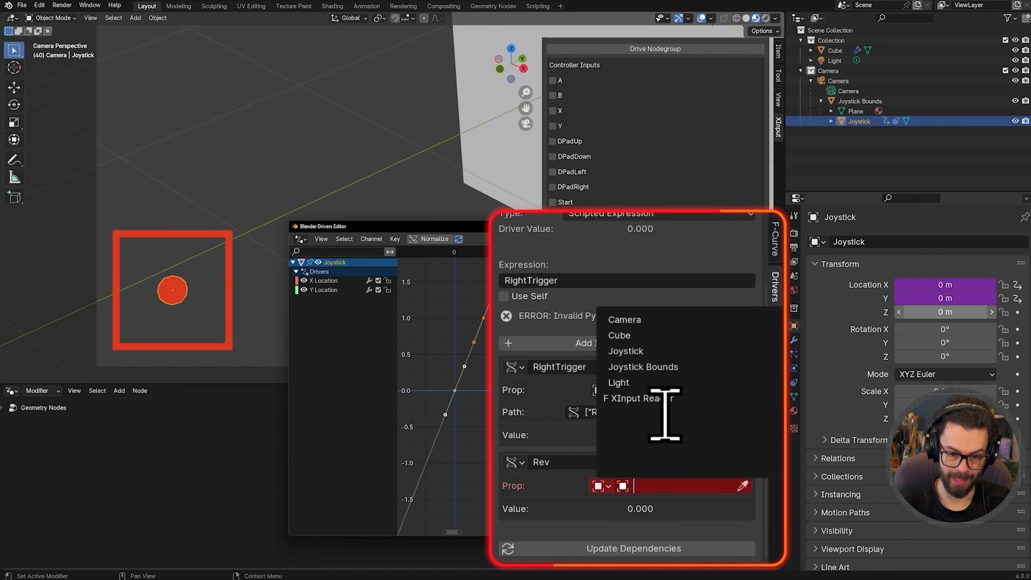
{"action": "left_click", "coordinate": [669, 398]}
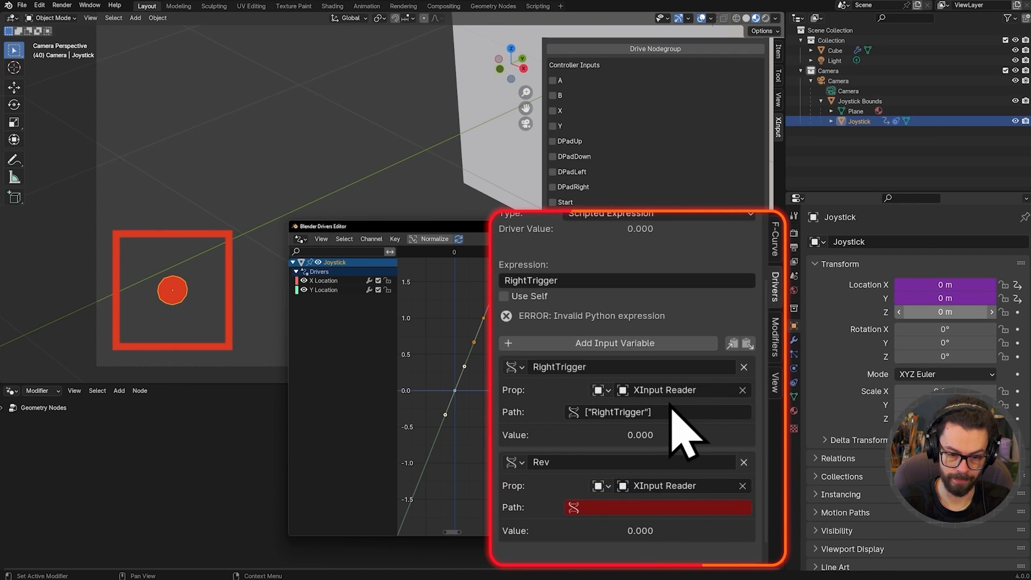
{"action": "left_click", "coordinate": [606, 507]}
{"action": "type", "text": "[\"B"}
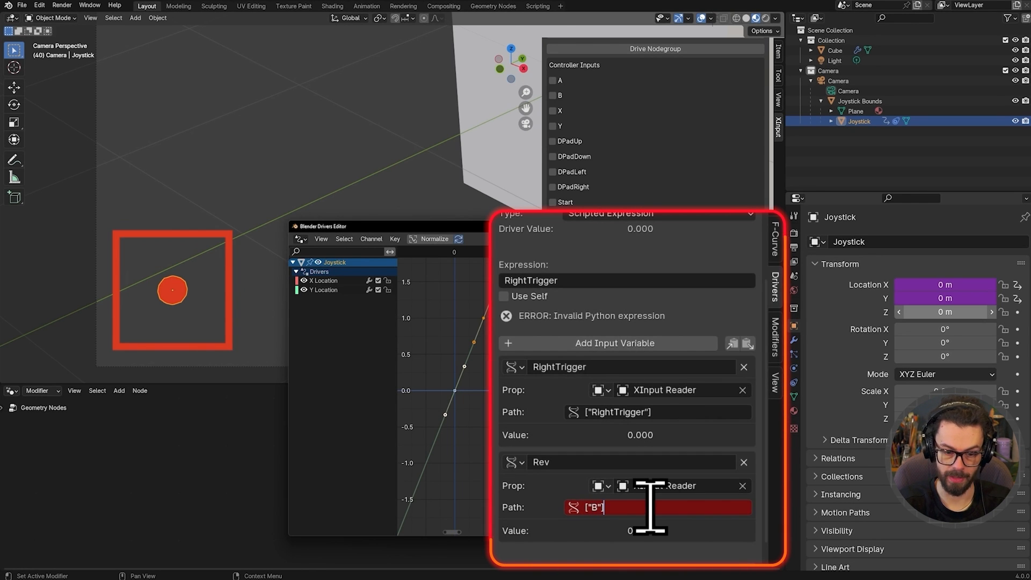
{"action": "key", "text": "Return"}
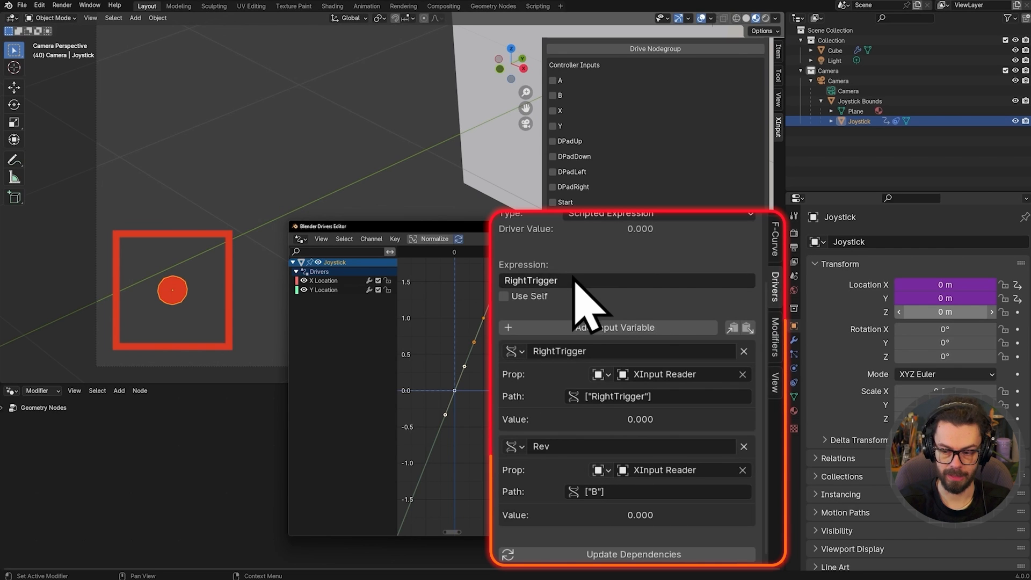
Set the Y Location driver's expression to "RightTrigger if not Rev else -RightTrigger".
{"action": "left_click", "coordinate": [510, 280]}
{"action": "left_click", "coordinate": [619, 280]}
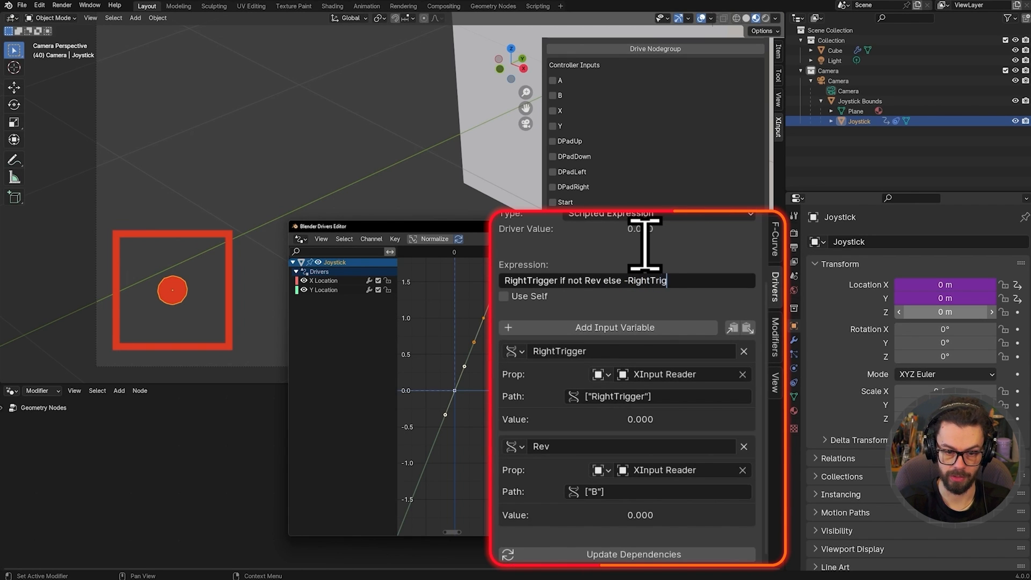
{"action": "key", "text": "Return"}
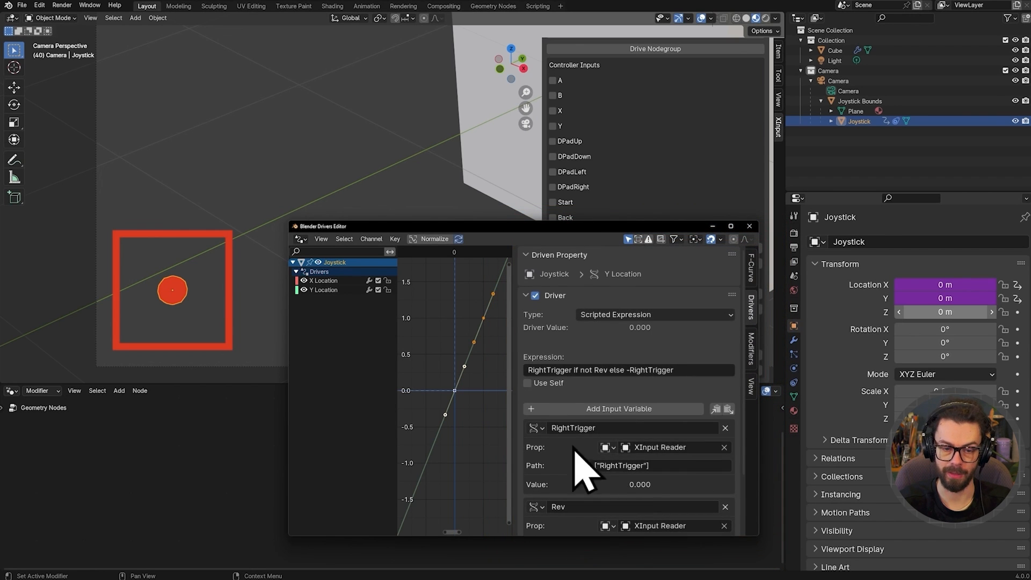
Close the Drivers Editor and start monitoring the controller with XInput Reader.
{"action": "left_click", "coordinate": [749, 226]}
{"action": "scroll", "coordinate": [683, 220], "scroll_direction": "up", "scroll_amount": 2}
{"action": "scroll", "coordinate": [683, 219], "scroll_direction": "up", "scroll_amount": 1}
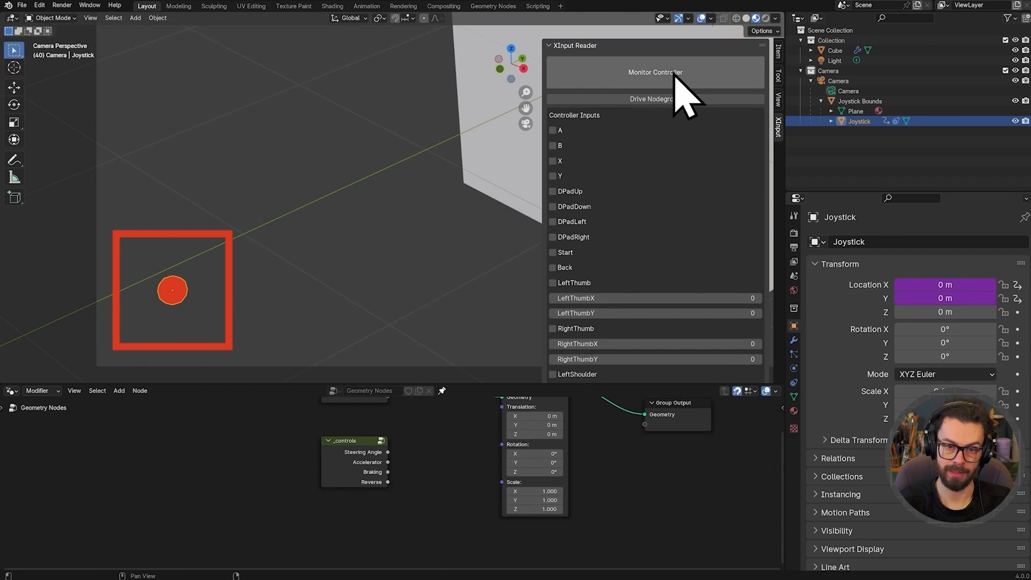
{"action": "left_click", "coordinate": [675, 75]}
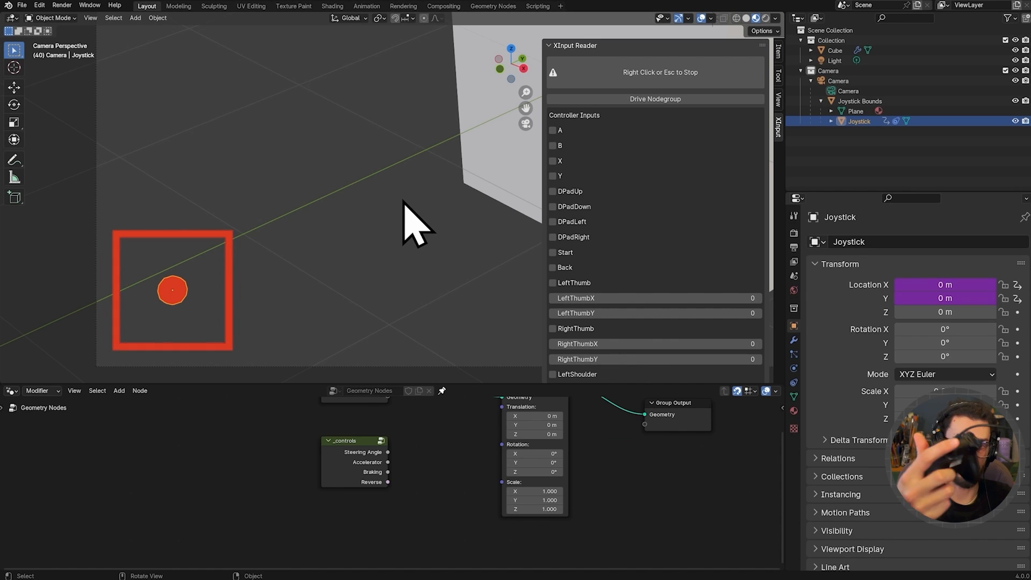